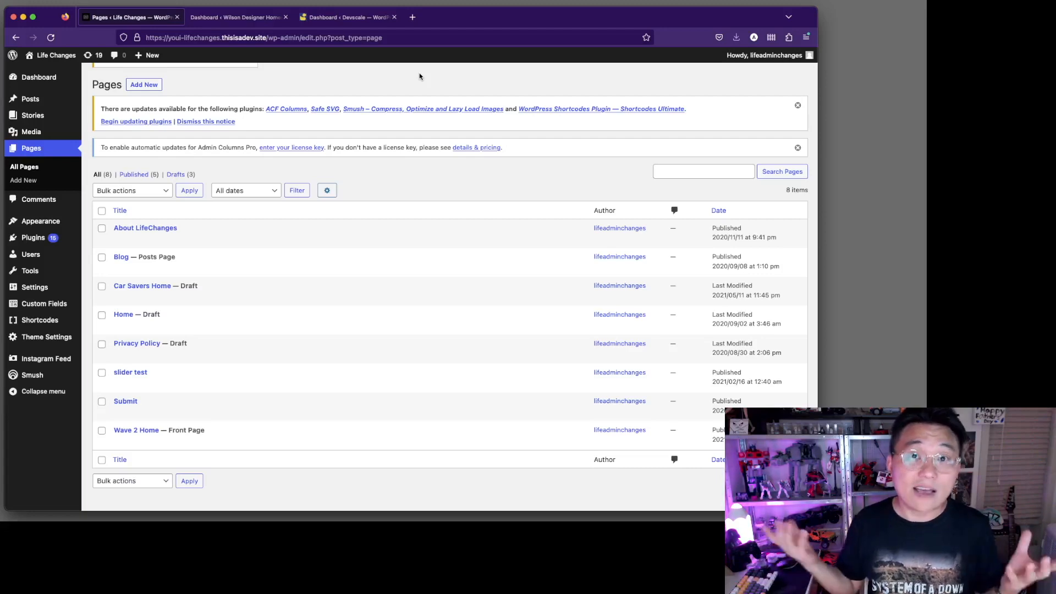
Open the live Wave 2 Home front page in a new tab and browse its life-events slider through to Relocating
super+click(196, 443)
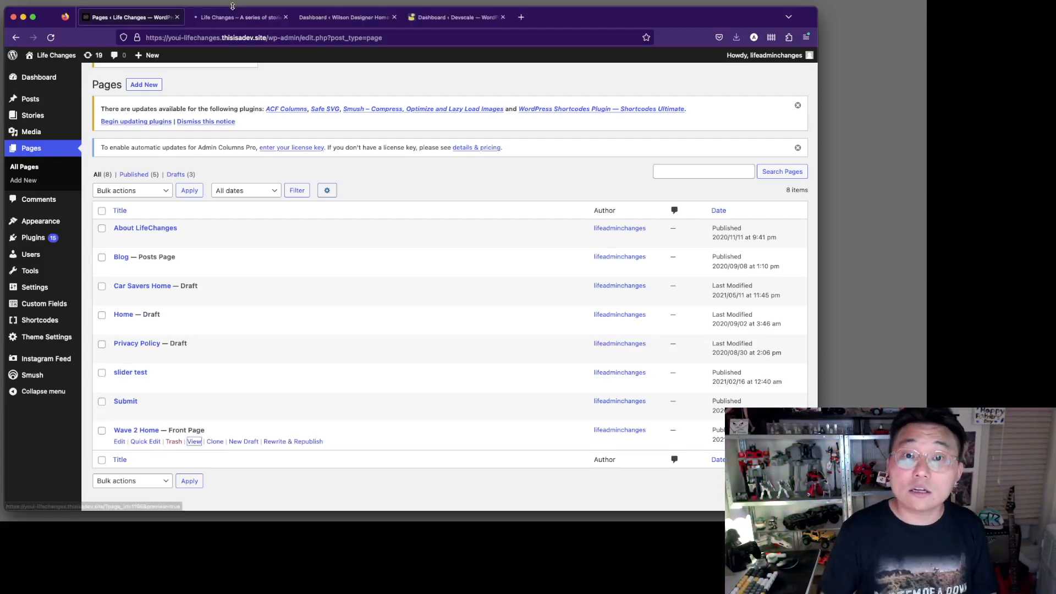
click(235, 19)
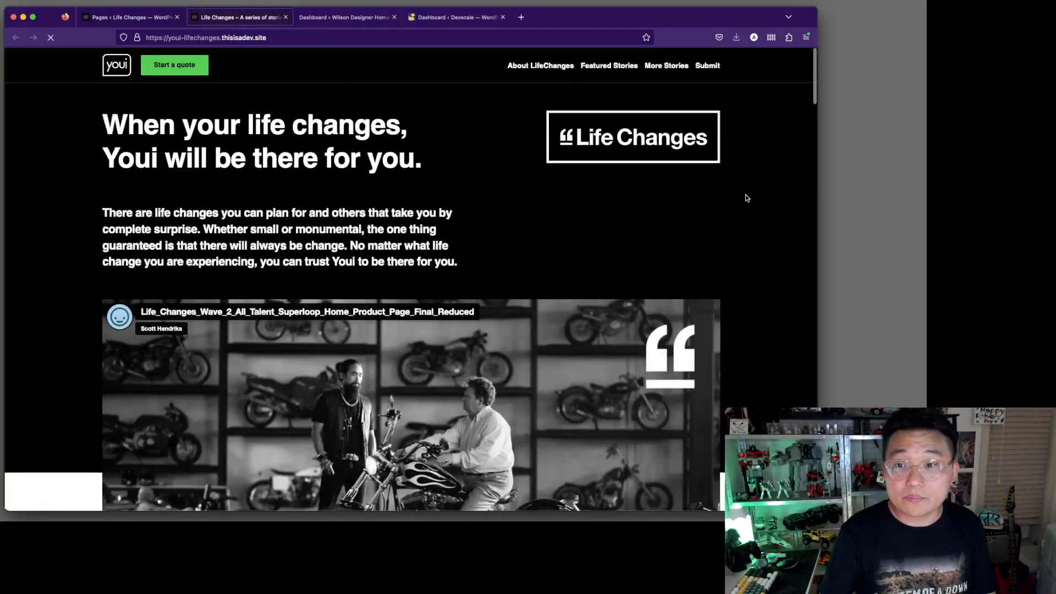
scroll(747, 198, down, 10)
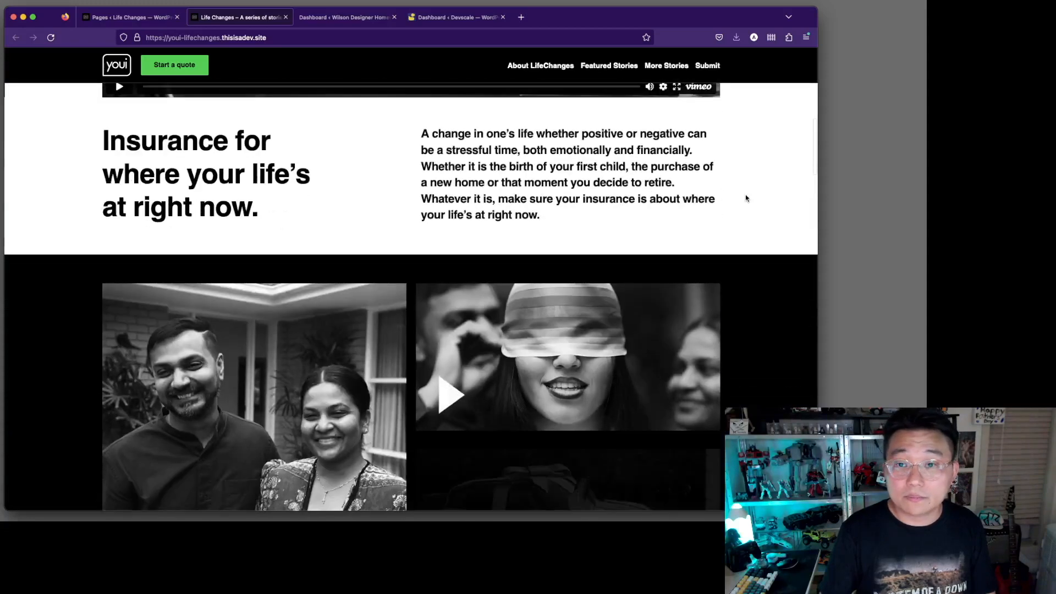
scroll(747, 198, down, 4)
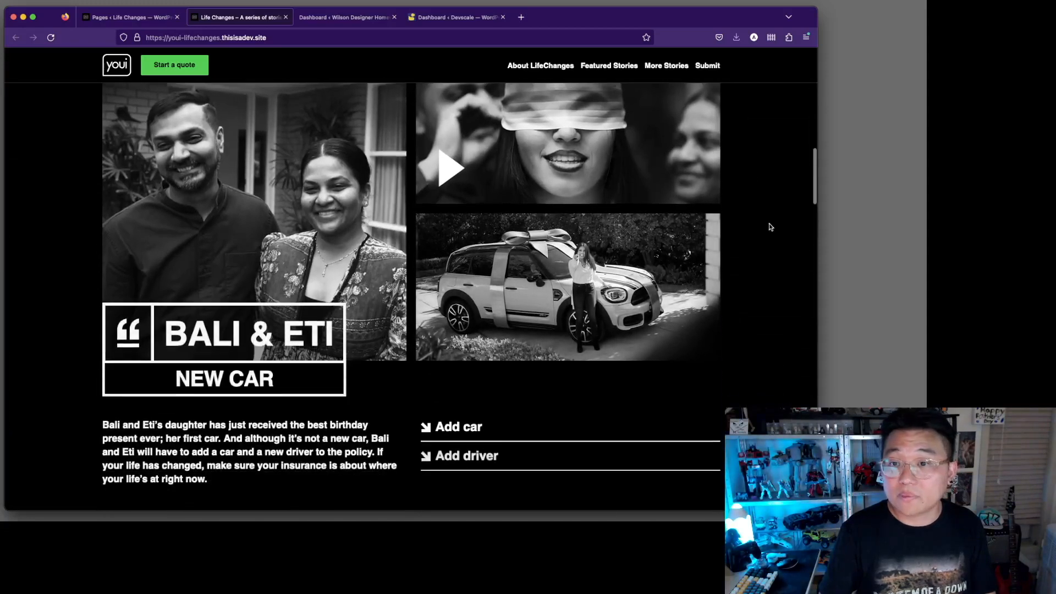
scroll(771, 226, down, 3)
click(710, 391)
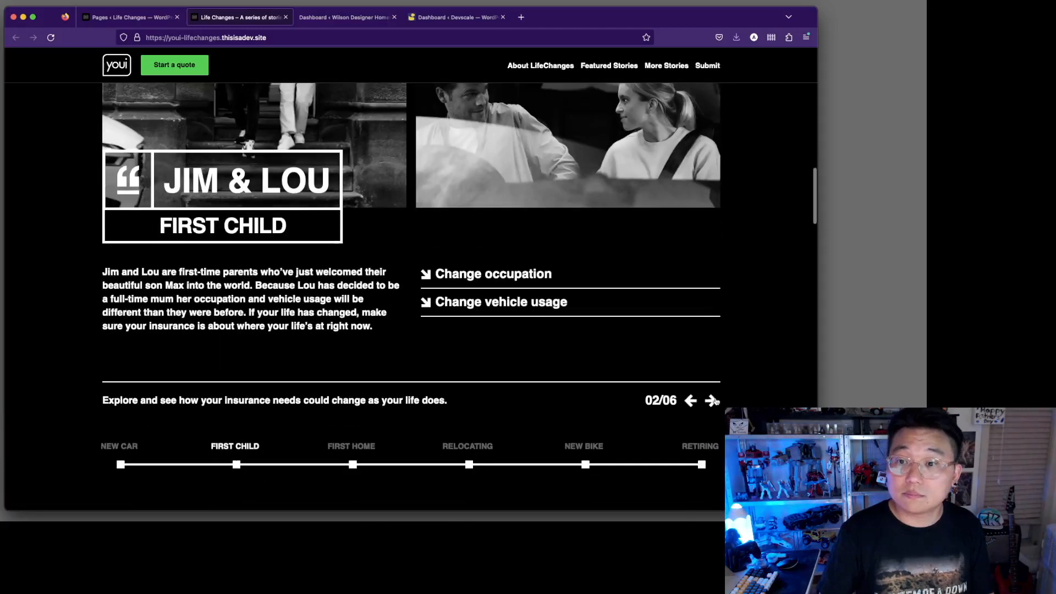
click(711, 400)
click(712, 401)
scroll(748, 368, down, 2)
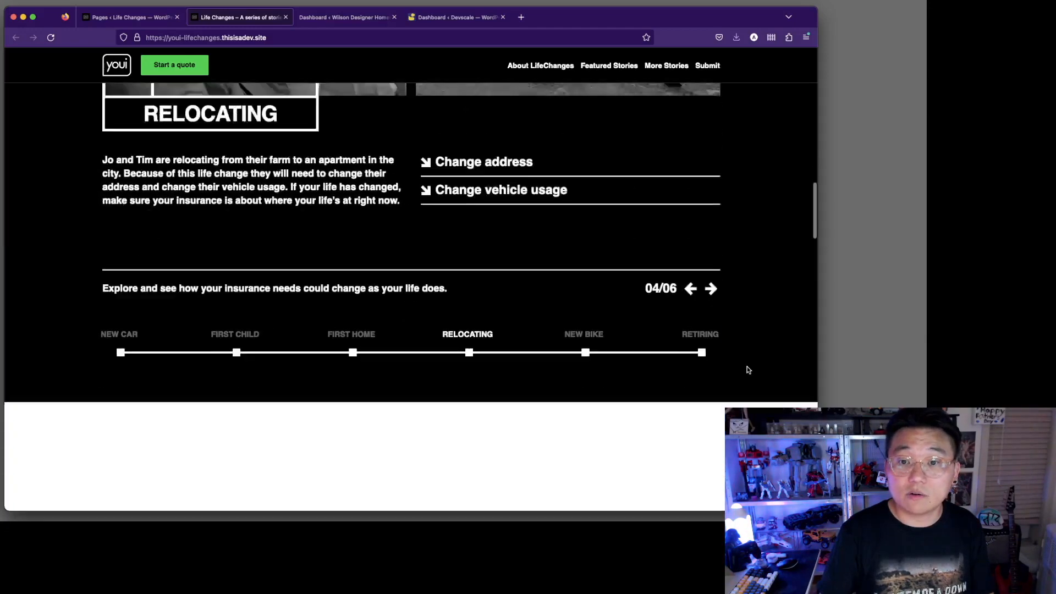
Examine the savings, resilience and blog story sections, advance the blog slider to its third story, and close the page's tab
scroll(749, 370, down, 6)
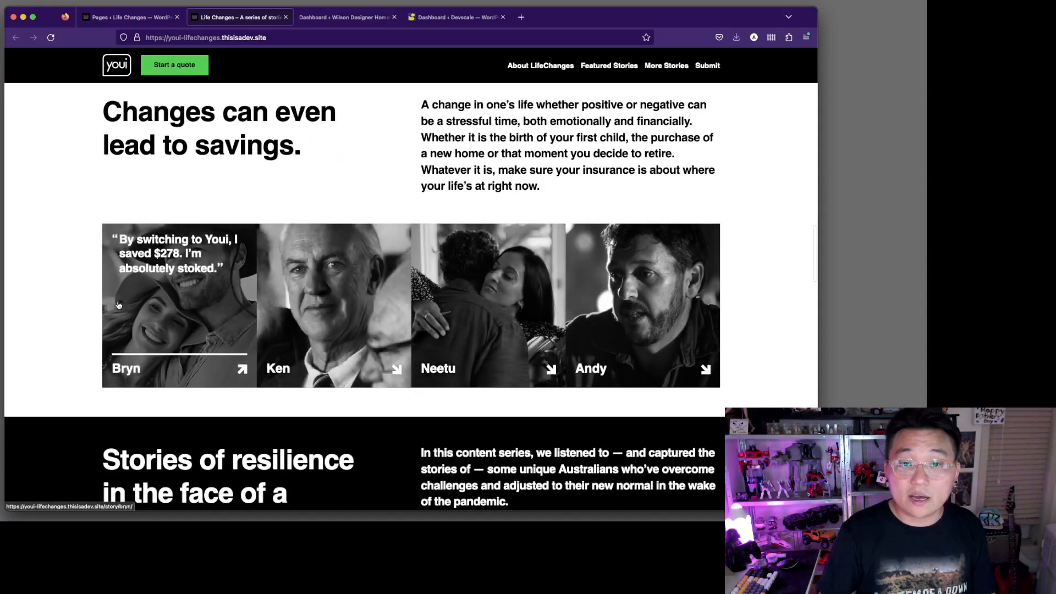
scroll(76, 307, down, 10)
scroll(76, 309, down, 10)
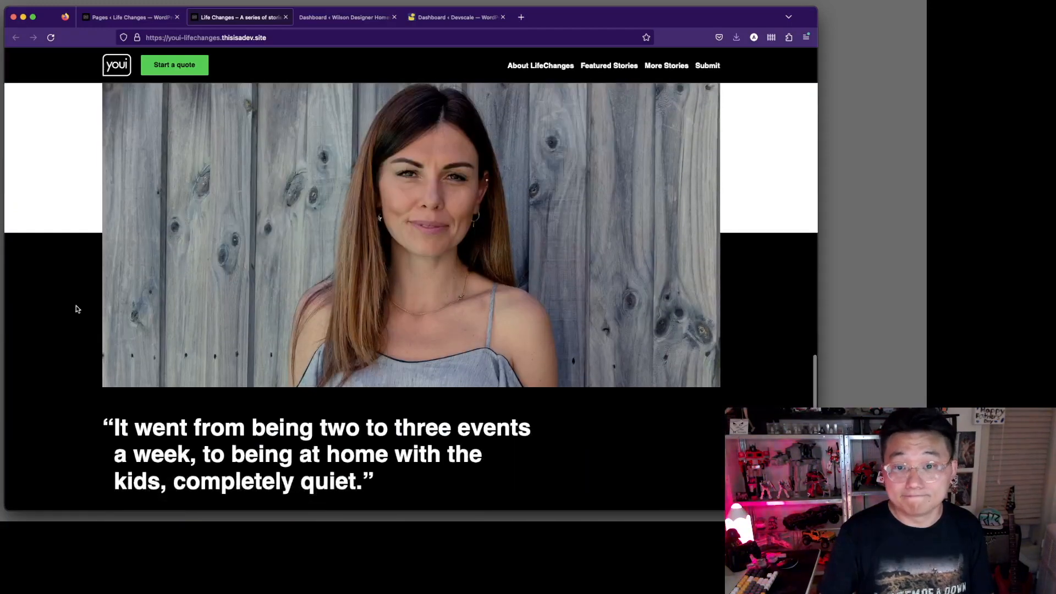
scroll(77, 309, down, 8)
scroll(653, 288, up, 3)
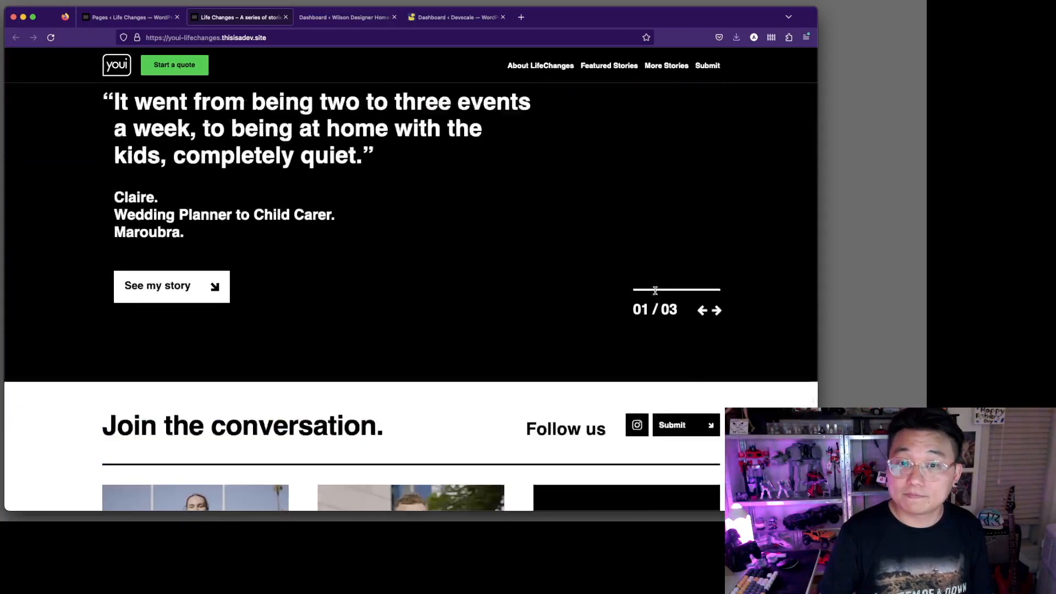
click(718, 339)
scroll(746, 341, up, 5)
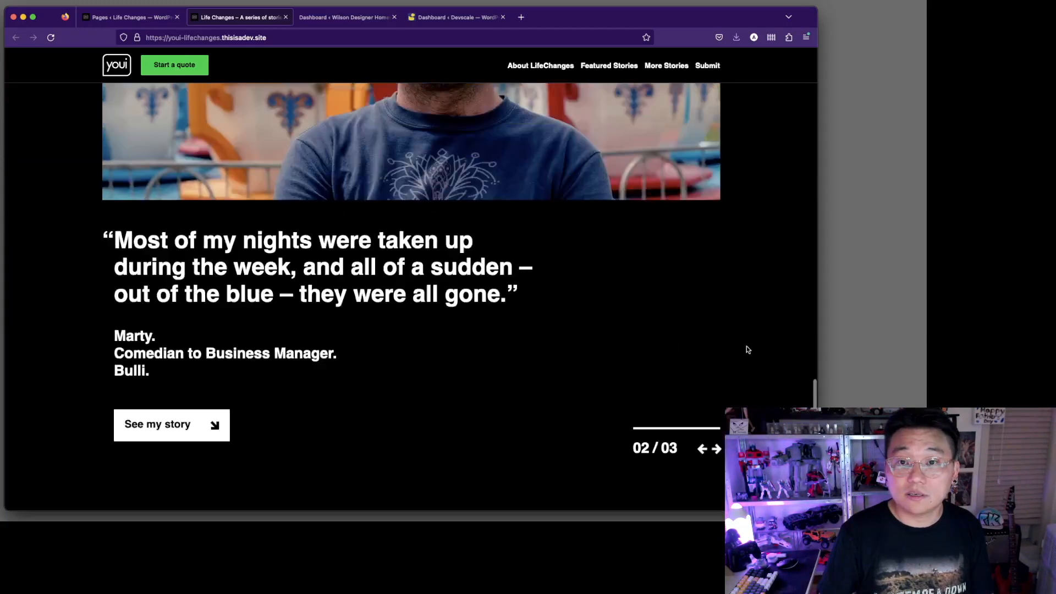
scroll(720, 457, down, 3)
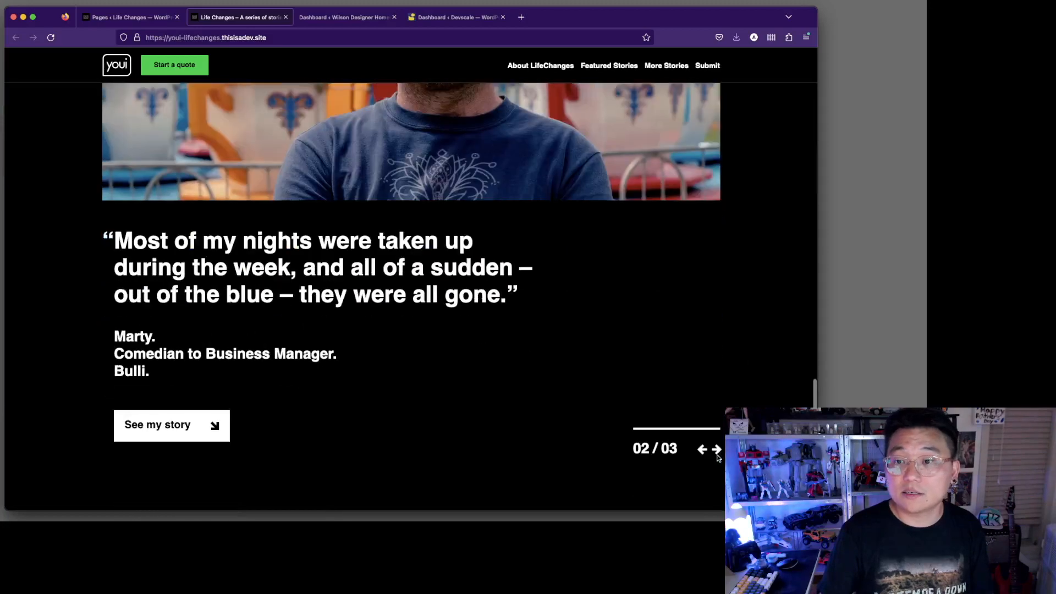
click(717, 450)
scroll(718, 453, up, 10)
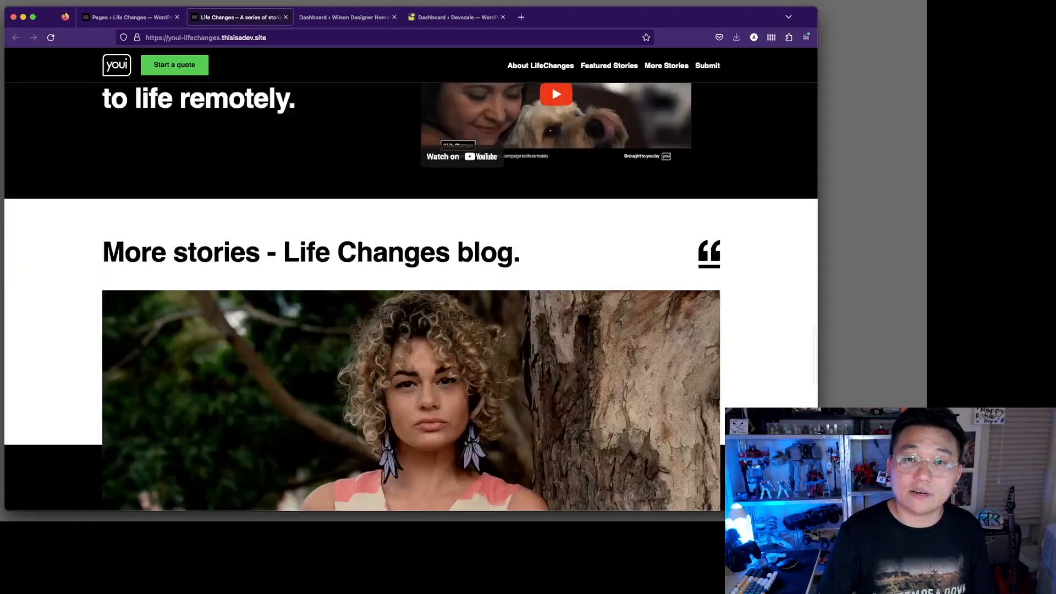
scroll(411, 276, up, 4)
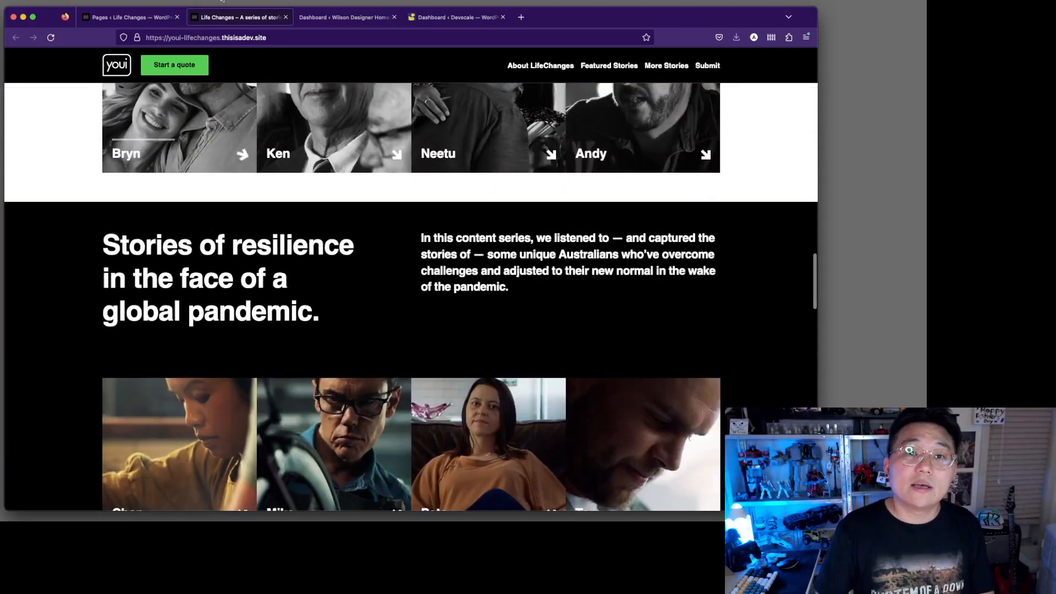
click(287, 18)
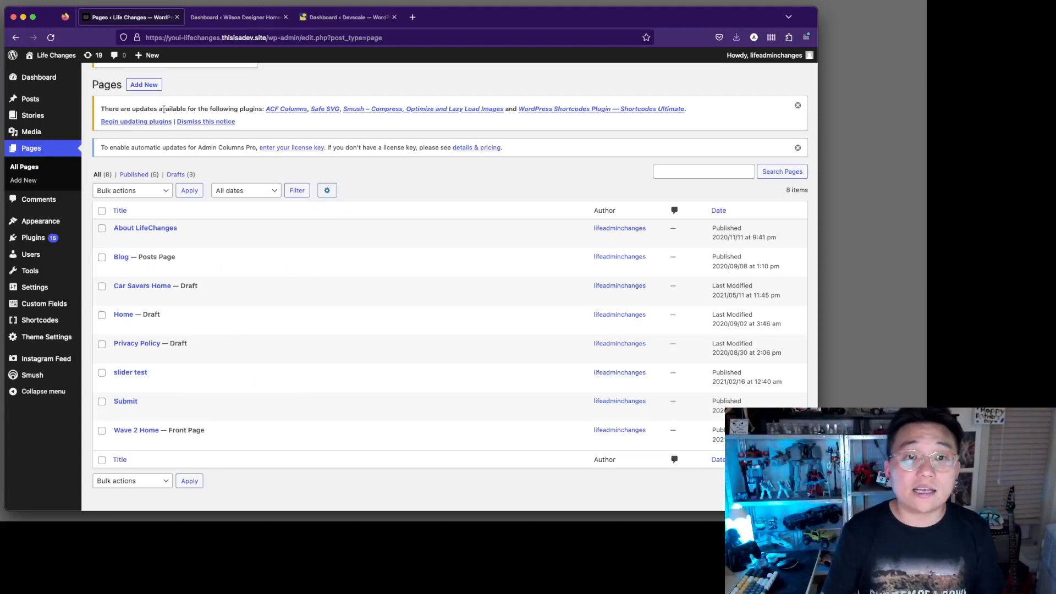
Open the Wave 2 Home page for editing in a new tab and examine its title, paragraph, hero video and section heading fields
mouse_move(72, 122)
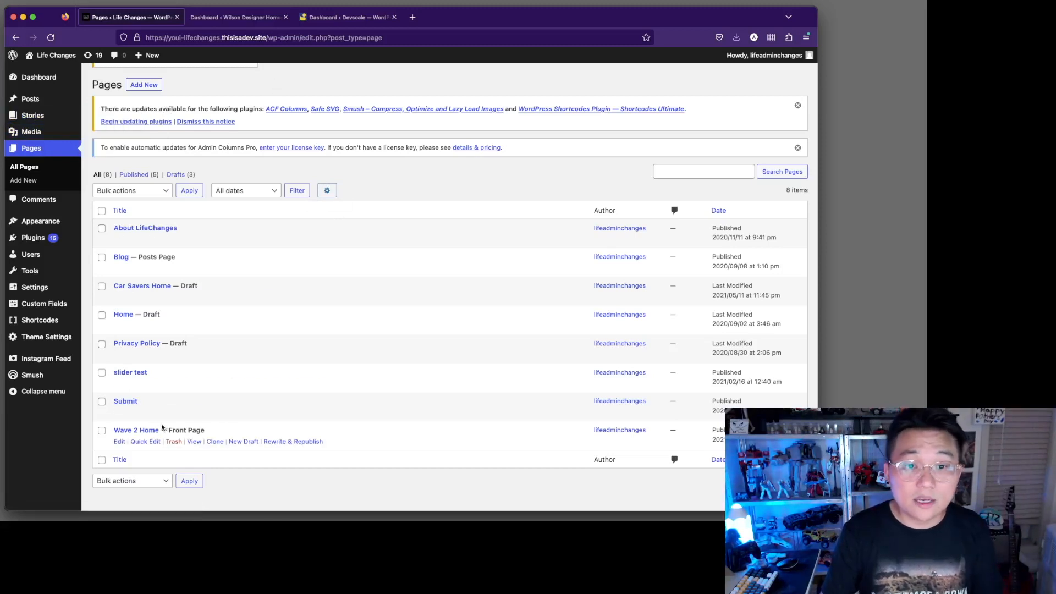
super+click(120, 443)
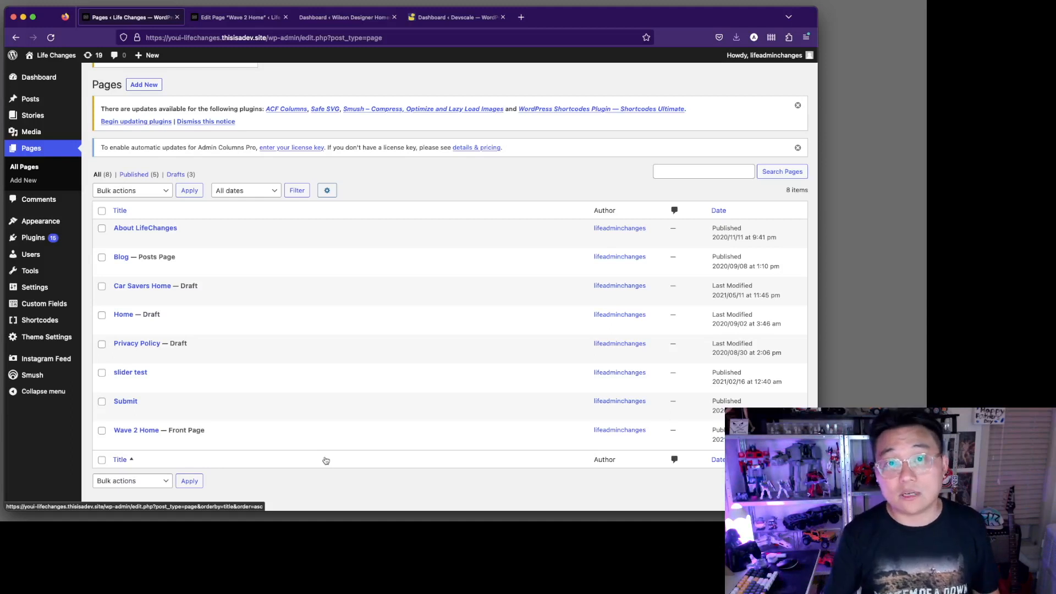
click(252, 18)
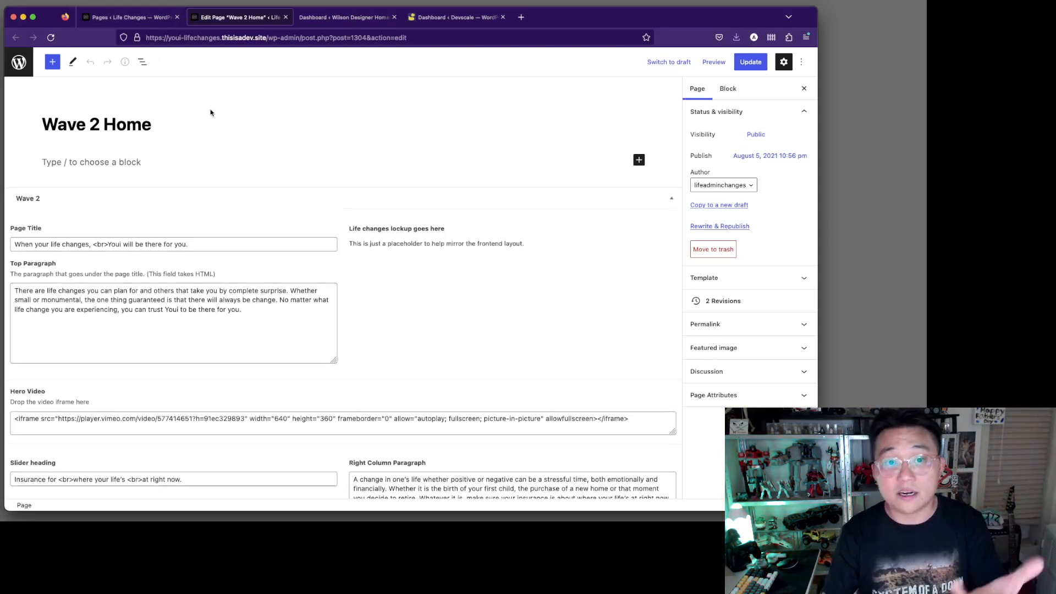
scroll(211, 113, down, 1)
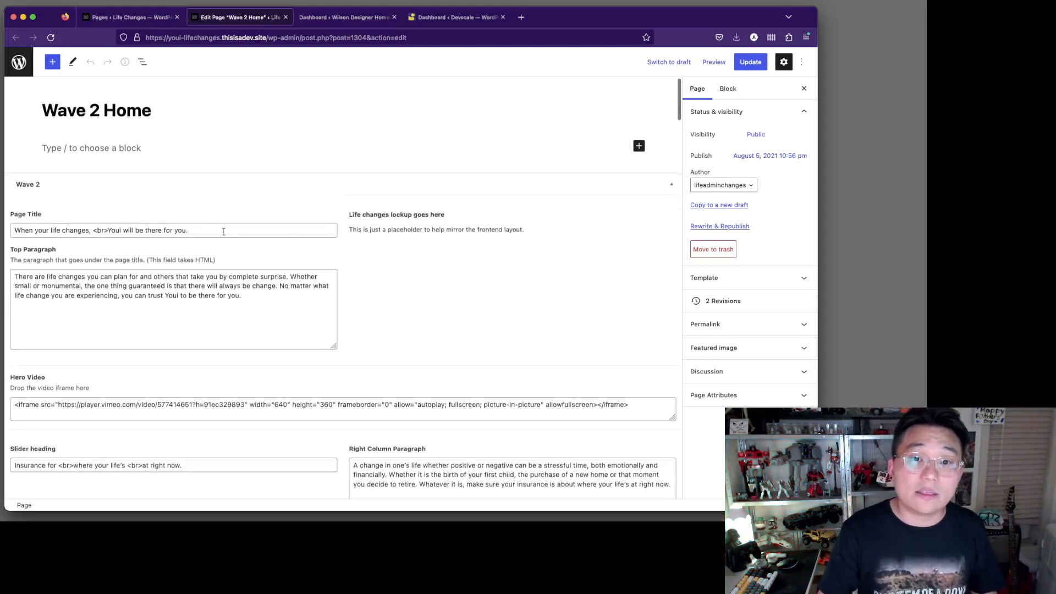
click(246, 331)
scroll(610, 270, down, 4)
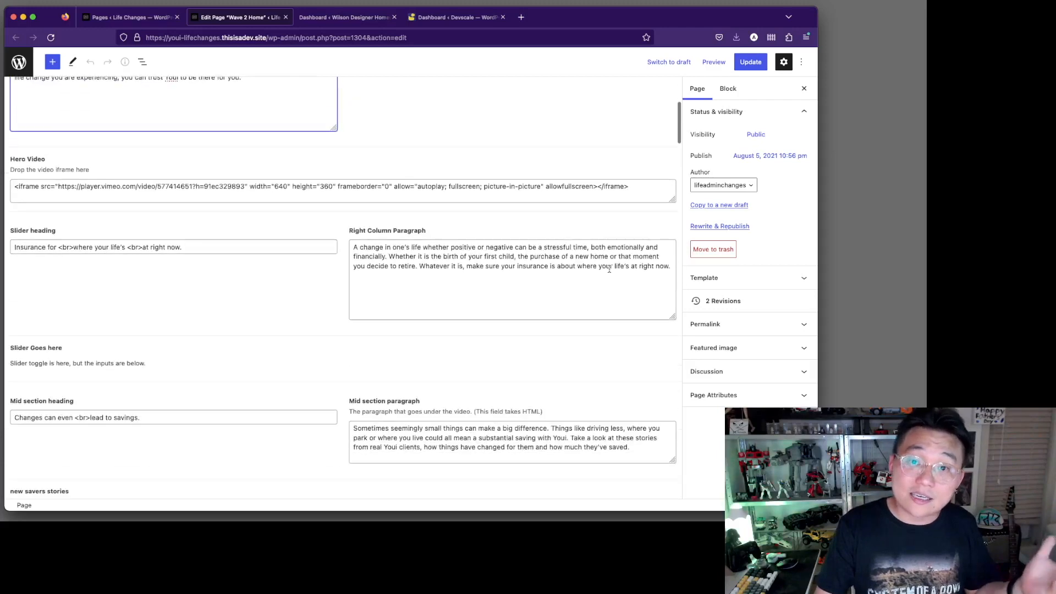
click(653, 183)
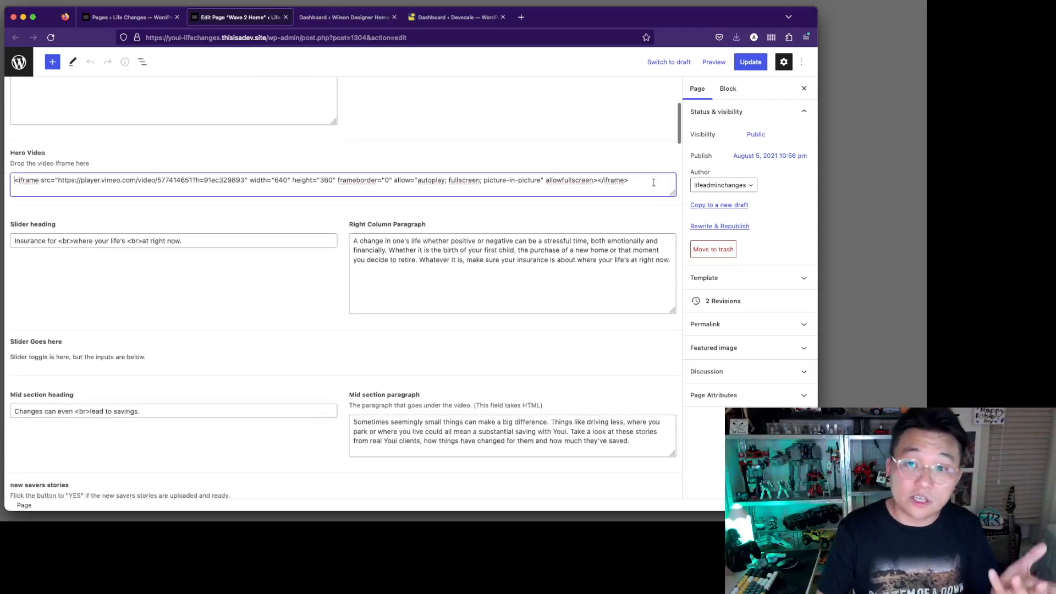
scroll(550, 220, down, 2)
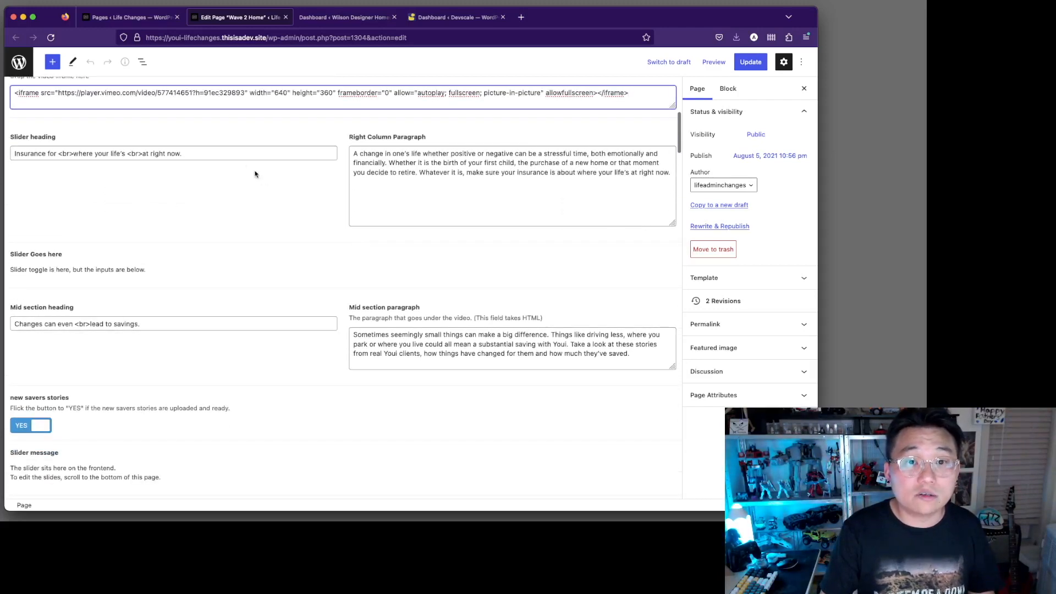
scroll(259, 177, down, 3)
scroll(91, 290, down, 1)
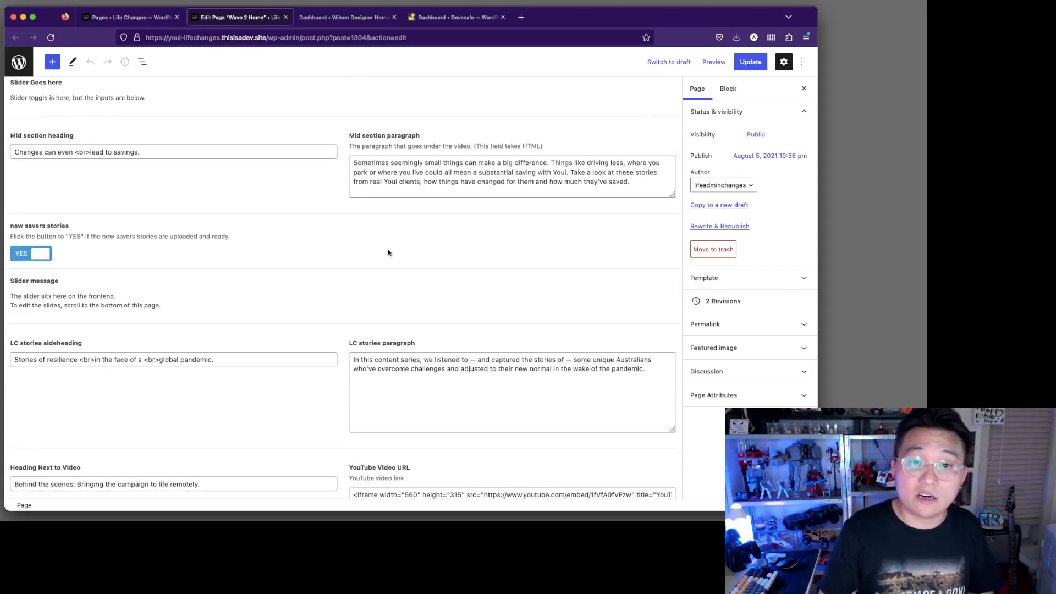
Collapse the first three slides in the life slider section to bring up slide 4
scroll(398, 256, down, 8)
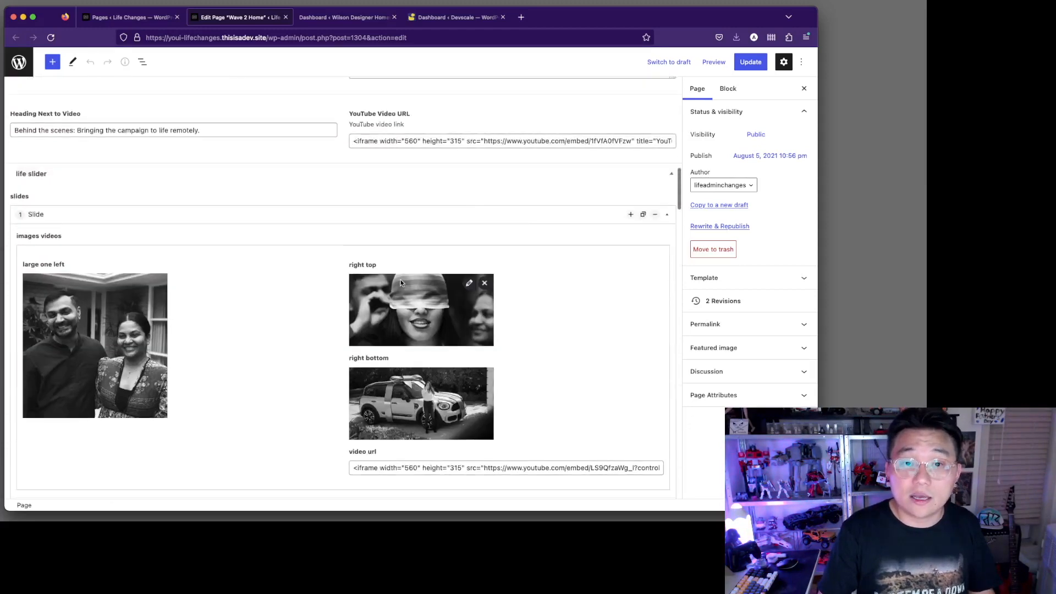
click(196, 219)
click(198, 244)
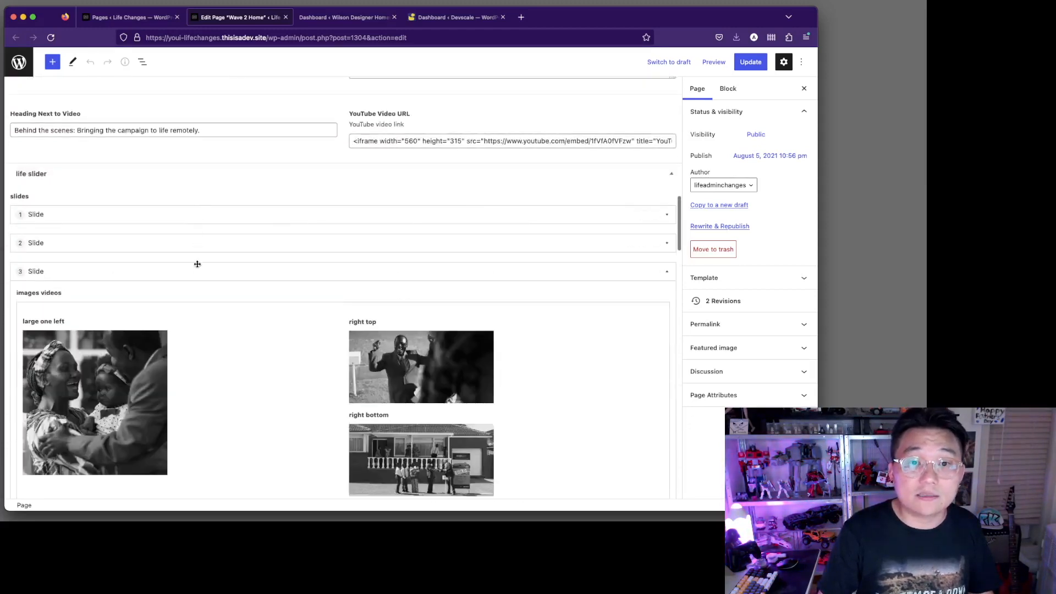
click(221, 277)
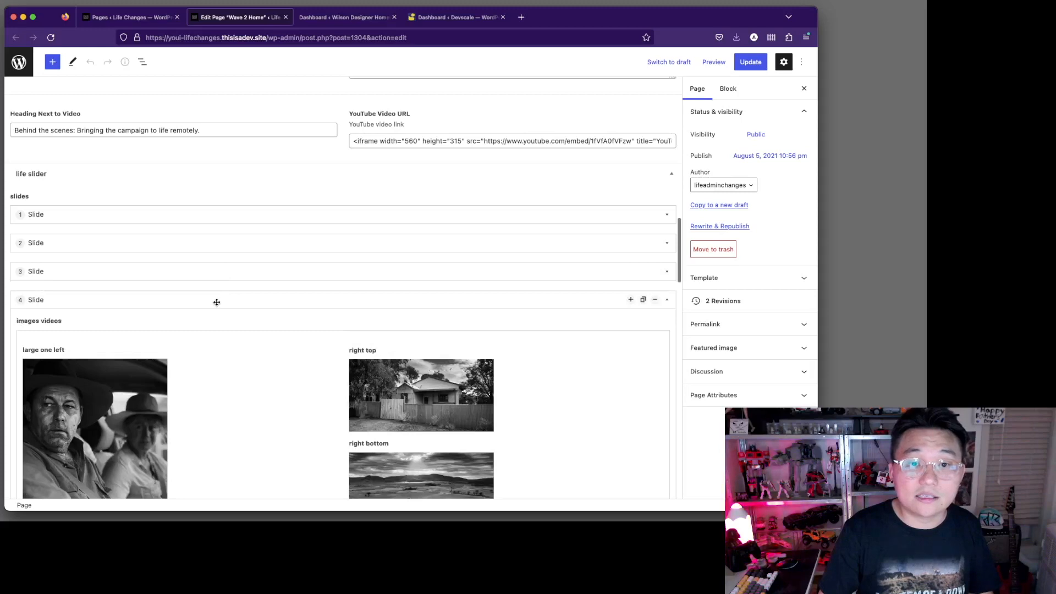
Try adding an empty row between Change address and Change vehicle usage in slide 4's list of things, and remove it
scroll(312, 328, down, 5)
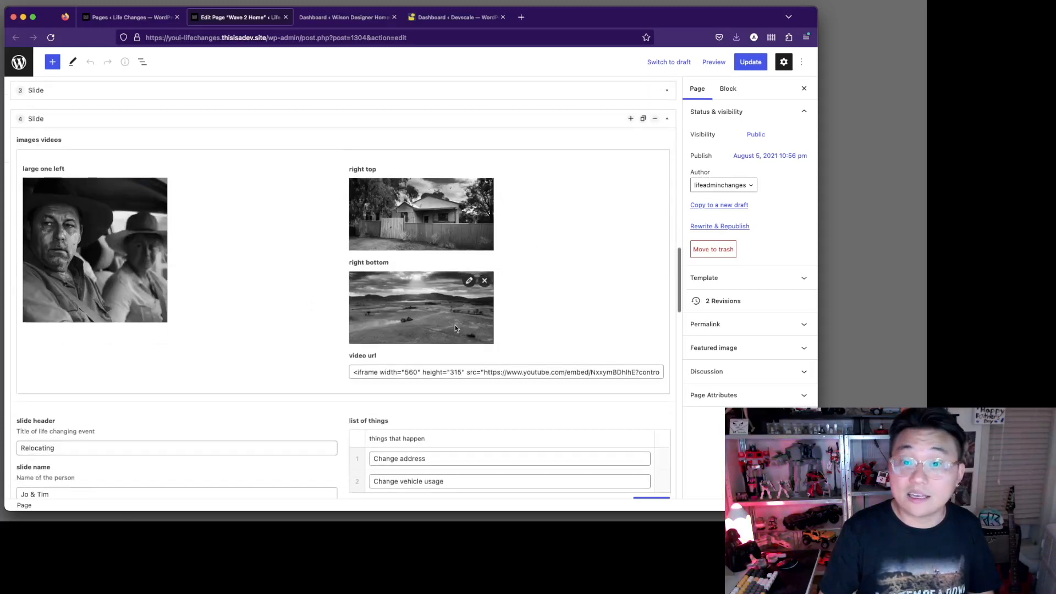
scroll(512, 375, down, 3)
scroll(512, 375, down, 1)
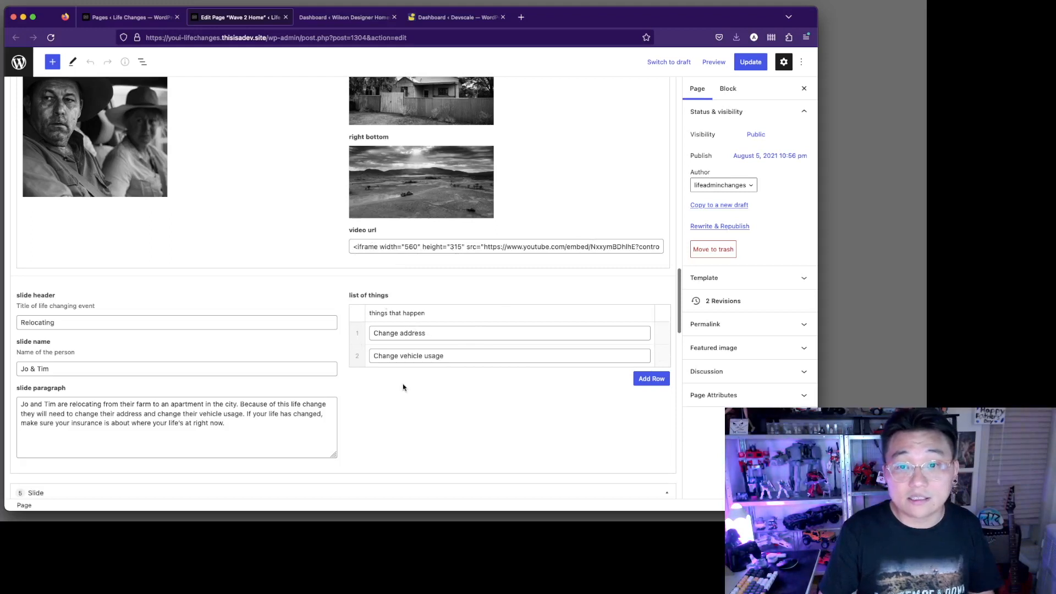
click(662, 347)
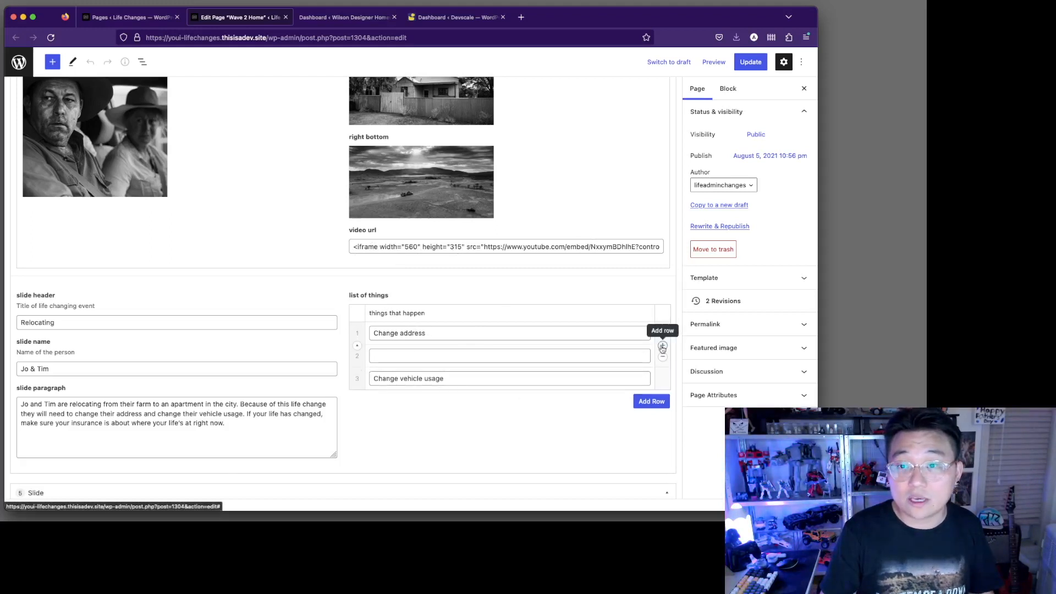
click(663, 358)
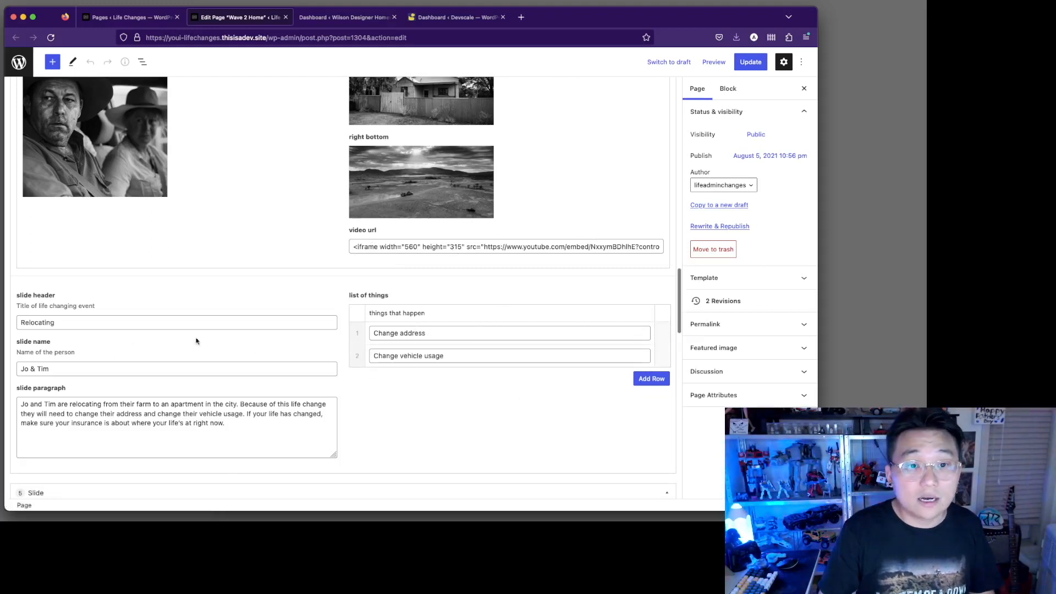
Look over slide 5's images and fields, and close the Wave 2 Home editor tab
scroll(255, 349, down, 5)
scroll(333, 226, down, 2)
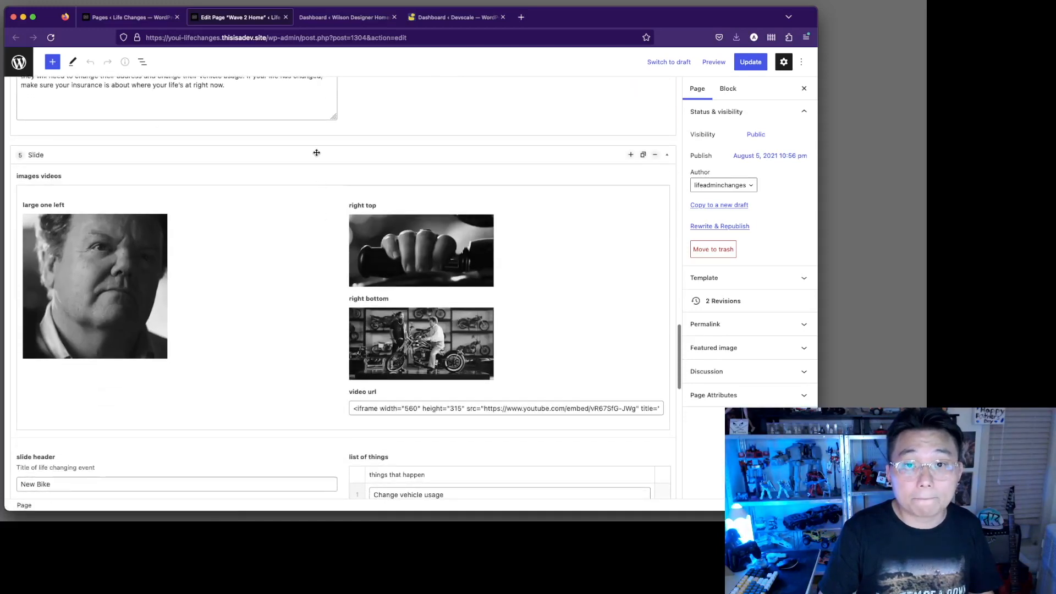
scroll(316, 153, up, 15)
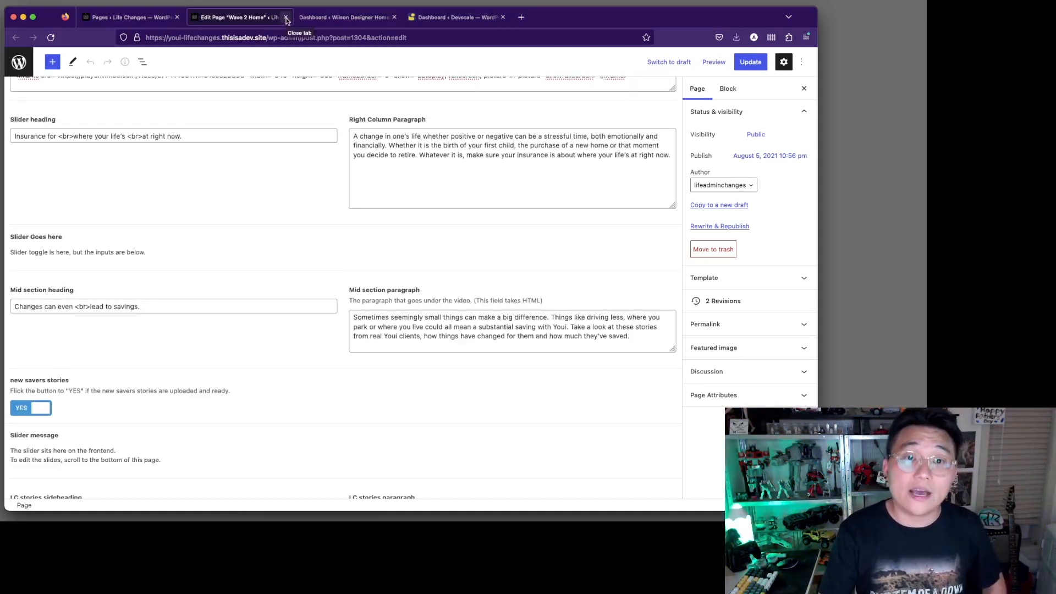
click(286, 18)
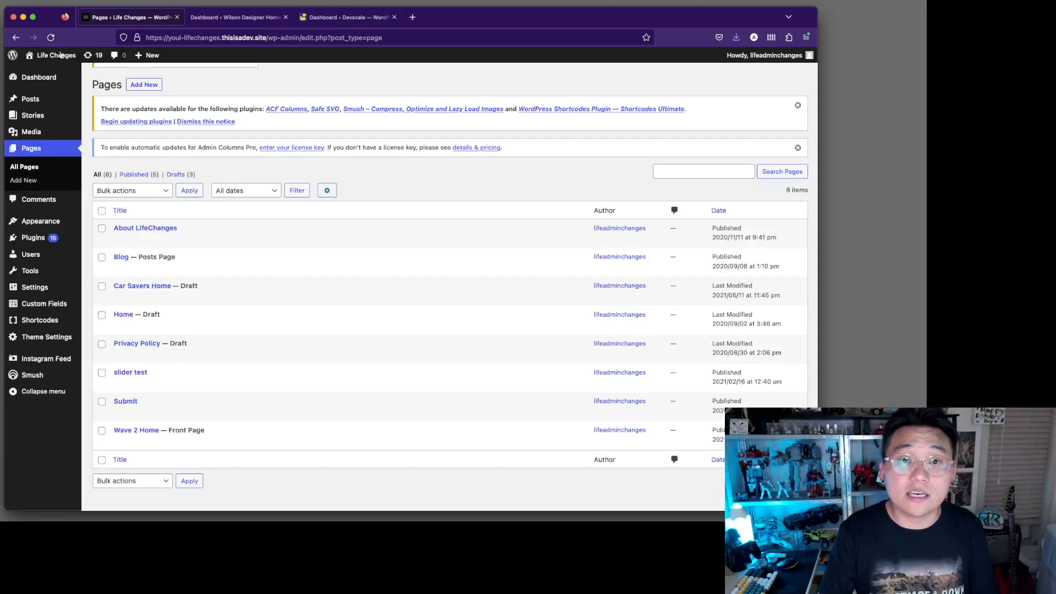
Open the live Life Changes site from the admin in a new tab and look over its home page
super+click(49, 72)
click(229, 19)
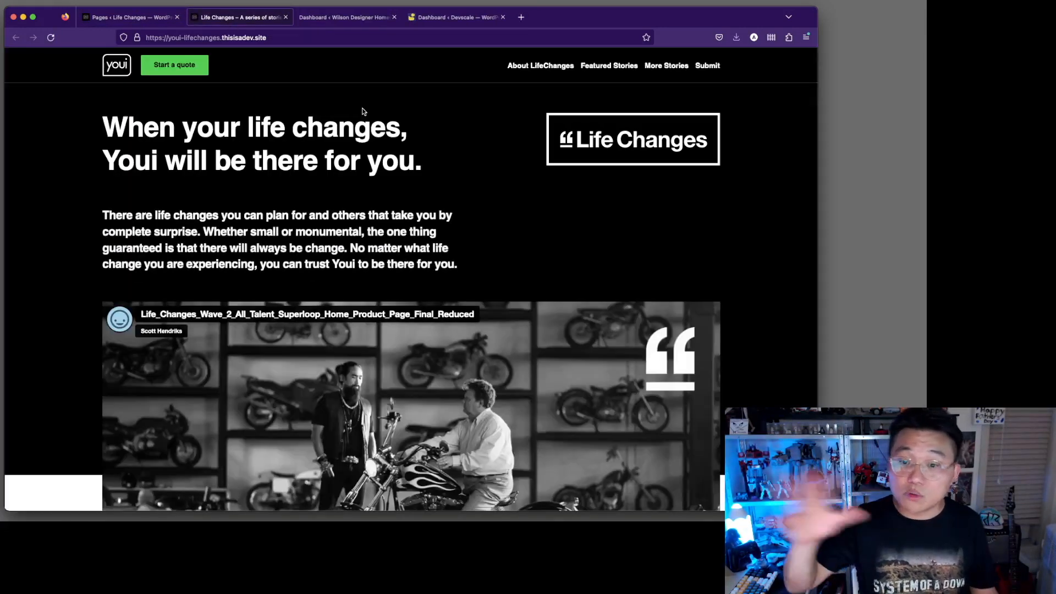
scroll(362, 112, down, 5)
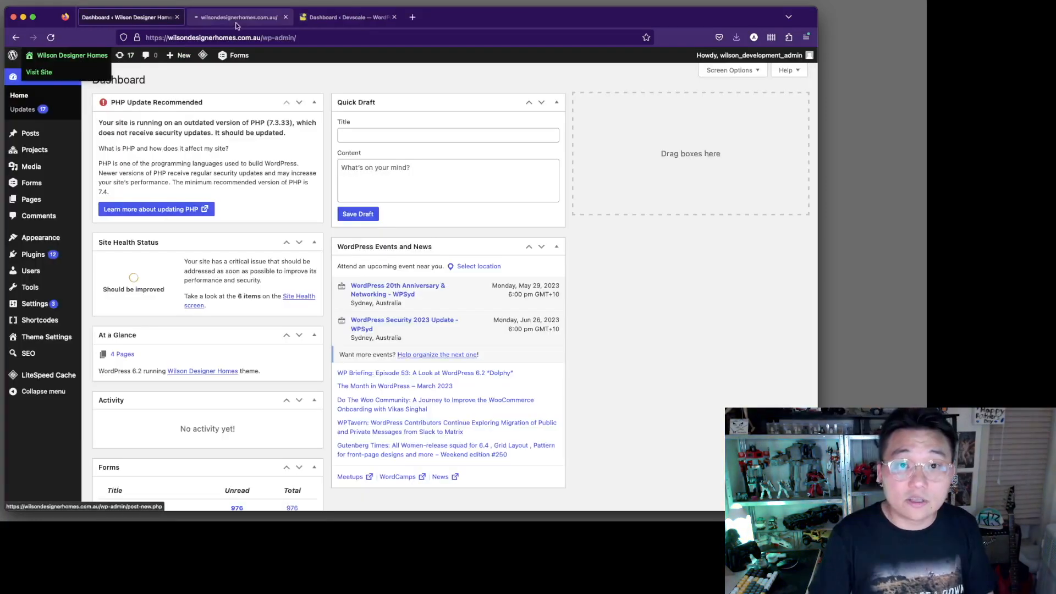
Look over the live Wilson Designer Homes home page, from the hero banner to the project gallery and back up
click(236, 18)
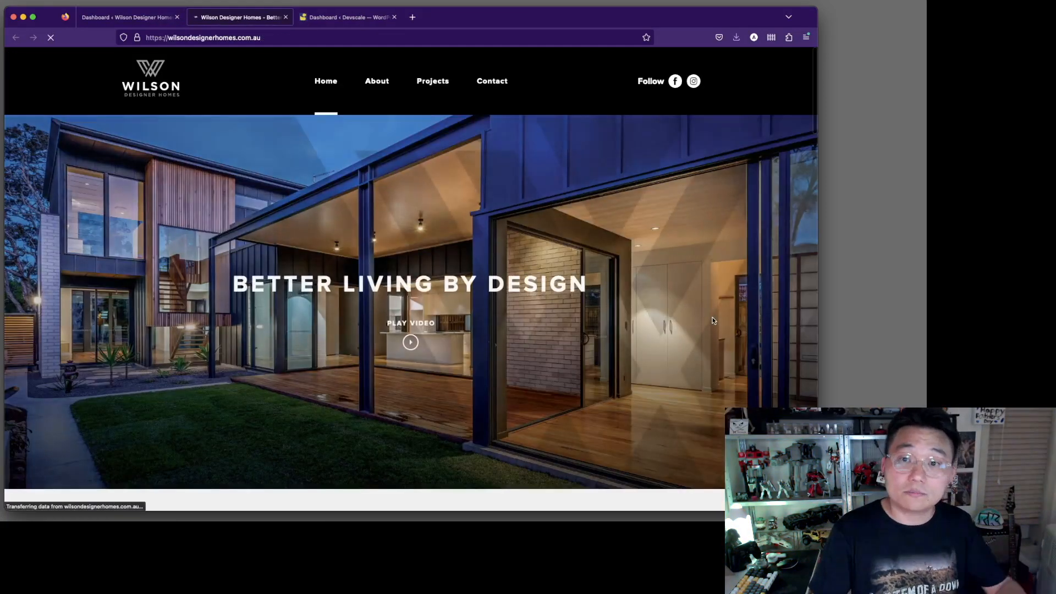
scroll(712, 318, down, 5)
scroll(723, 316, down, 6)
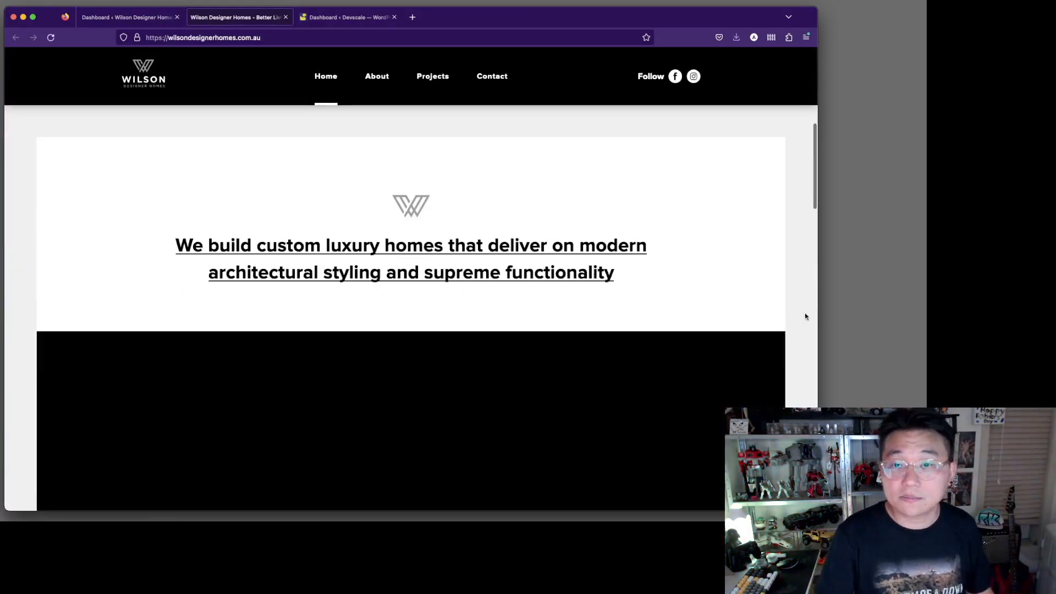
scroll(806, 316, down, 8)
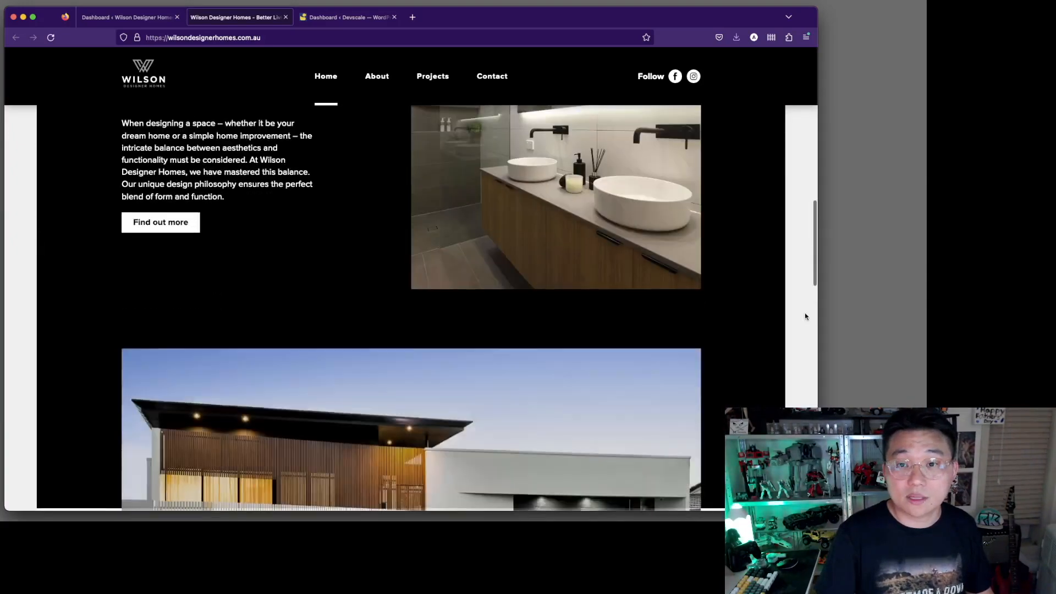
scroll(806, 316, down, 10)
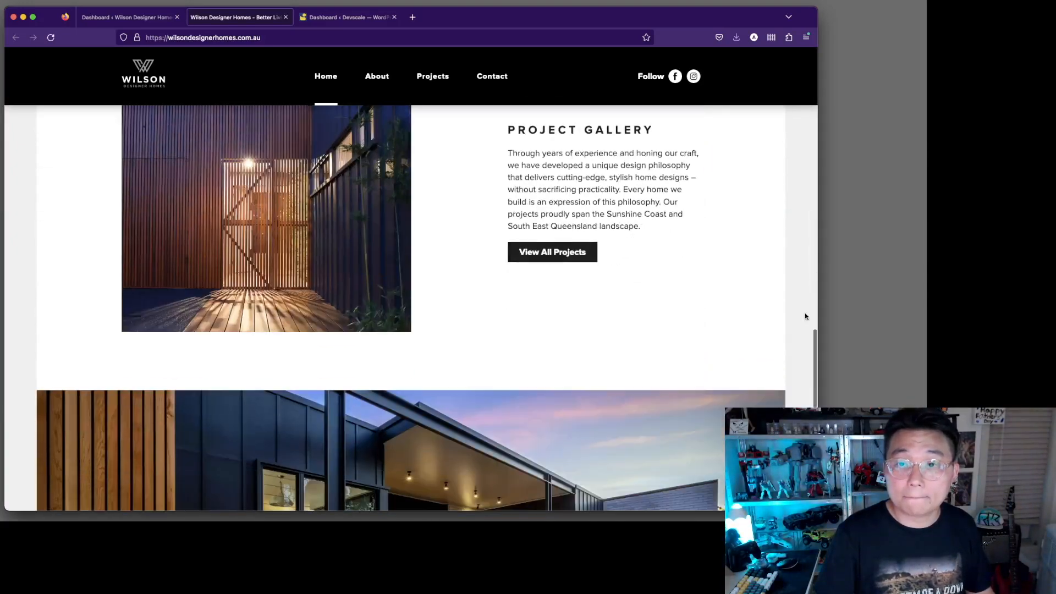
scroll(806, 316, down, 3)
scroll(806, 317, up, 10)
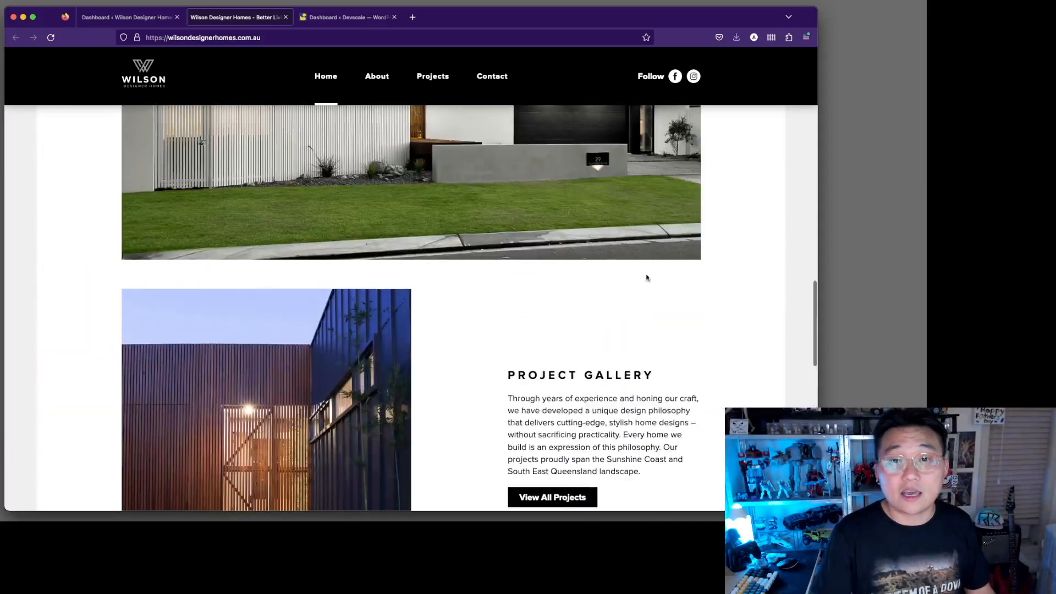
scroll(462, 312, up, 6)
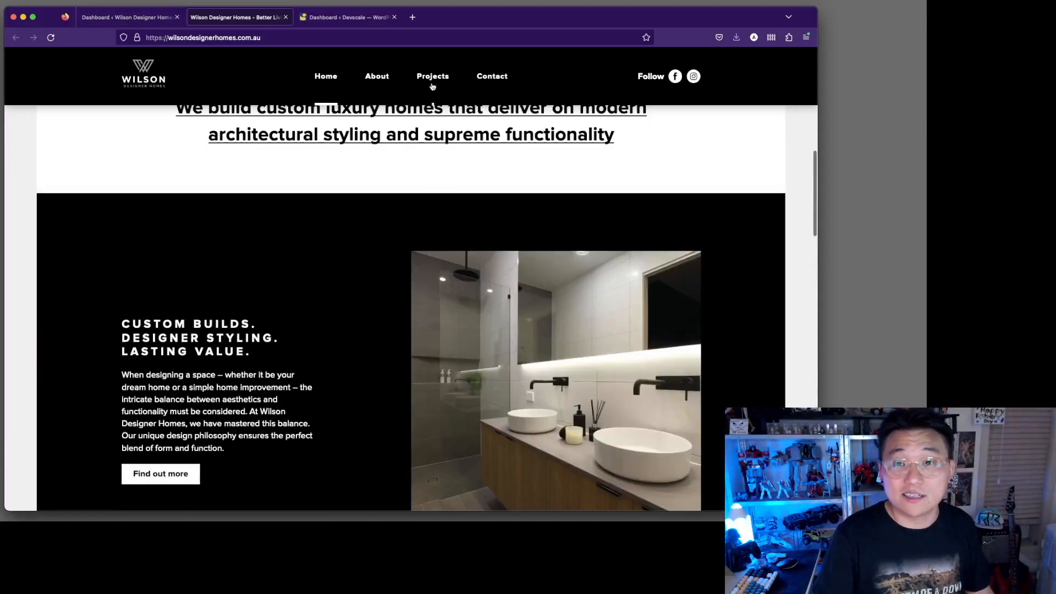
Open the live site's Projects page and look over its project gallery down to the footer
click(432, 83)
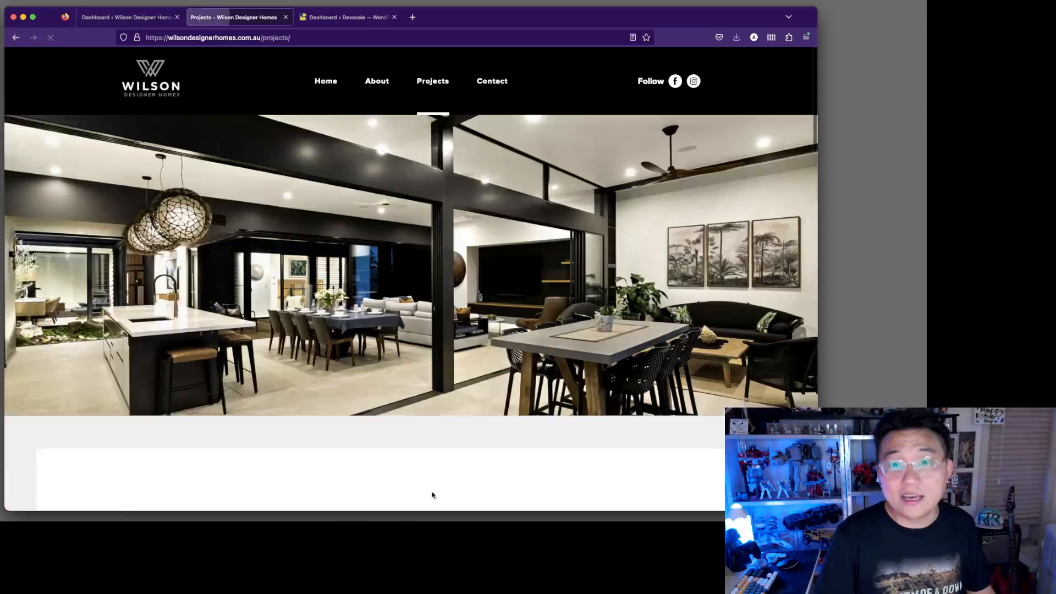
scroll(583, 386, down, 10)
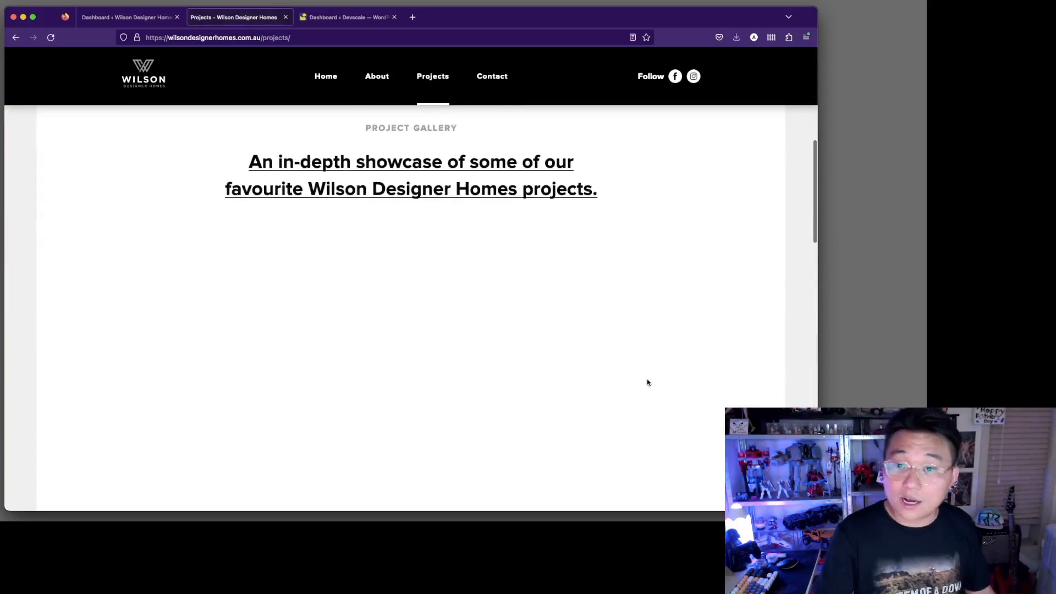
scroll(688, 388, up, 3)
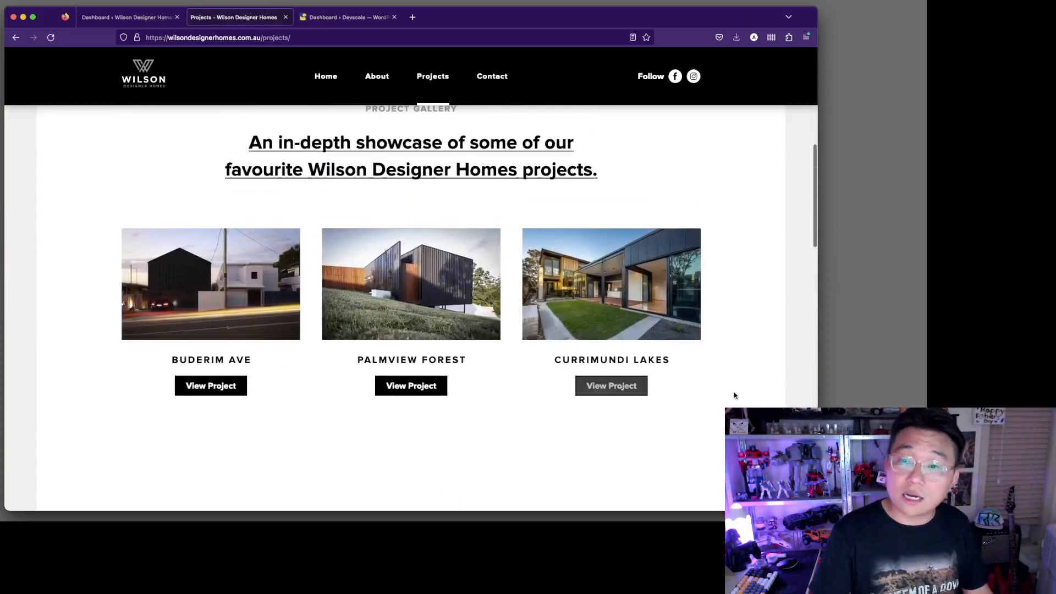
scroll(734, 397, down, 3)
scroll(734, 396, up, 3)
scroll(734, 397, down, 4)
scroll(734, 395, down, 15)
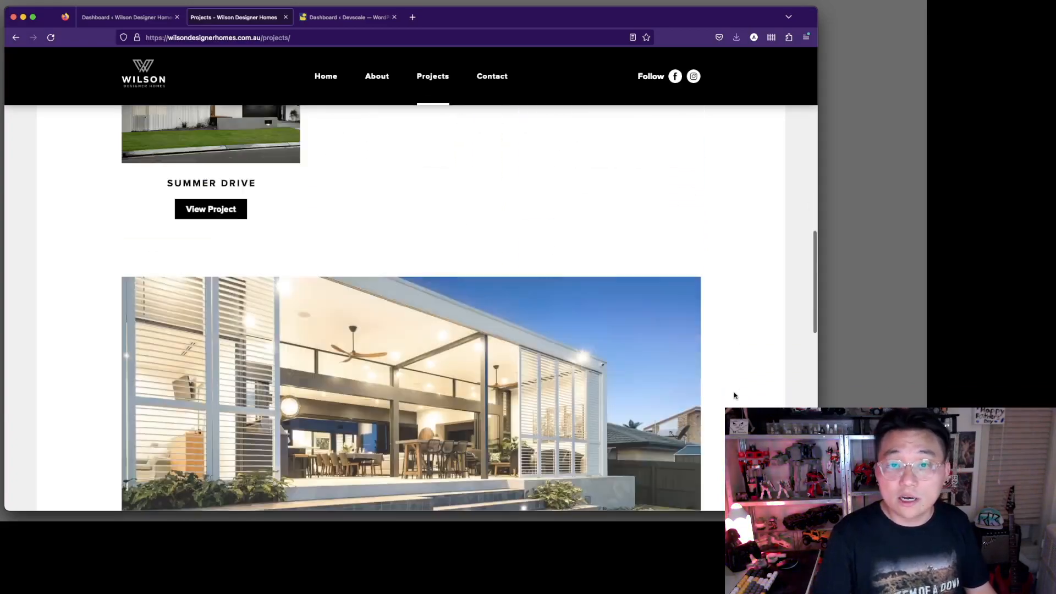
scroll(734, 394, down, 3)
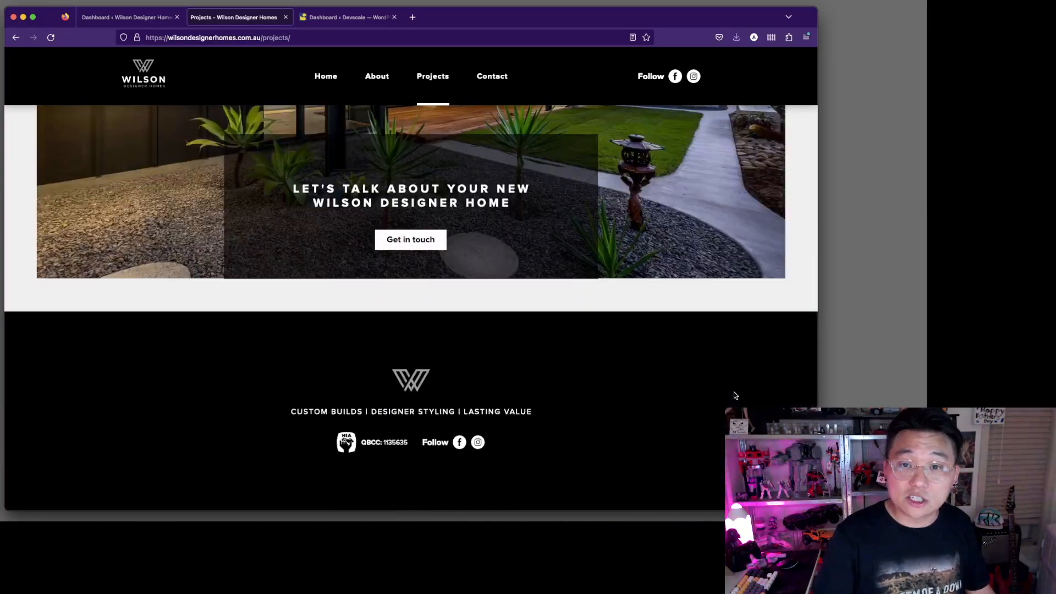
Open the Buderim Ave project from the gallery and view its page down to the video section
scroll(734, 395, up, 20)
click(218, 398)
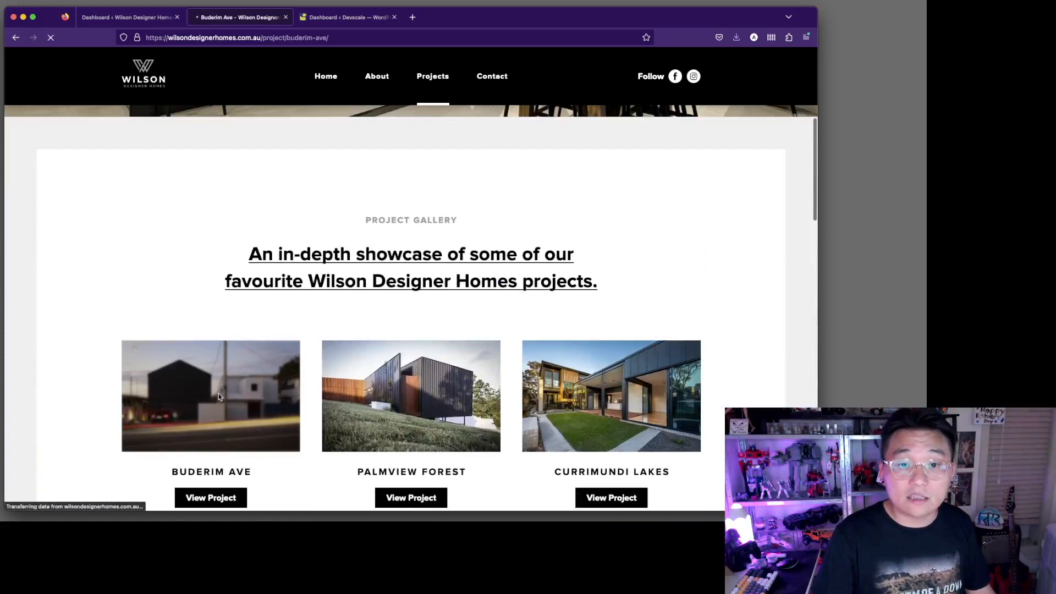
scroll(601, 385, down, 8)
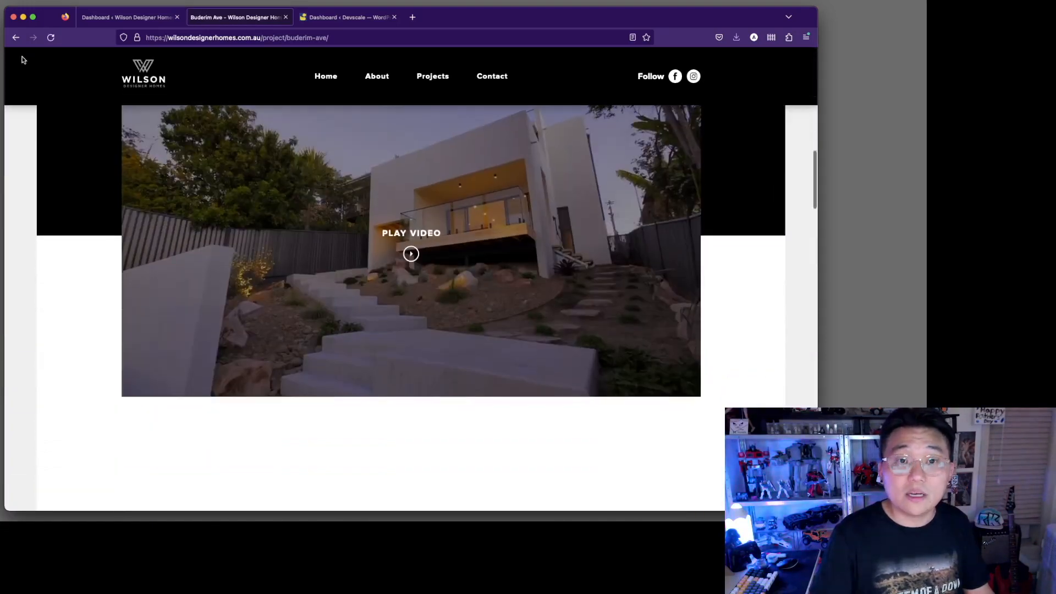
Return to the Wilson Designer Homes admin and open the Buderim Ave project for editing from the list of all projects
click(127, 17)
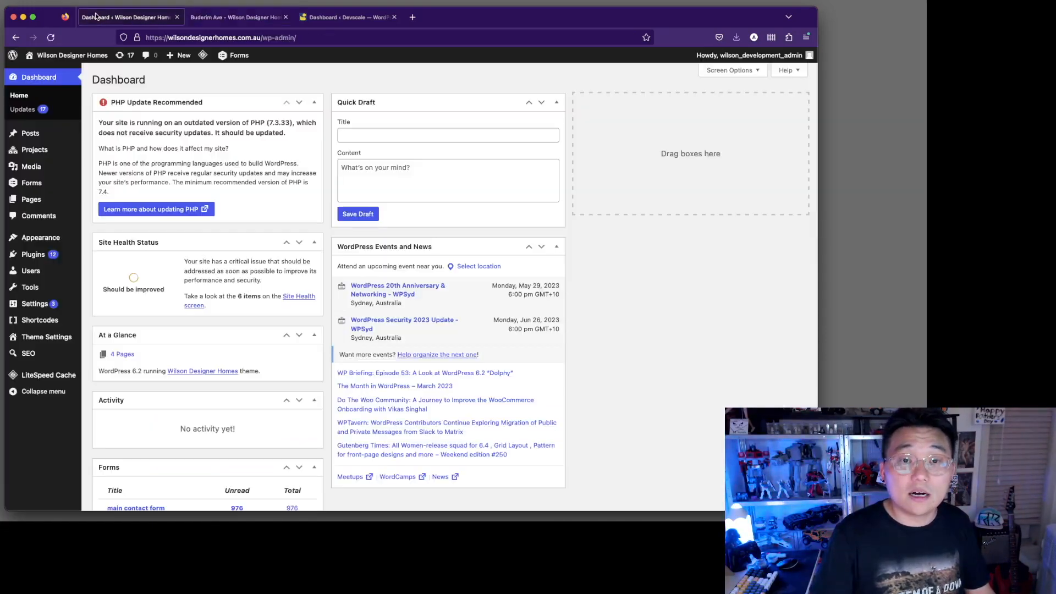
mouse_move(52, 158)
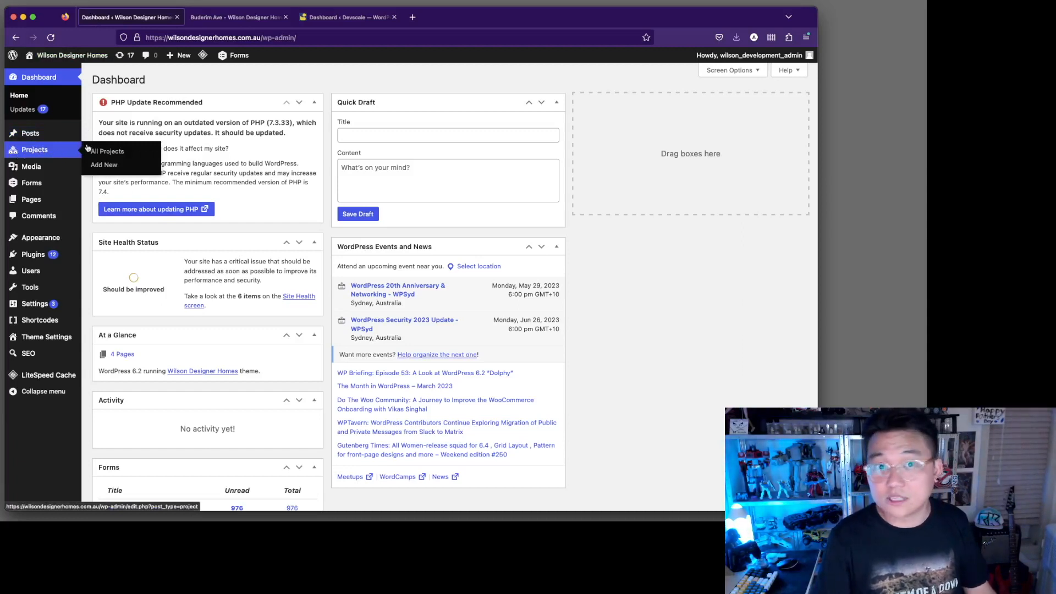
click(101, 154)
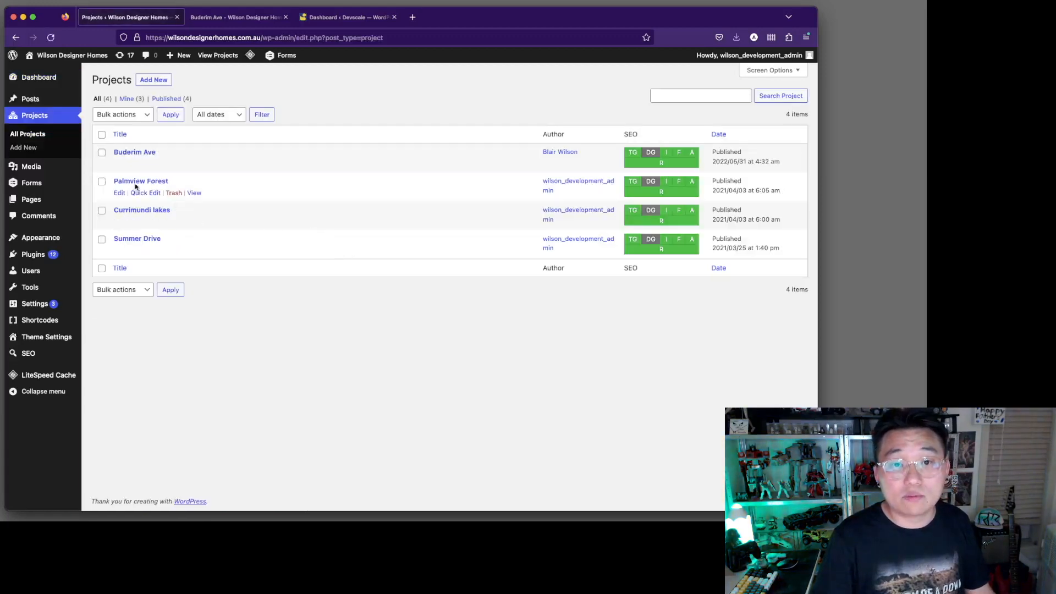
click(119, 164)
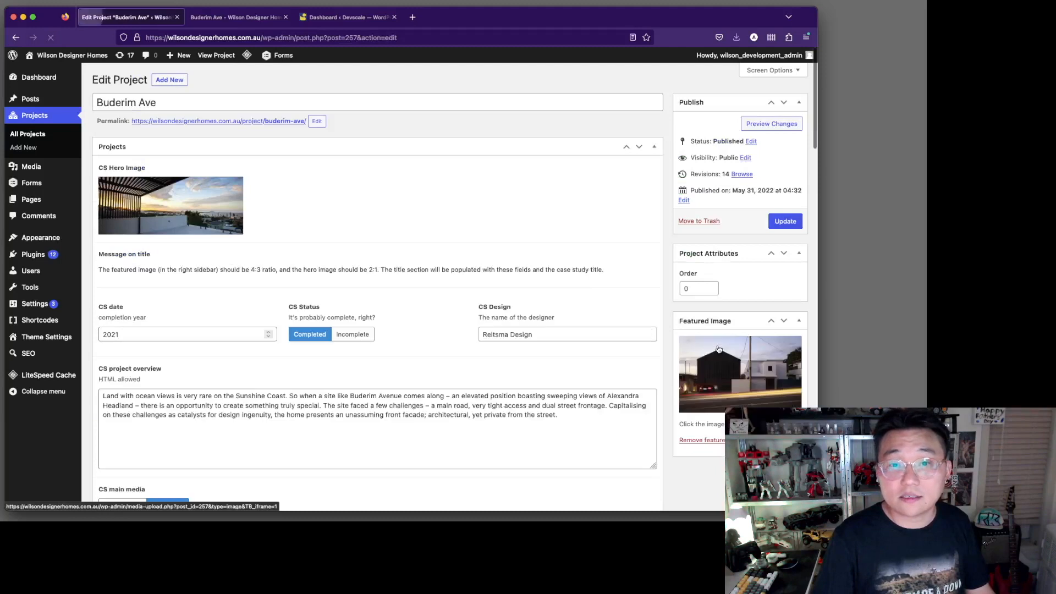
key(super+Left)
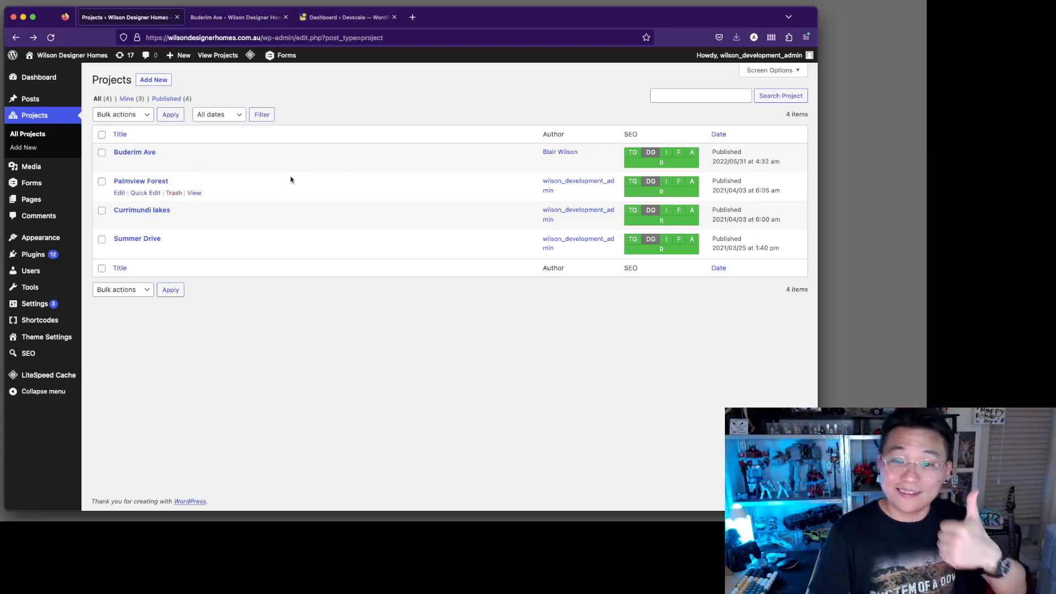
click(119, 165)
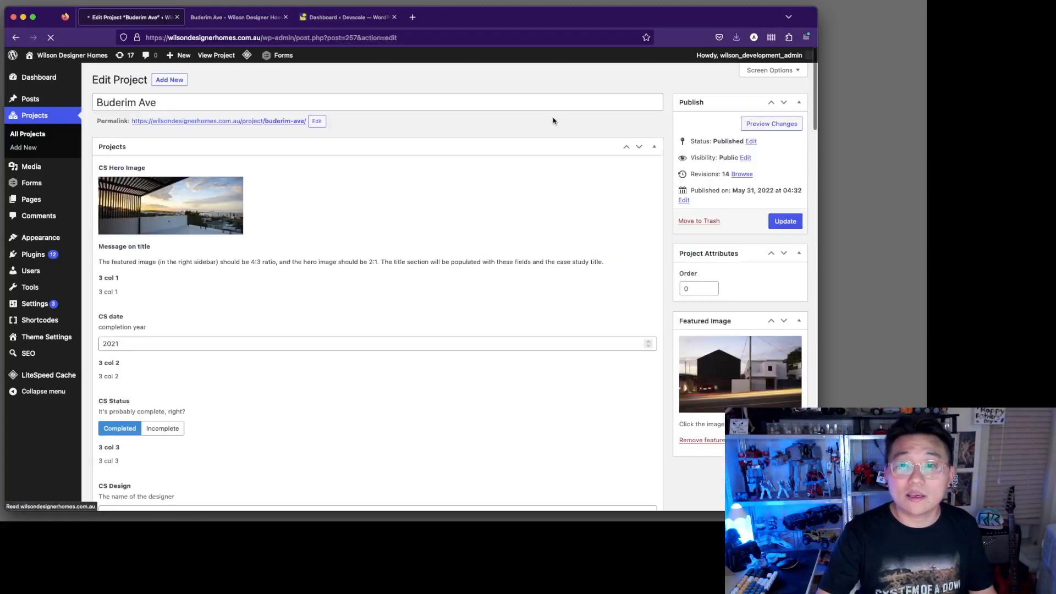
Examine Buderim Ave's editor fields, from the project details and main video to the gallery rows and SEO settings
scroll(554, 120, down, 3)
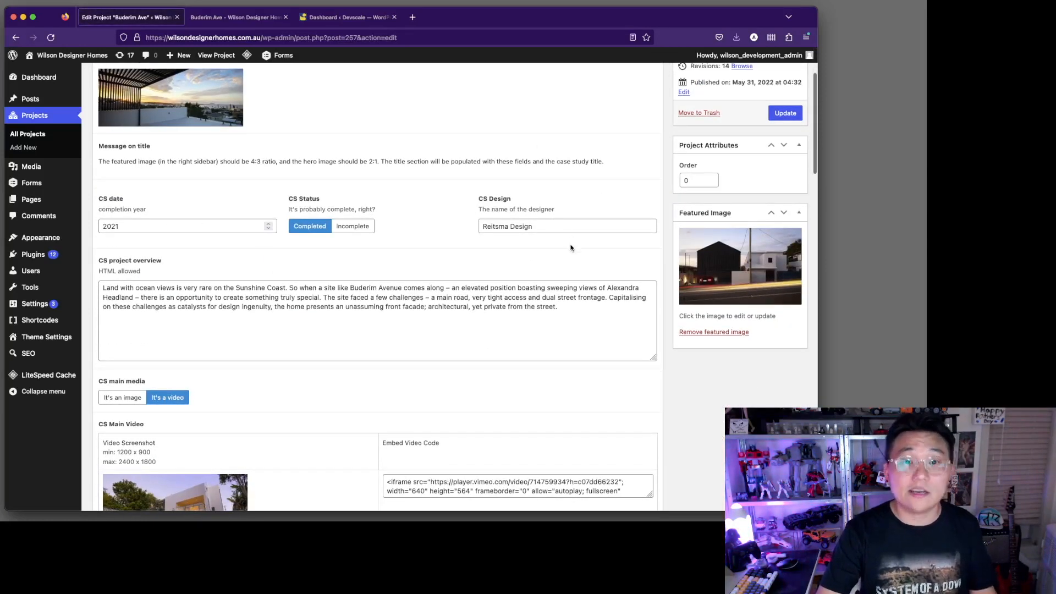
scroll(444, 237, down, 5)
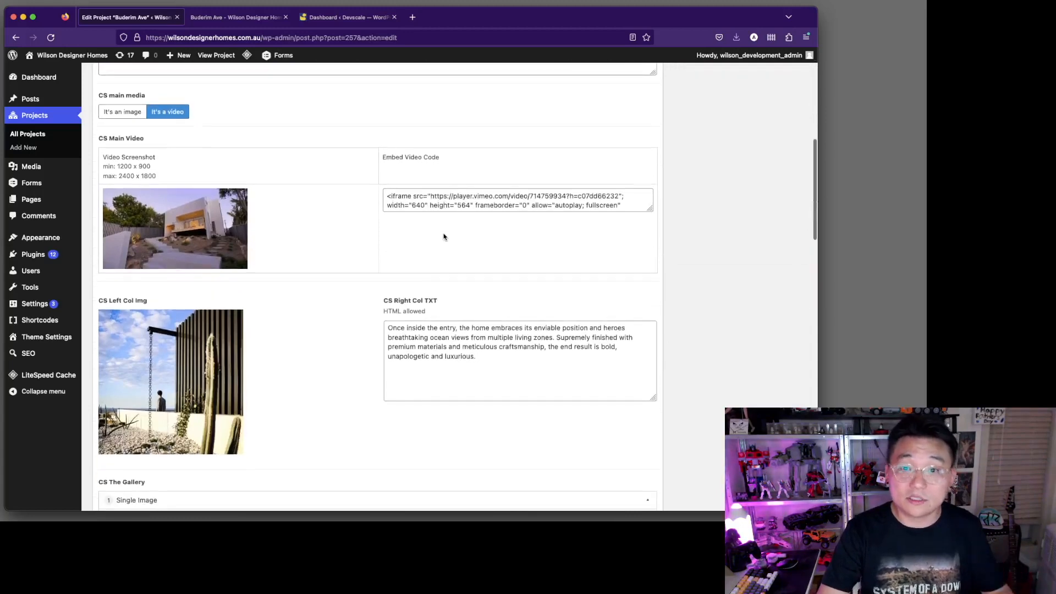
scroll(555, 269, down, 5)
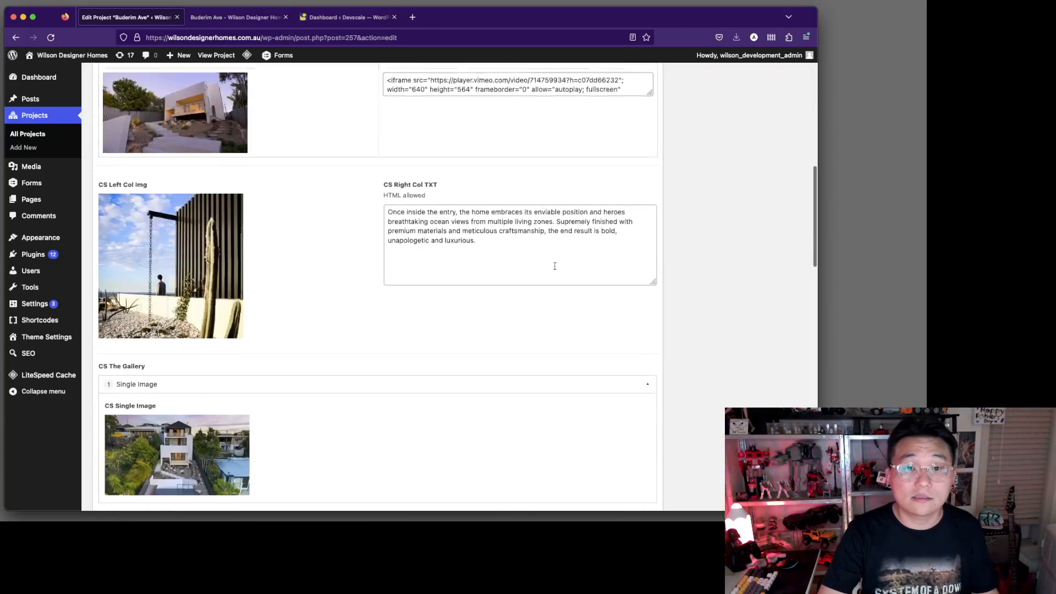
scroll(555, 269, down, 5)
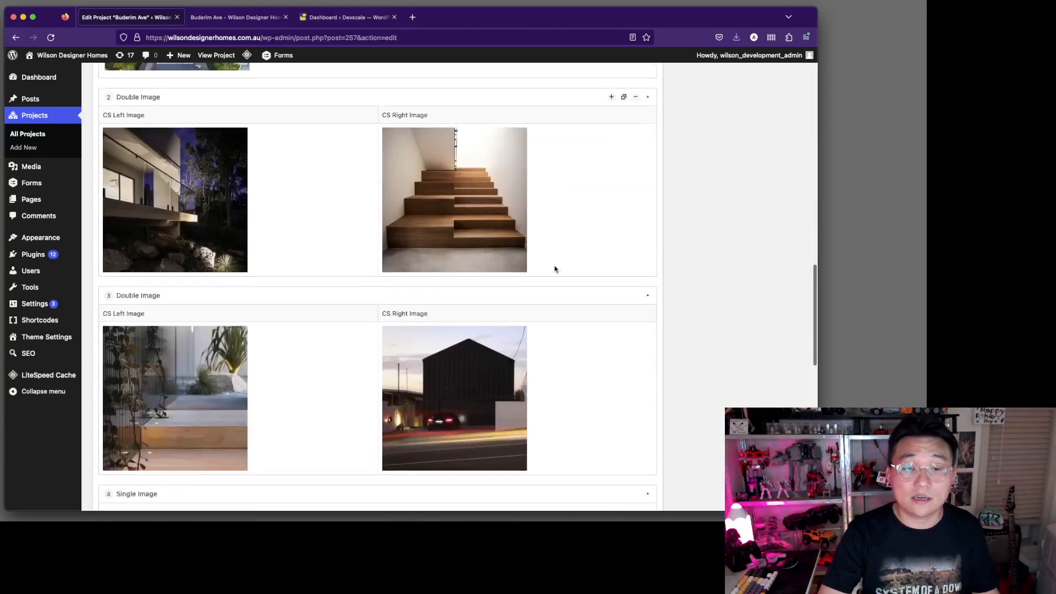
scroll(554, 269, down, 6)
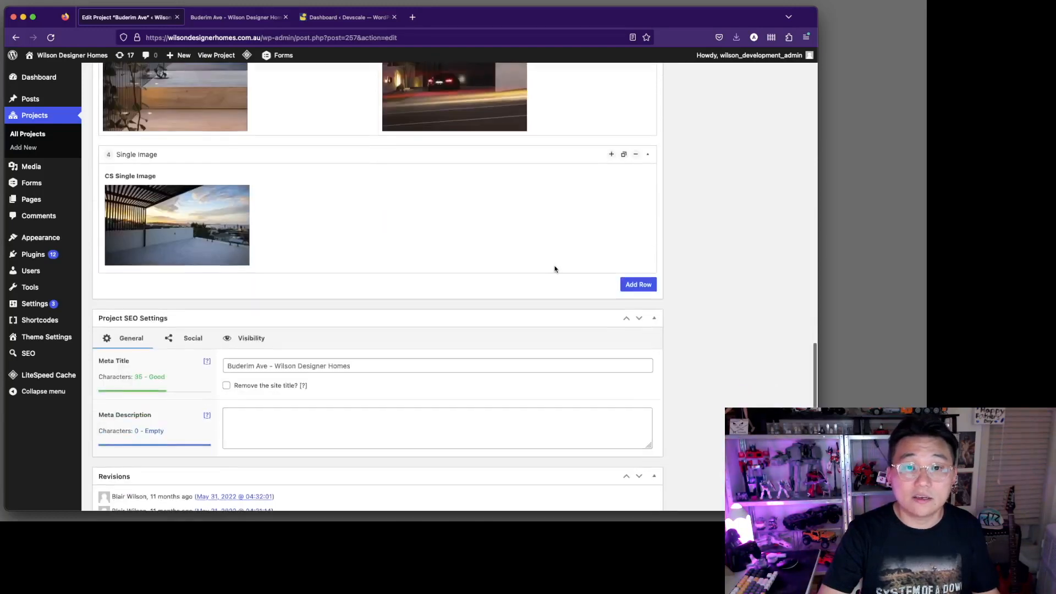
scroll(555, 269, down, 1)
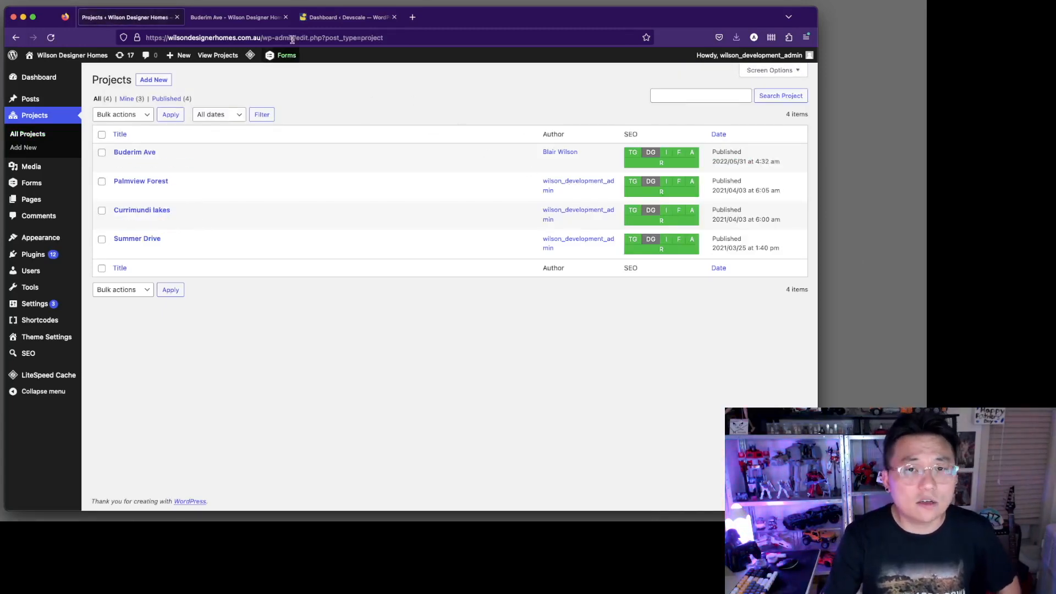
Return to the live Buderim Ave page and compare its two-column section and single and double gallery images with the editor fields
click(258, 21)
scroll(590, 433, down, 10)
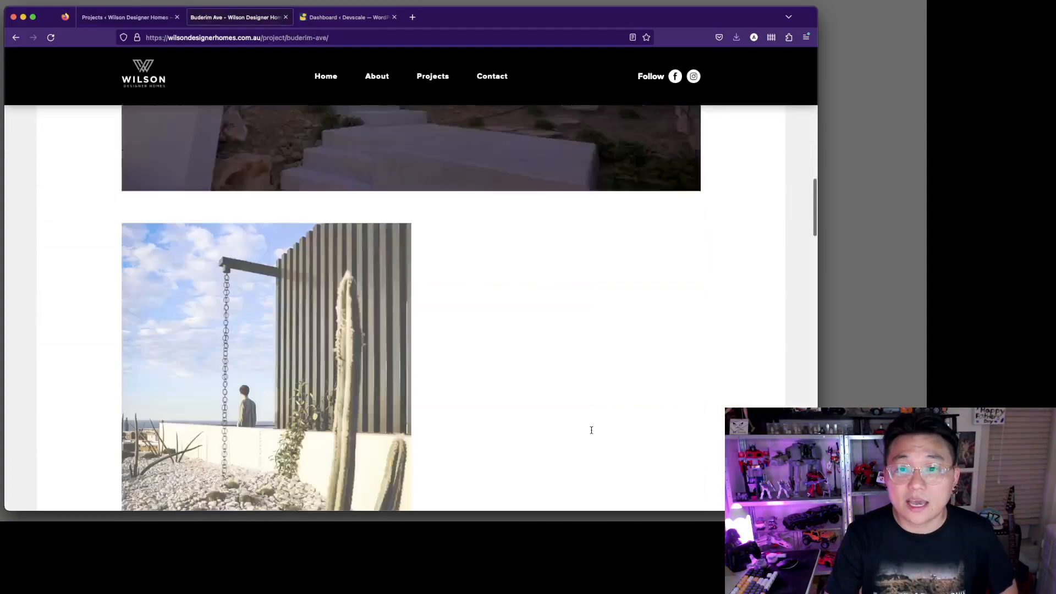
scroll(592, 433, down, 5)
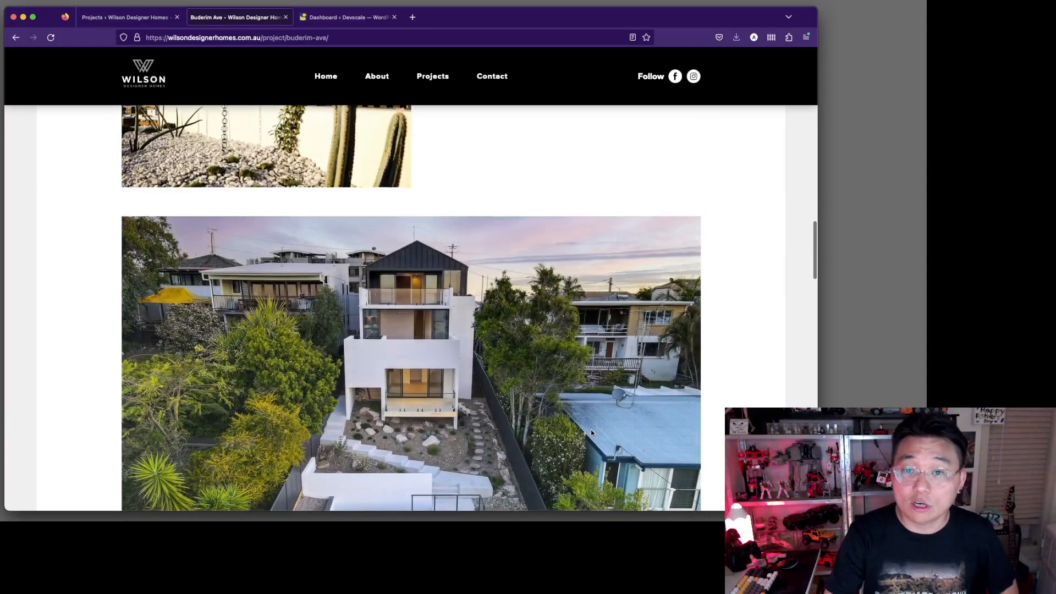
scroll(591, 433, down, 10)
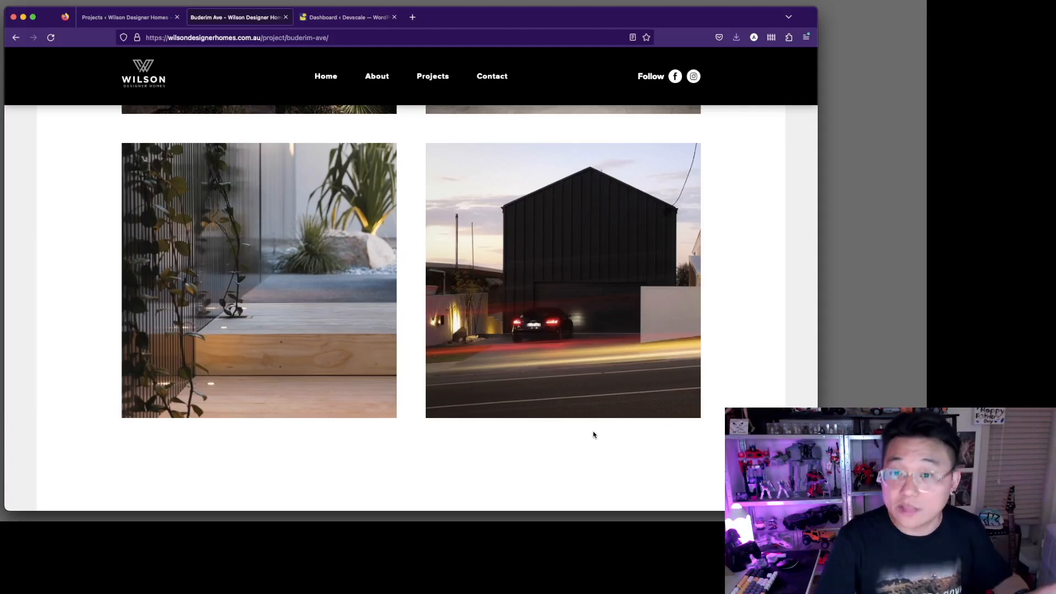
scroll(593, 434, down, 10)
scroll(594, 434, down, 3)
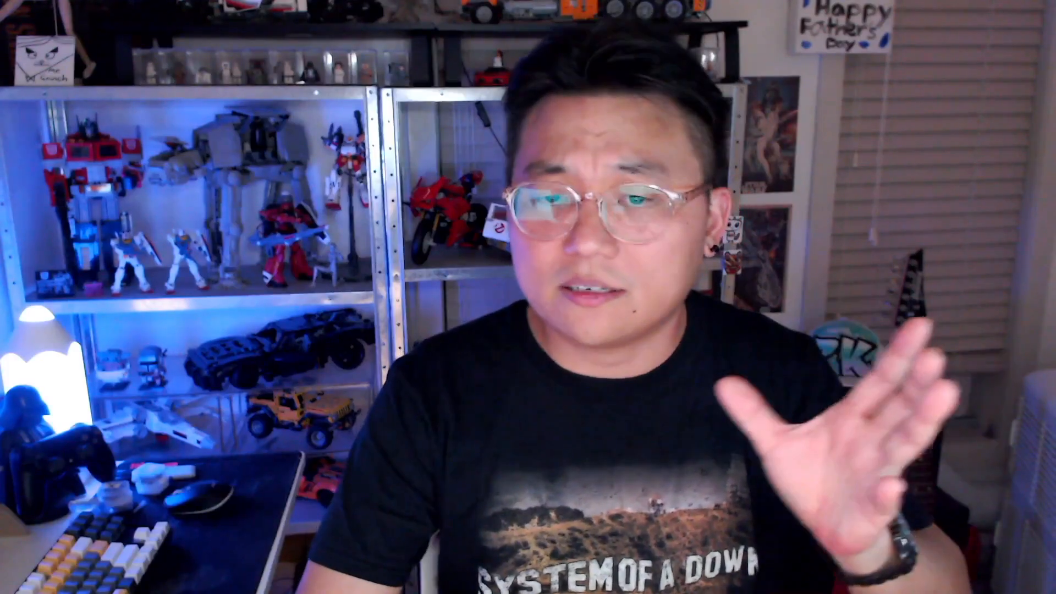
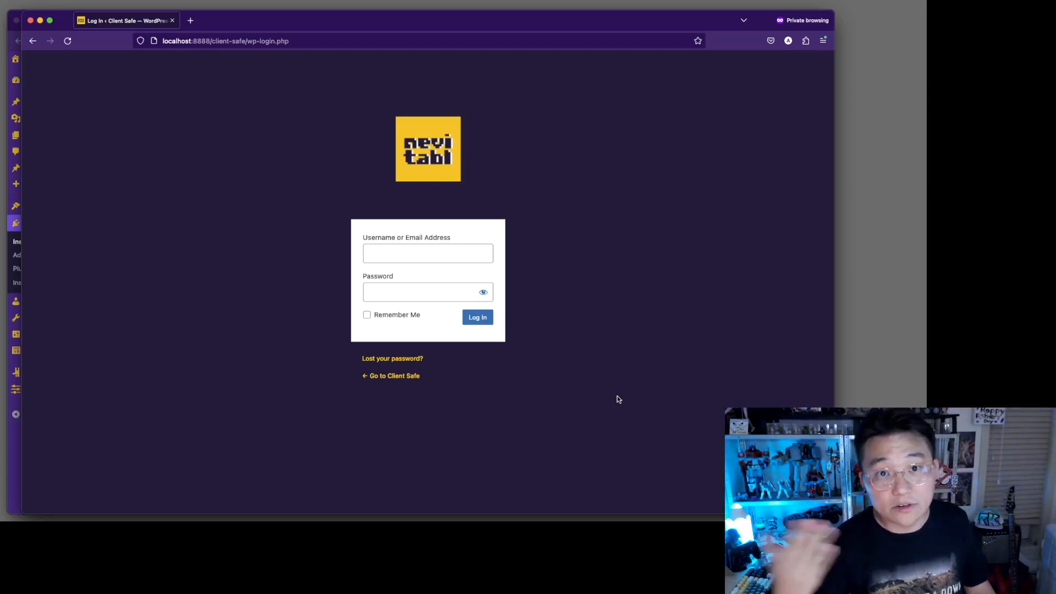
Log in to the Client Safe site with the saved clientsafe_editor username and its stored password
click(464, 258)
text(cli)
key(Down)
key(Down)
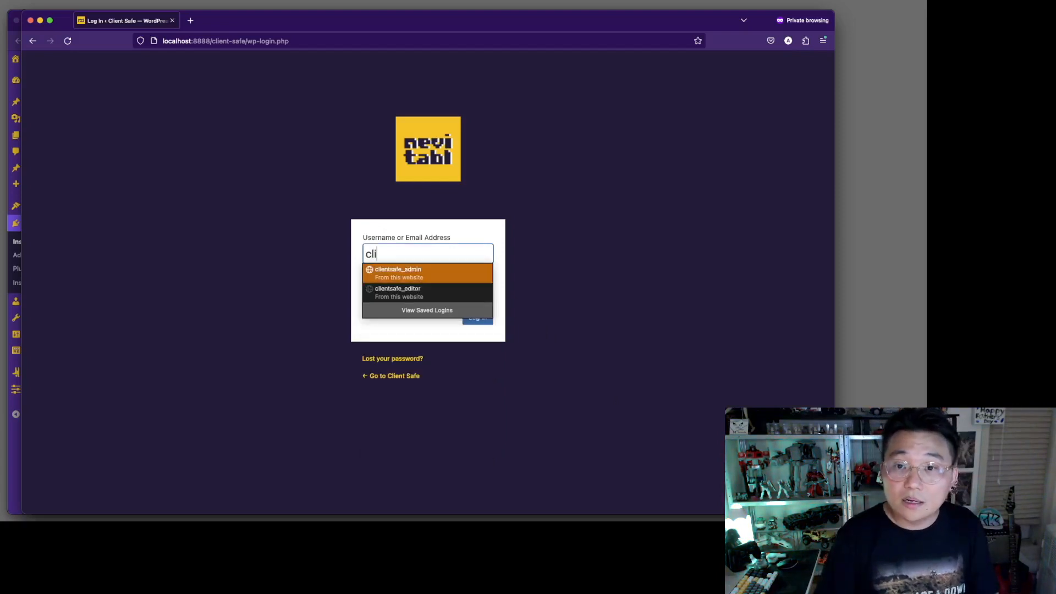
key(Return)
click(478, 318)
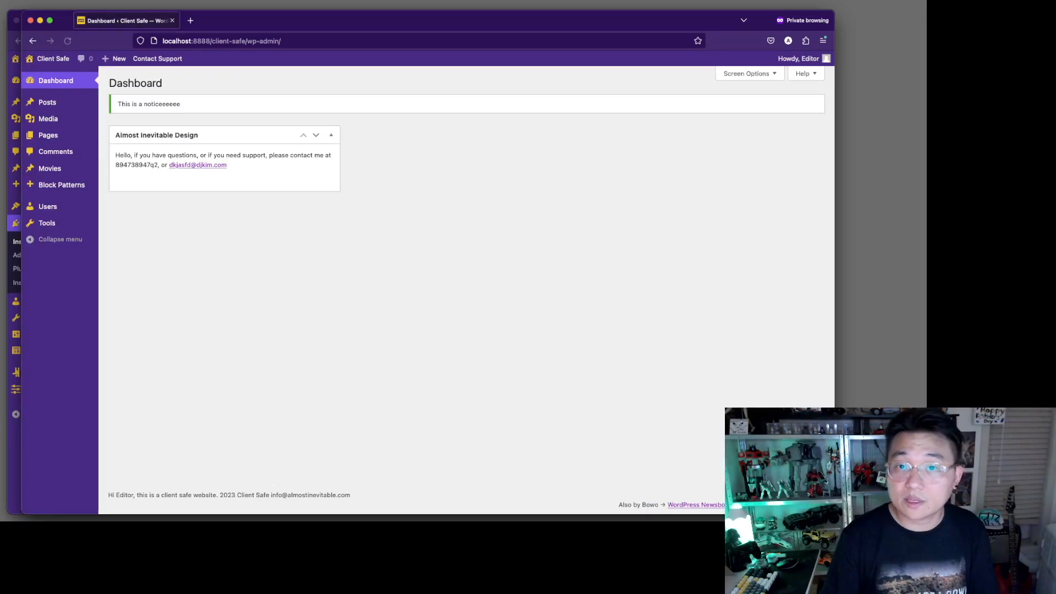
Shrink and shift the private browser window, and highlight the dashboard's notice text before clearing the selection
drag(834, 514, 797, 487)
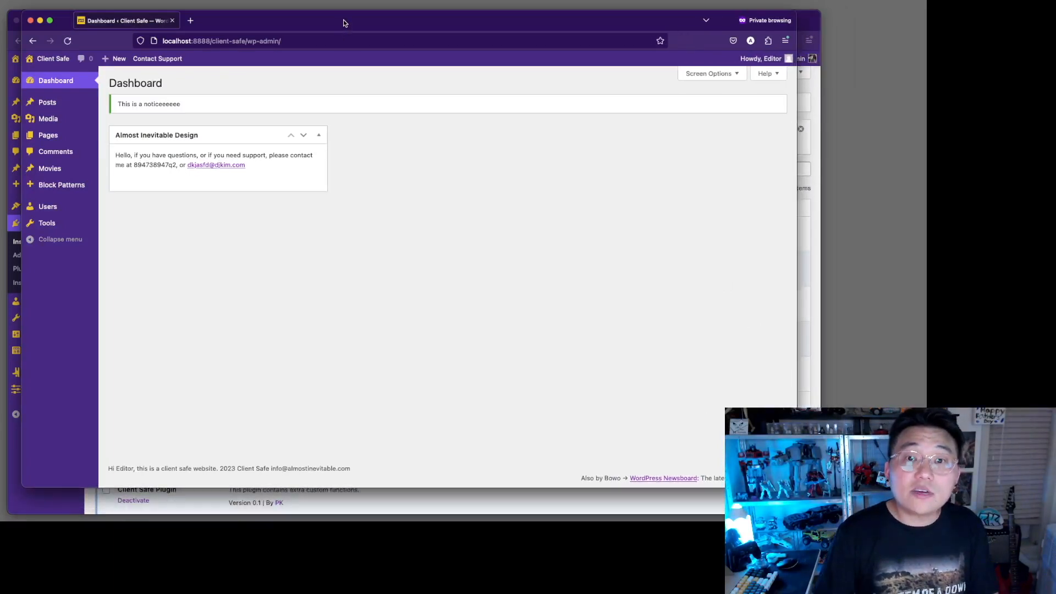
drag(343, 23, 350, 35)
drag(126, 116, 189, 118)
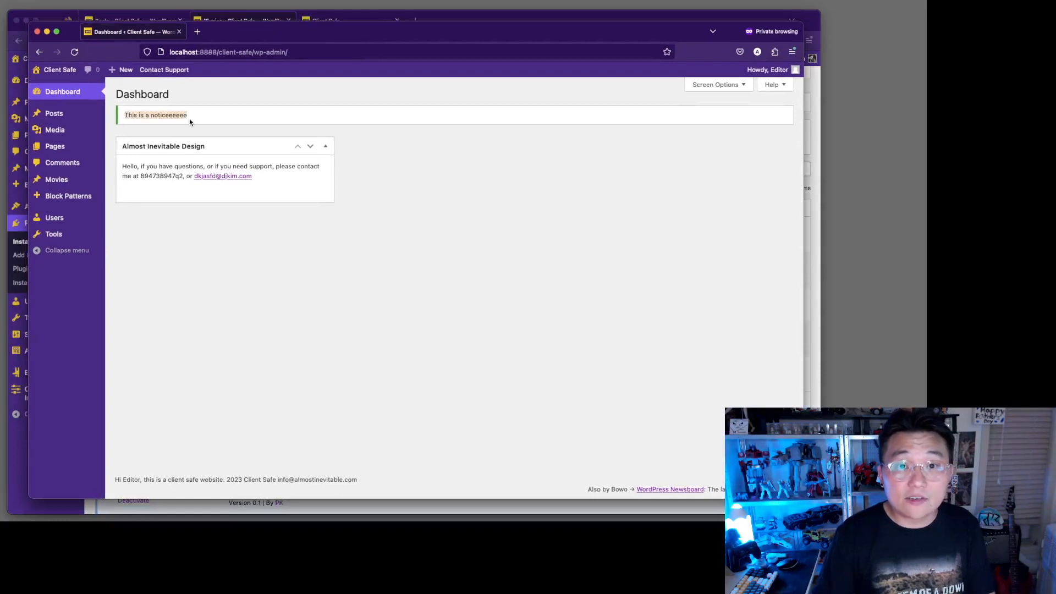
click(655, 260)
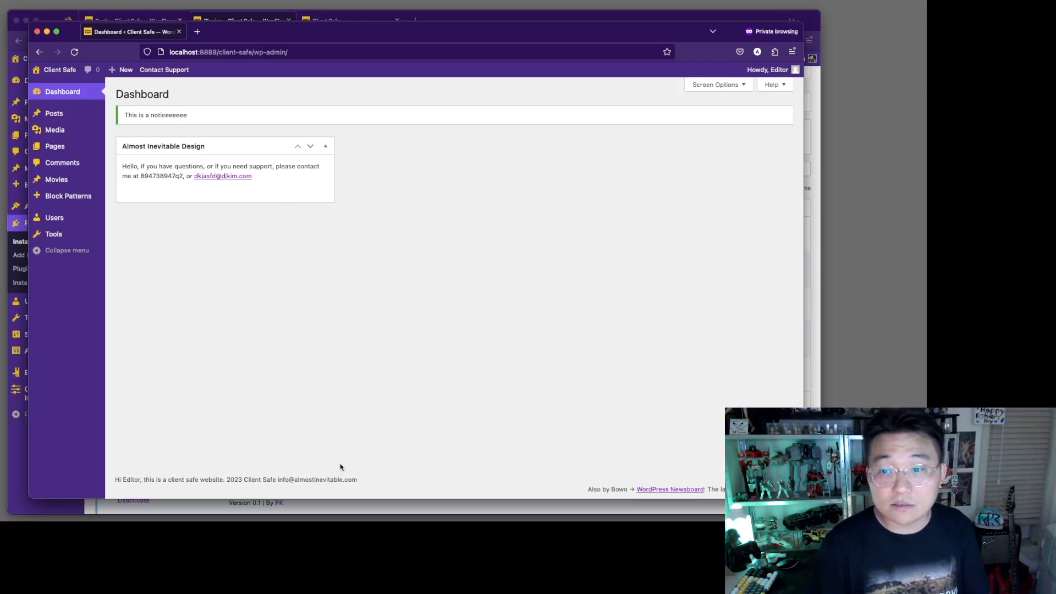
Highlight the dashboard's custom footer greeting and the Bowo credit line beside it, clearing each selection
drag(380, 483, 136, 479)
click(592, 450)
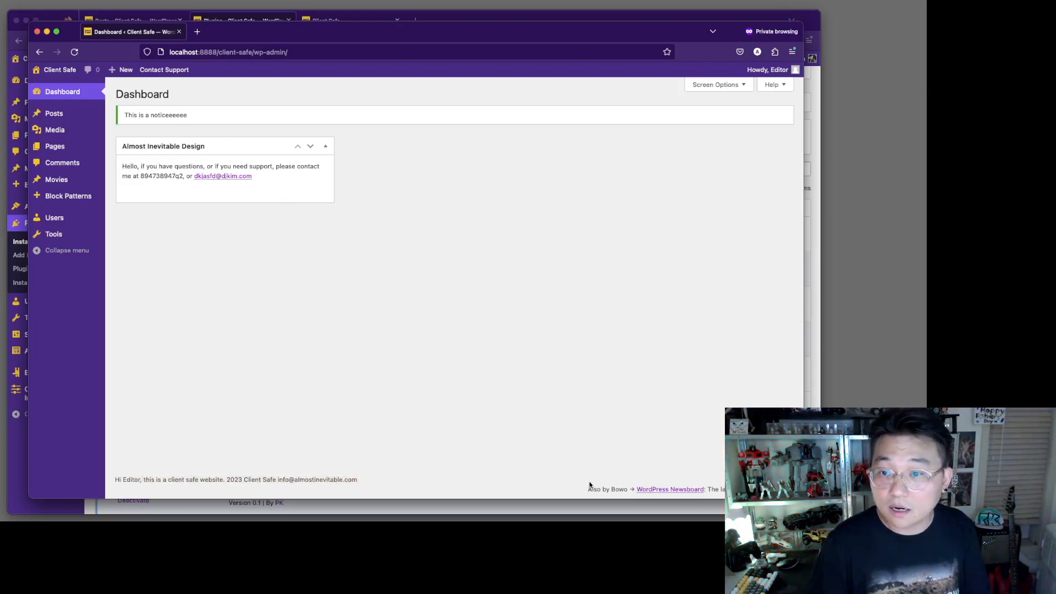
triple_click(613, 490)
click(493, 408)
drag(396, 488, 114, 478)
click(164, 466)
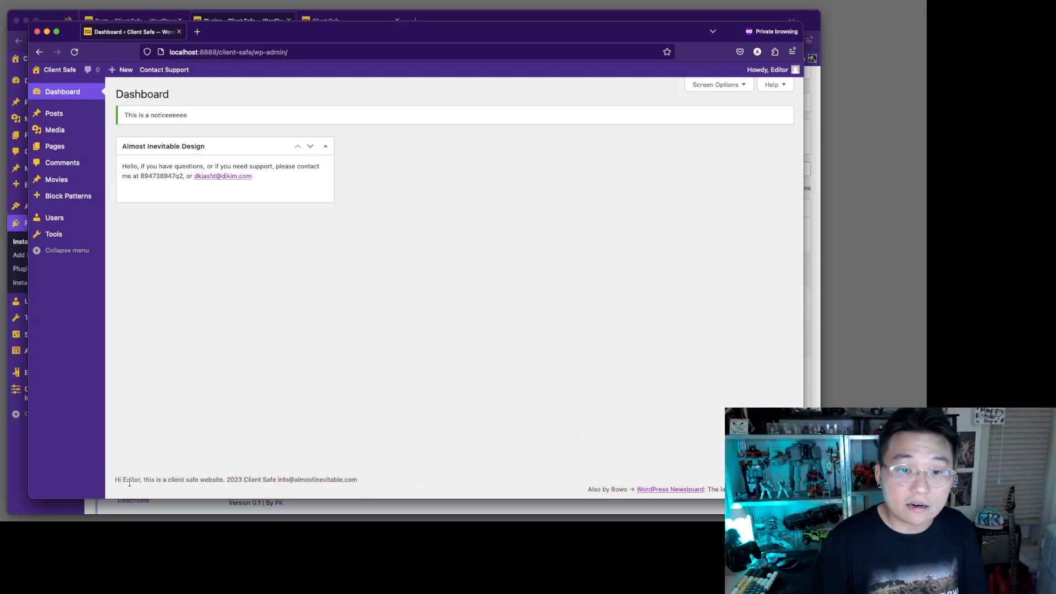
drag(148, 482, 394, 479)
click(220, 482)
click(395, 479)
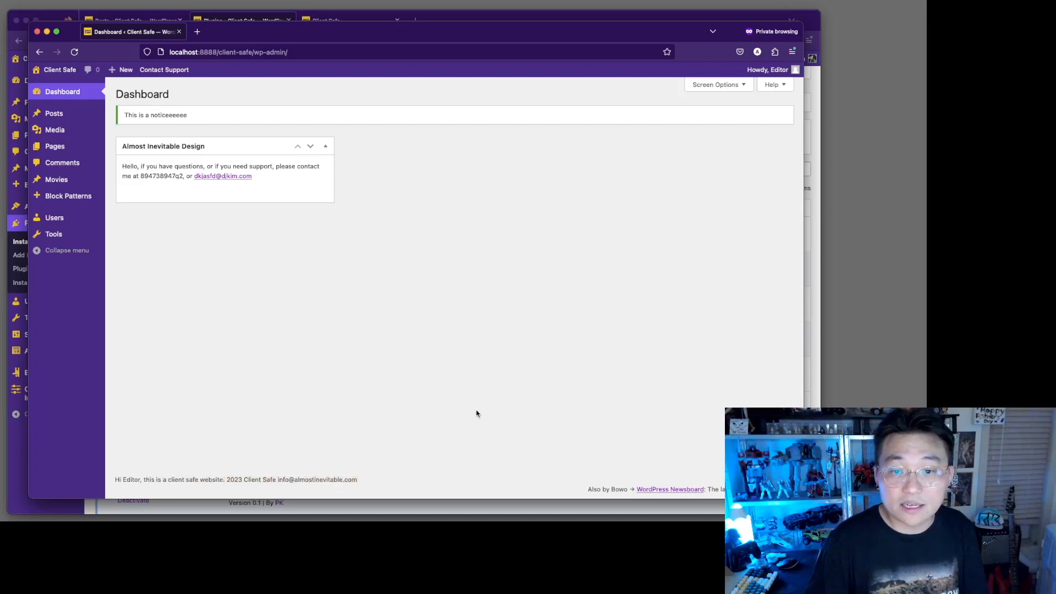
drag(375, 489, 260, 439)
click(259, 439)
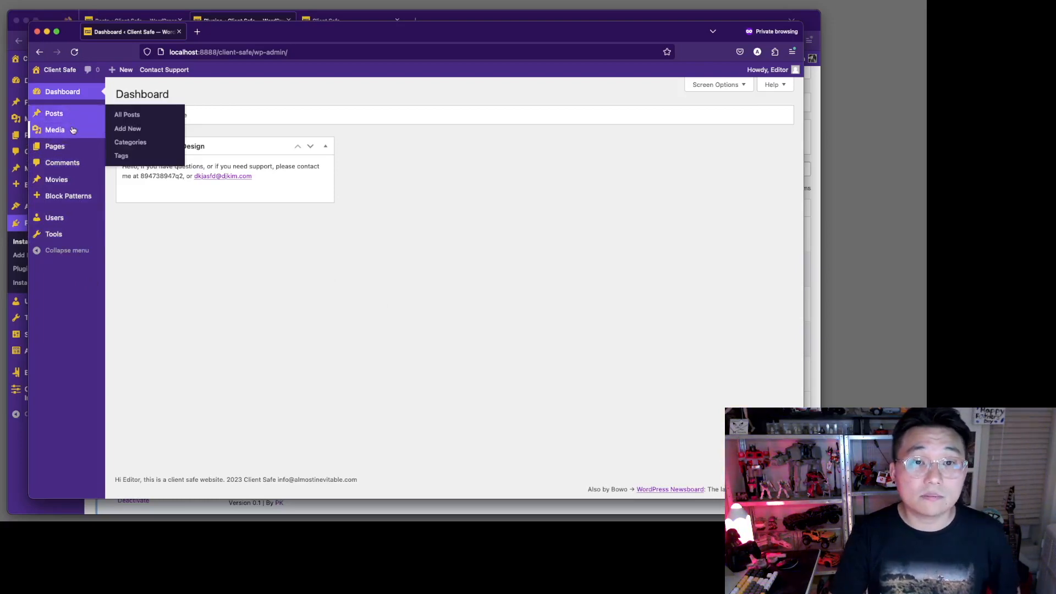
View the Pages list and the Posts list available to the editor account
click(129, 147)
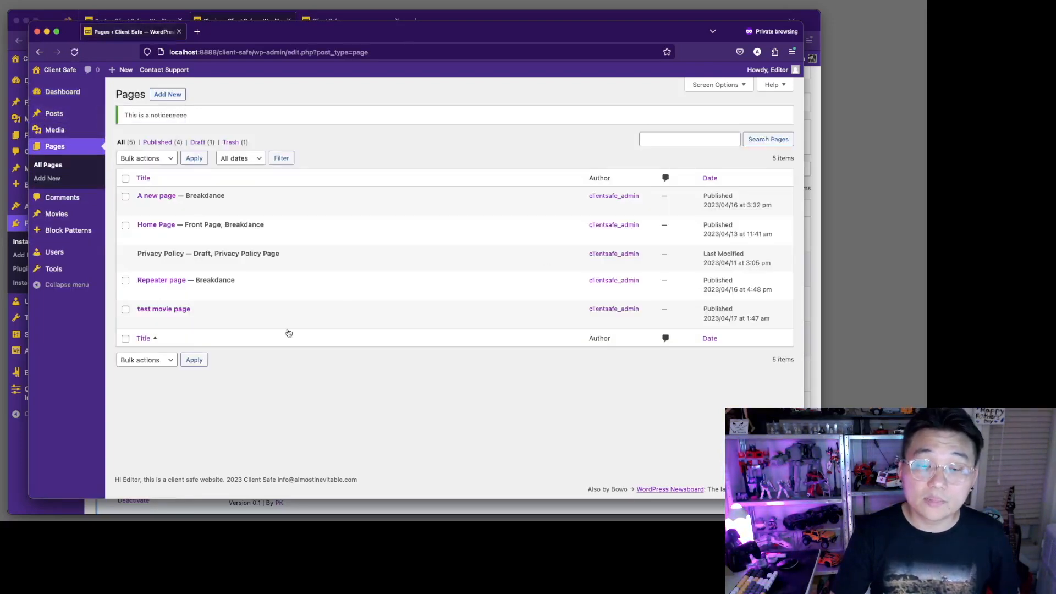
mouse_move(55, 119)
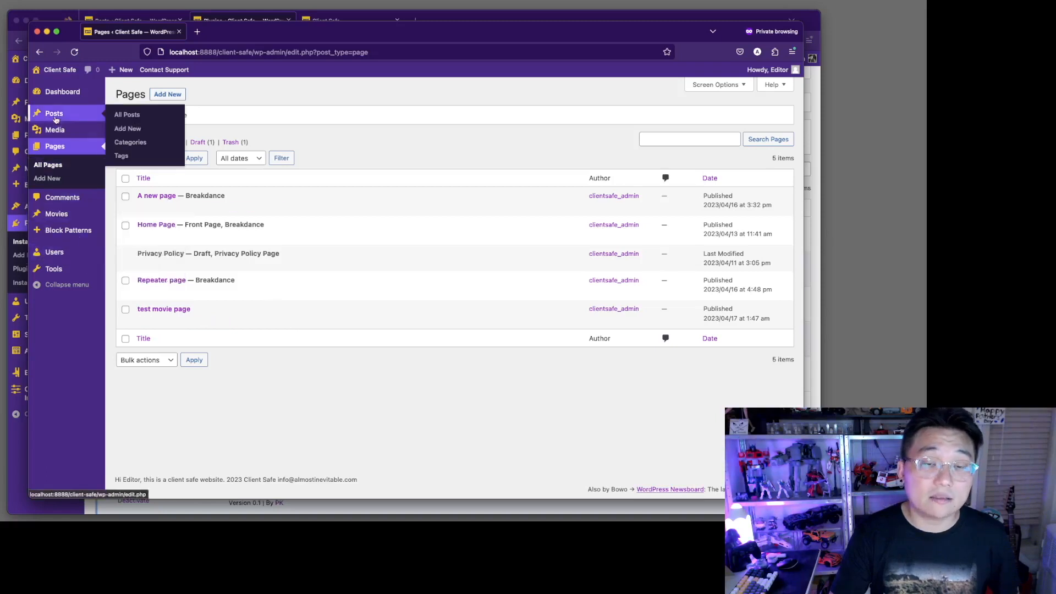
click(128, 114)
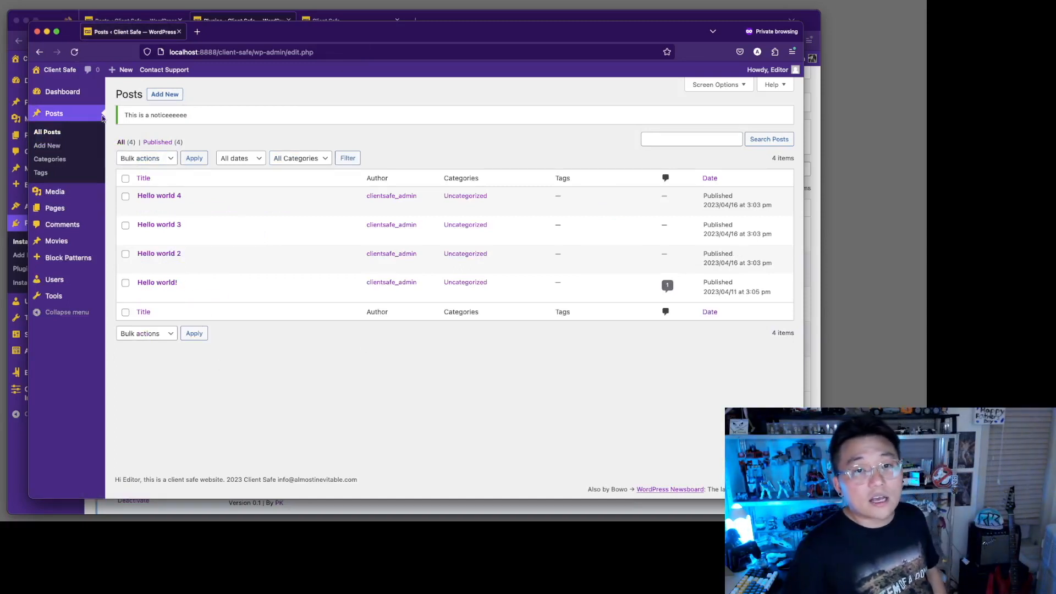
Return to the editor's dashboard and highlight its notice and the Almost Inevitable Design support message, clearing each selection
click(49, 94)
drag(198, 115, 121, 116)
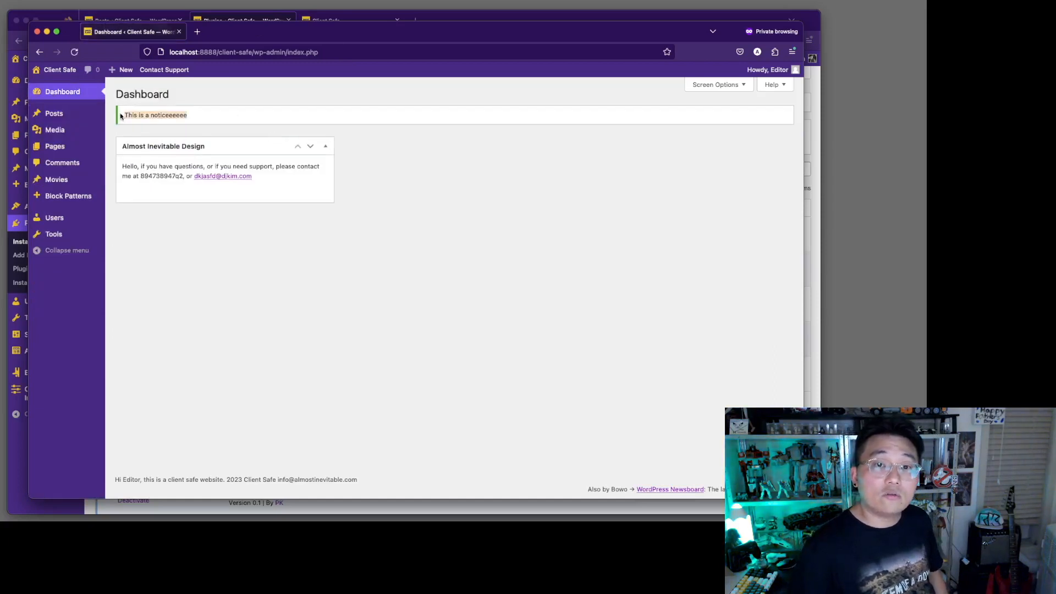
click(401, 92)
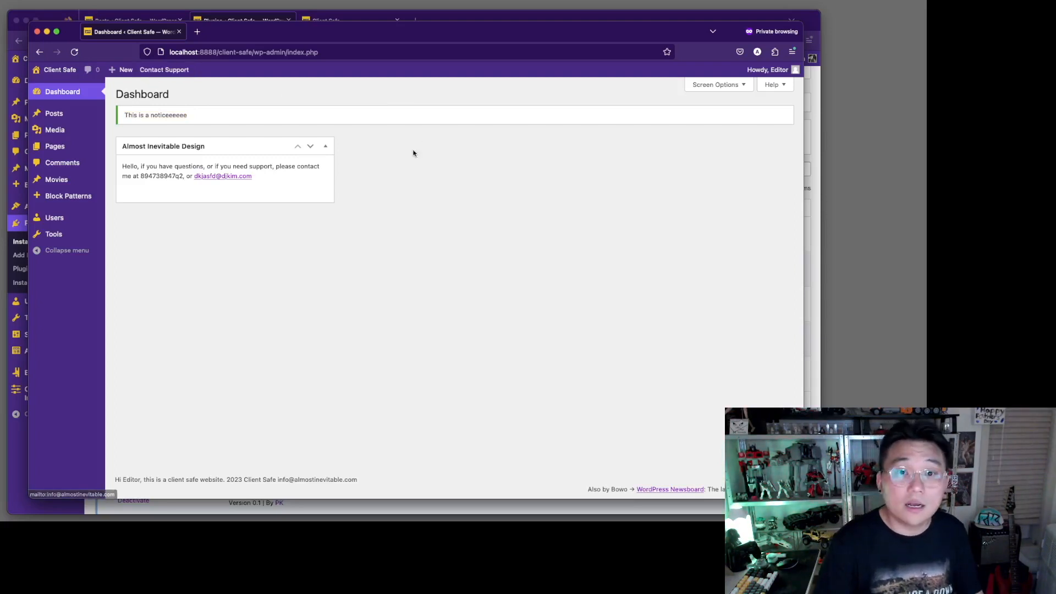
drag(121, 165, 278, 186)
click(286, 189)
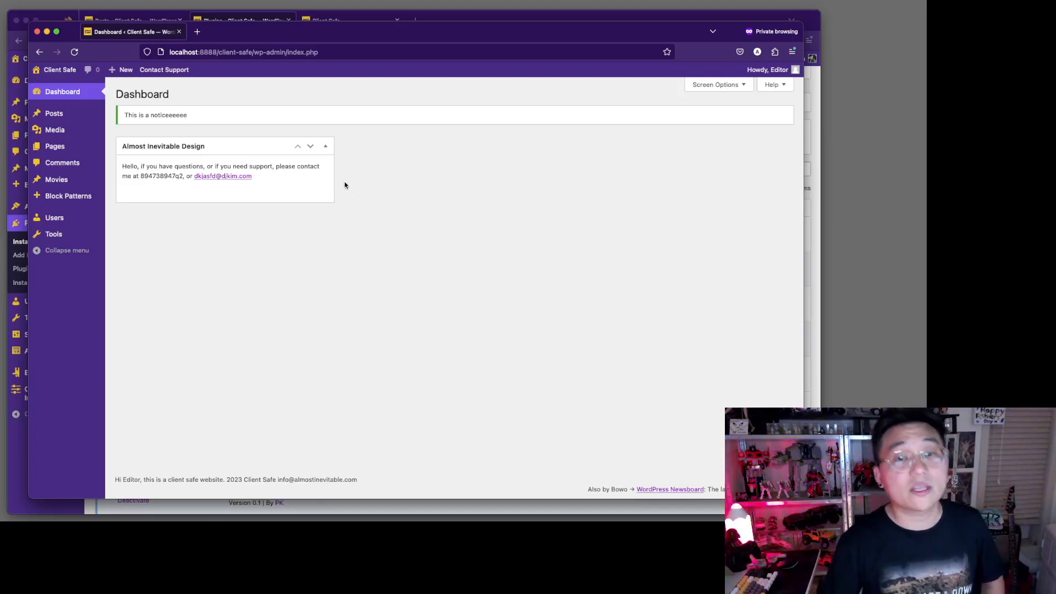
Move the private browser window out of view to uncover the administrator's Plugins page
drag(307, 35, 1055, 372)
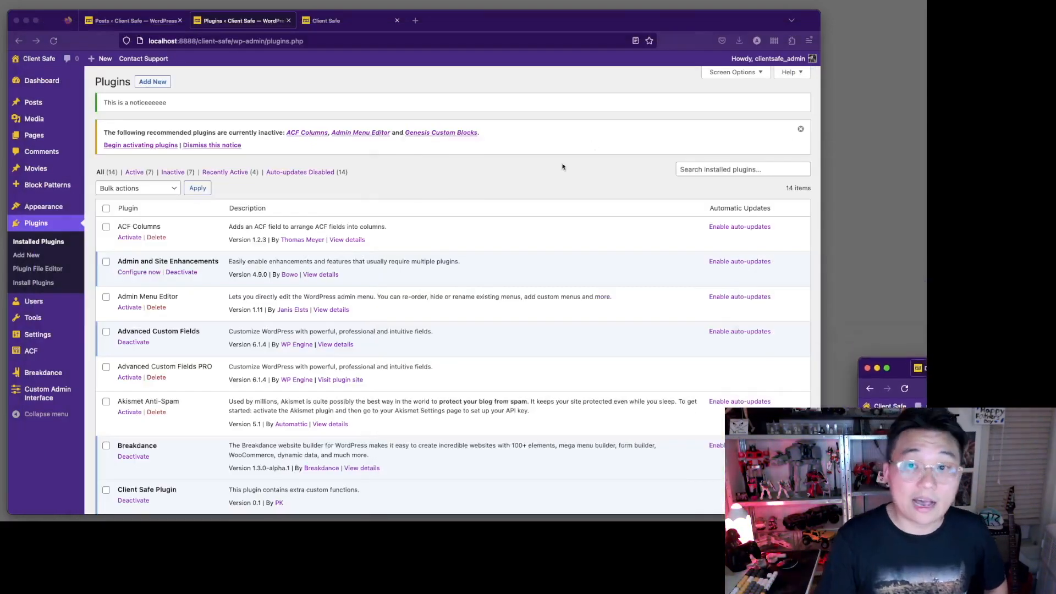
click(440, 171)
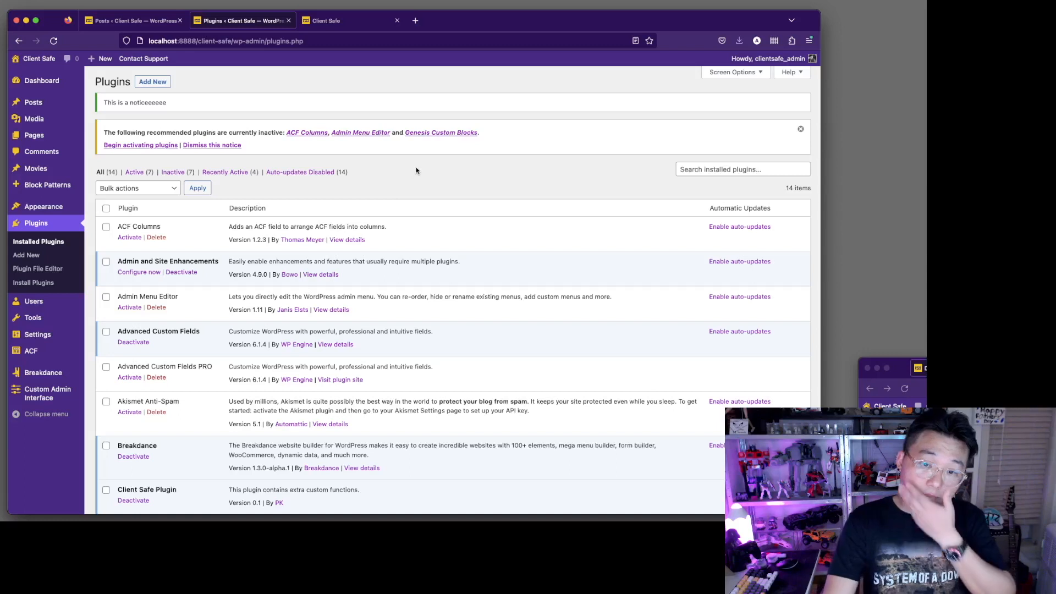
drag(1028, 368, 1055, 352)
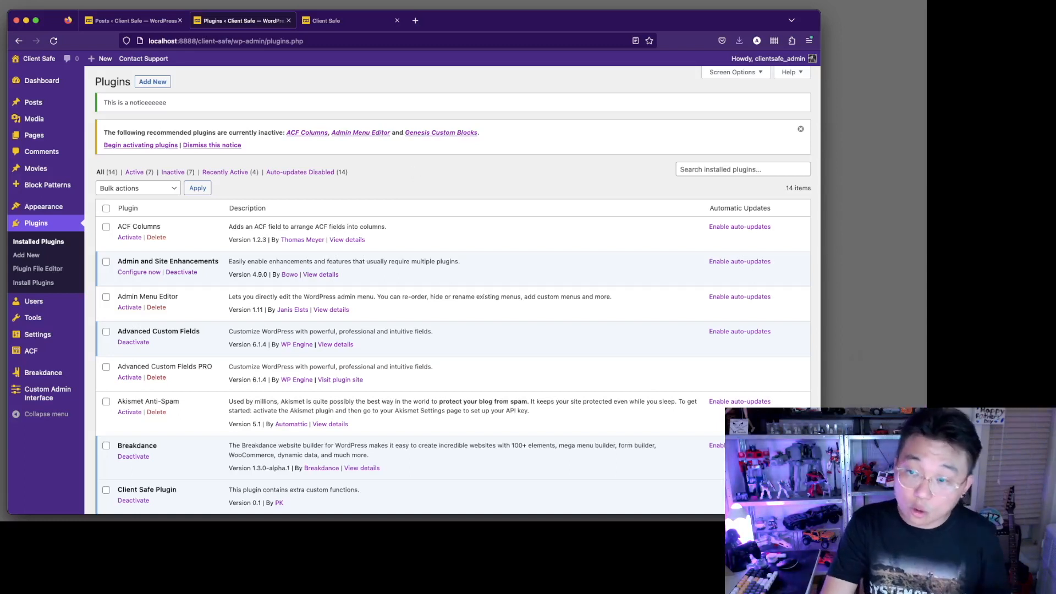
click(1055, 352)
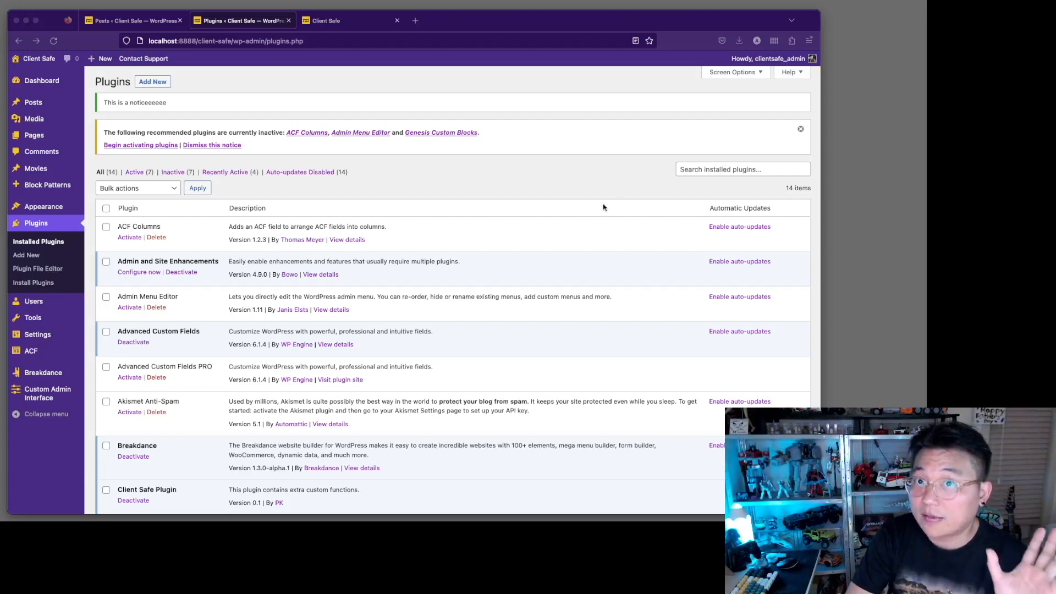
Look through the administrator's installed plugins down to WP Custom Admin Interface
click(562, 178)
scroll(562, 178, down, 5)
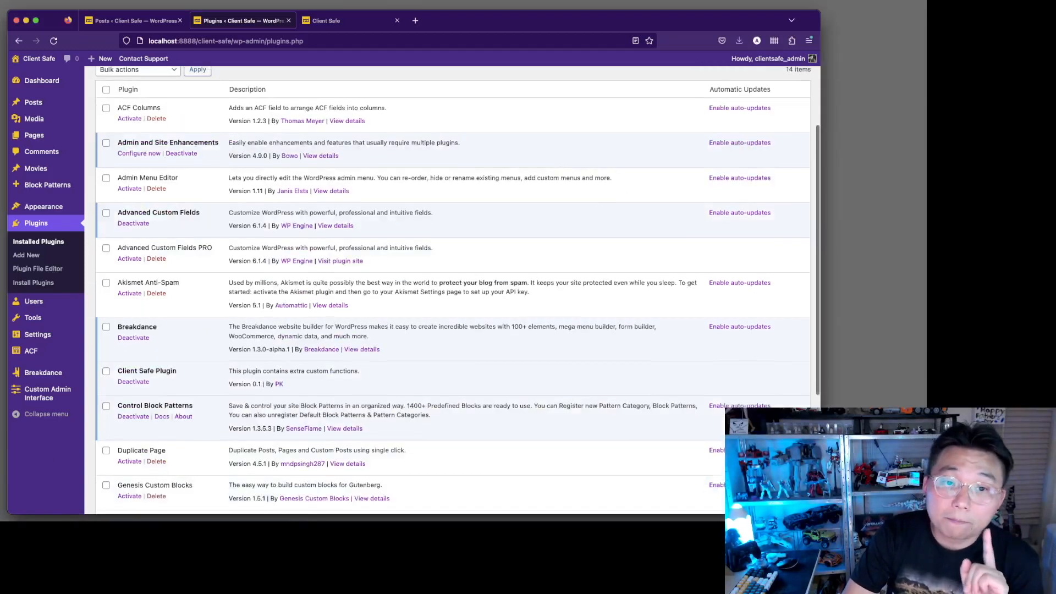
scroll(286, 401, down, 1)
scroll(286, 401, down, 3)
scroll(285, 401, down, 5)
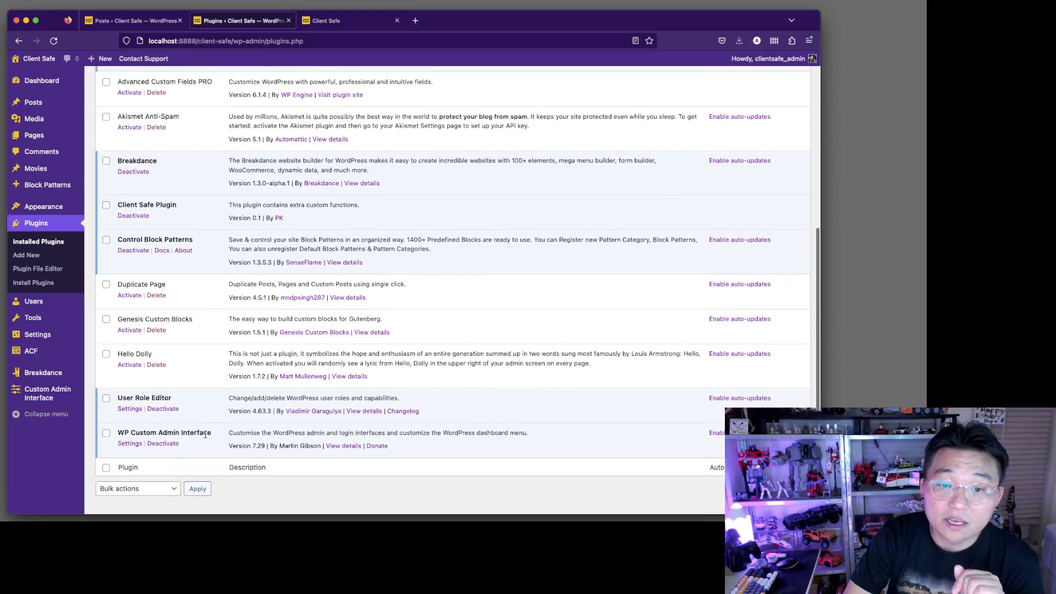
Review the Custom Dashboard Widget content and the Admin Color Scheme settings of the Custom Admin Interface plugin
mouse_move(72, 400)
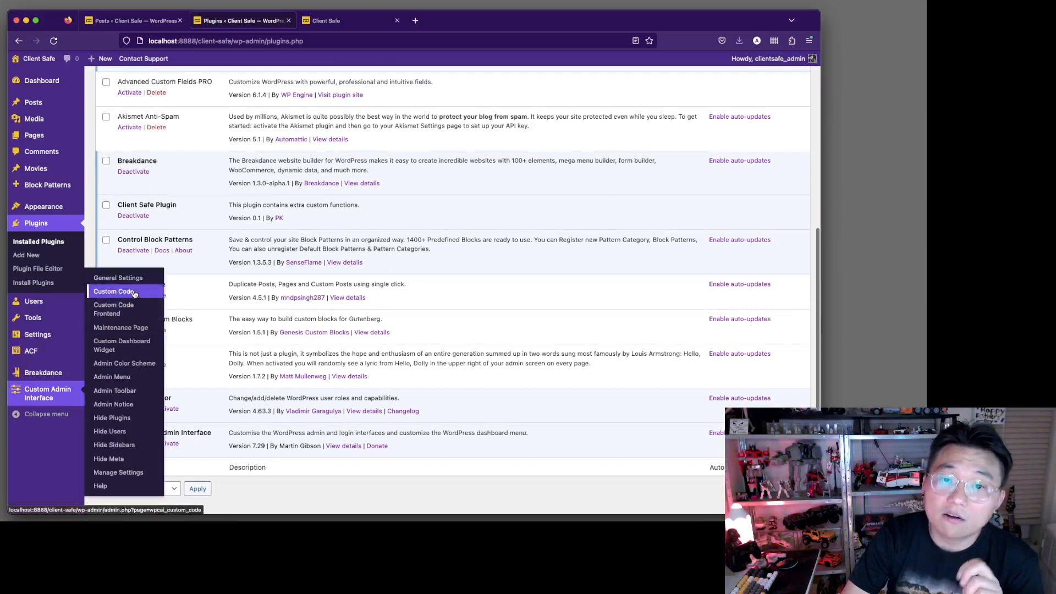
click(121, 345)
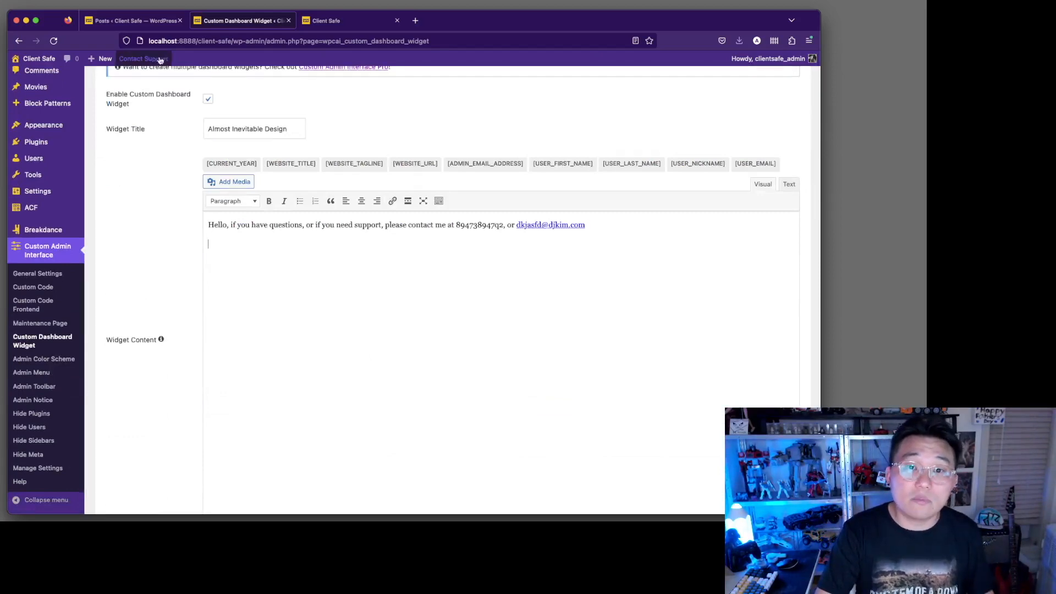
scroll(146, 214, down, 3)
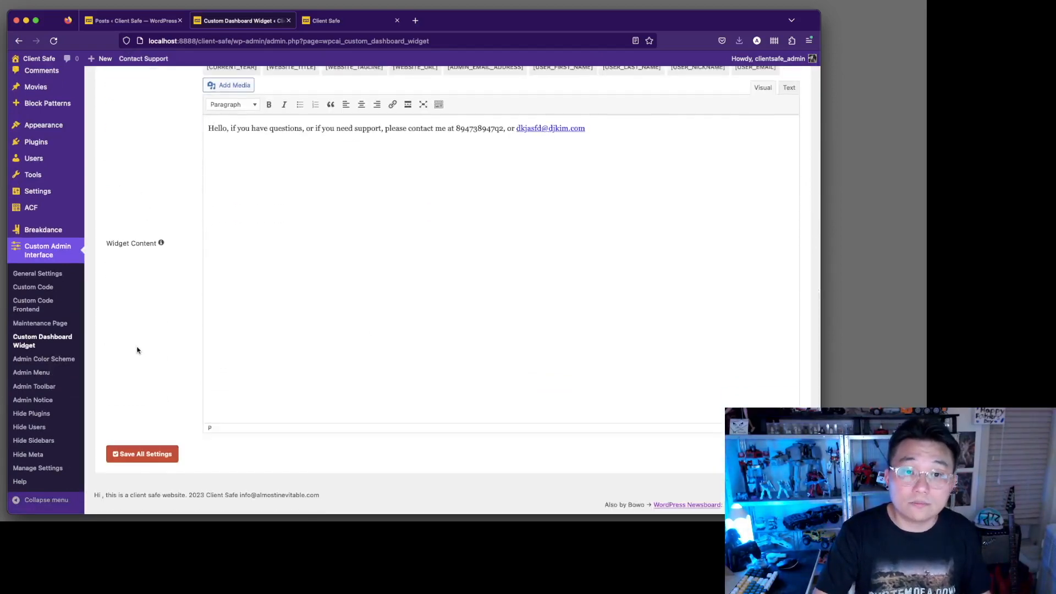
click(77, 359)
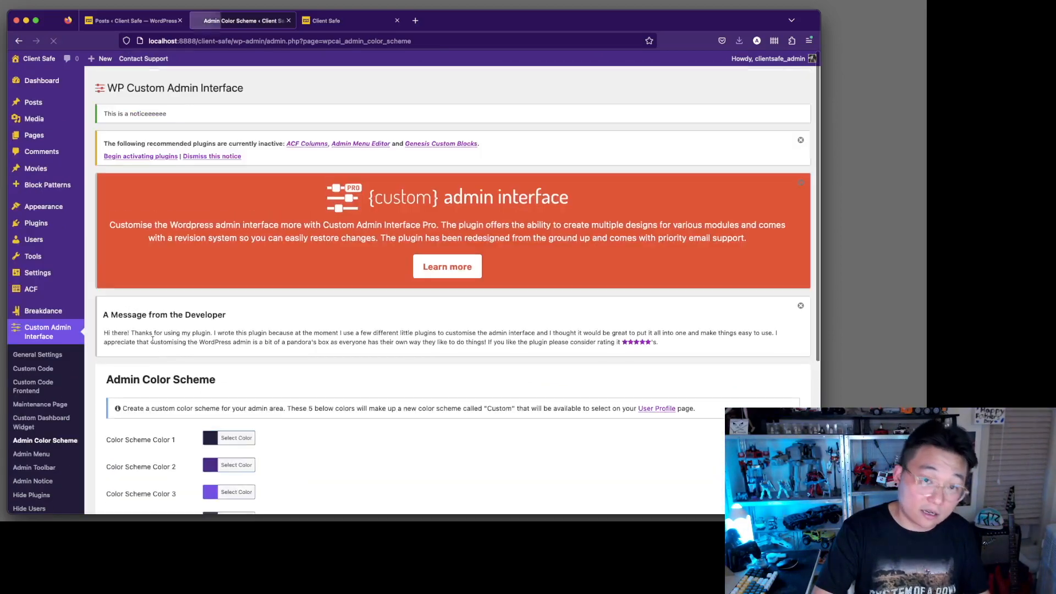
scroll(495, 344, down, 6)
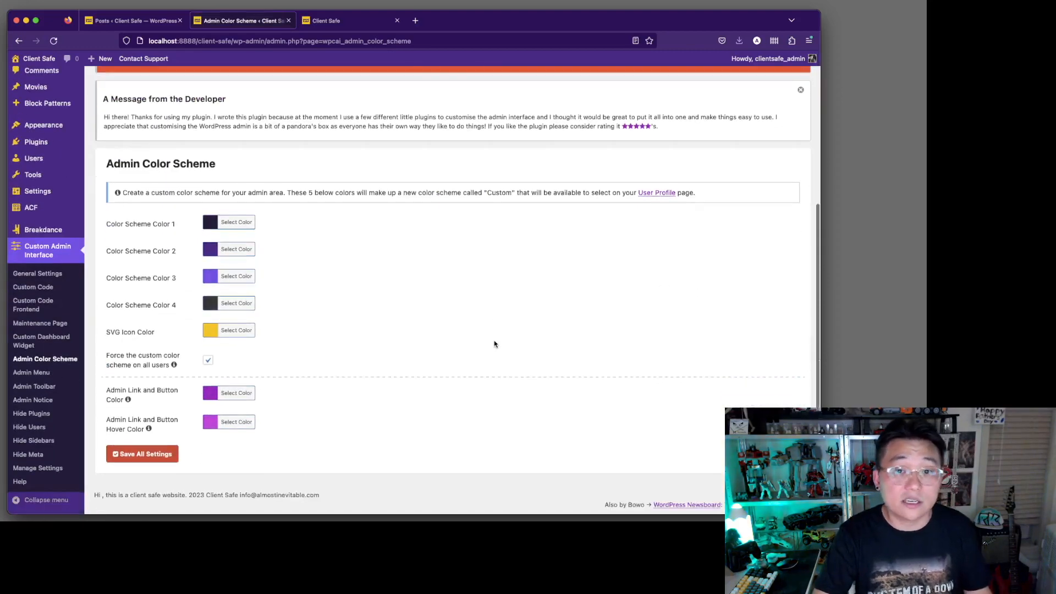
Examine the Admin Toolbar settings, from the hidden WordPress items to Contact Support and the account entries, and compare them with the live account menu
click(53, 387)
scroll(470, 312, down, 5)
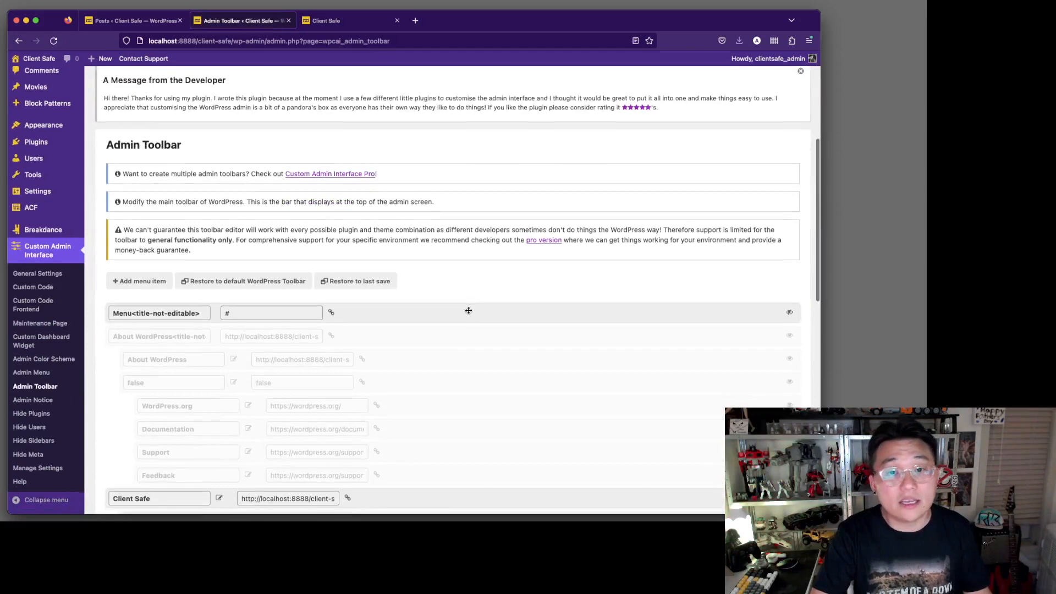
scroll(440, 292, down, 5)
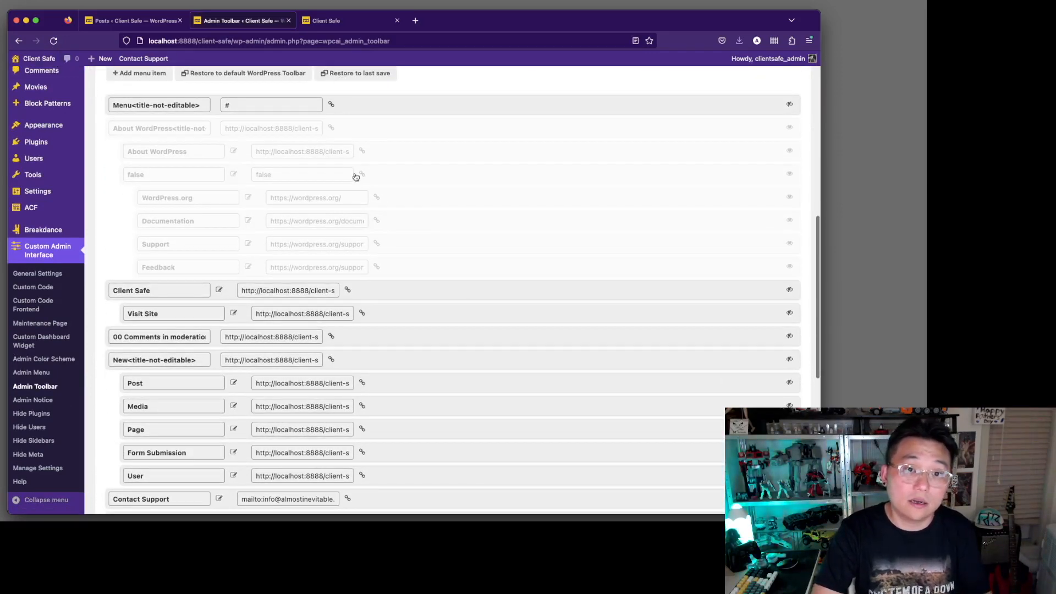
scroll(363, 187, down, 4)
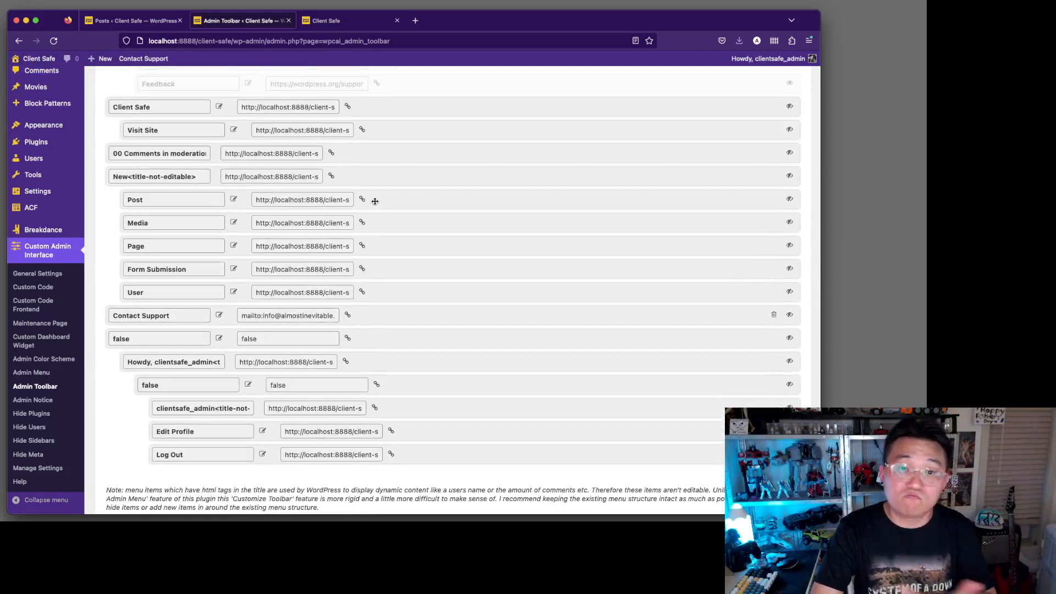
mouse_move(765, 58)
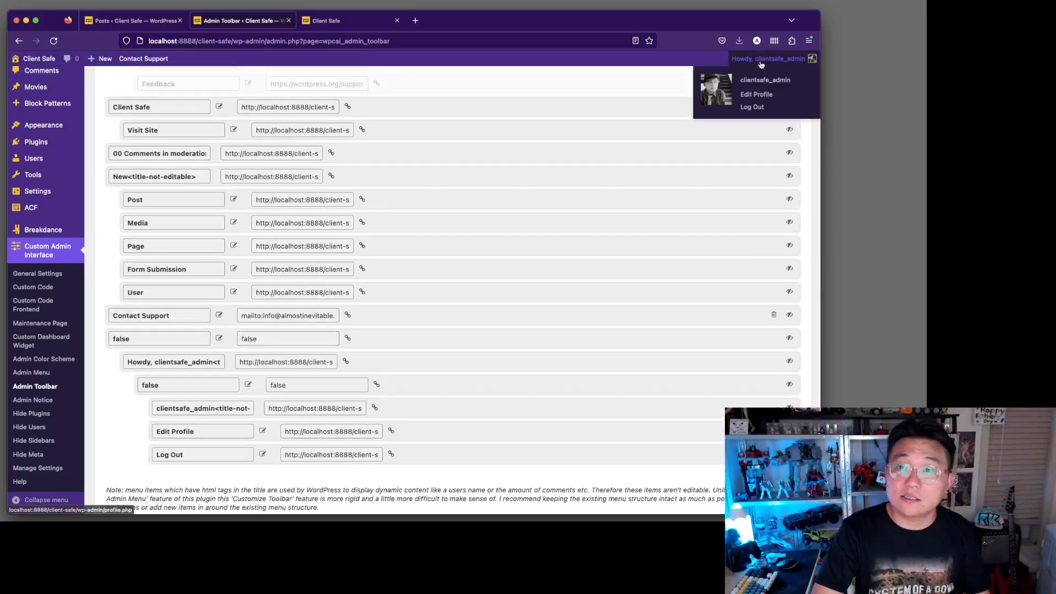
scroll(108, 440, down, 1)
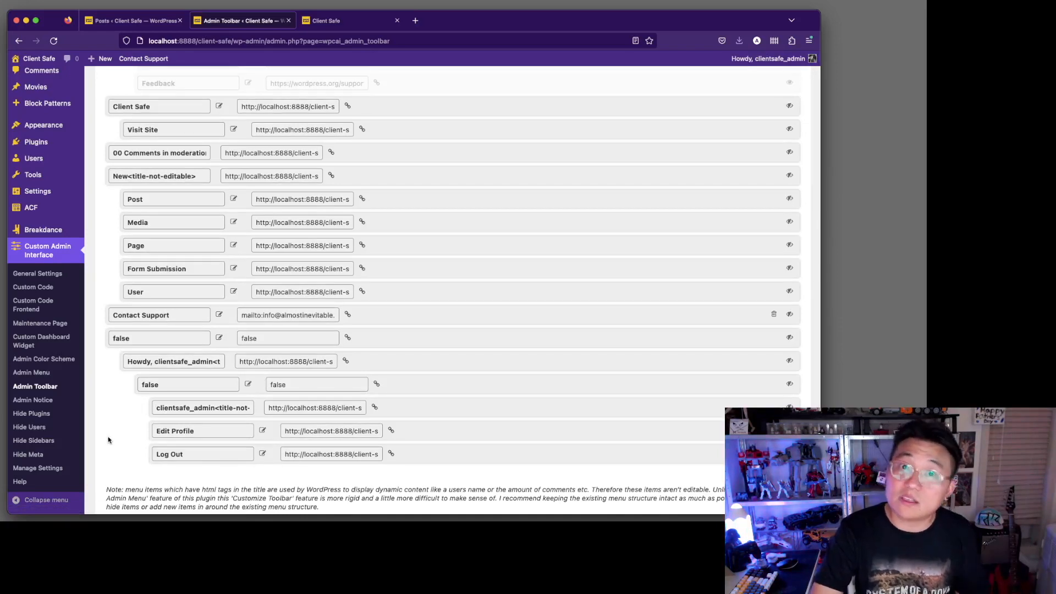
Review the Admin Notice settings with their notice content, and go back to the earlier admin page
click(61, 401)
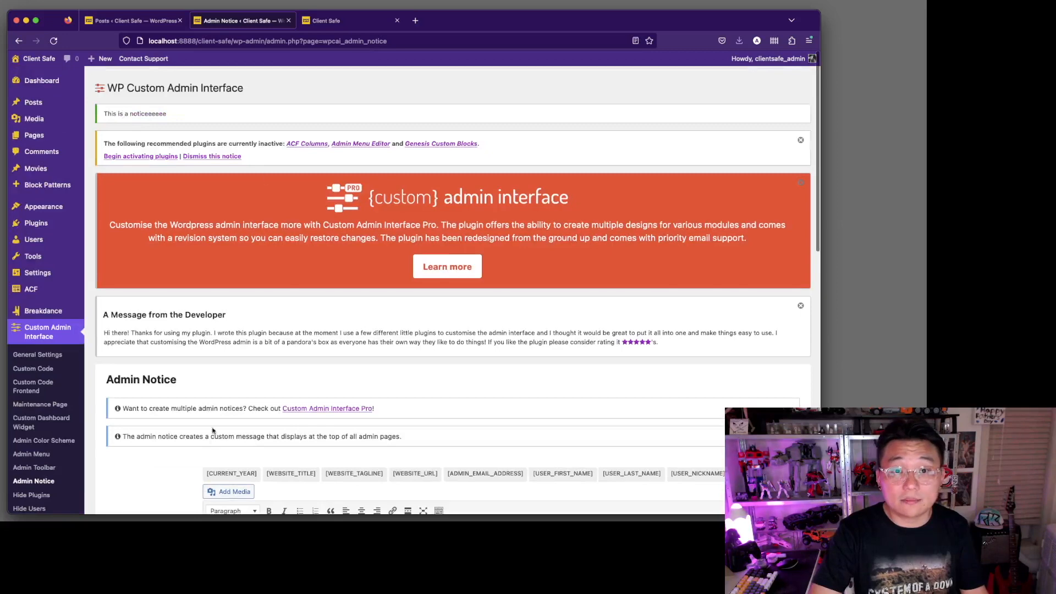
scroll(211, 441, down, 3)
scroll(211, 441, down, 4)
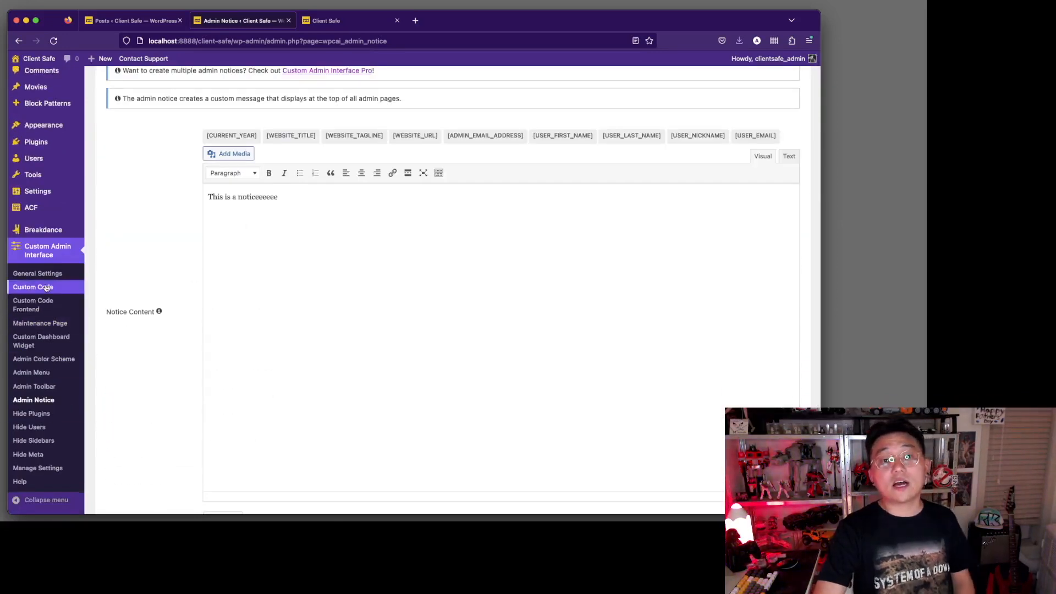
key(super+Left)
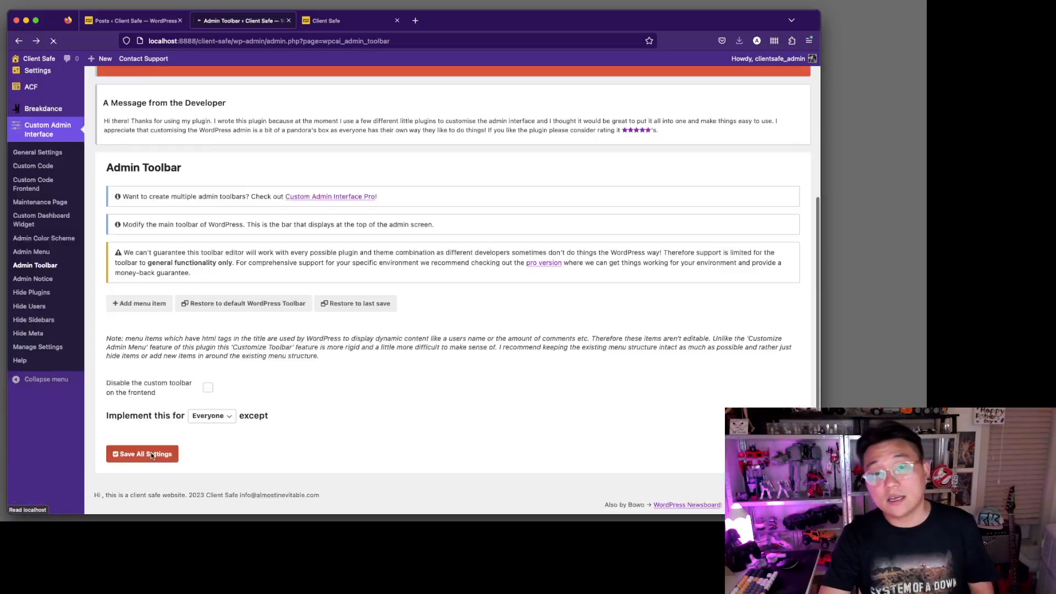
Open the Hello world 4 post from the Posts list in the block editor and view its content
click(117, 143)
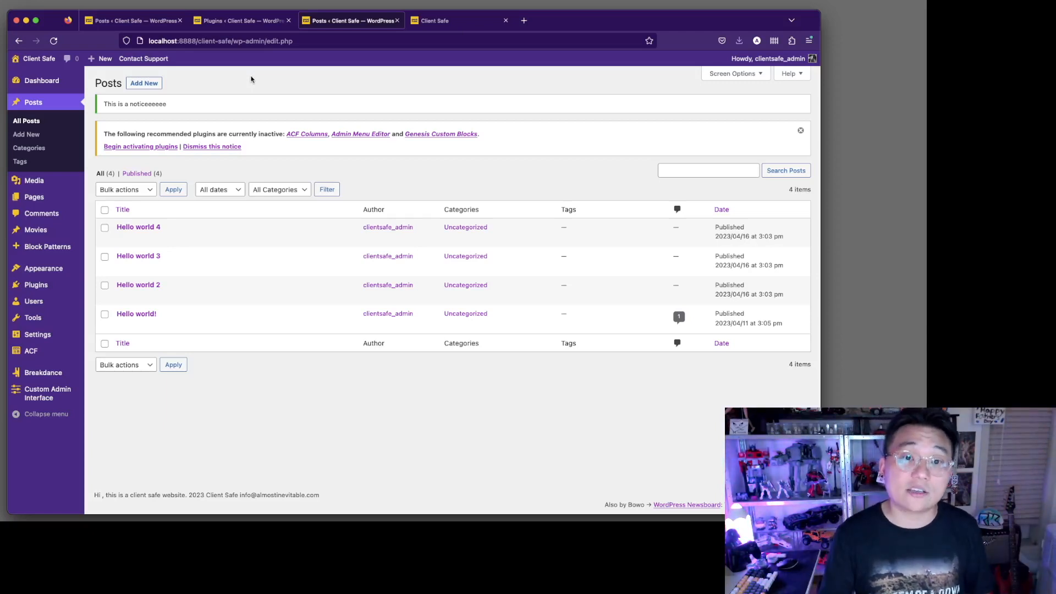
click(122, 239)
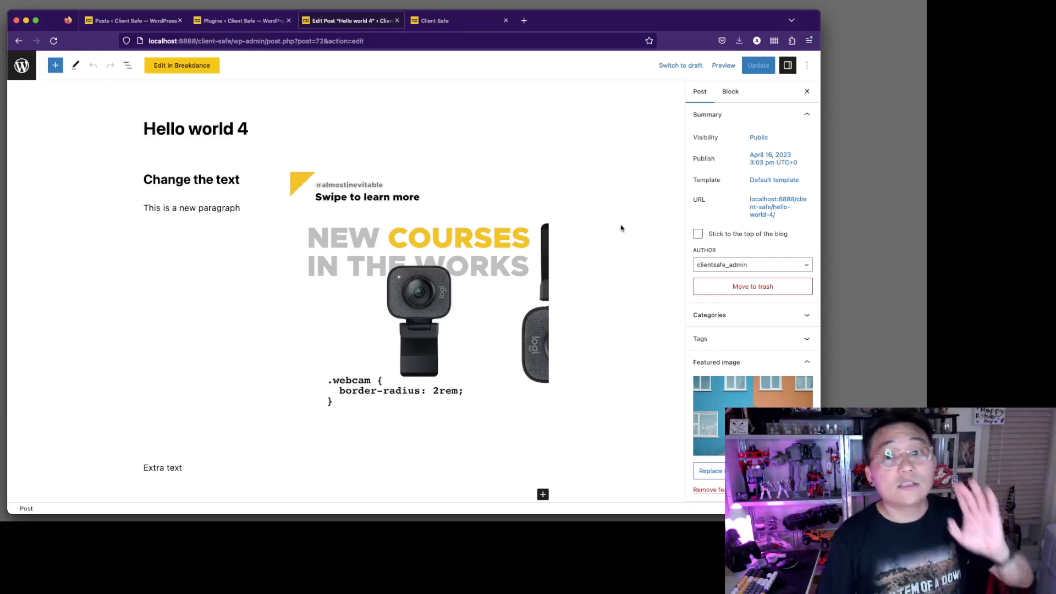
scroll(624, 231, down, 1)
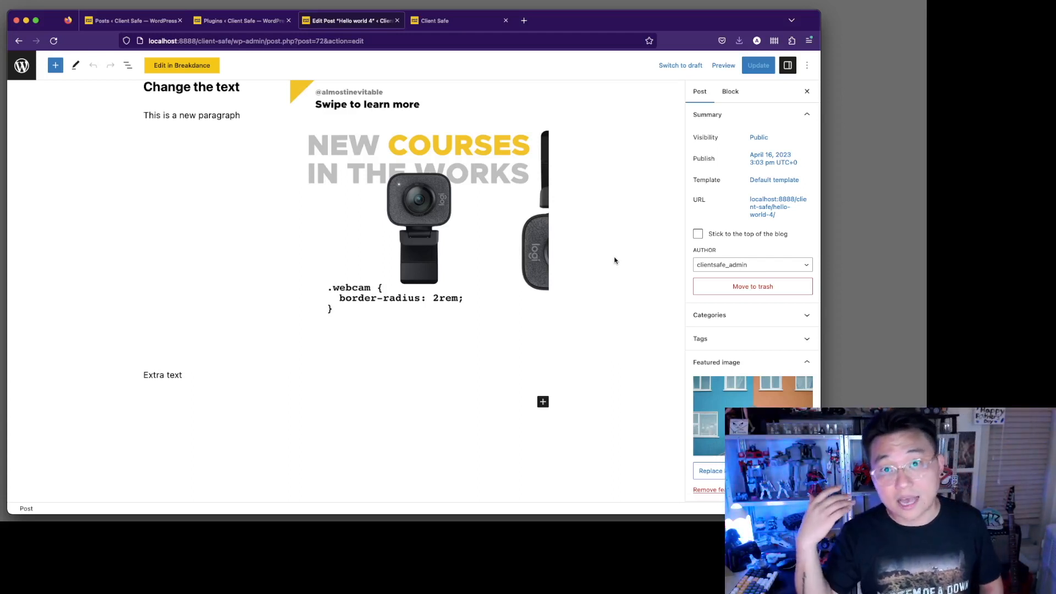
Open the block inserter below the Extra text paragraph and expand it to the full block library
click(543, 403)
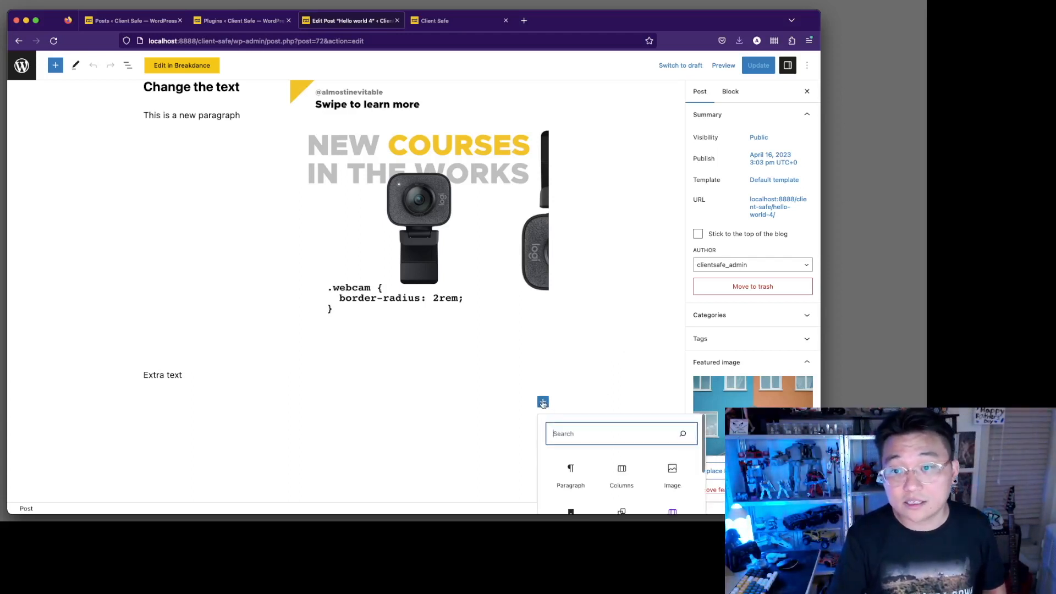
scroll(476, 402, up, 1)
scroll(476, 402, down, 1)
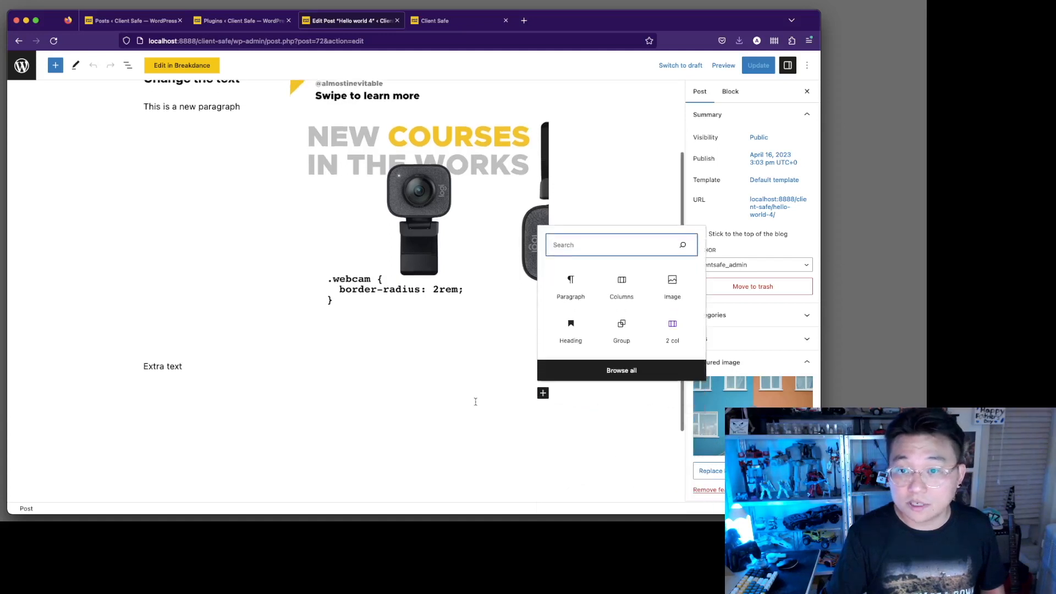
click(626, 373)
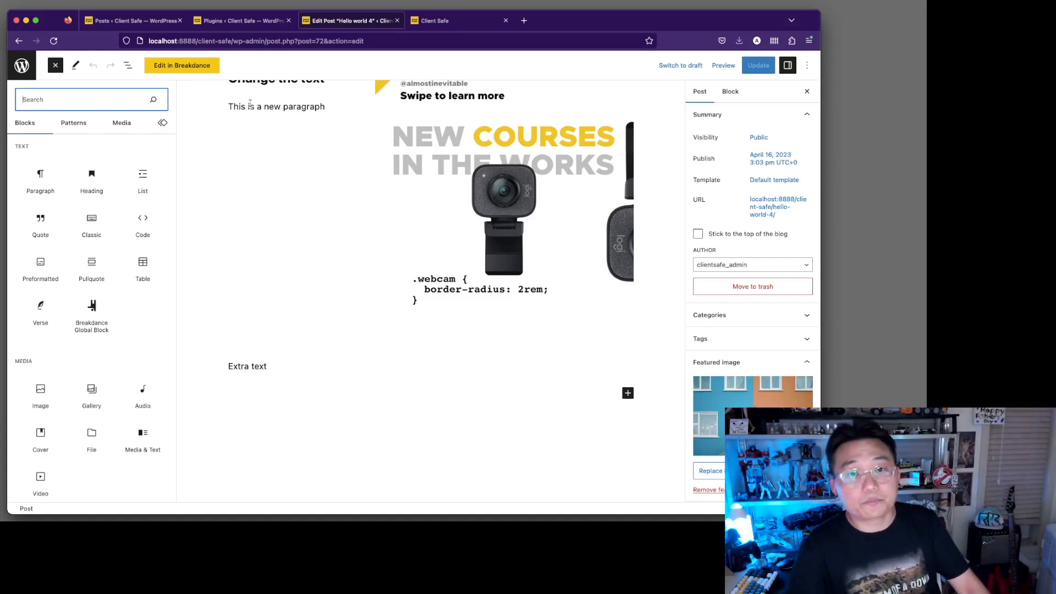
Check the installed plugins list and view the plugin details of Control Block Patterns
click(214, 23)
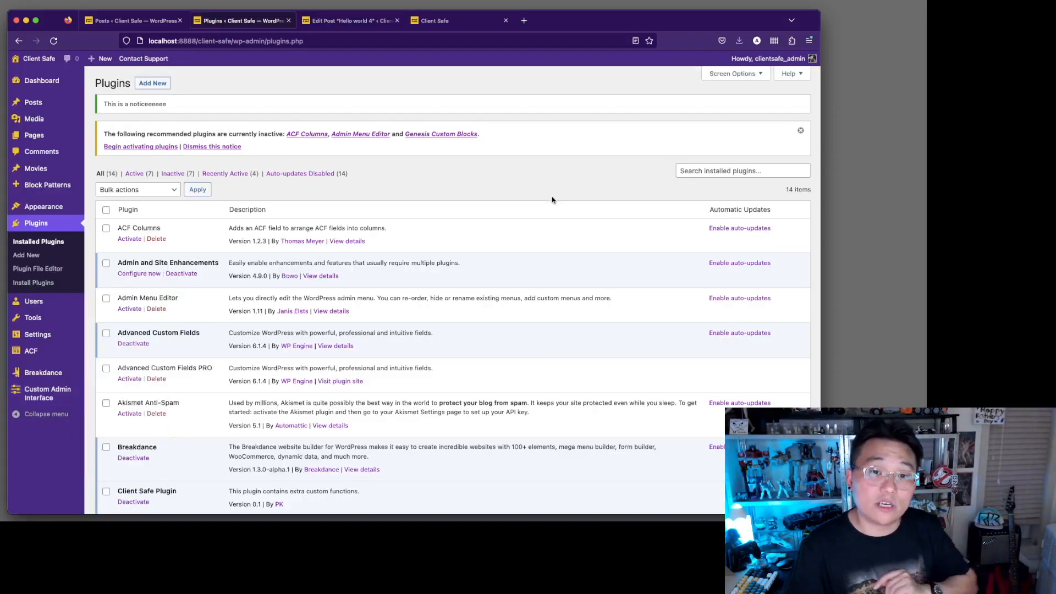
scroll(553, 200, down, 5)
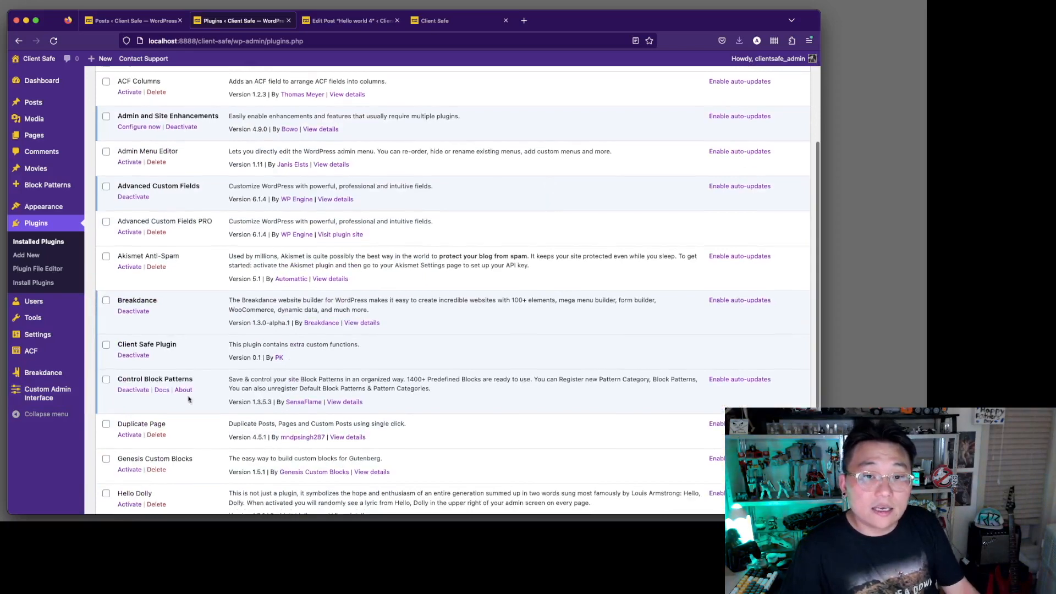
scroll(341, 408, down, 2)
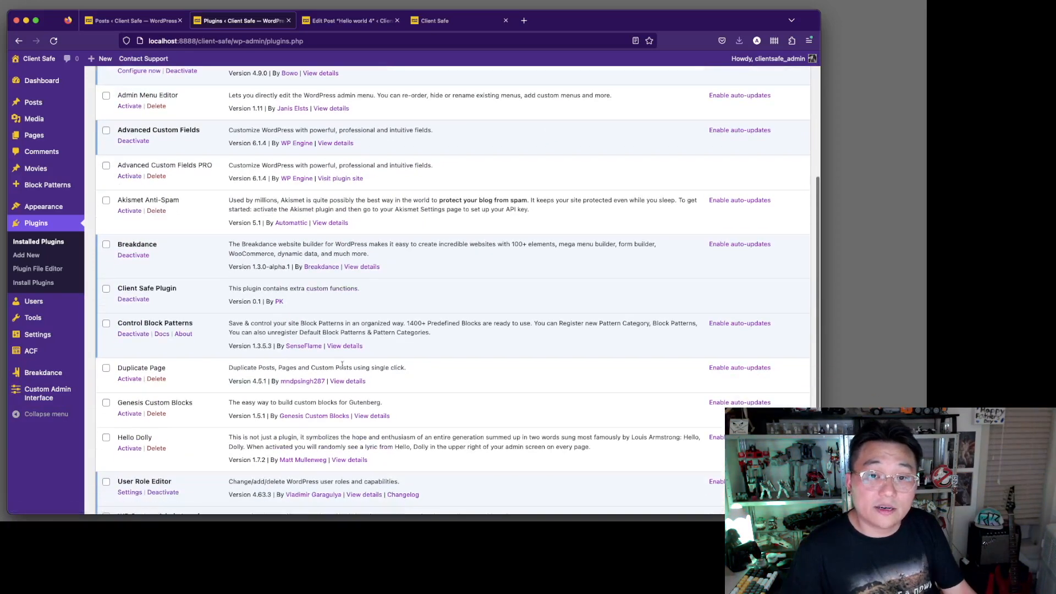
click(345, 347)
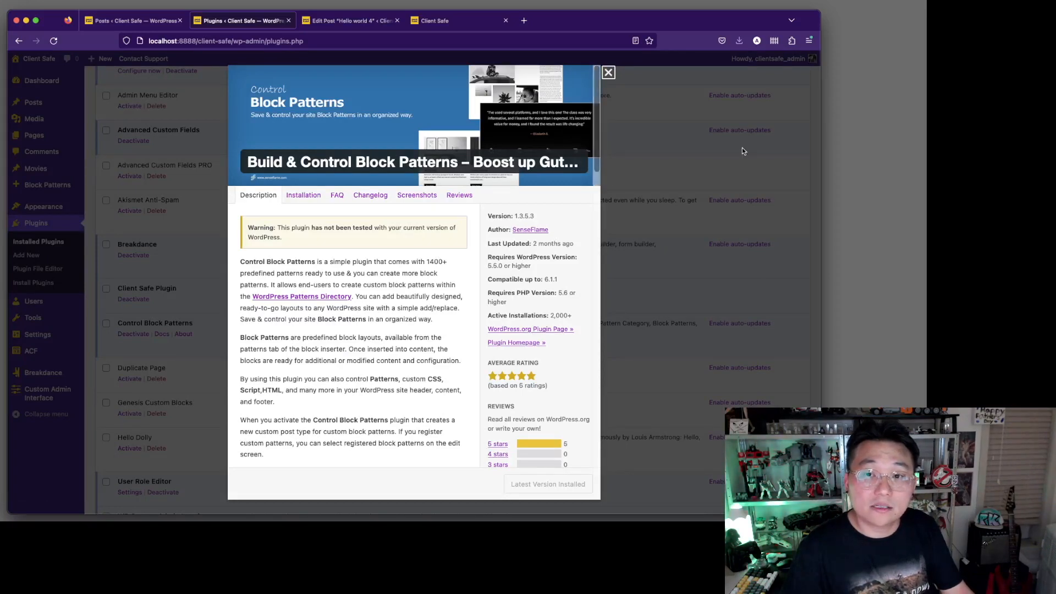
click(609, 72)
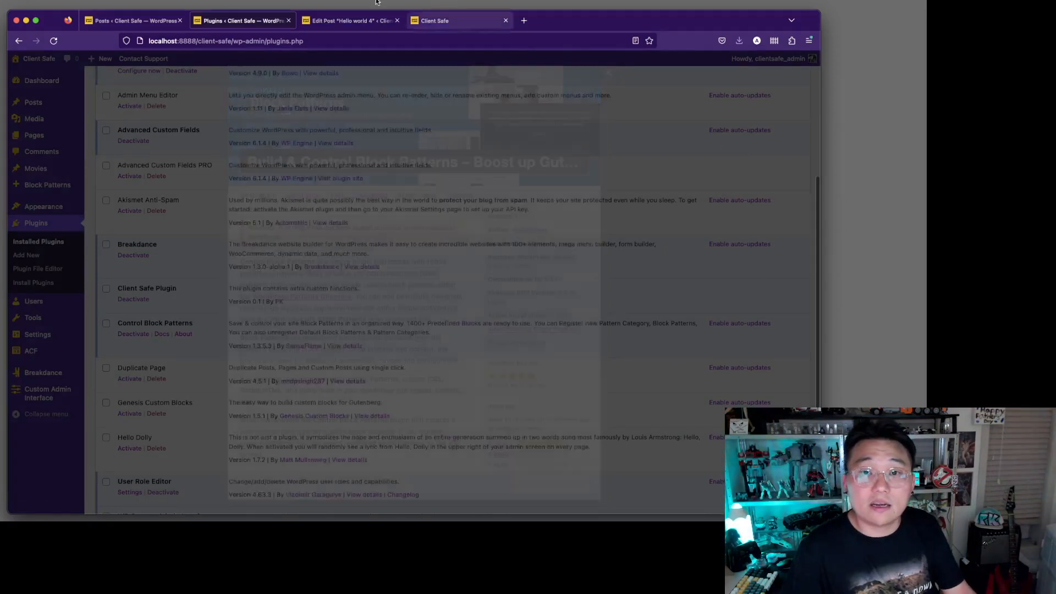
Insert the Bonnie Tyler pattern from the Control Block Patterns category below the Extra text paragraph of the Hello world 4 post
click(352, 16)
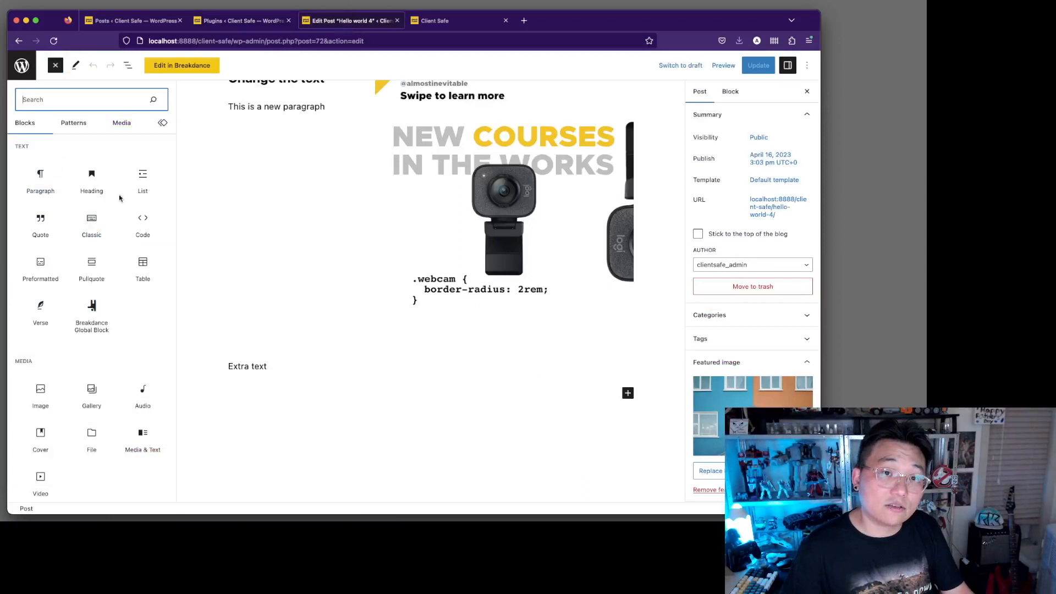
click(80, 130)
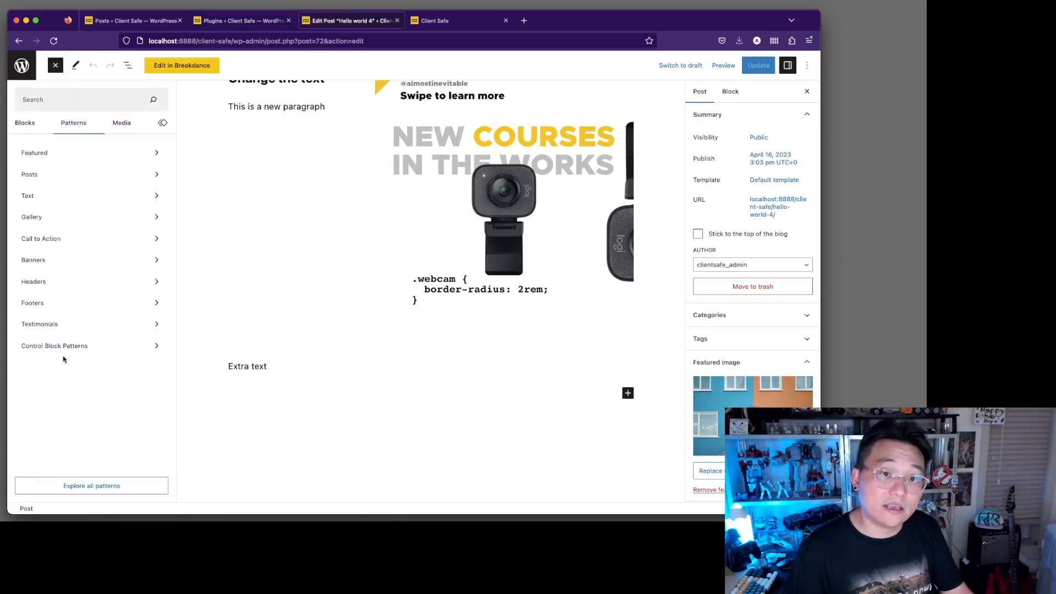
click(97, 349)
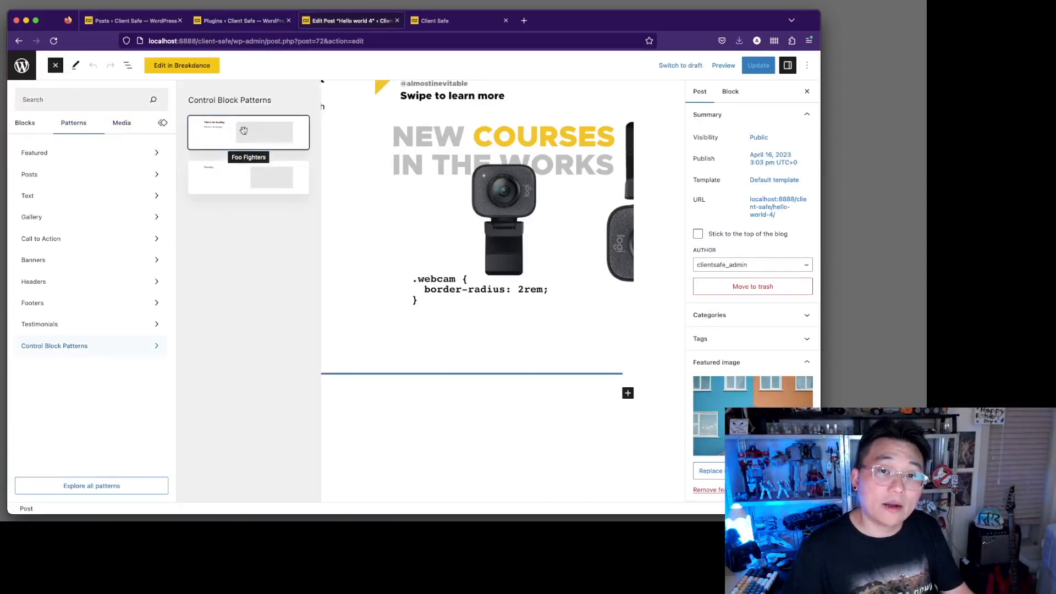
click(244, 188)
click(648, 378)
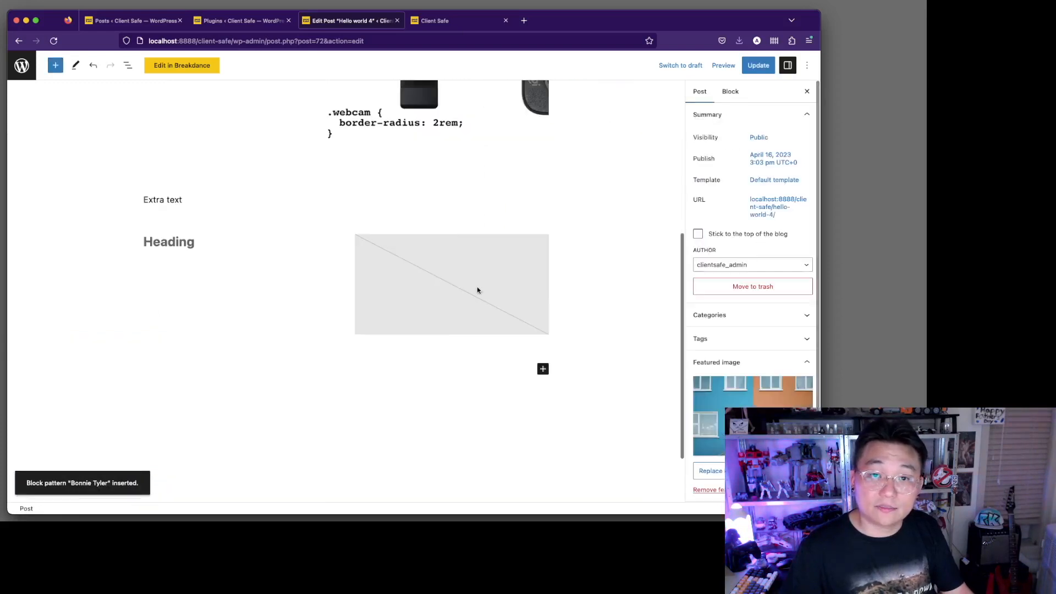
Fill the pattern's image placeholder with the blue and orange houses photo from the Media Library
click(473, 285)
click(399, 295)
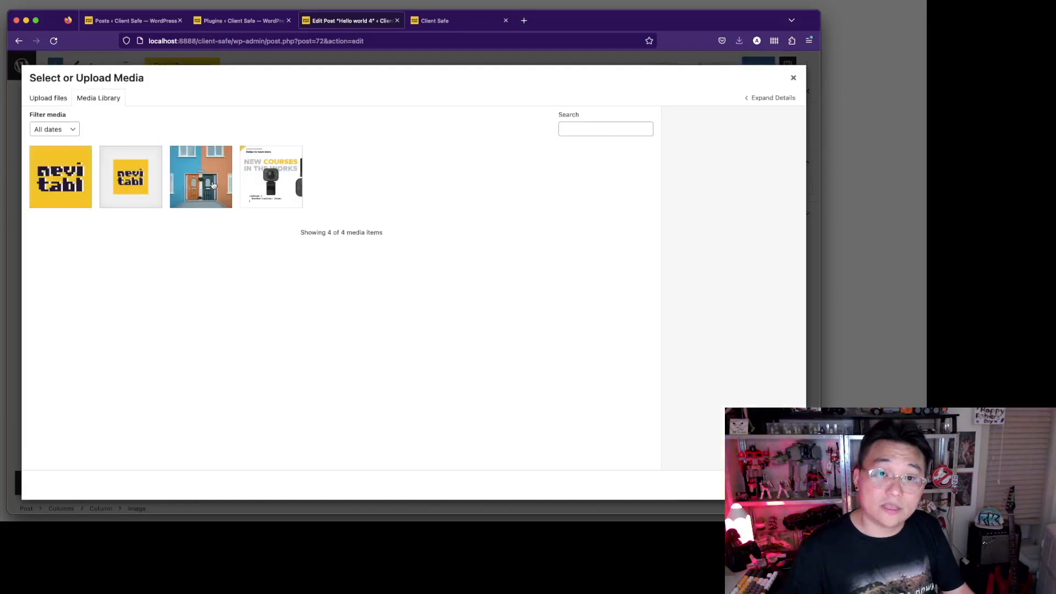
click(215, 183)
click(781, 485)
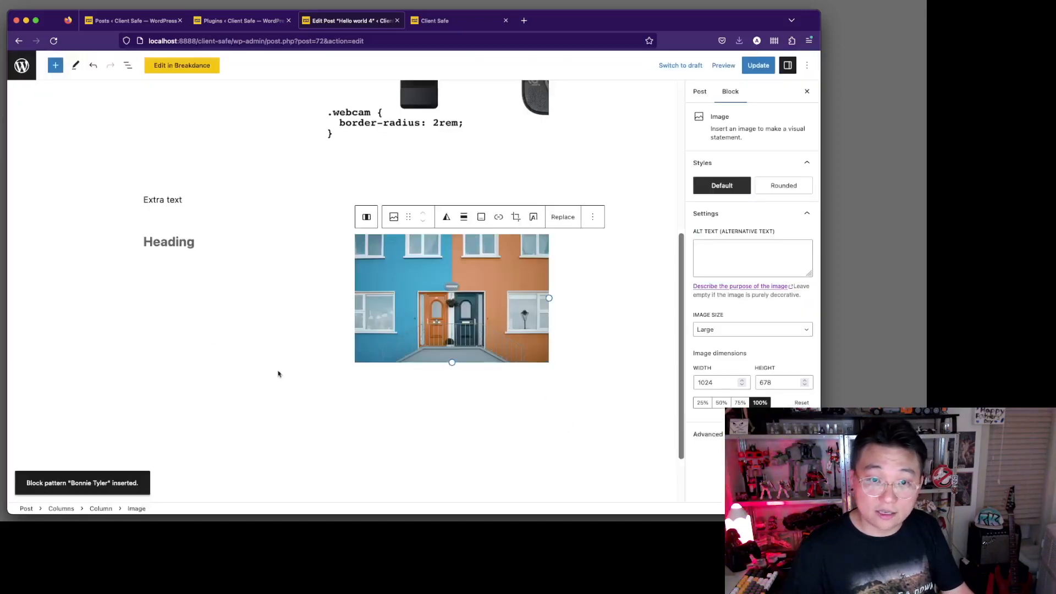
Enter "This is a new heading" in the pattern's heading and add a "hello" paragraph beneath it
click(199, 253)
click(188, 246)
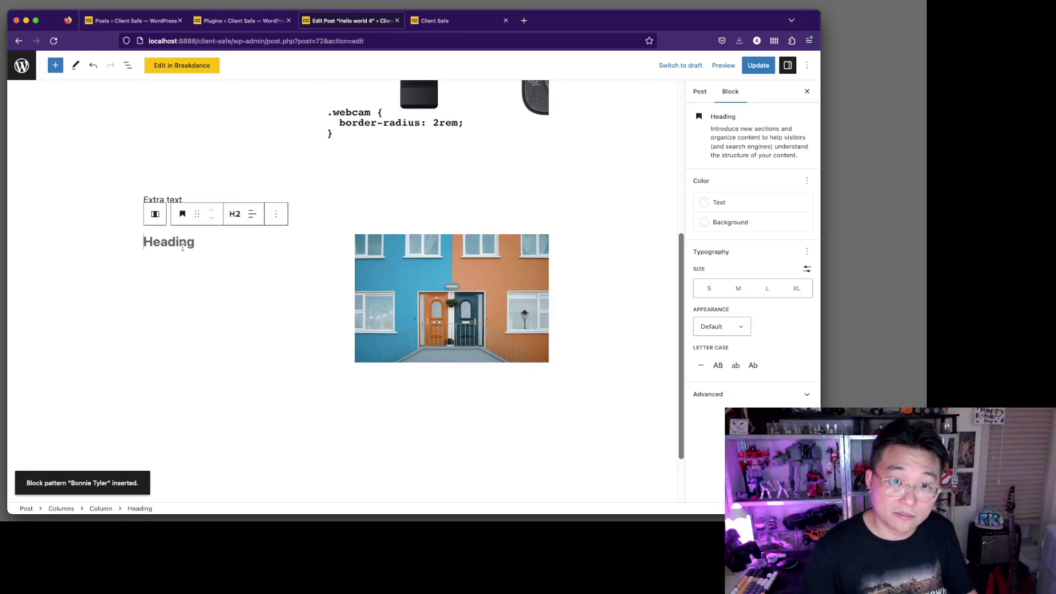
text(This is a new y)
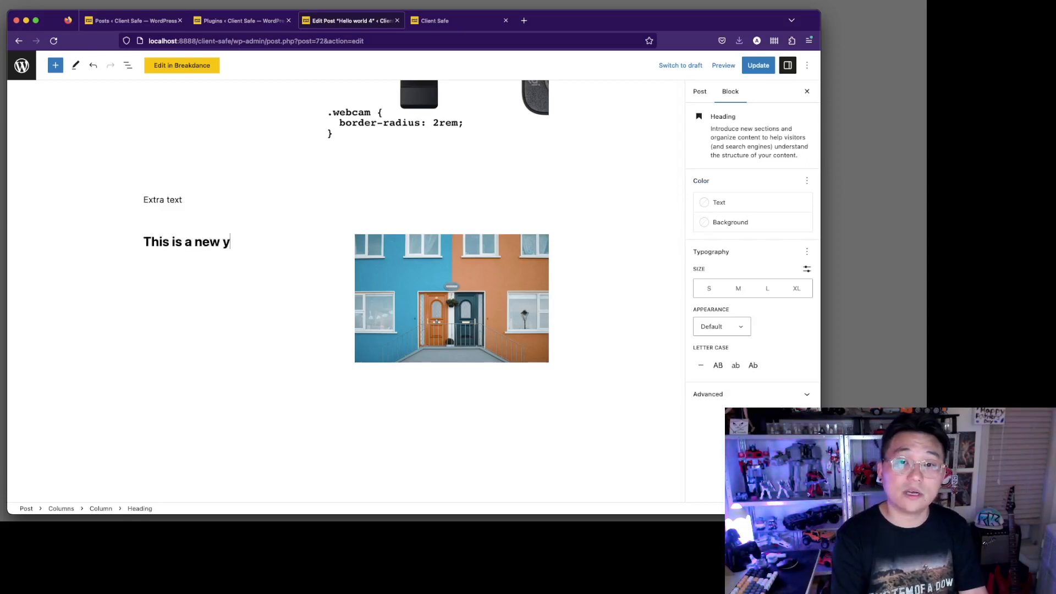
key(BackSpace)
text(heading)
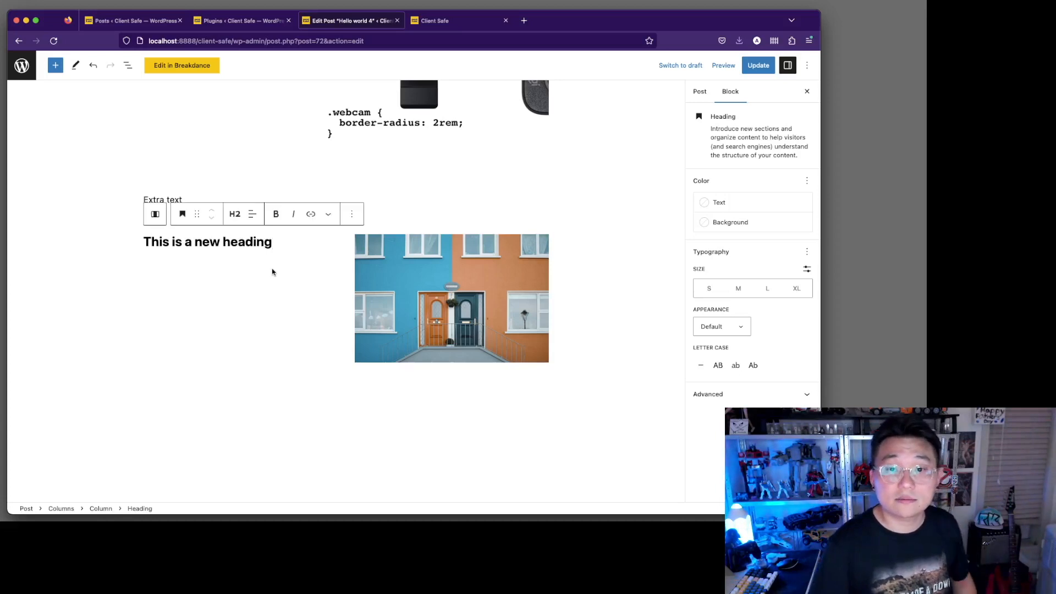
key(Return)
text(h)
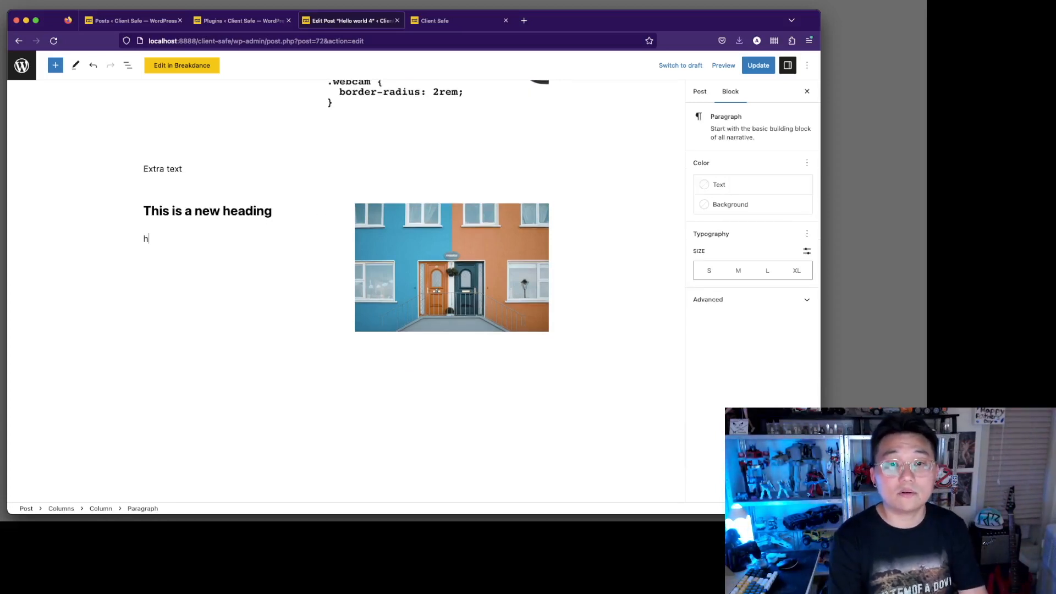
text(ello)
click(462, 391)
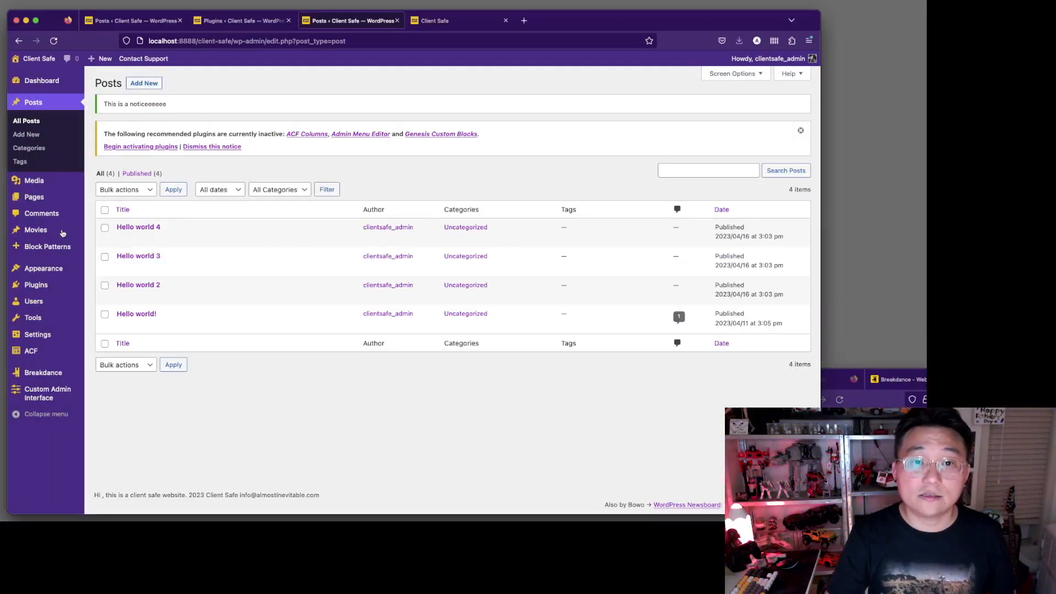
View the All Movies list, and look at the Advanced Custom Fields and Breakdance websites in the other browser window
click(110, 230)
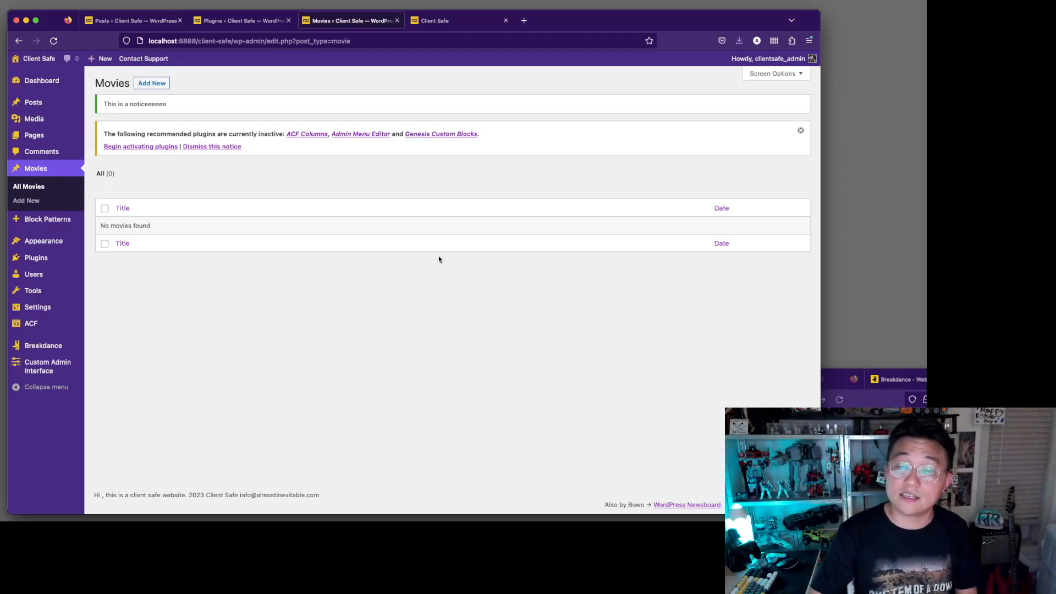
drag(1055, 380, 472, 26)
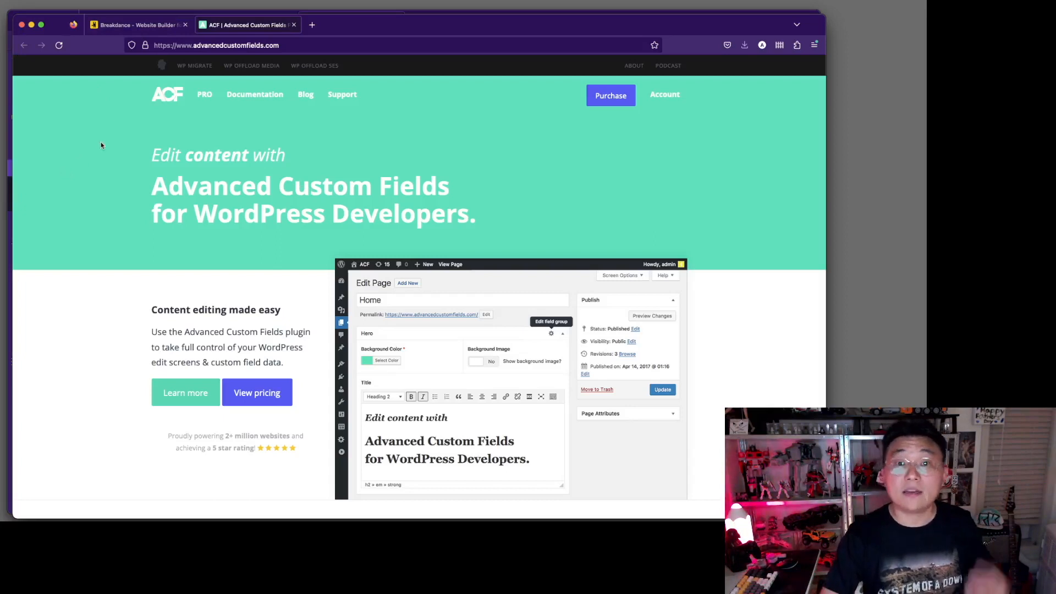
click(117, 24)
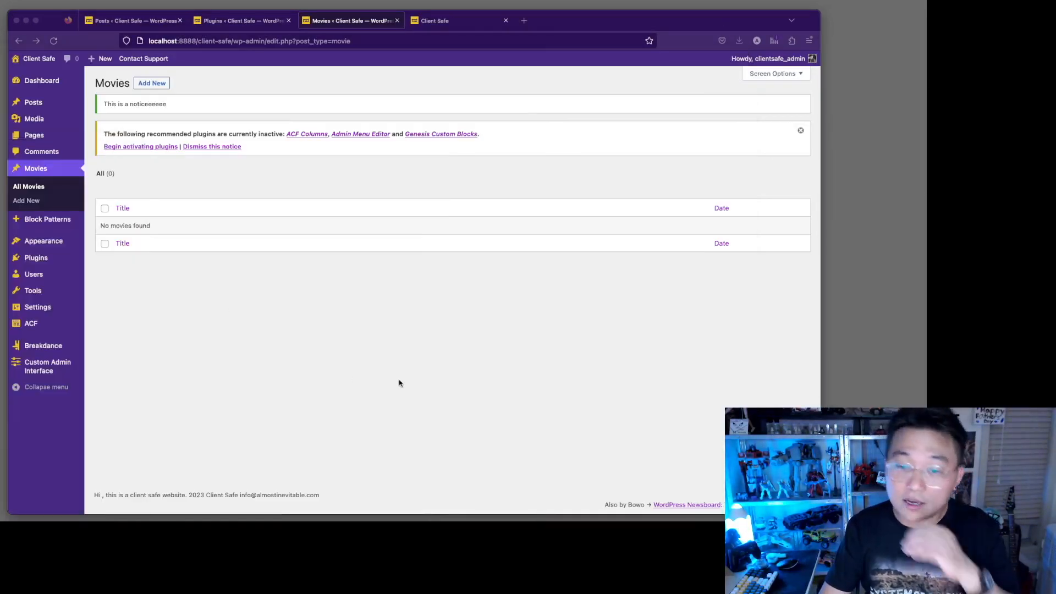
click(398, 377)
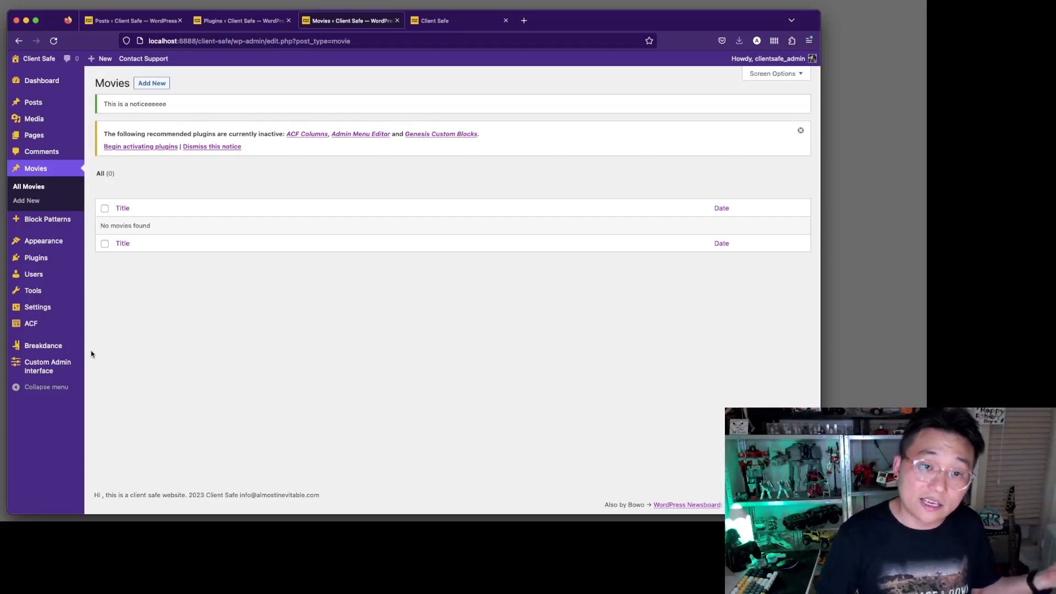
Open the ACF Field Groups and review the list with each group's location
mouse_move(71, 351)
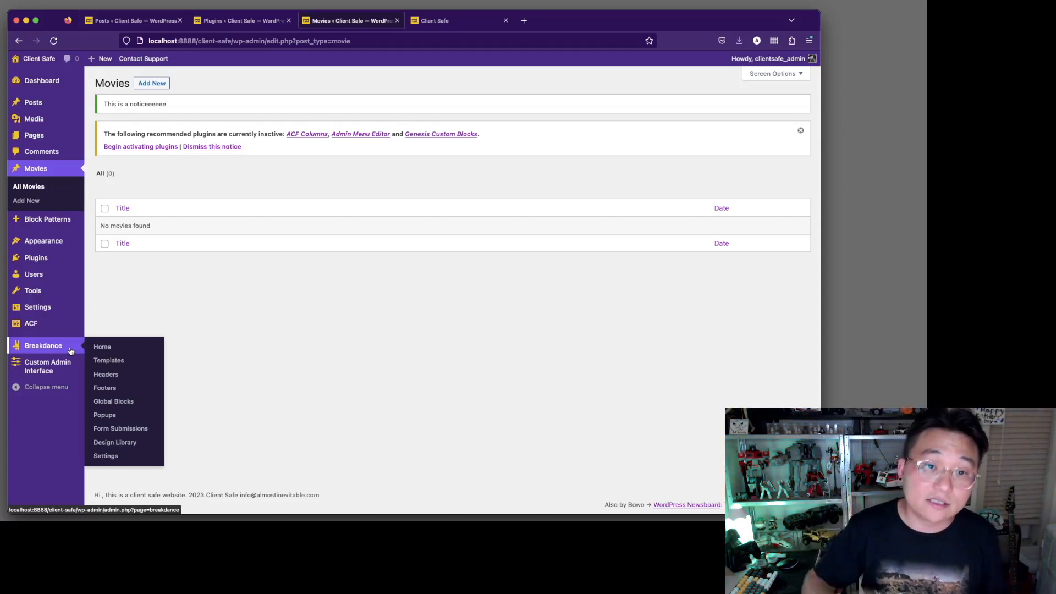
click(112, 326)
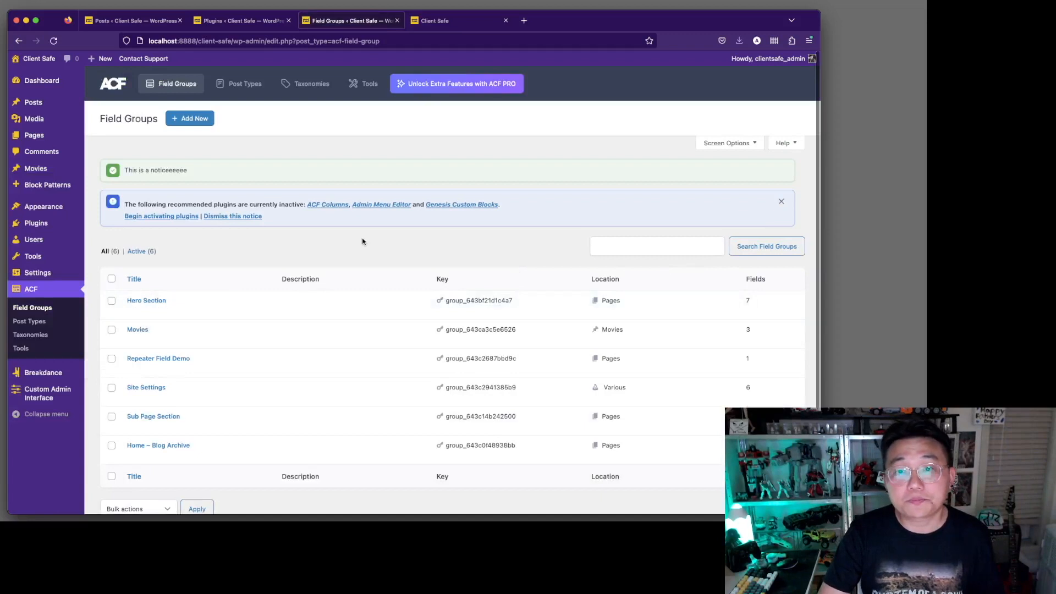
scroll(362, 239, down, 1)
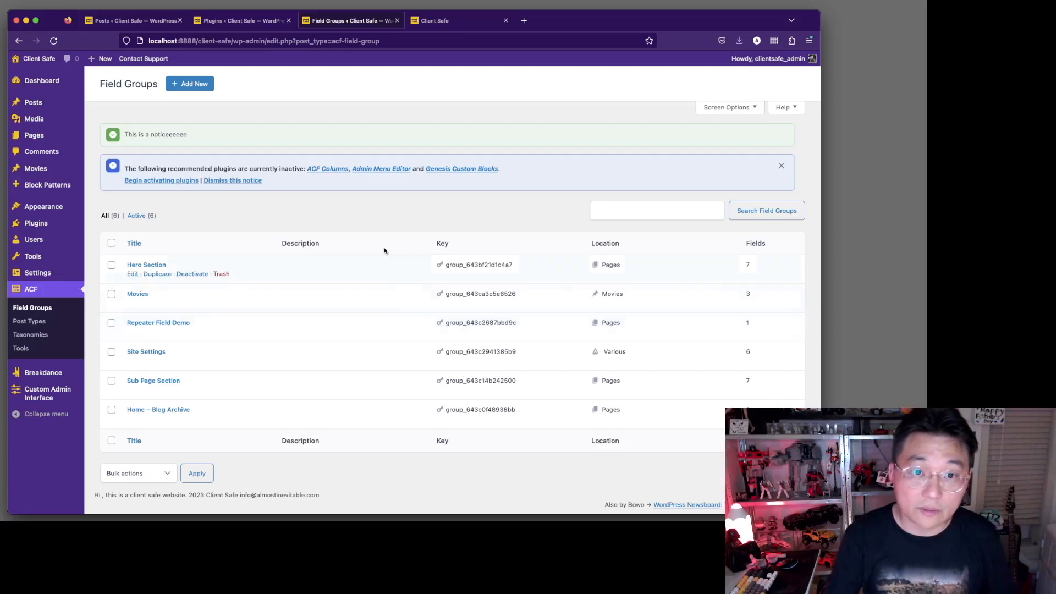
Create a new page in a separate browser tab, title it "Designer Bosssss" and publish it
mouse_move(67, 135)
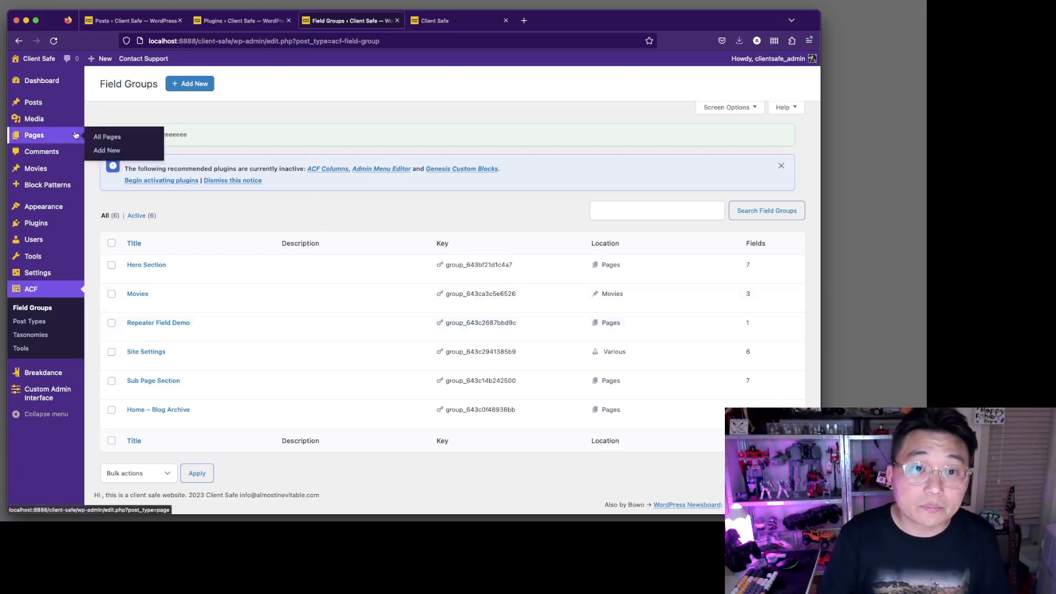
super+click(107, 151)
click(441, 22)
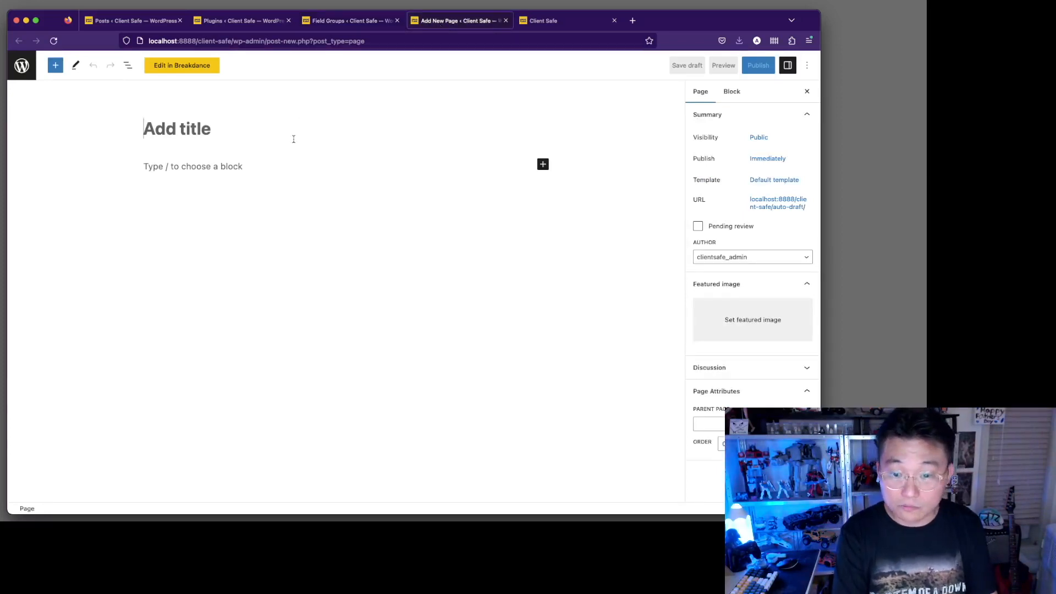
text(Designer Bosssss)
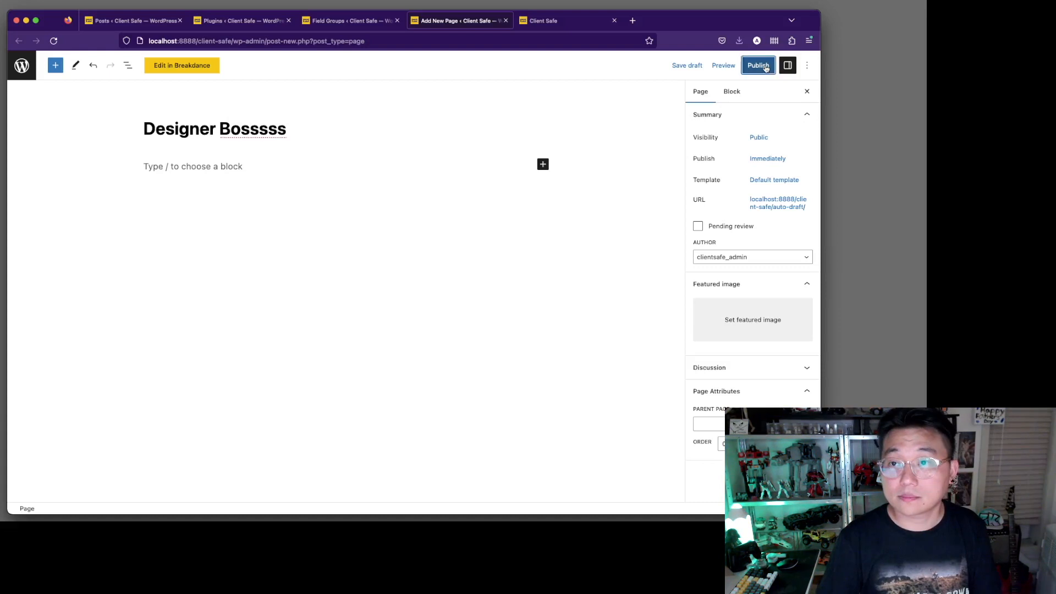
click(756, 67)
click(737, 72)
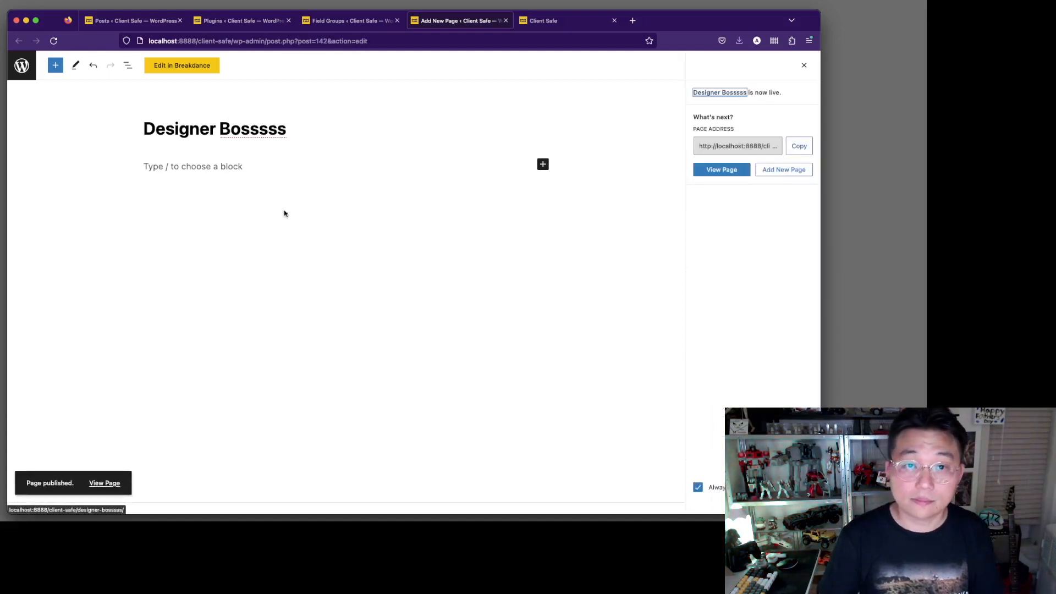
Open the Designer Bosssss page in the Breakdance builder and show the This Website design set in the library
click(182, 66)
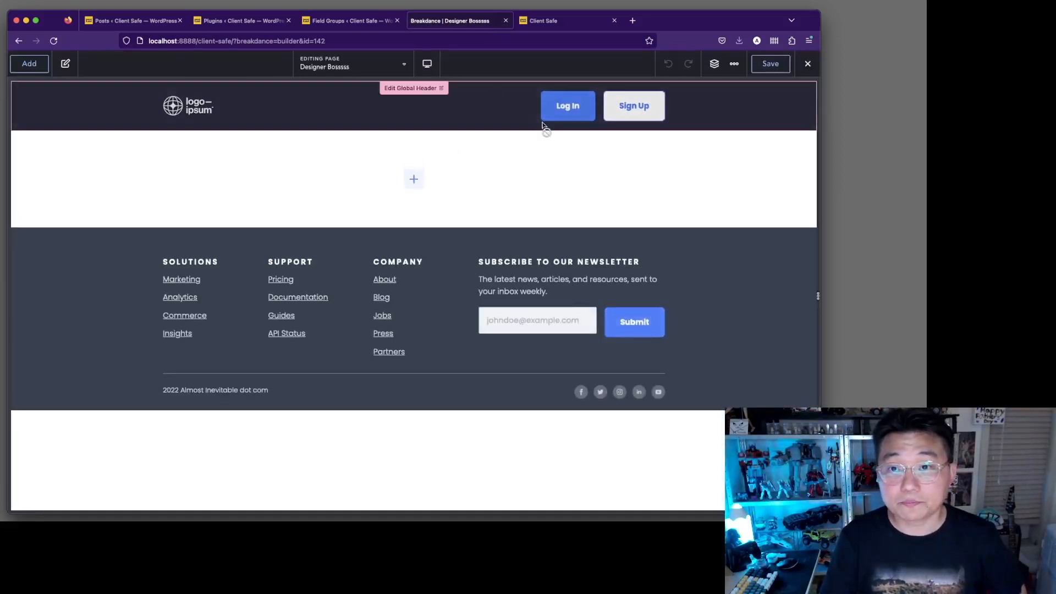
click(29, 64)
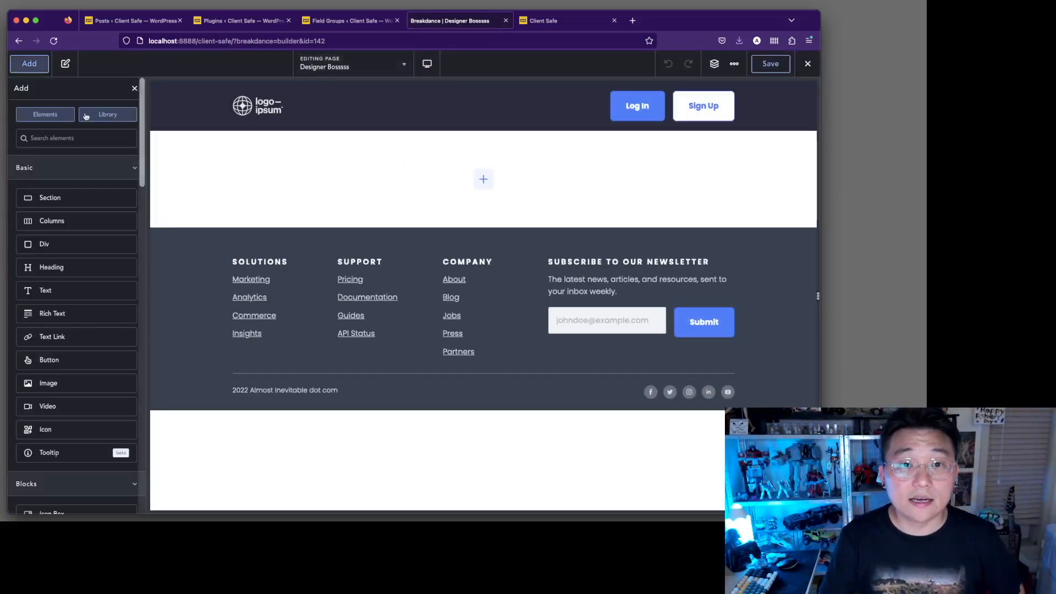
click(88, 117)
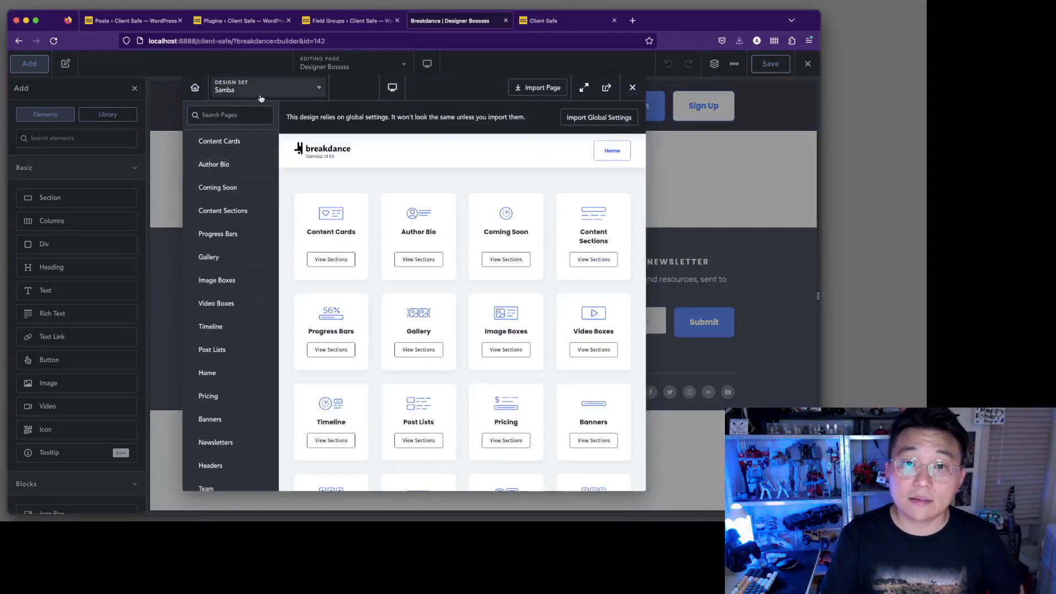
click(261, 98)
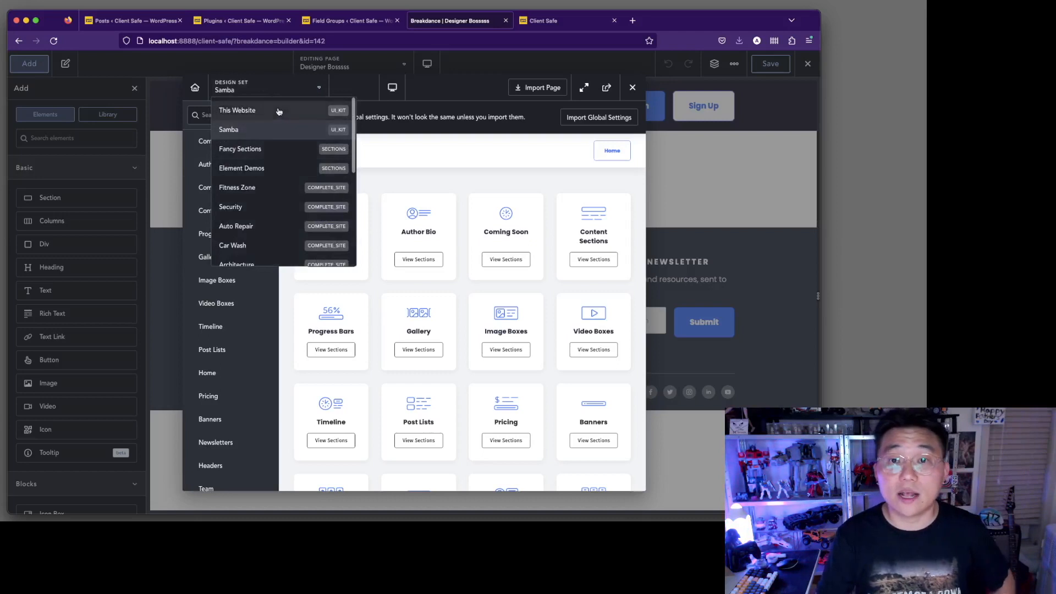
click(279, 111)
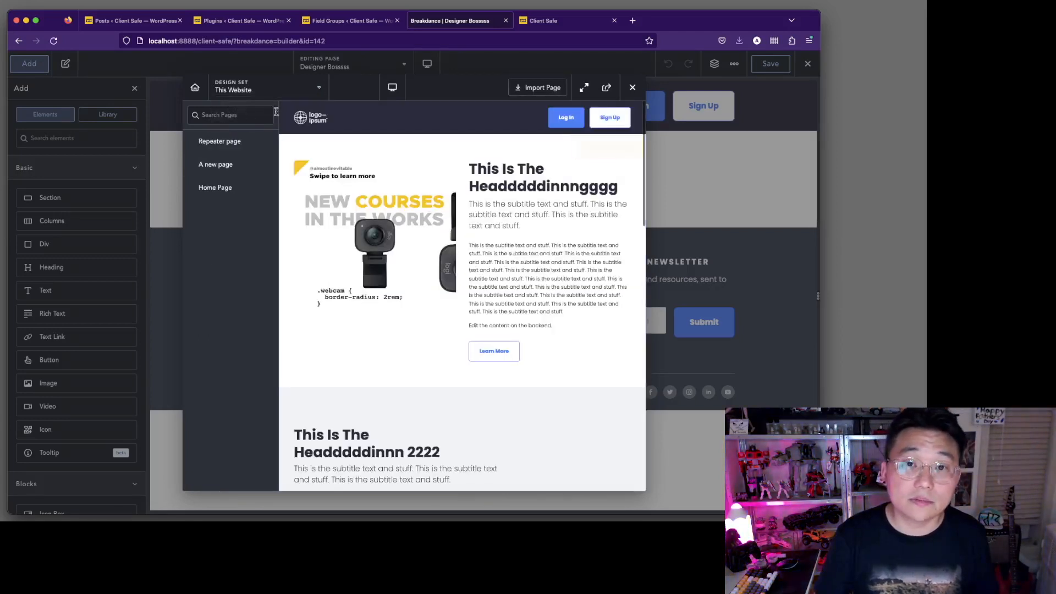
Add the Breakdance Website Builder hero section from the Samba design set's Content Sections to the page
click(259, 88)
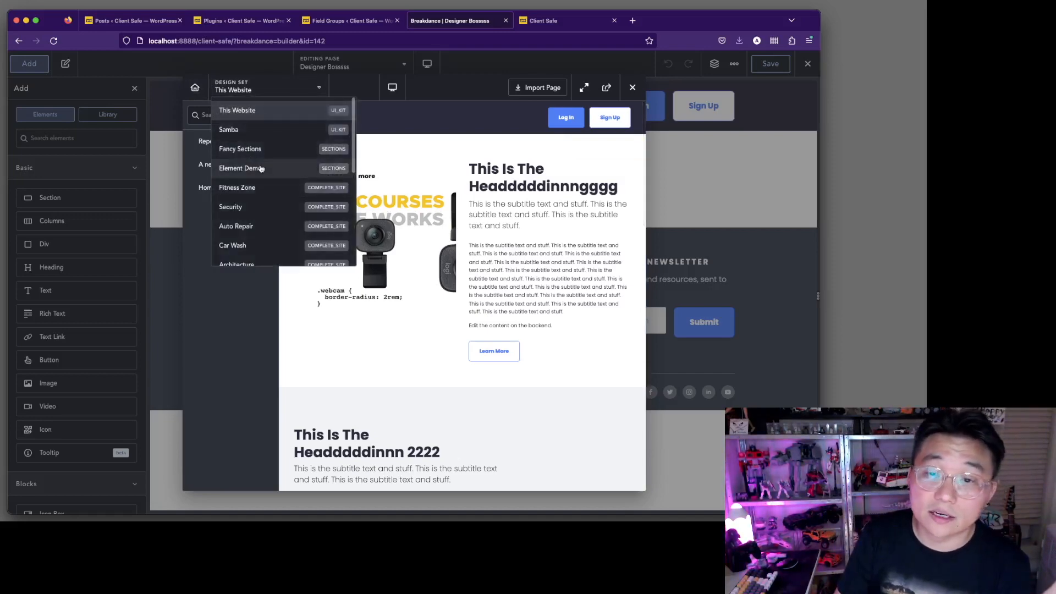
click(228, 129)
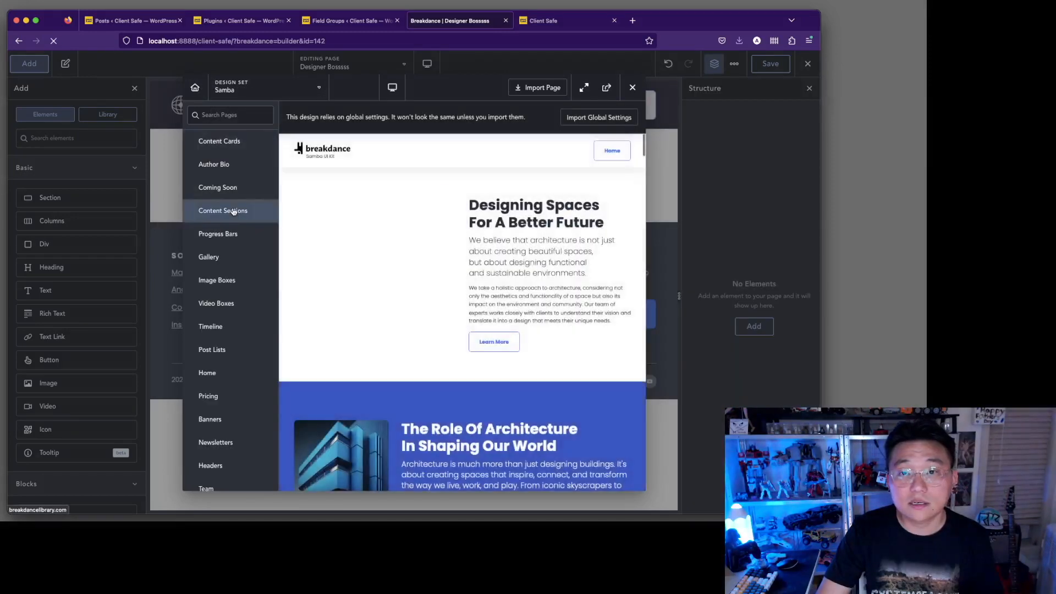
scroll(476, 282, down, 15)
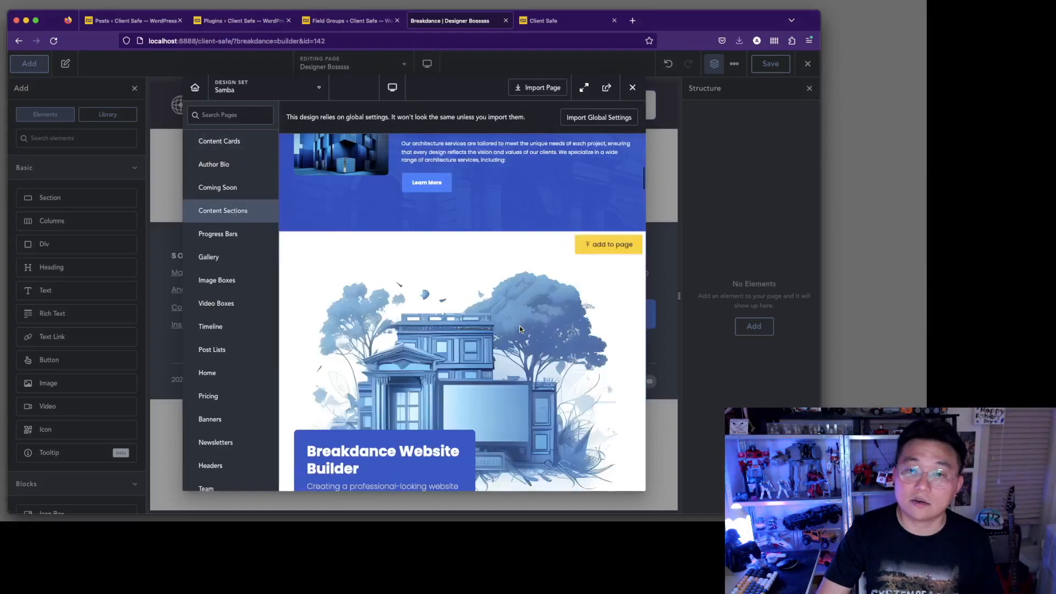
scroll(521, 329, down, 15)
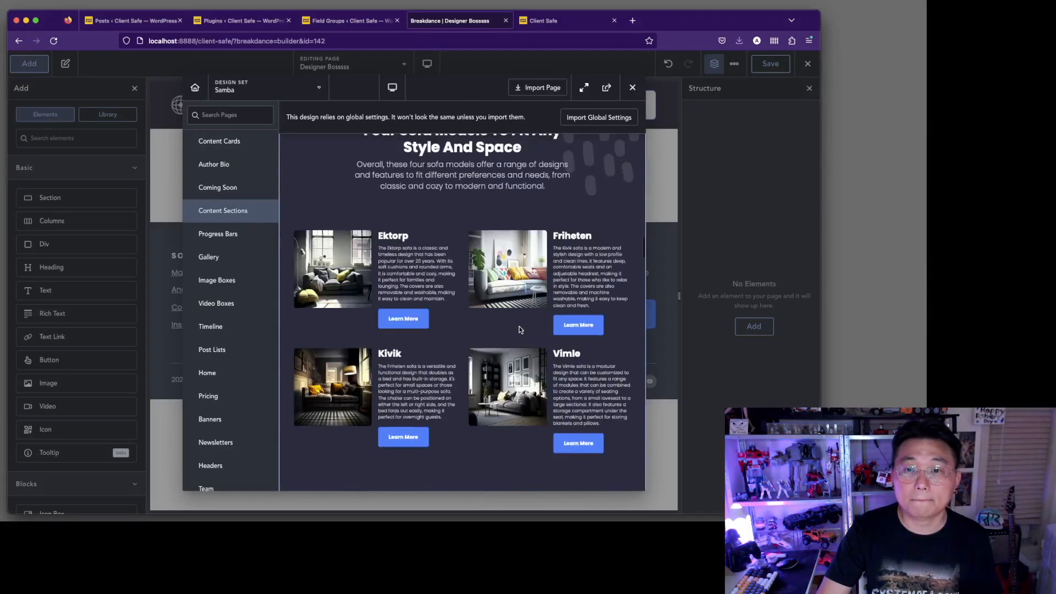
scroll(521, 329, up, 15)
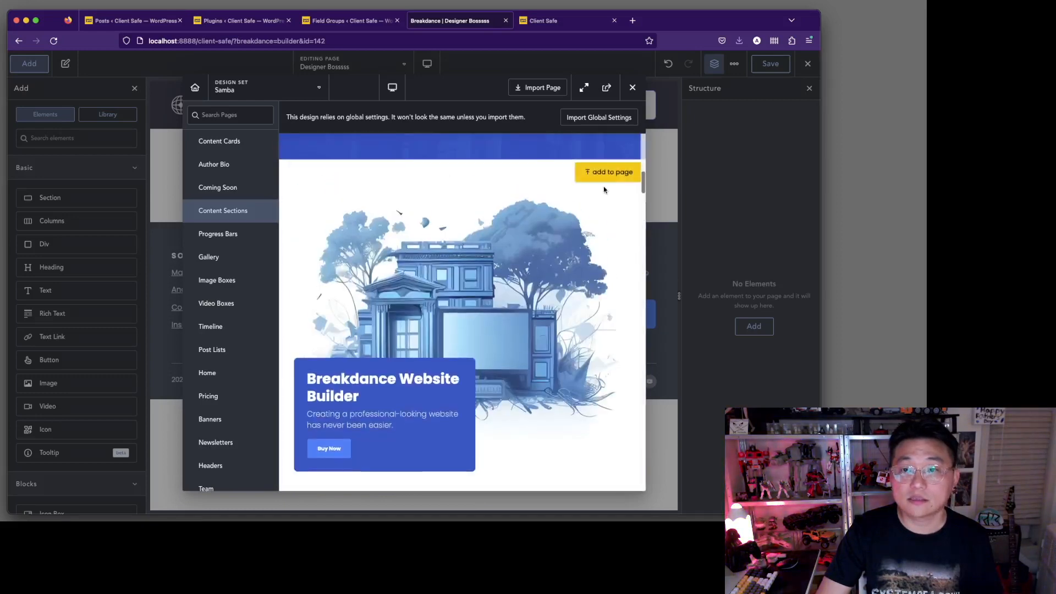
click(607, 172)
Save the Designer Bosssss page and exit the builder to WordPress
click(784, 66)
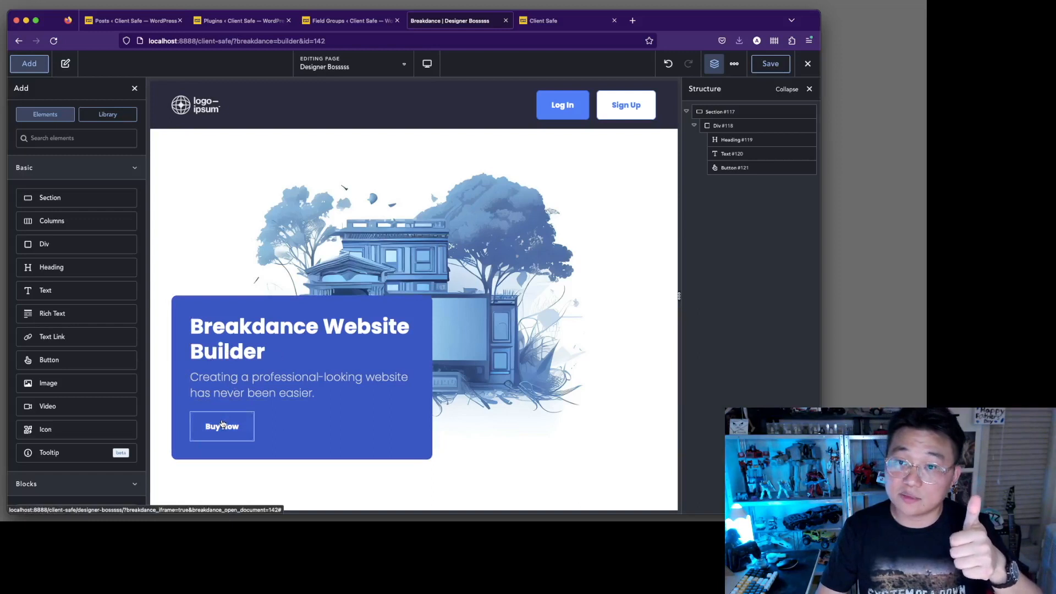
click(807, 64)
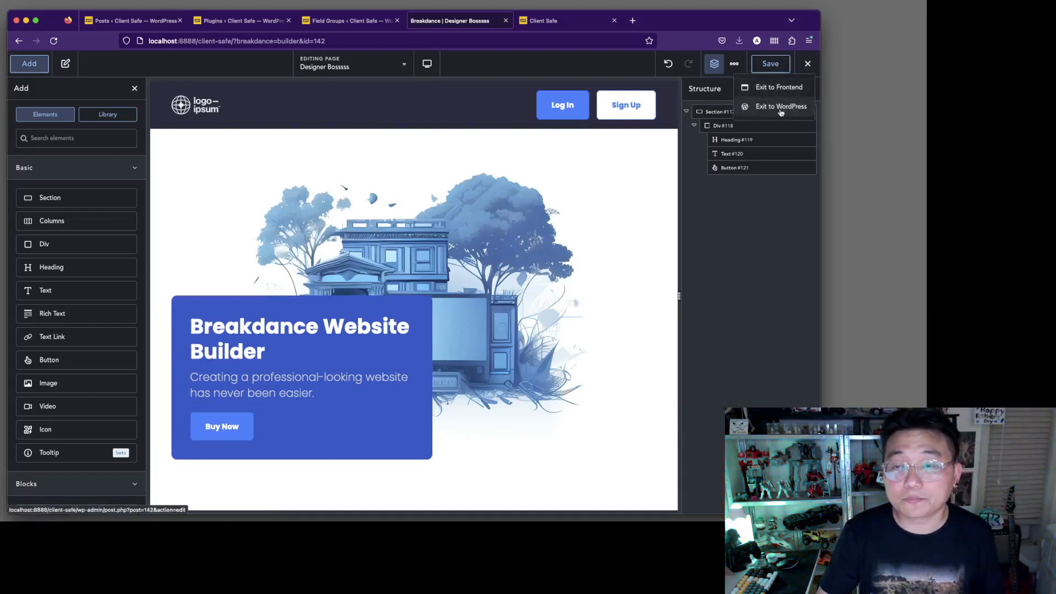
click(781, 107)
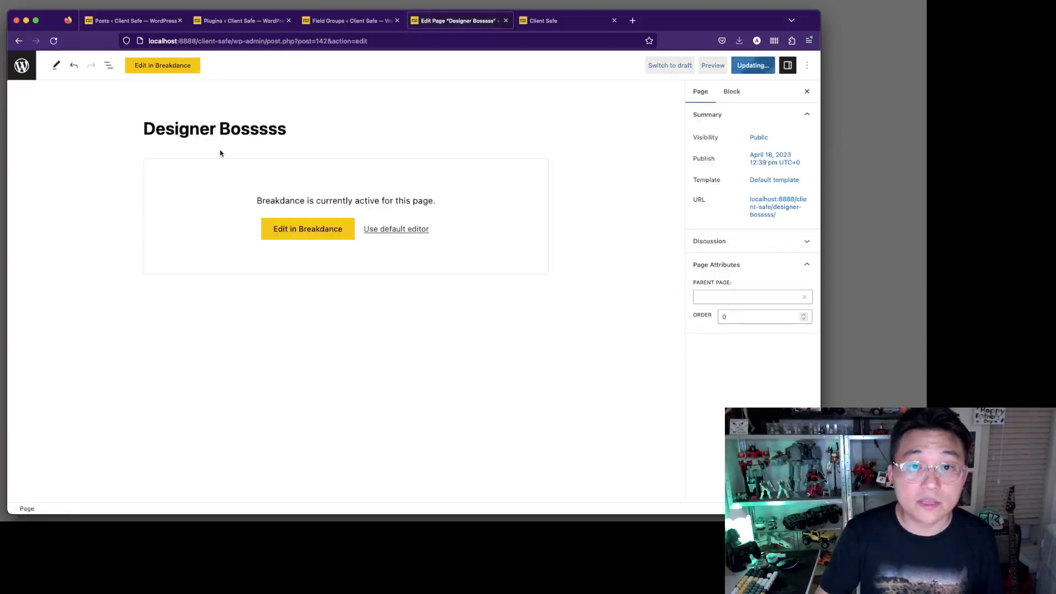
Create a new ACF field group titled "Designer Bossss"
click(340, 22)
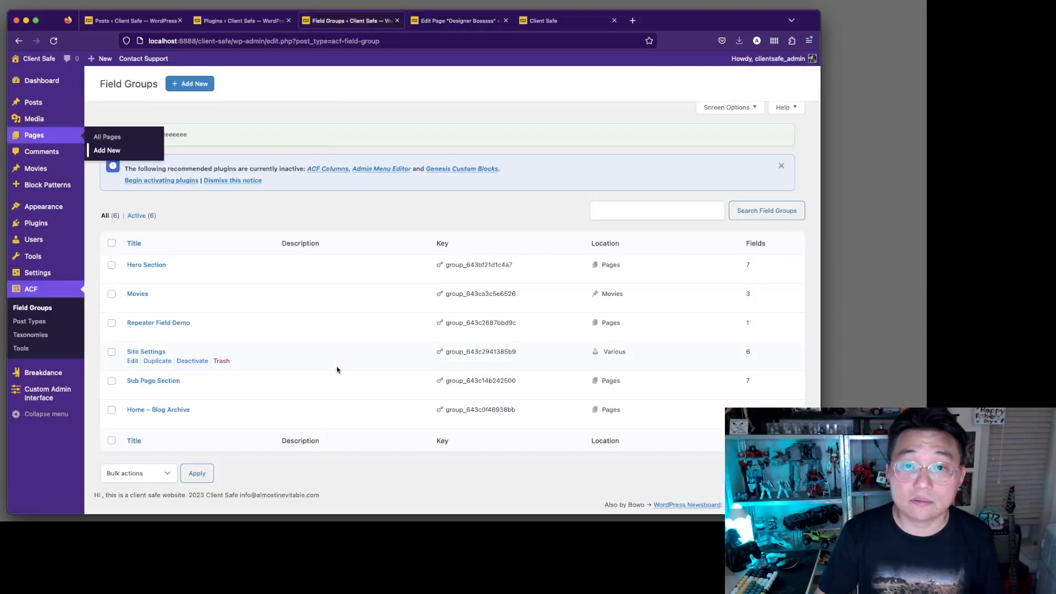
click(187, 84)
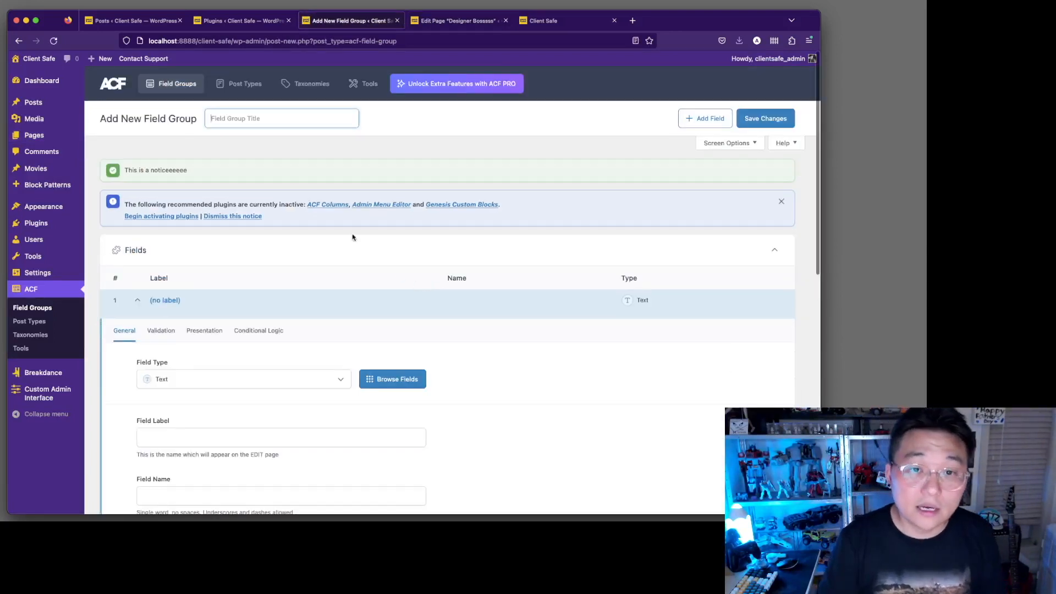
text(Designer b)
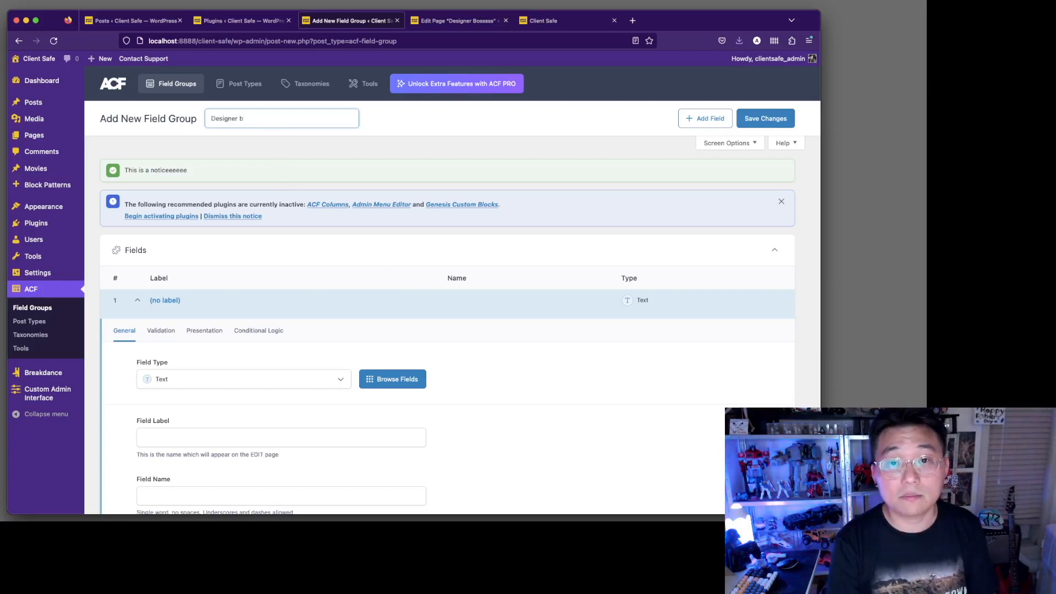
click(347, 146)
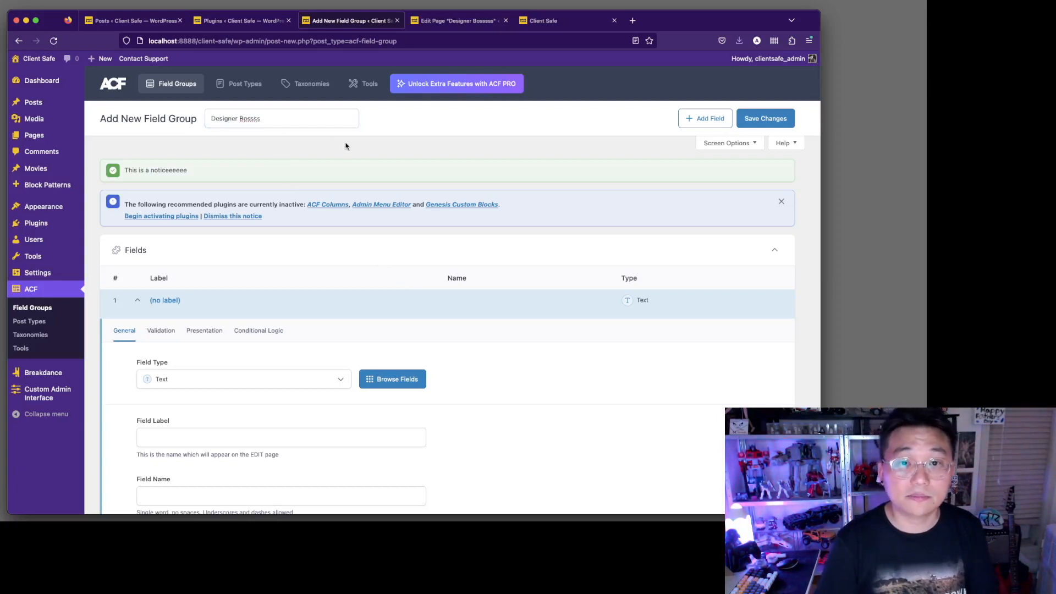
Label the group's first text field "Heading Text" and duplicate it
scroll(352, 154, down, 5)
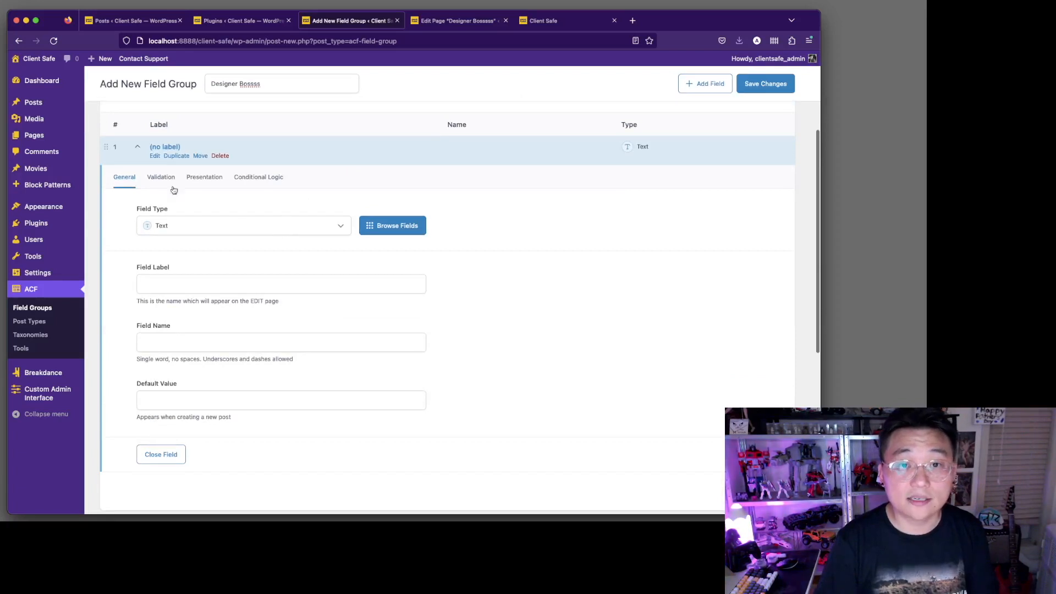
click(191, 277)
text(H)
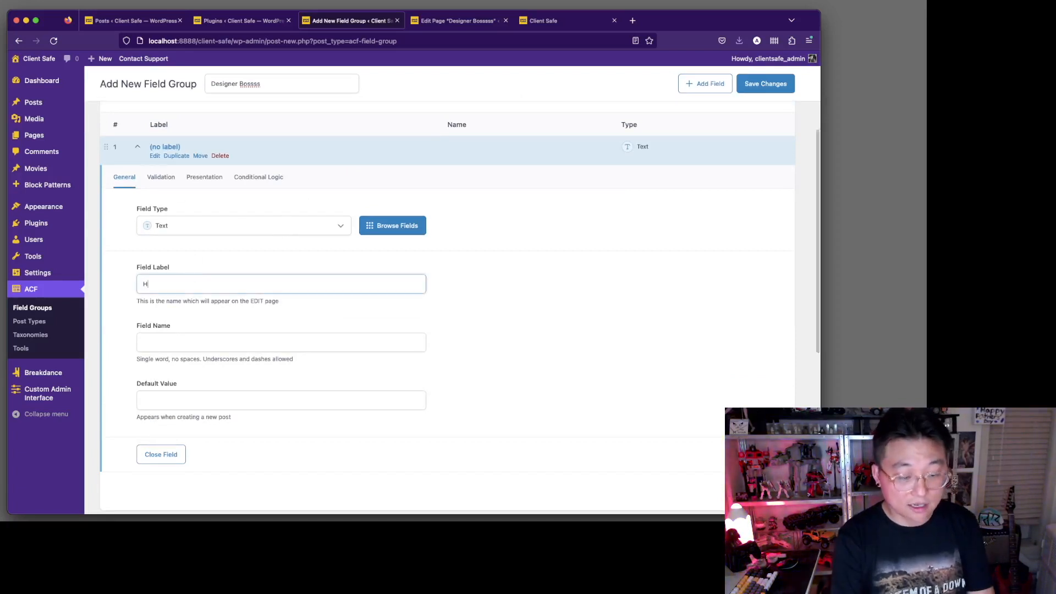
text(eading Text)
key(Tab)
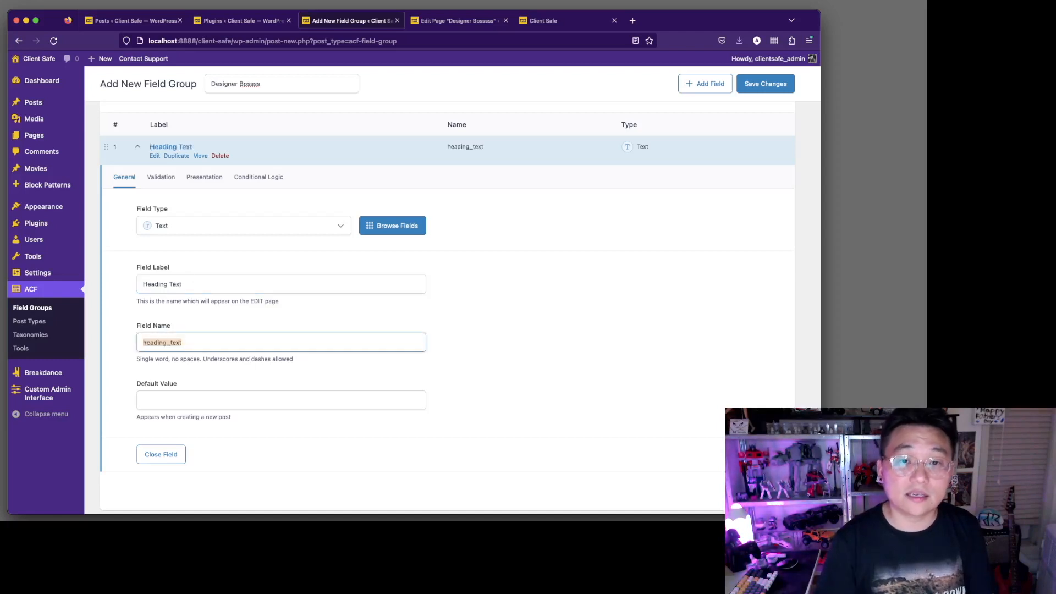
click(155, 158)
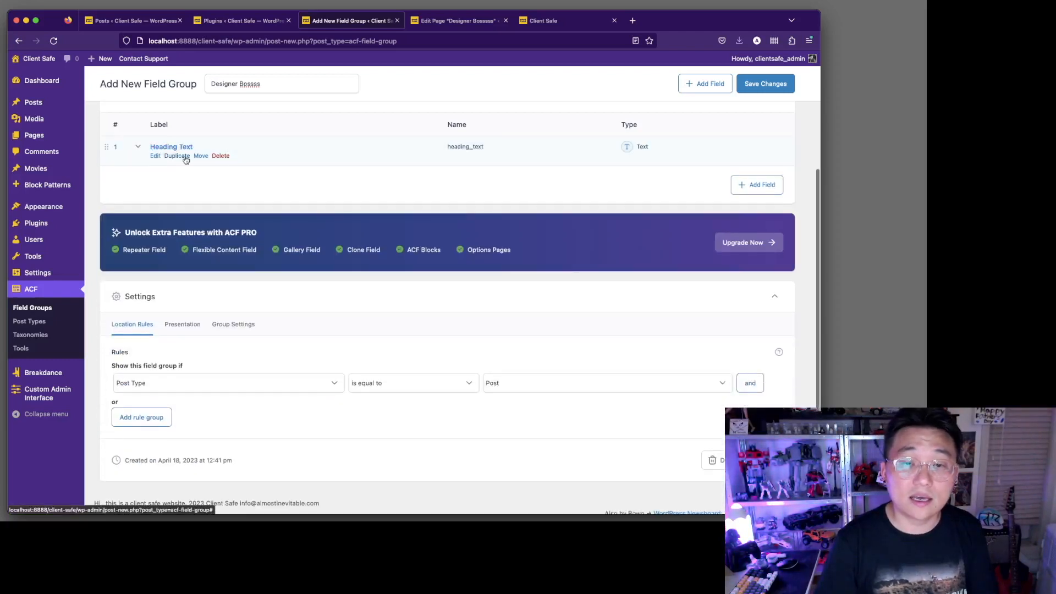
click(186, 157)
View the published Designer Bosssss page in its own browser tab to check which hero content needs fields
click(457, 20)
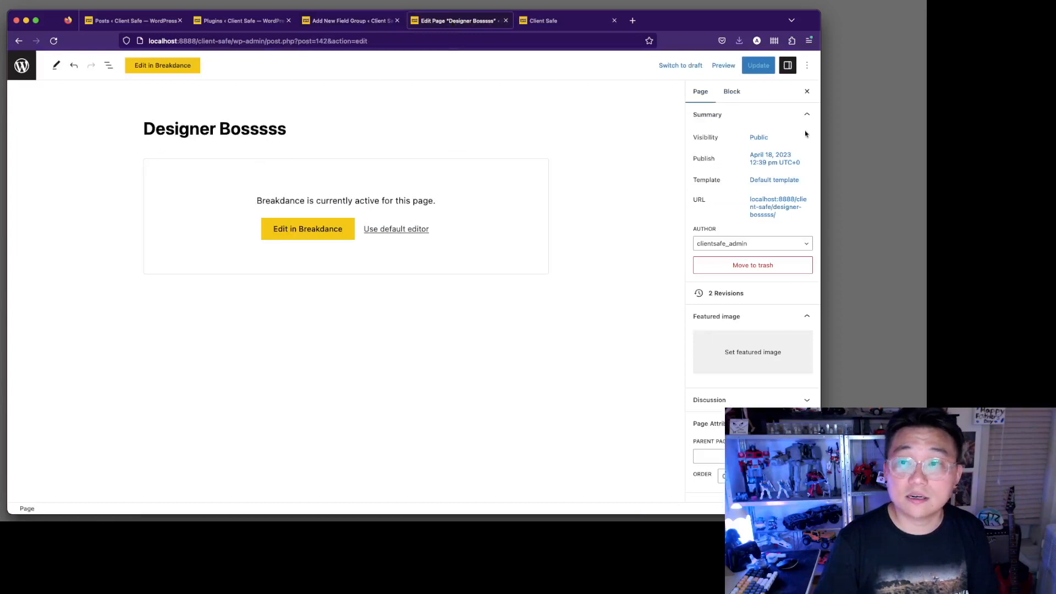
click(767, 208)
click(712, 325)
click(566, 24)
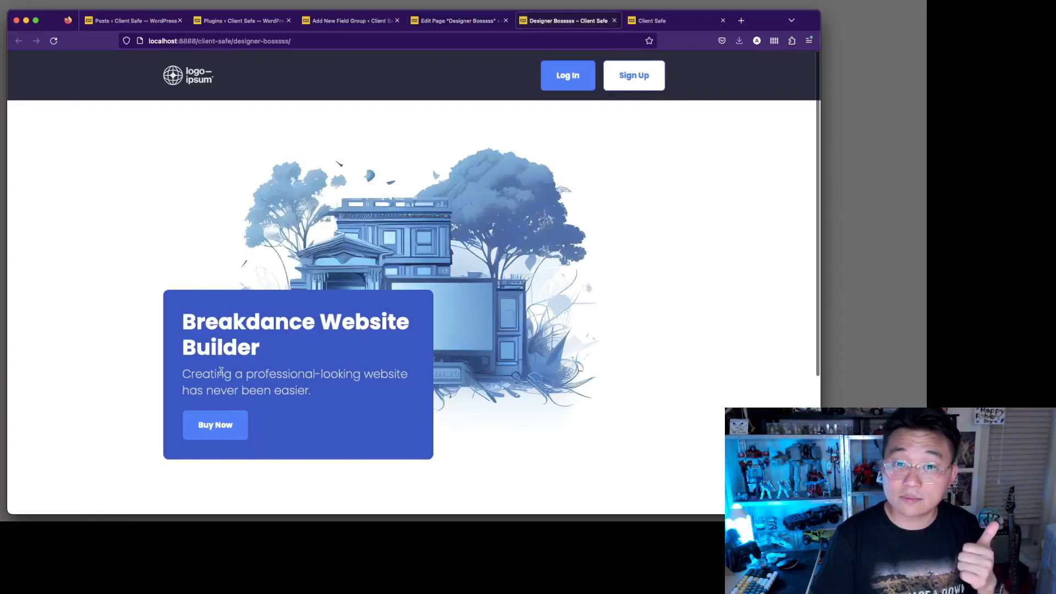
Relabel the duplicated field in the field group as "Subtitle Text" with the field name subtitle_text
click(345, 19)
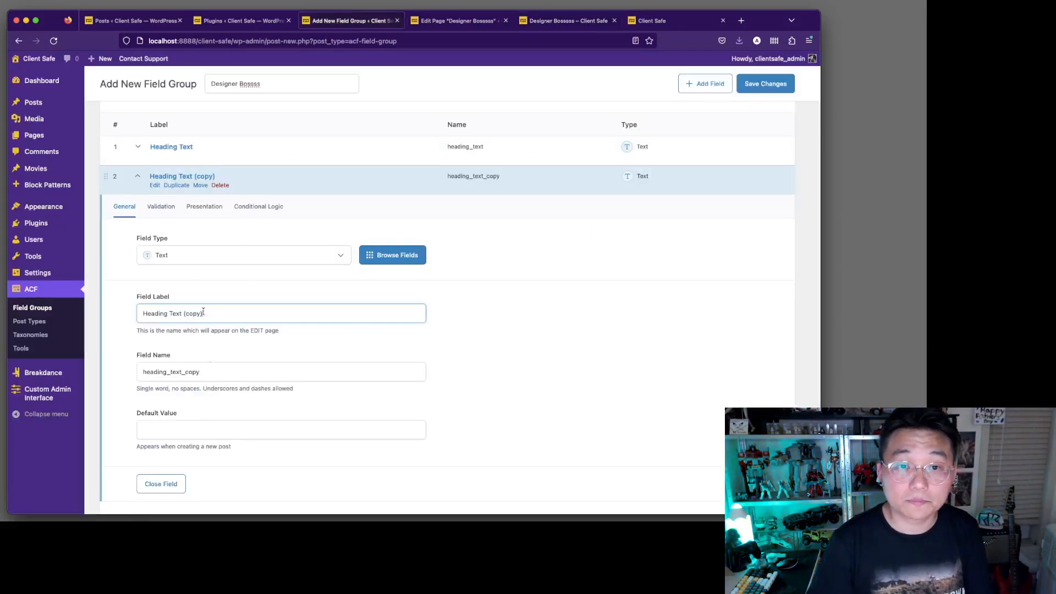
double_click(212, 374)
key(BackSpace)
key(shift+Tab)
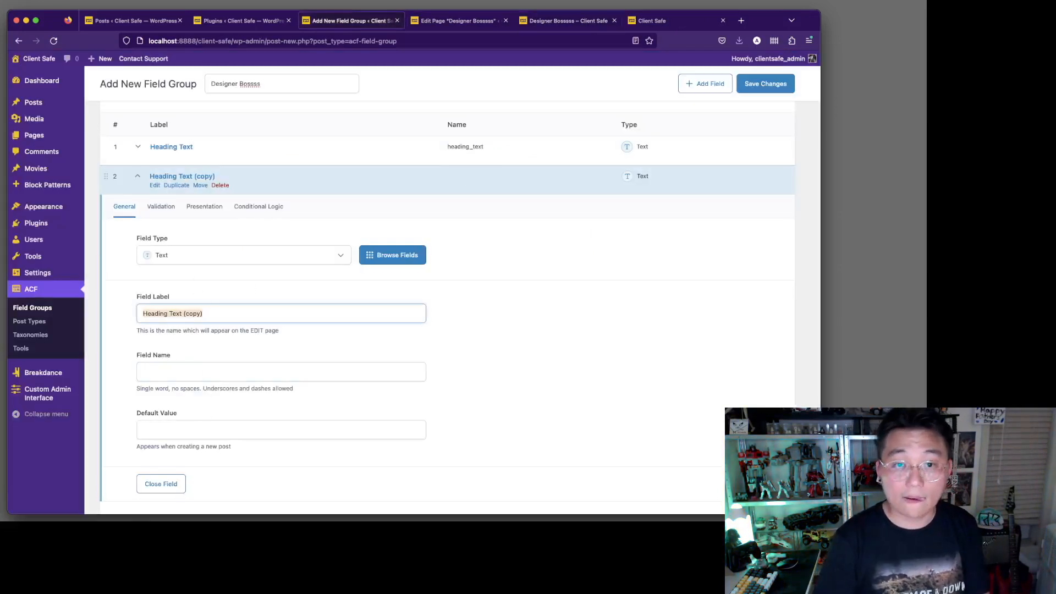
text(Subtitle)
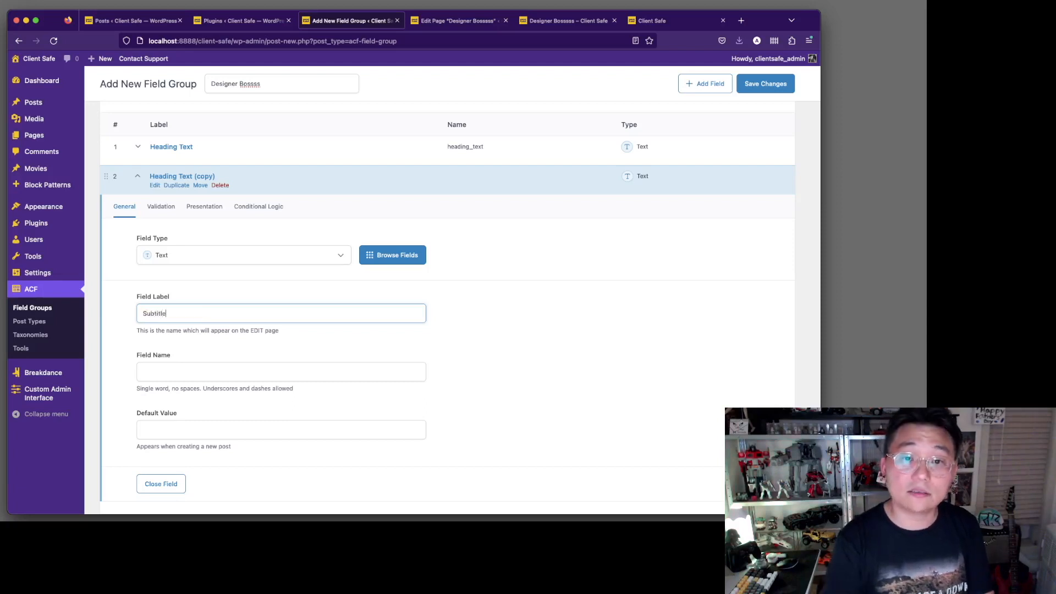
key(Tab)
click(191, 312)
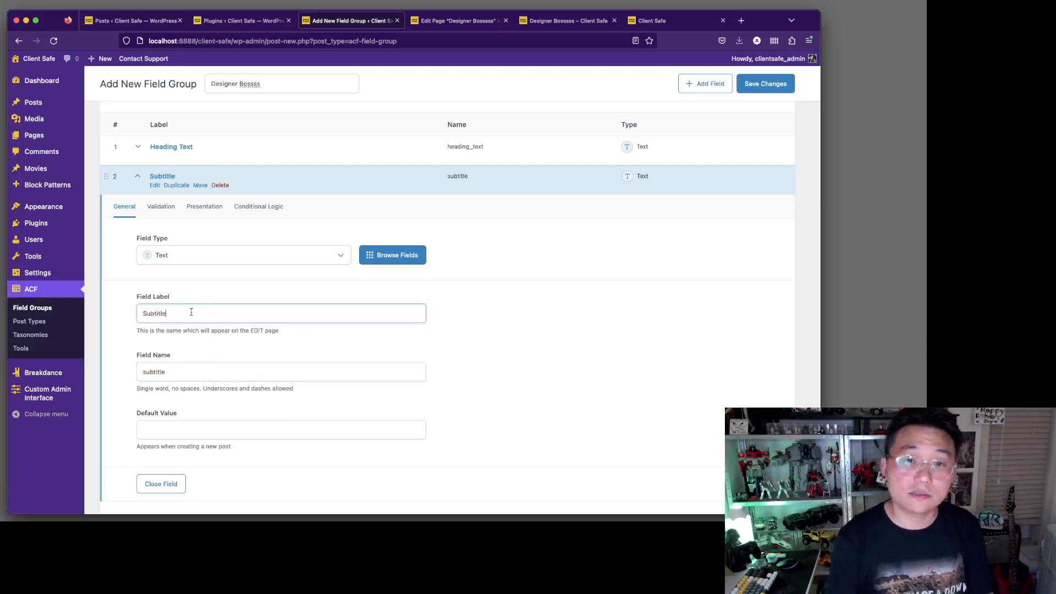
key(Tab)
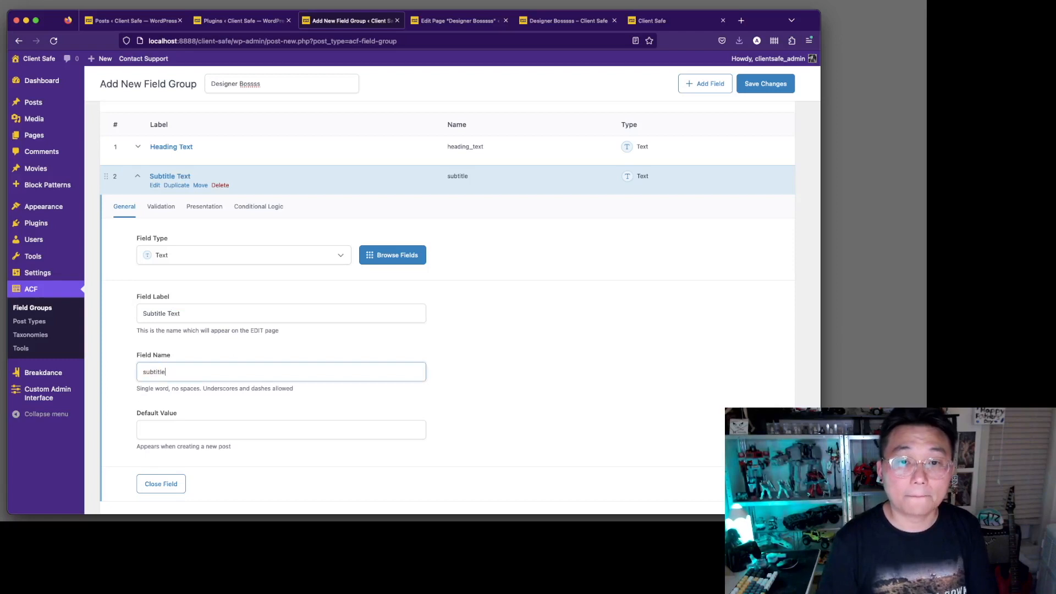
click(449, 314)
click(161, 181)
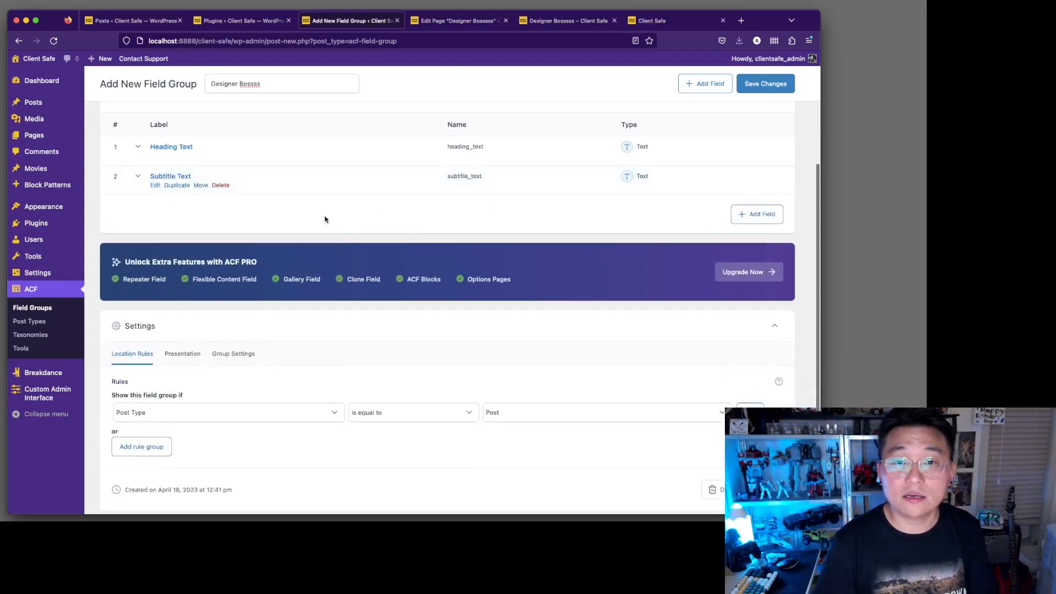
Add a third field of type Link labelled "CTA Button" to the field group
click(776, 220)
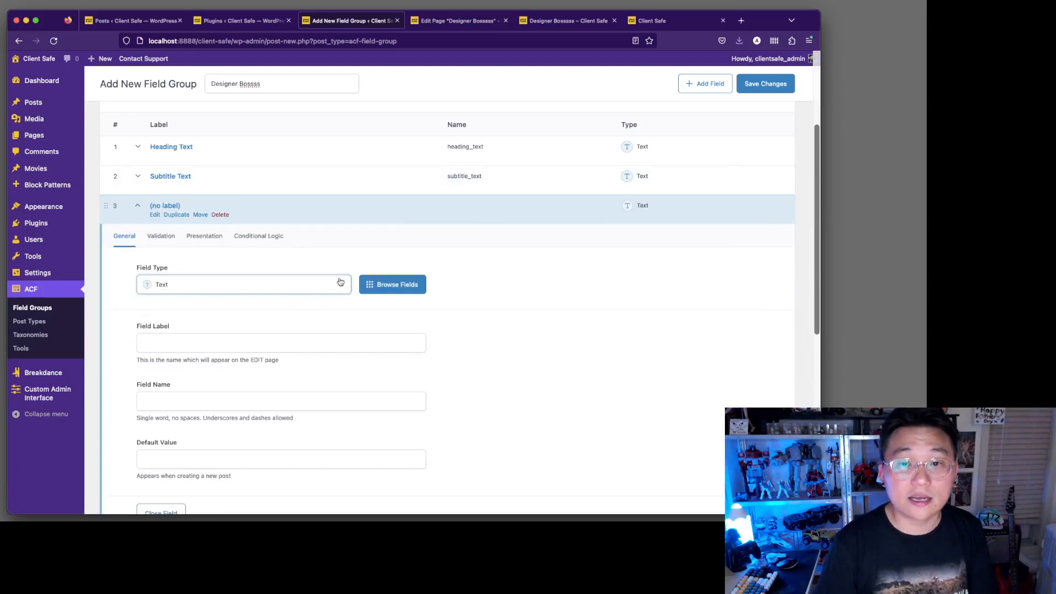
click(287, 290)
text(l)
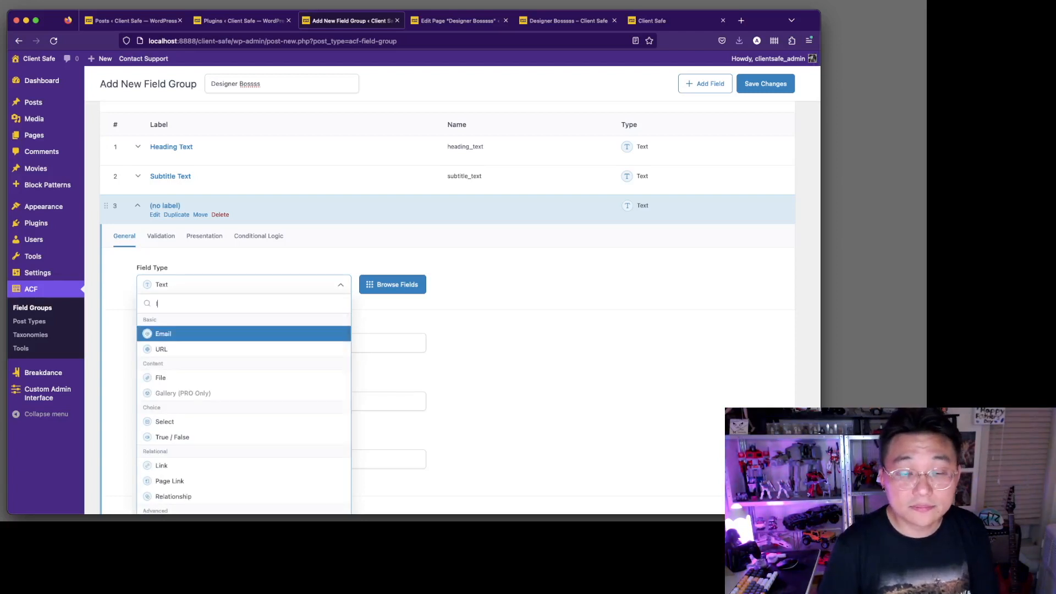
text(i)
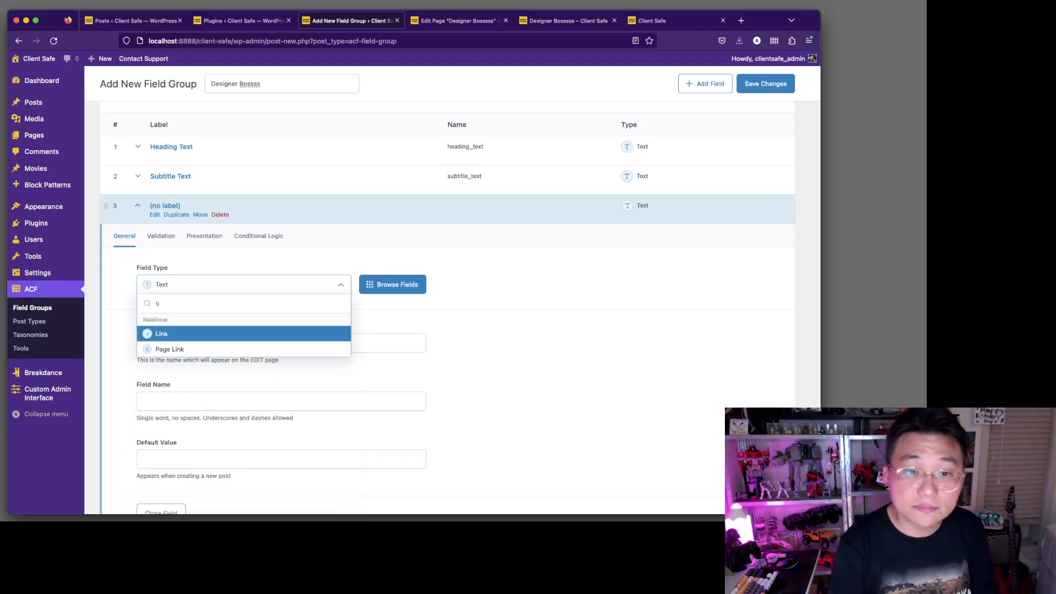
click(252, 333)
click(290, 339)
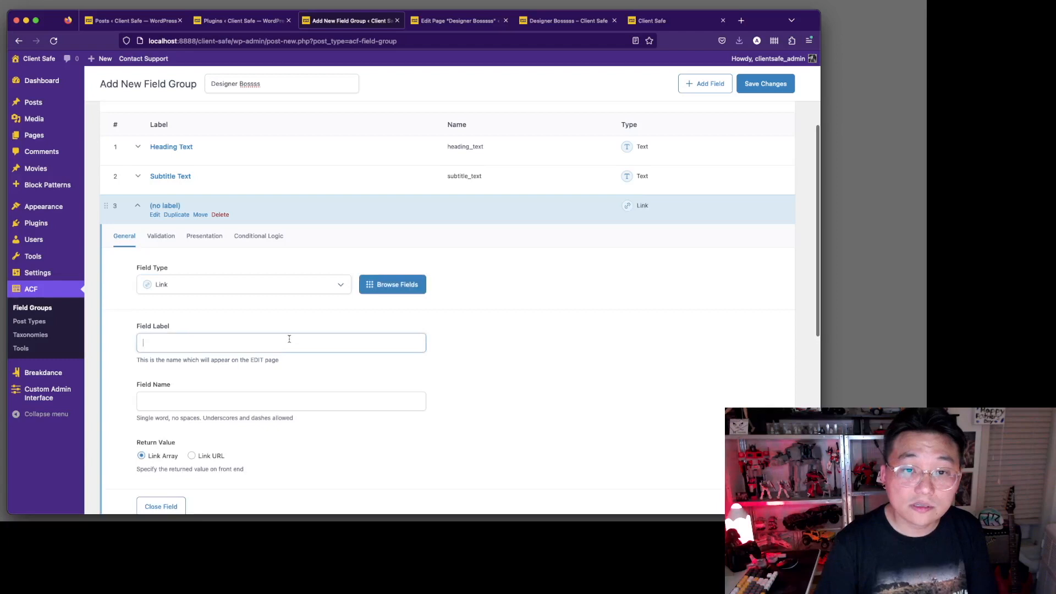
text(Bu)
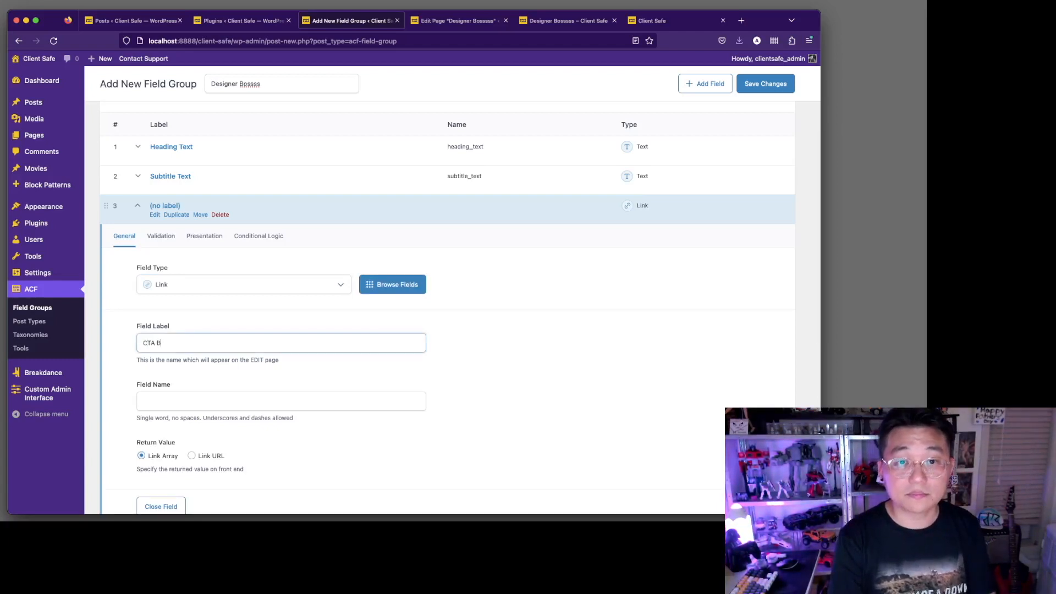
key(Tab)
click(182, 220)
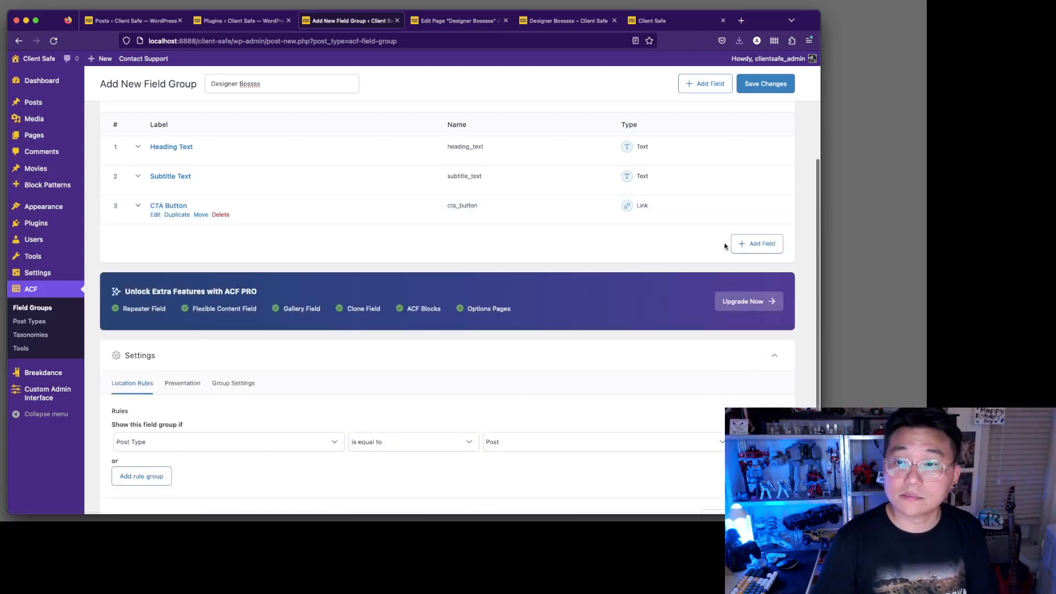
Add a fourth field of type Image labelled "Background Image" to the field group
click(753, 244)
text(img)
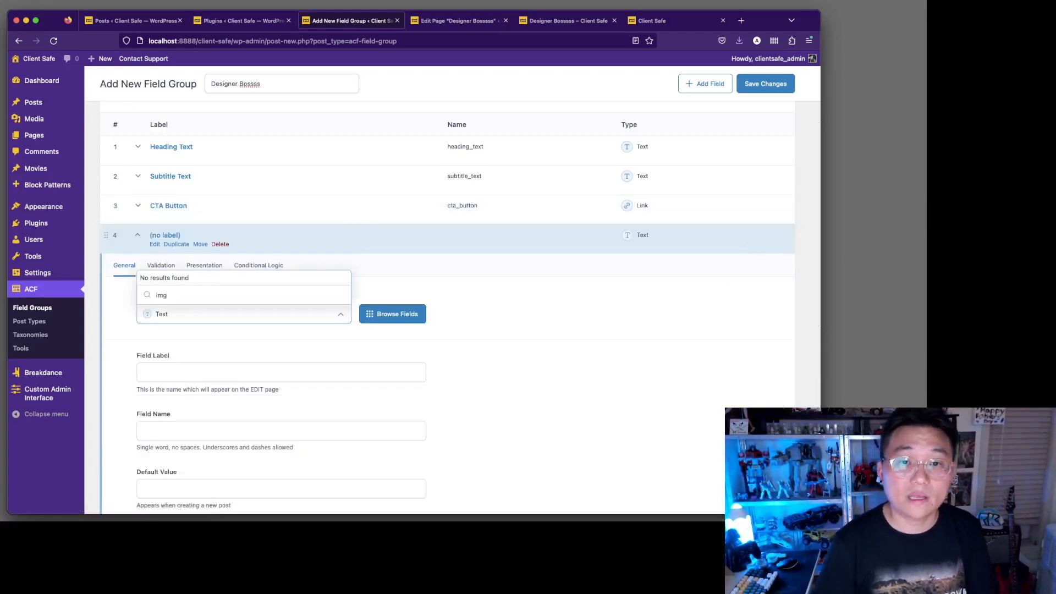
key(BackSpace)
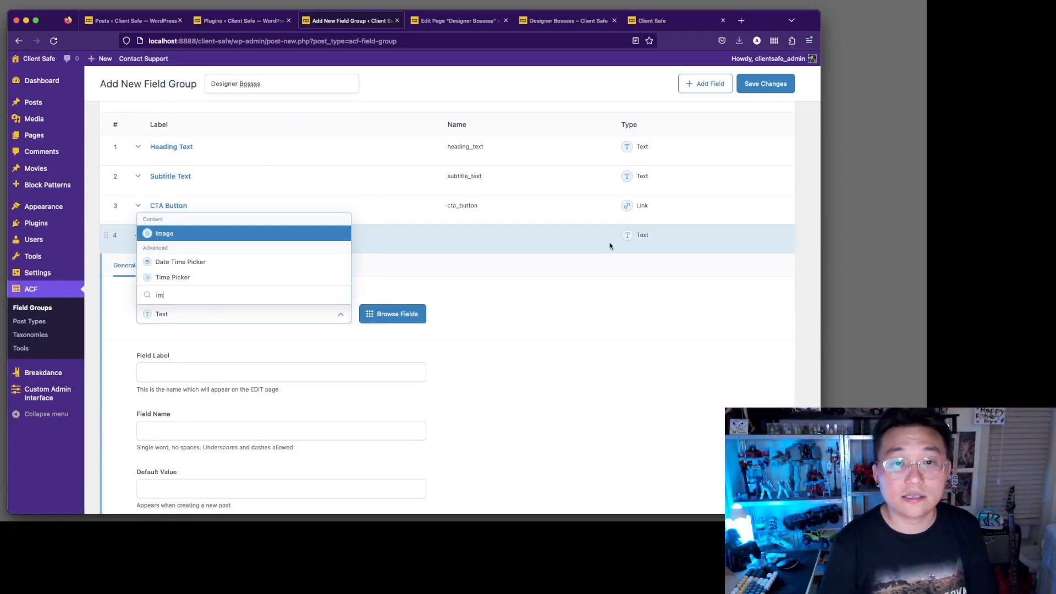
key(Return)
scroll(578, 269, down, 2)
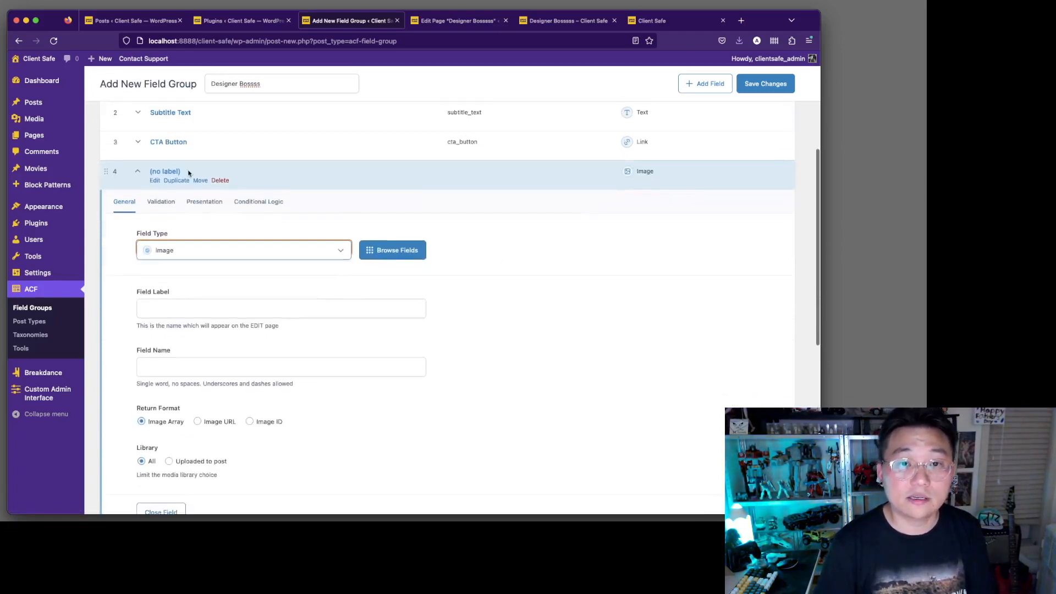
click(189, 308)
text(Background Image)
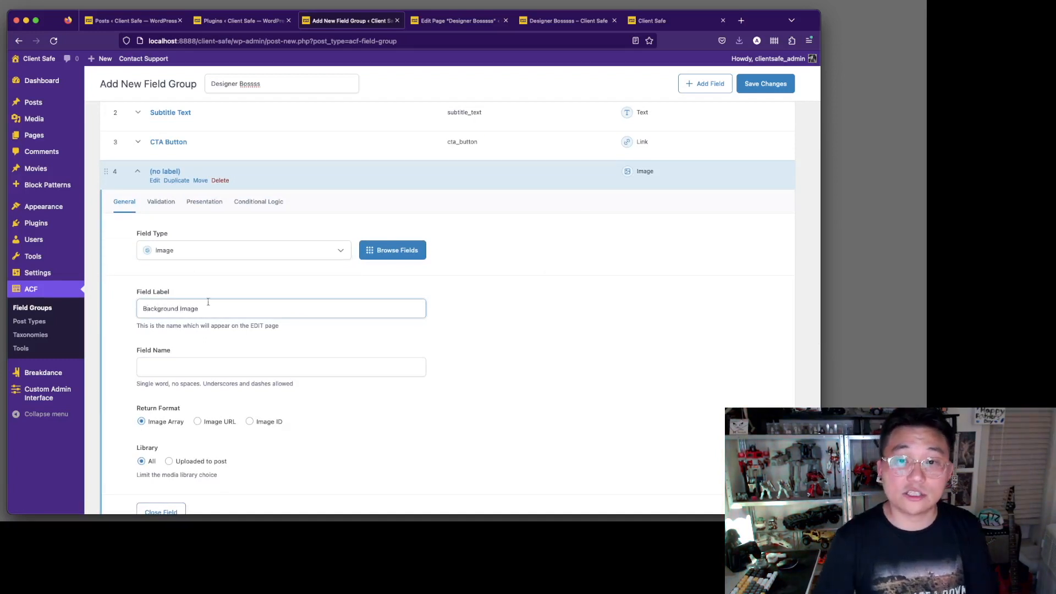
click(188, 172)
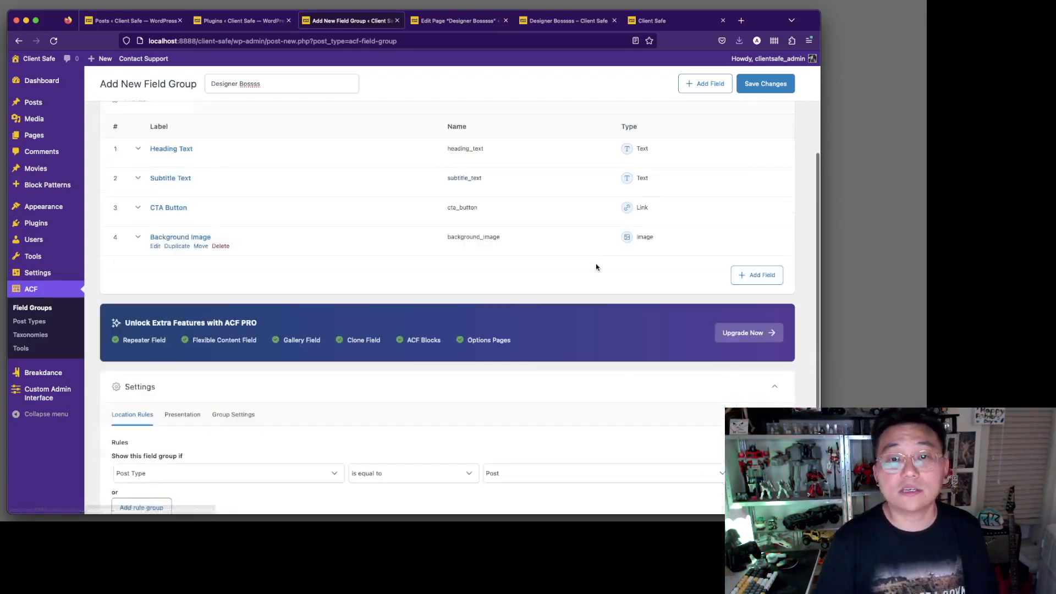
Activate the ACF Columns plugin on the installed plugins page and look at its plugin details
scroll(246, 278, up, 2)
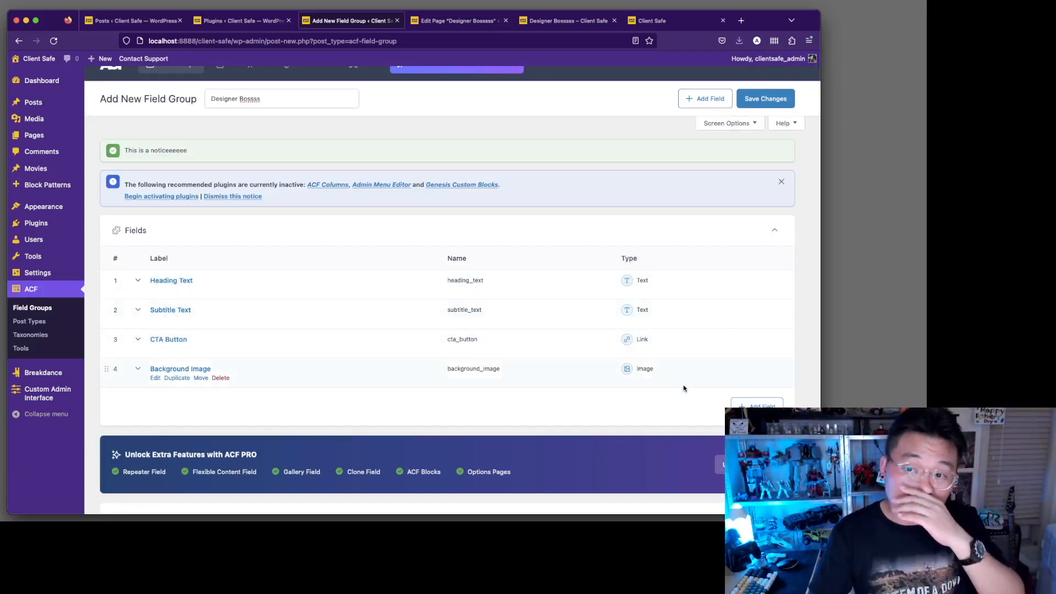
click(236, 21)
scroll(407, 220, up, 10)
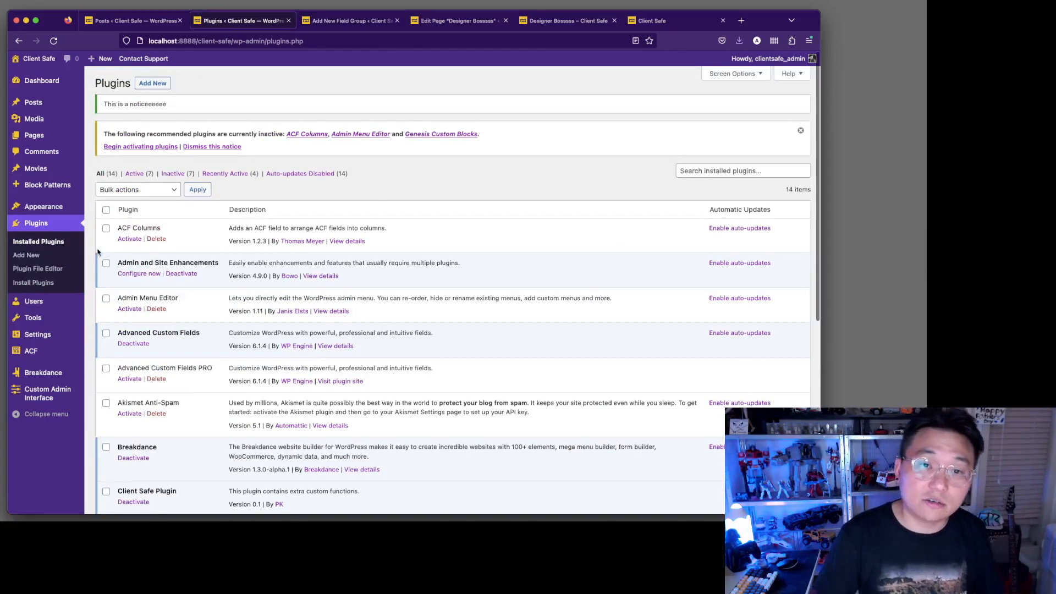
click(130, 239)
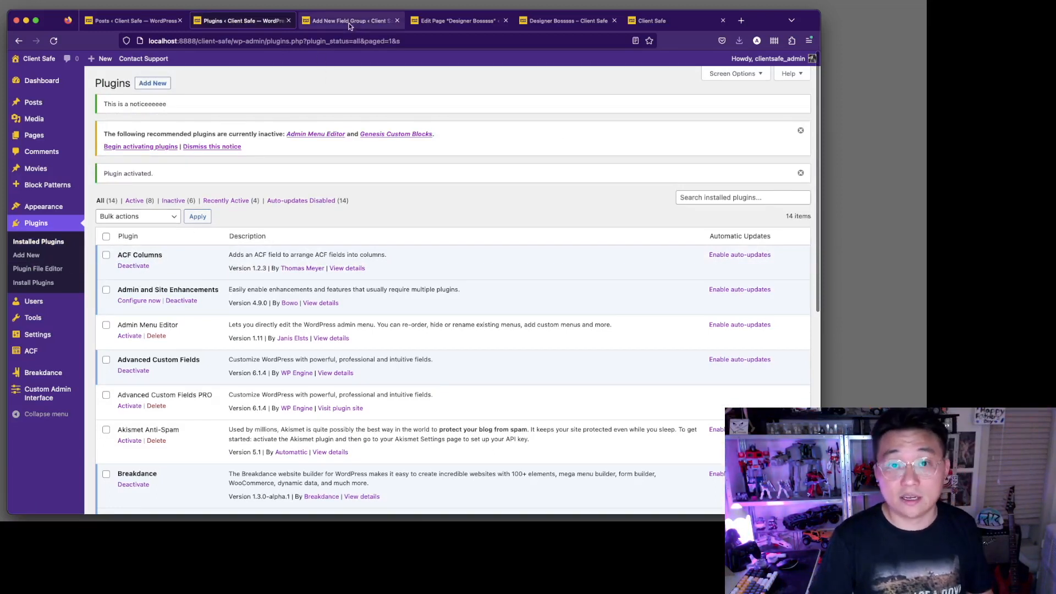
click(348, 269)
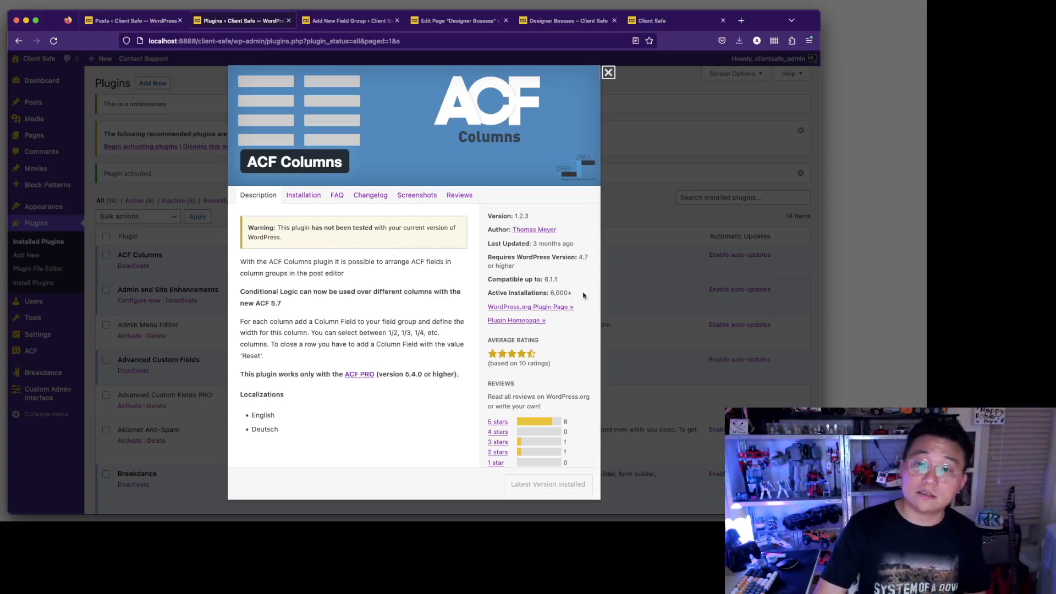
click(652, 141)
Set the field group's location rule to Page is equal to Designer Bosssss and save the field group
click(360, 22)
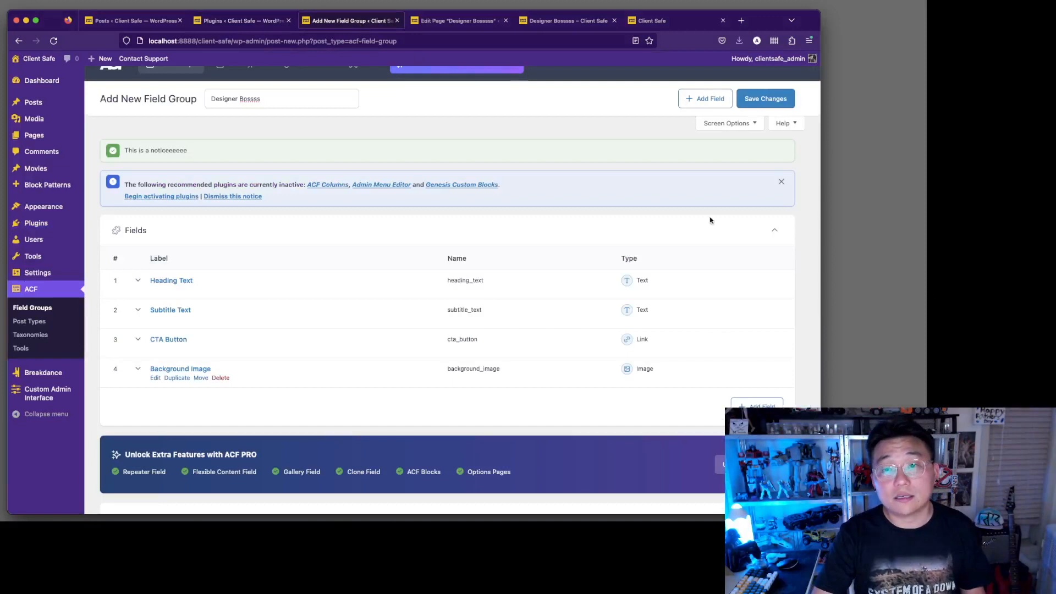
scroll(658, 180, down, 5)
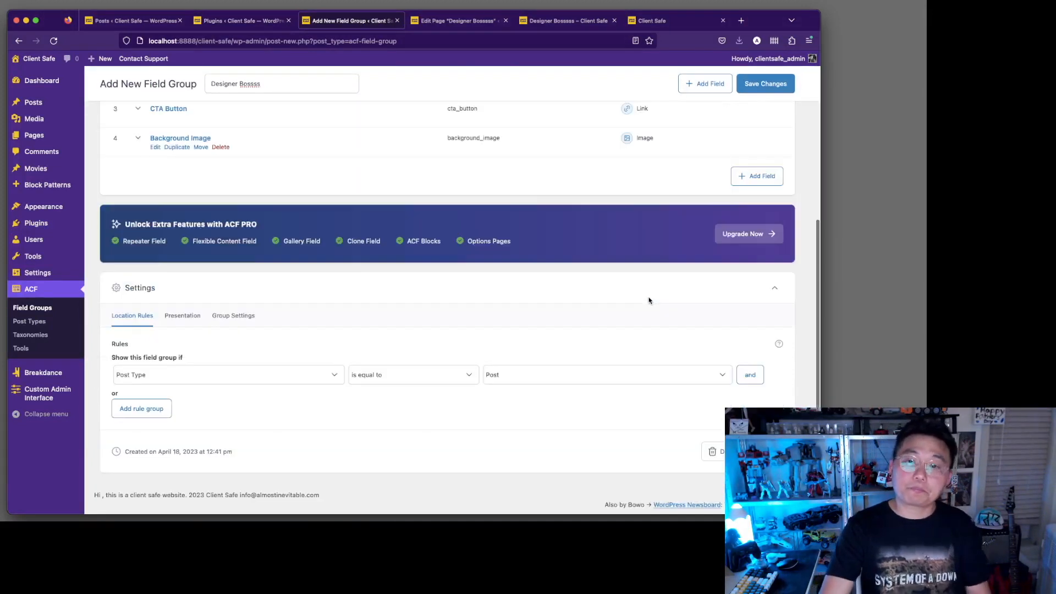
click(226, 379)
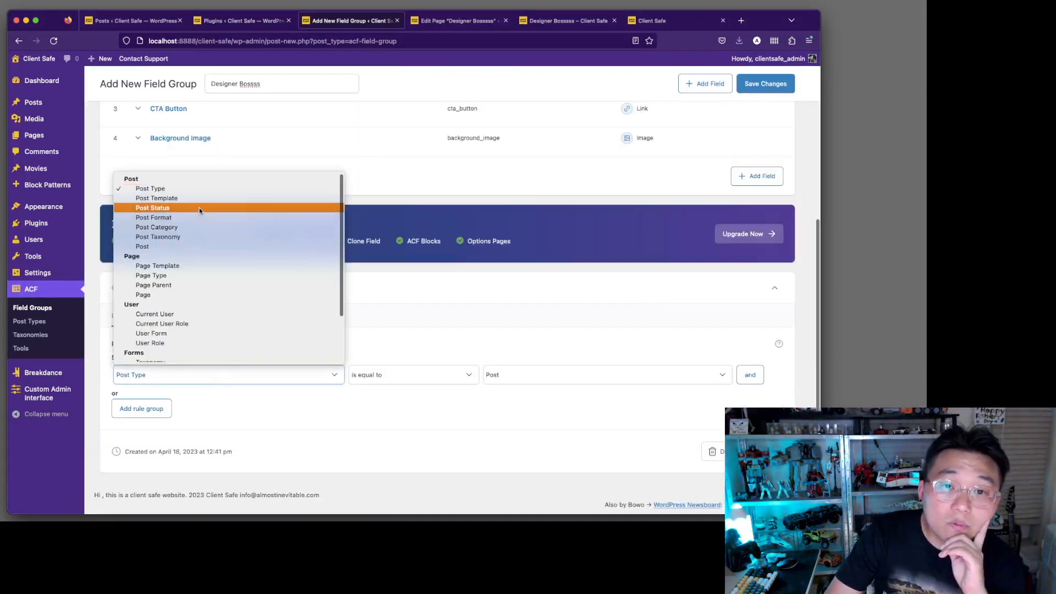
click(190, 295)
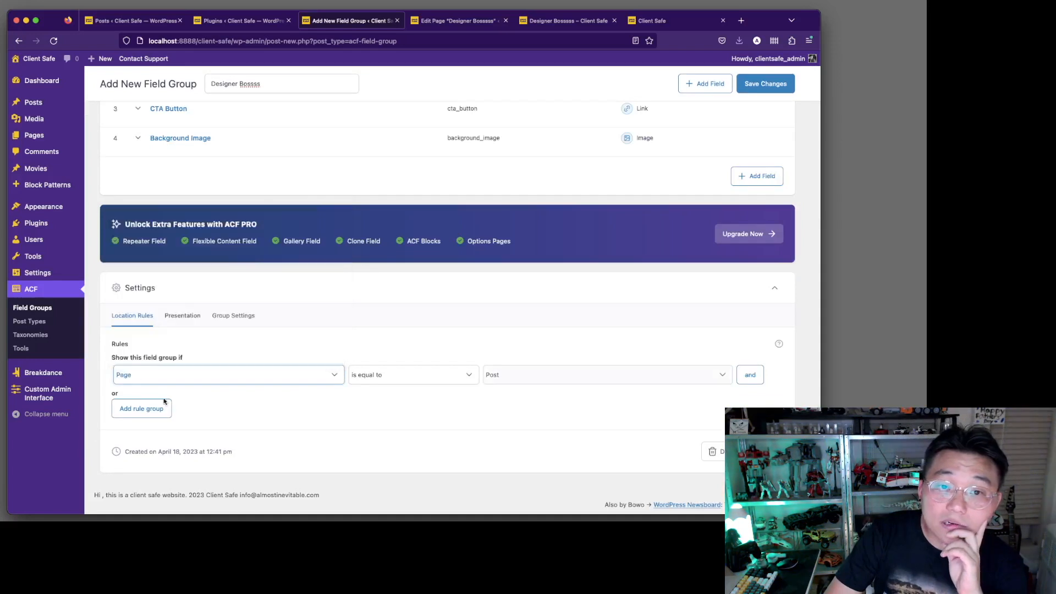
click(550, 377)
click(549, 379)
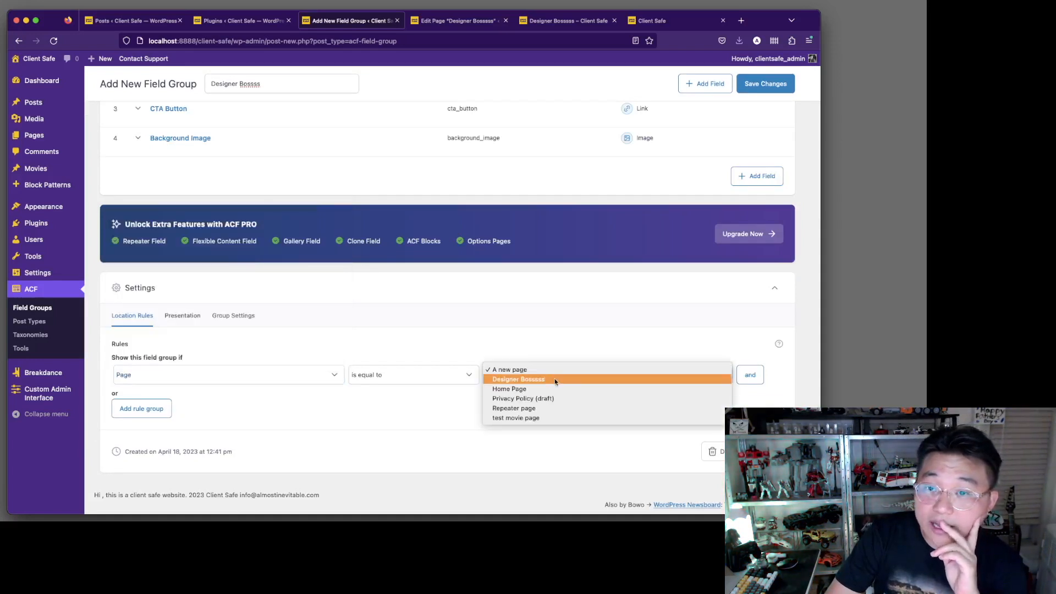
click(509, 446)
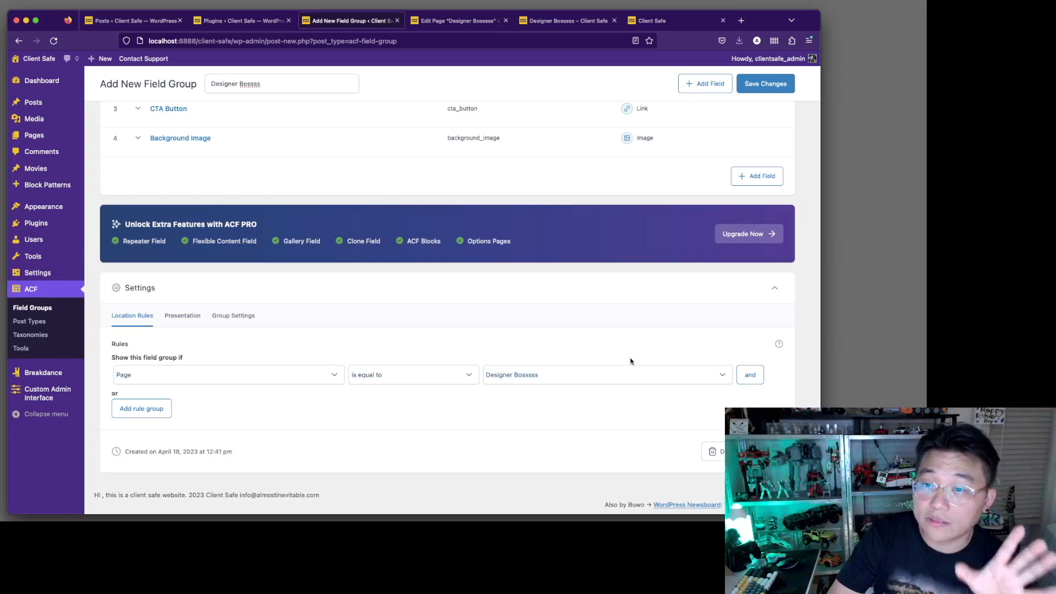
scroll(757, 192, up, 3)
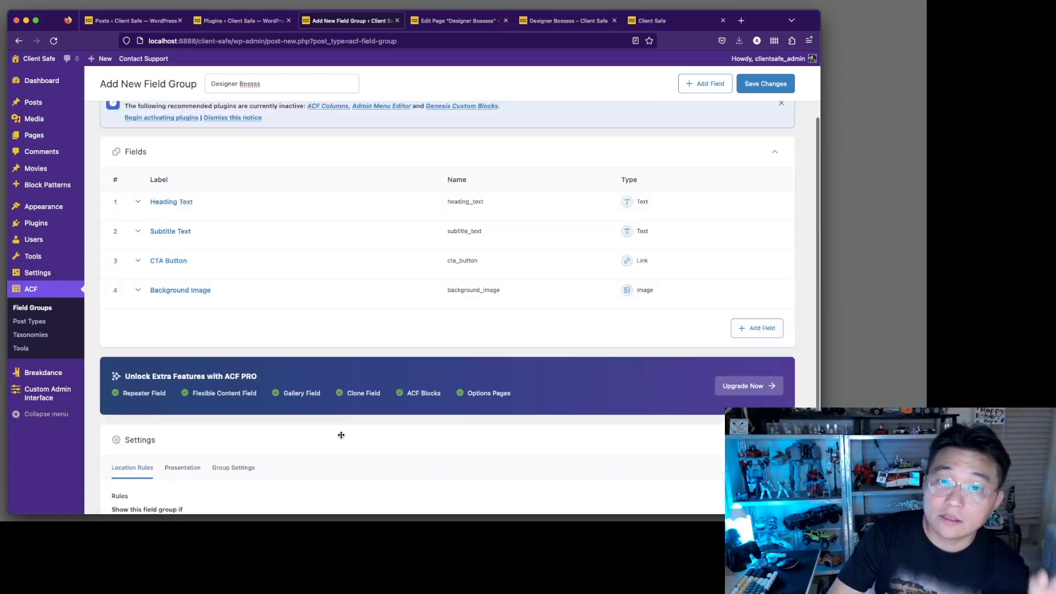
click(784, 82)
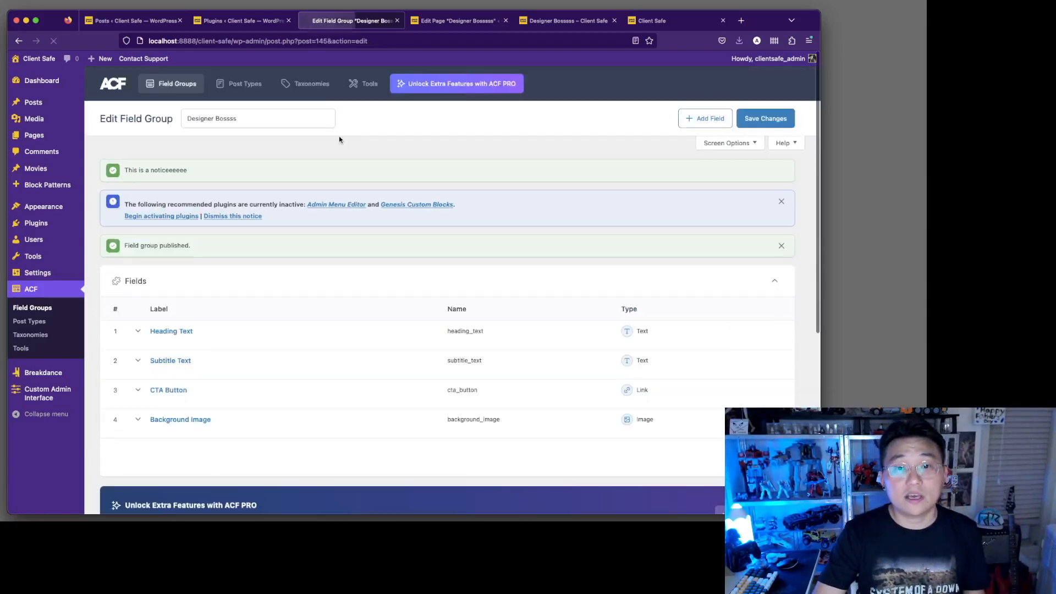
Add a field of type Column labelled "1 col" and move it above Heading Text in the field order
scroll(432, 175, down, 3)
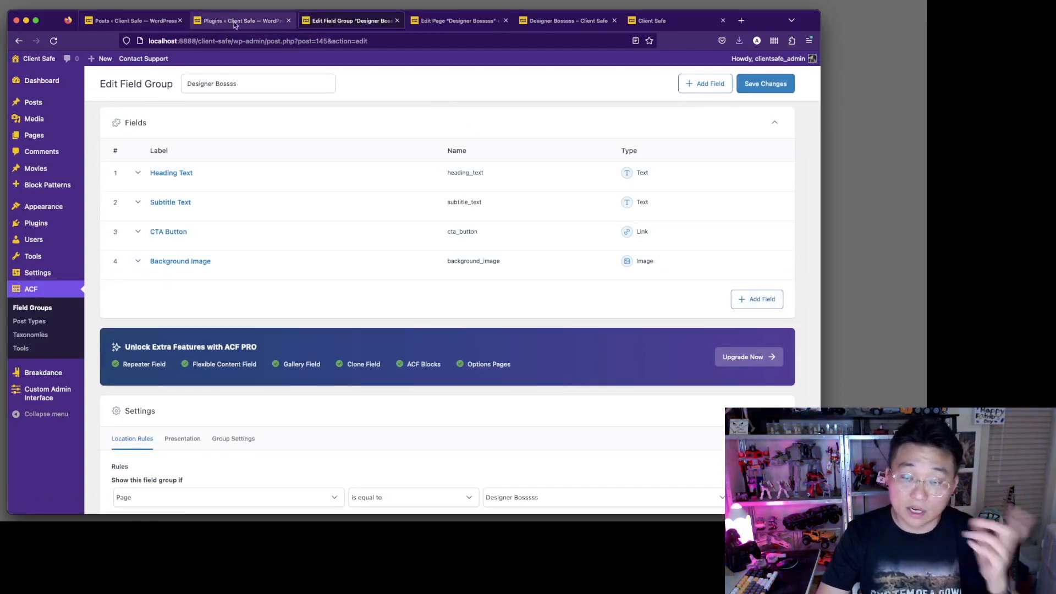
click(761, 306)
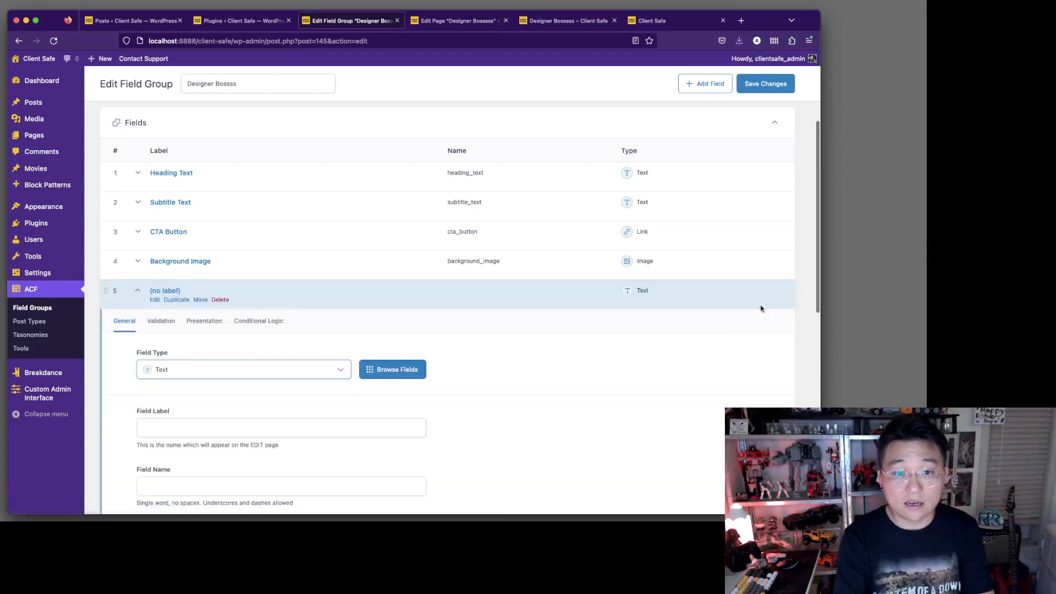
click(330, 370)
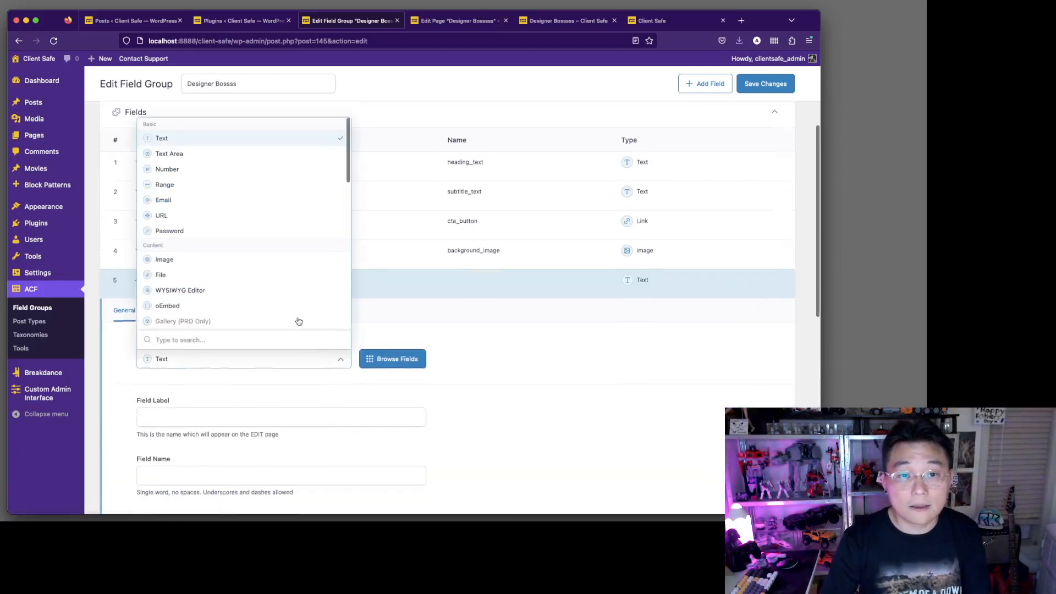
scroll(305, 297, down, 2)
scroll(235, 442, down, 10)
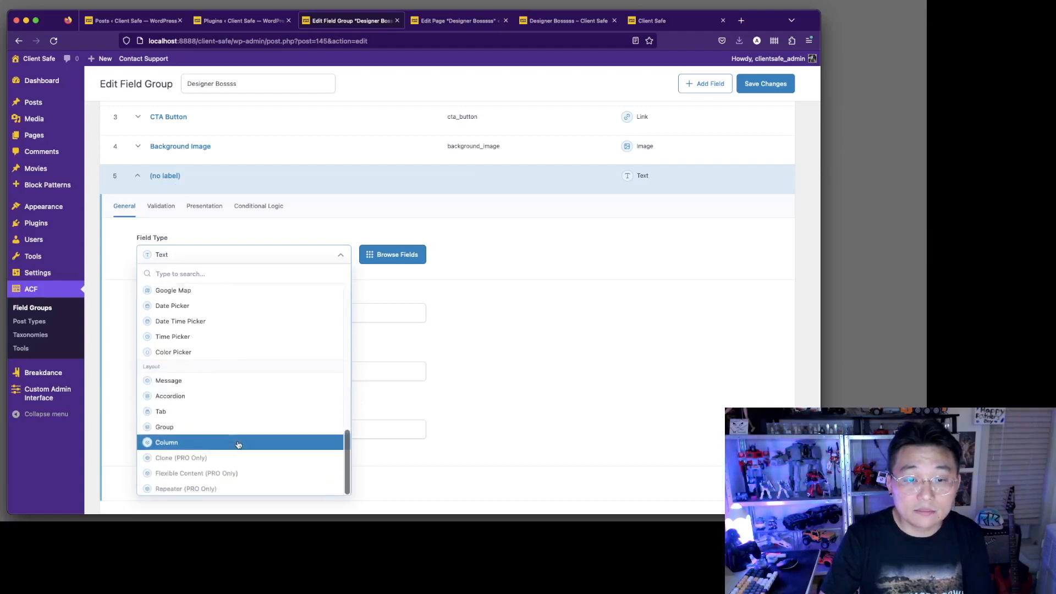
click(224, 442)
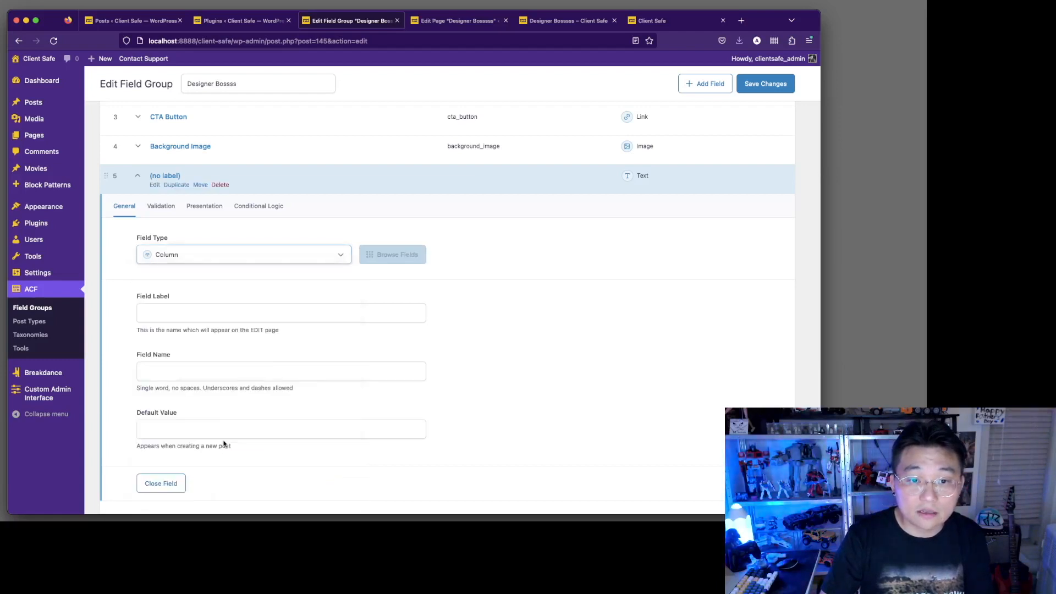
click(343, 315)
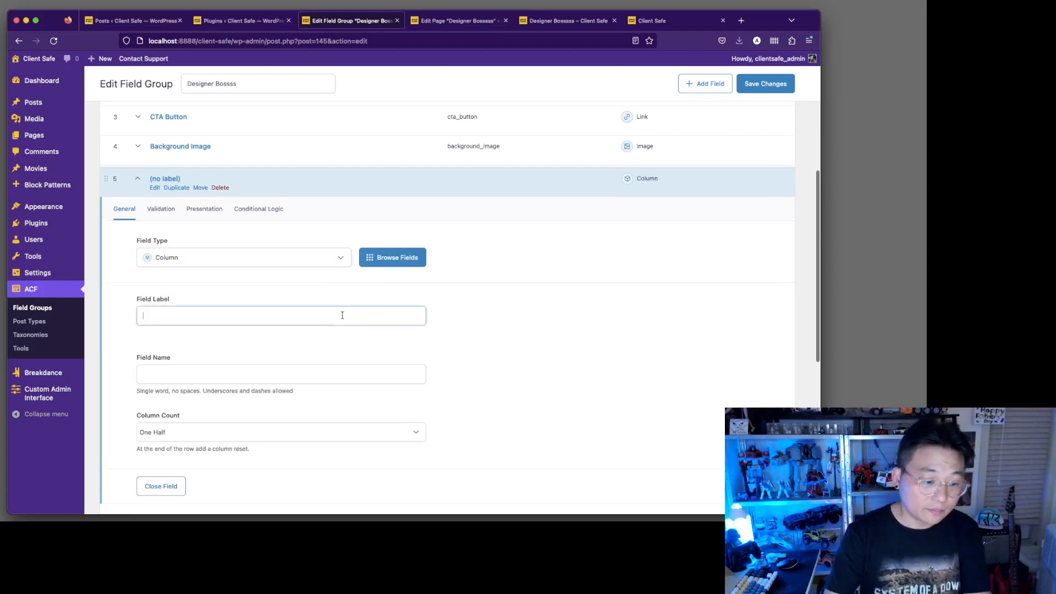
text(1 xol)
key(BackSpace)
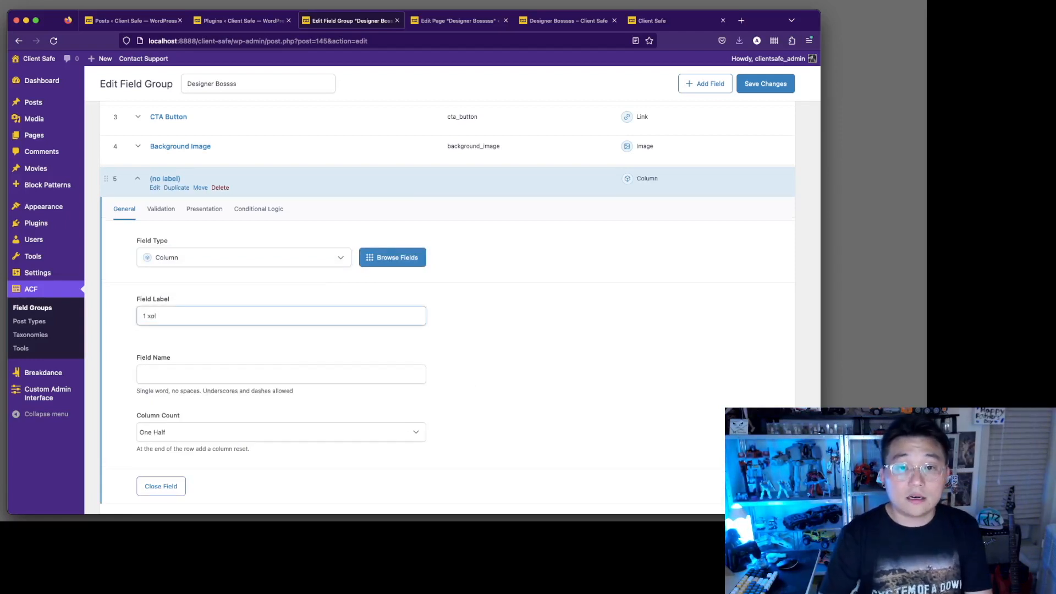
text(l)
click(676, 383)
click(157, 179)
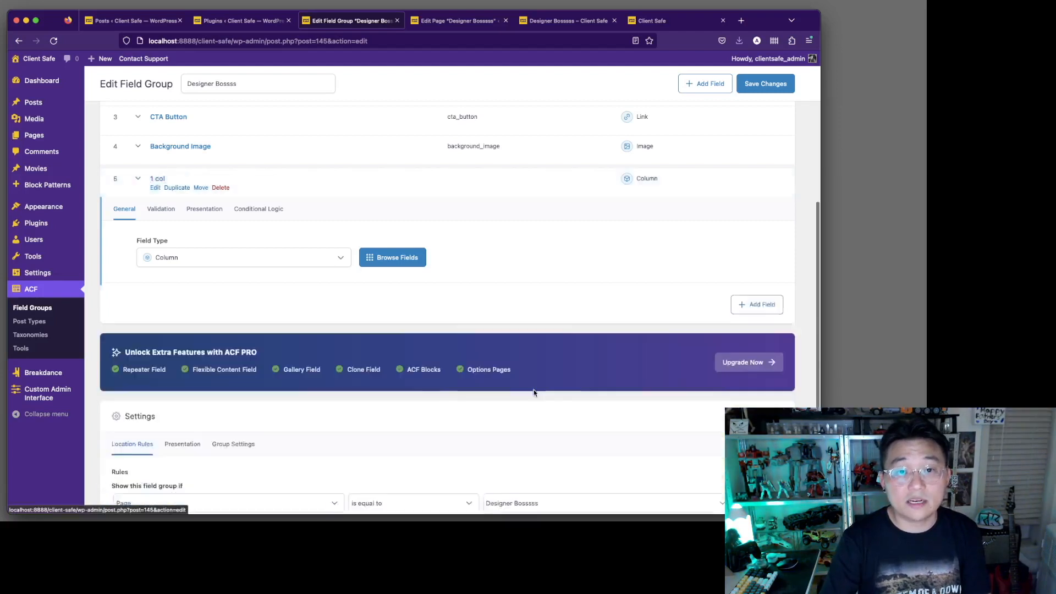
drag(106, 313, 105, 192)
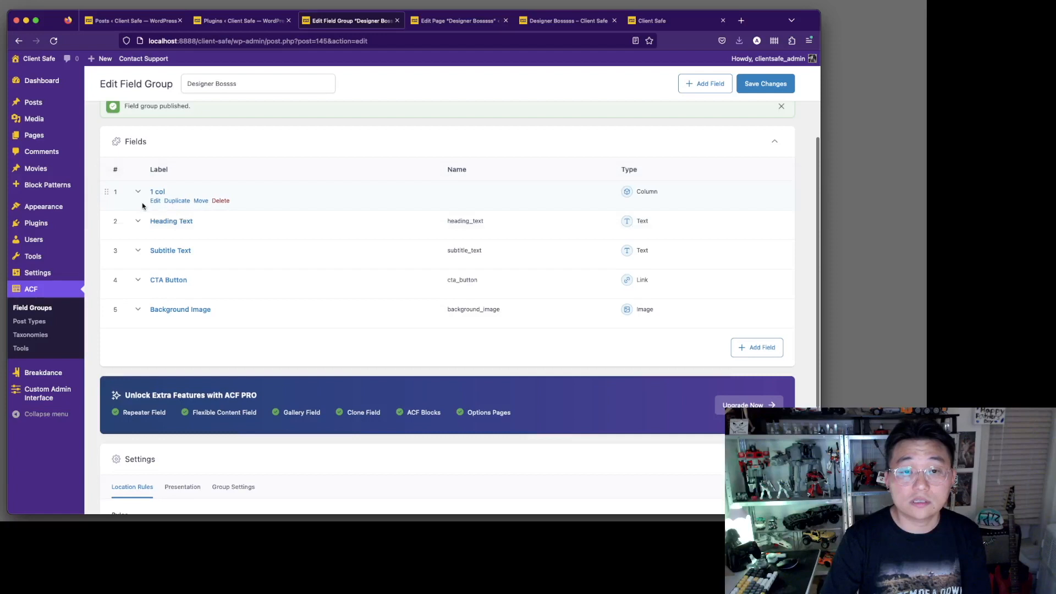
Duplicate the 1 col field and place the copy between CTA Button and Background Image
click(172, 201)
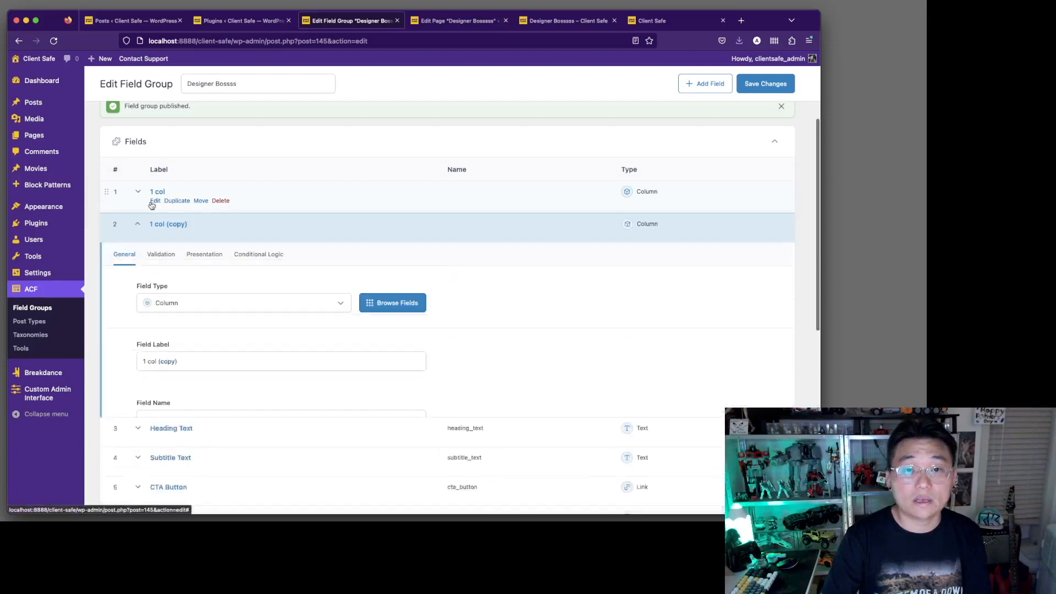
click(139, 226)
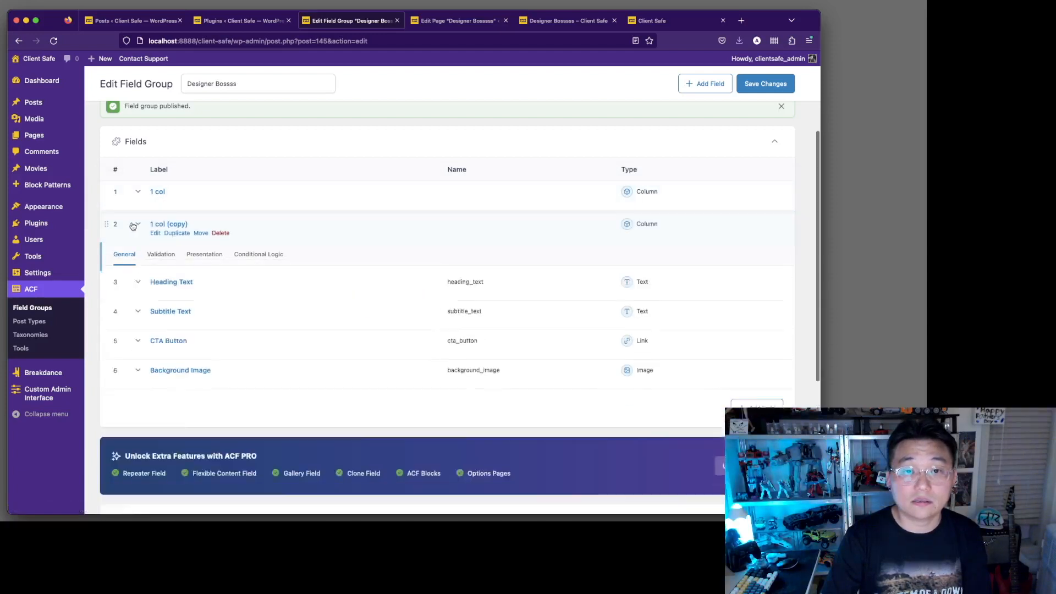
drag(104, 224, 105, 324)
Duplicate the copied column field, set the new one's column count to Reset, and move it below Background Image
click(175, 323)
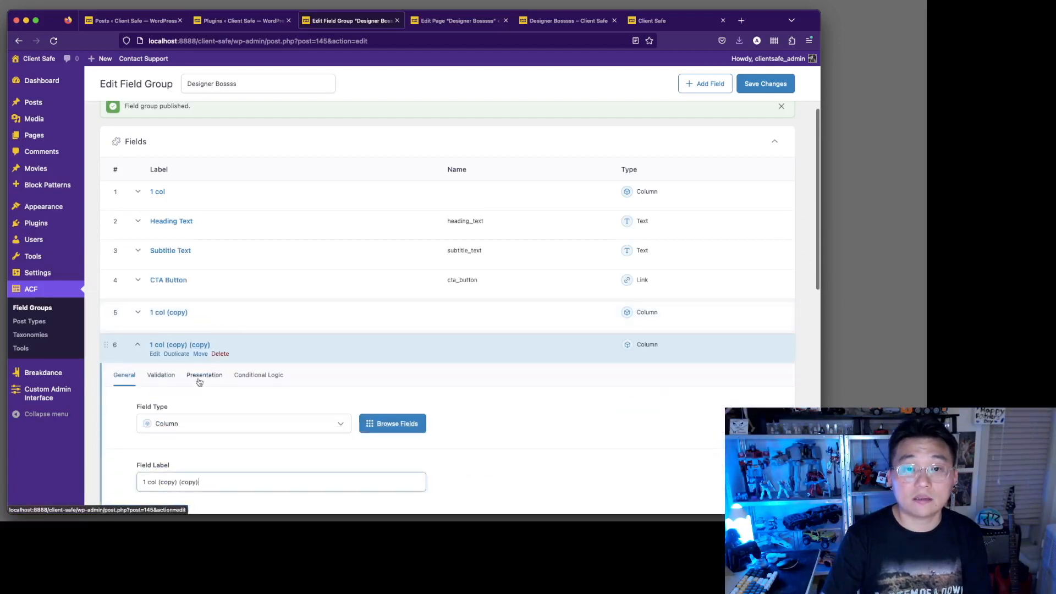
scroll(152, 340, down, 5)
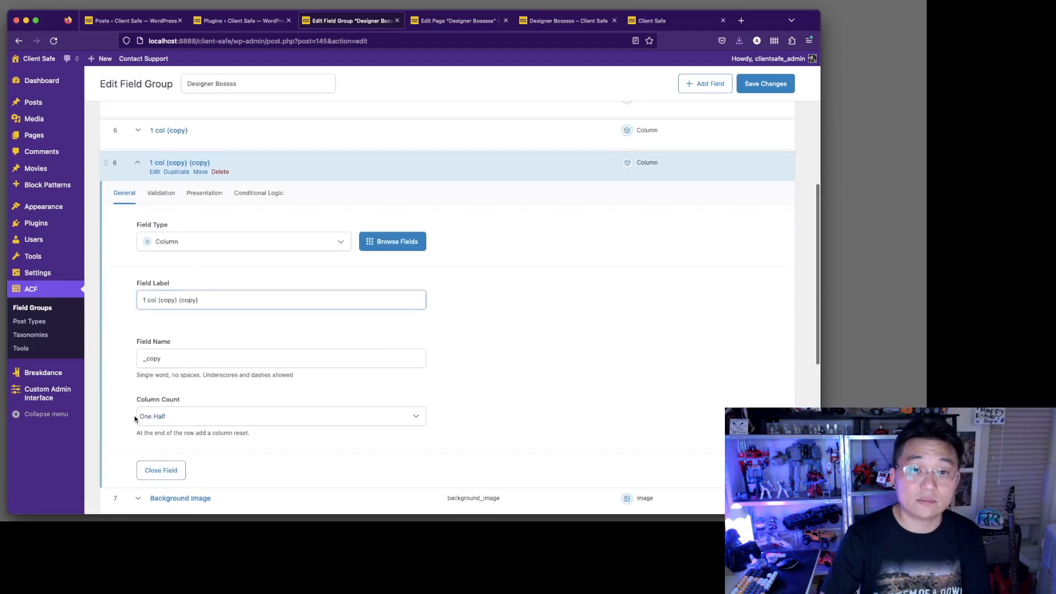
click(178, 419)
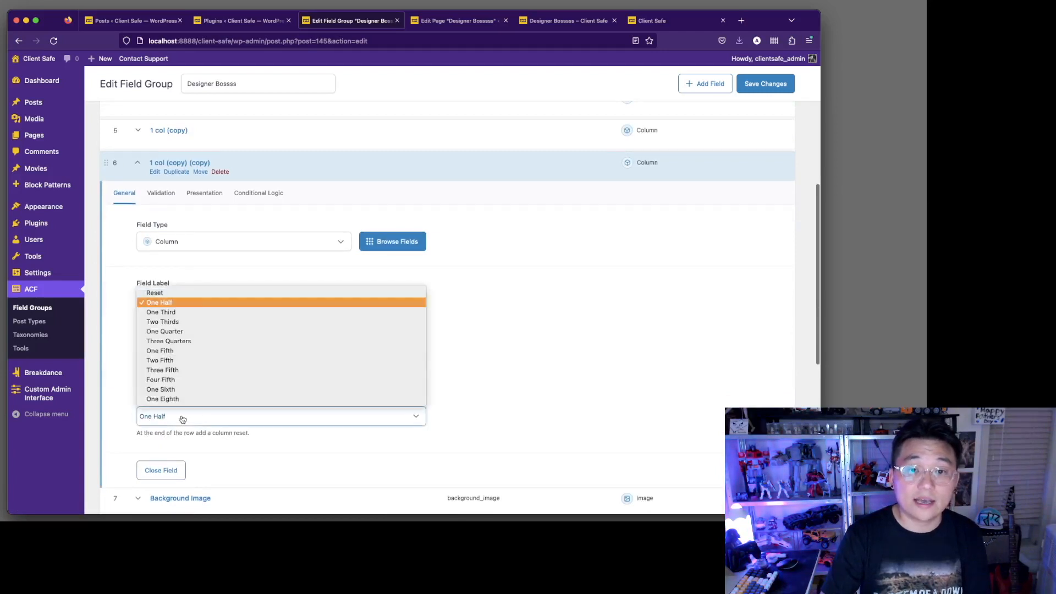
click(170, 290)
click(163, 162)
drag(108, 164, 107, 209)
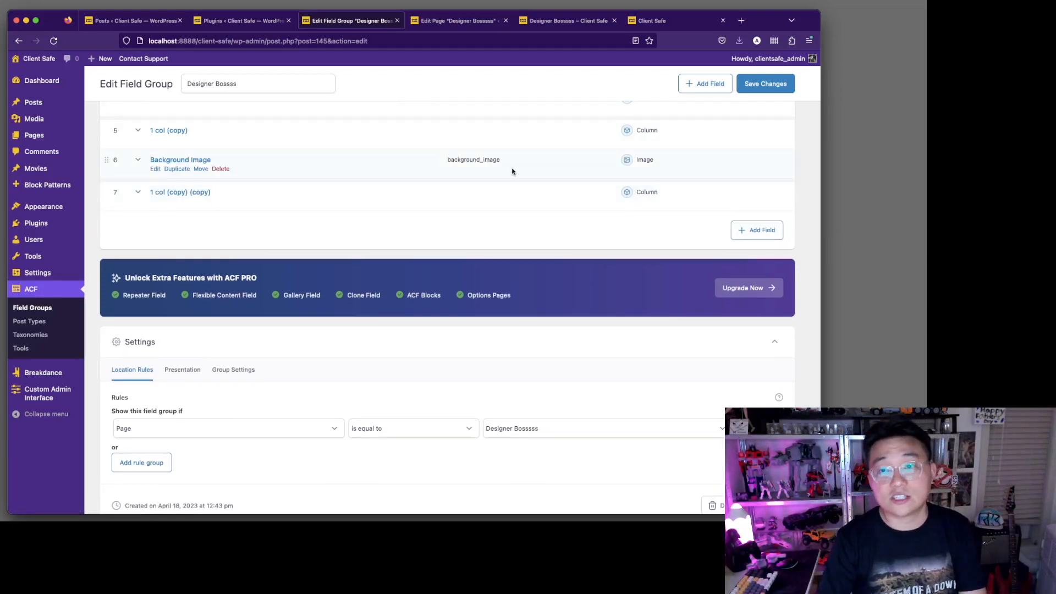
Save the field group changes and reload the Designer Bosssss page editor to load the custom fields
scroll(513, 170, up, 3)
click(759, 88)
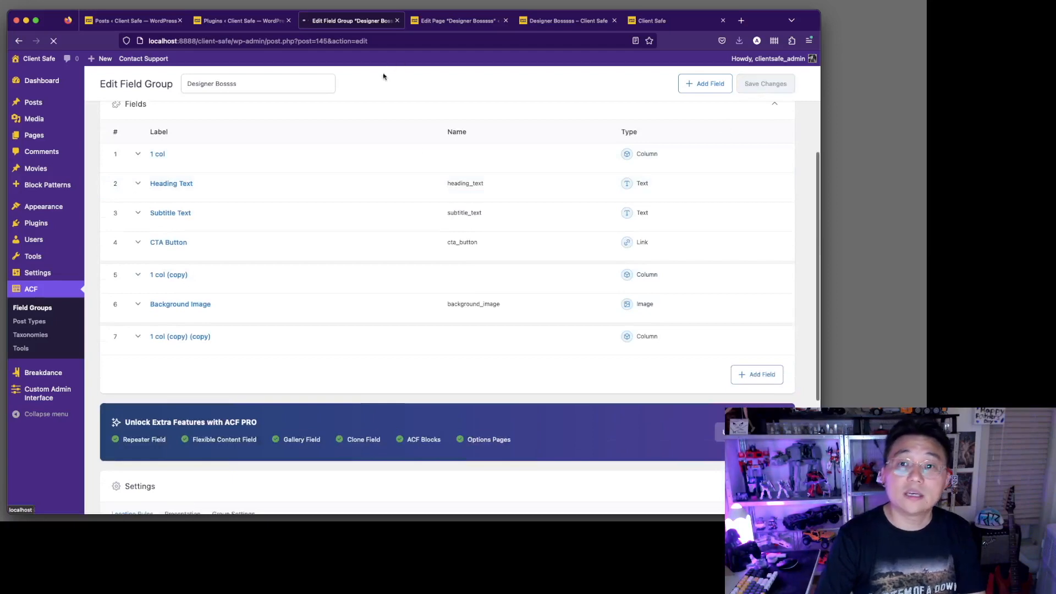
click(458, 21)
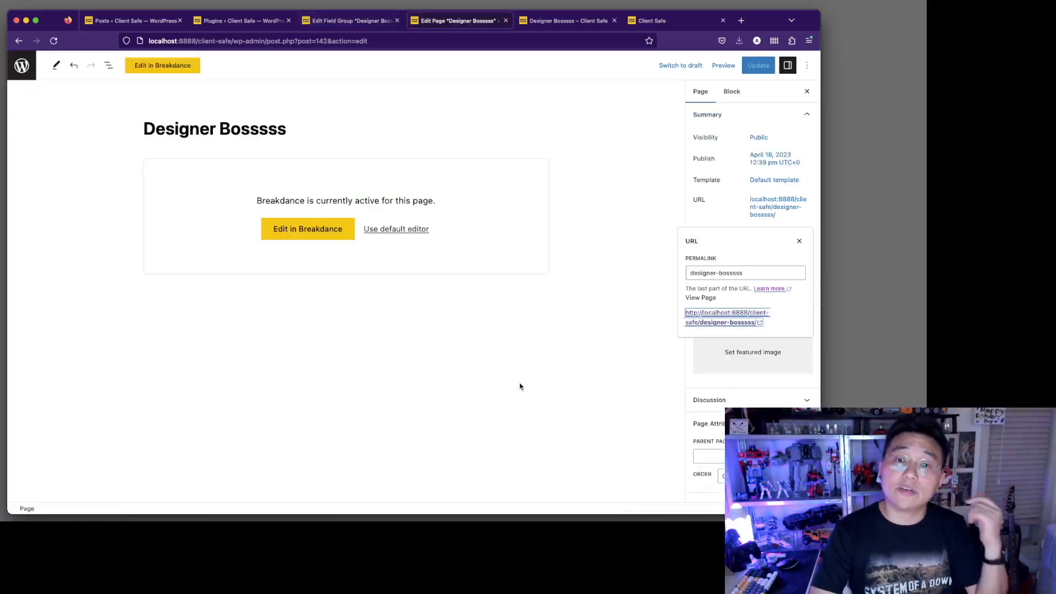
key(super+r)
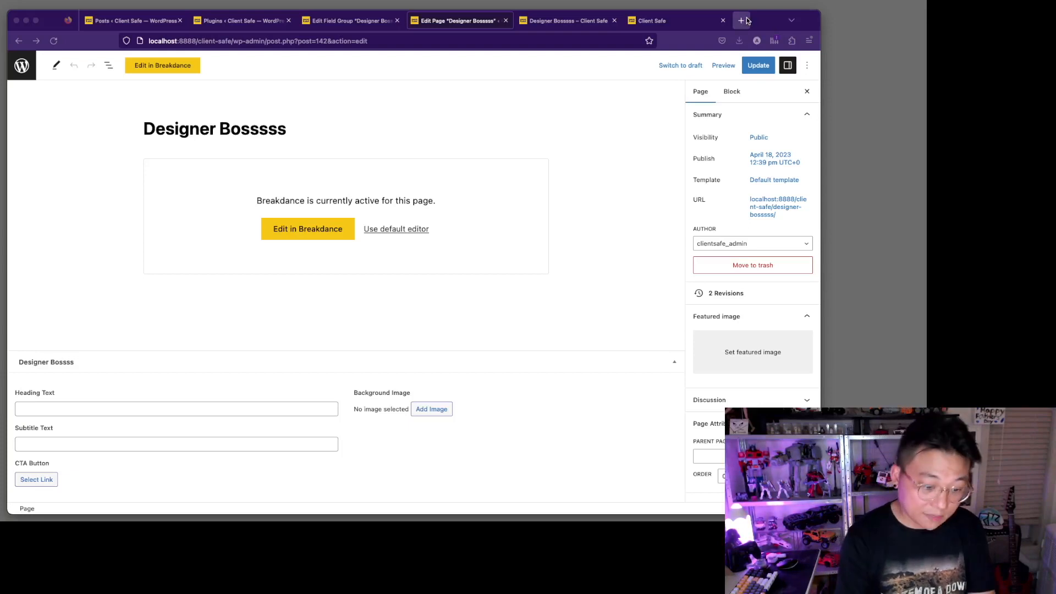
Generate five medium paragraphs of placeholder text at cupcakeipsum.com in a new tab and put them in a text editor beside the browser
click(747, 20)
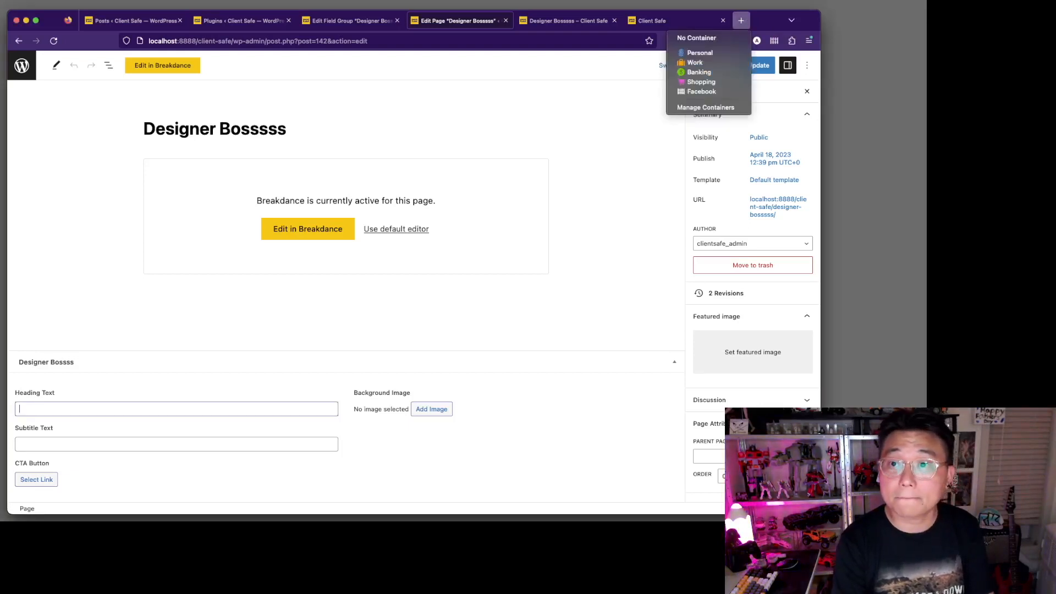
key(Escape)
click(741, 21)
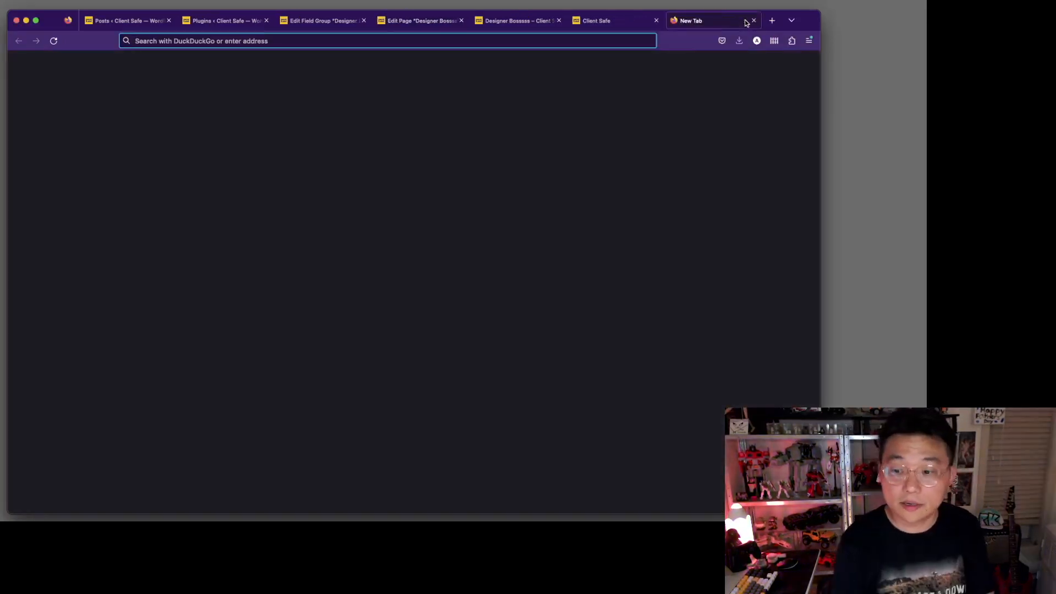
text(cupcakeipsum.com)
key(Return)
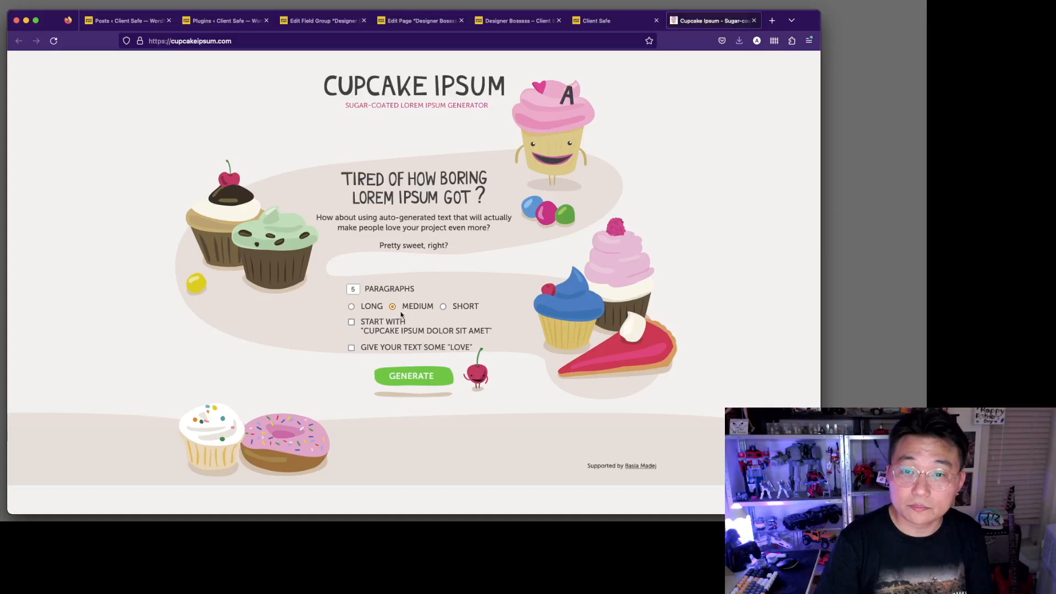
click(410, 376)
scroll(518, 396, down, 6)
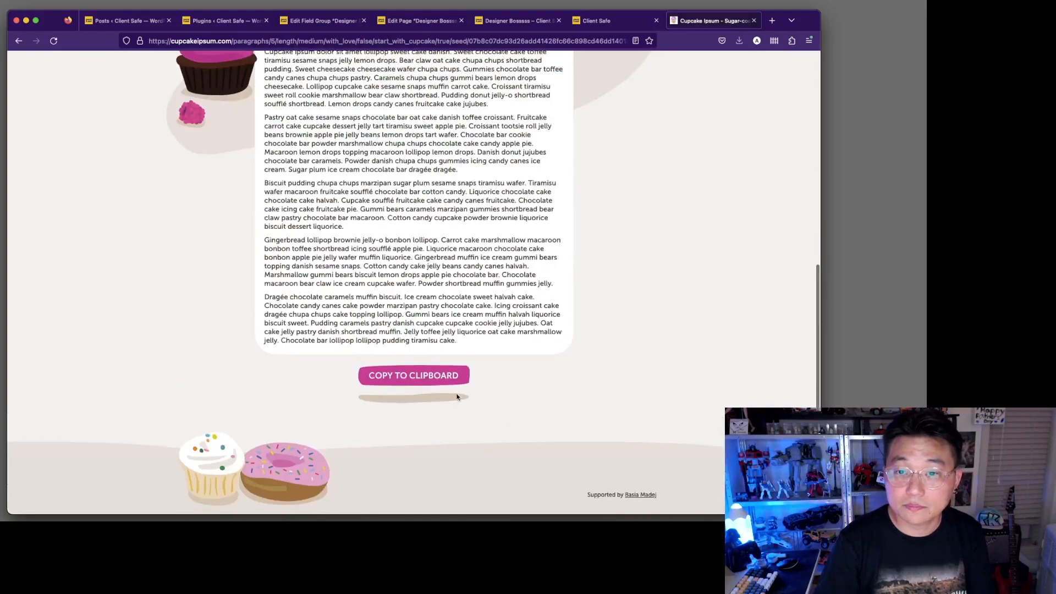
drag(641, 517, 912, 43)
click(448, 27)
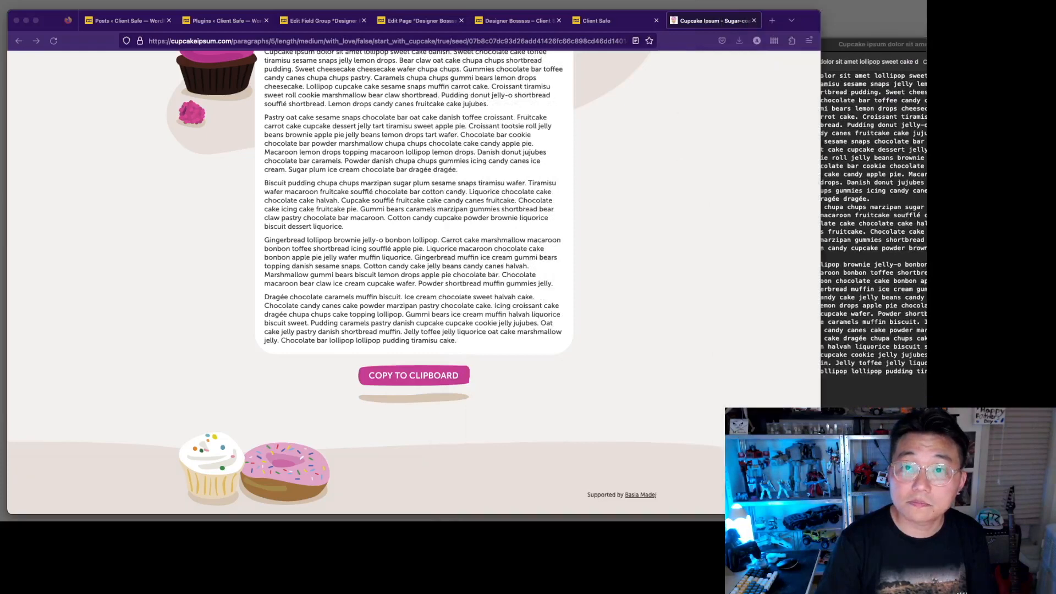
Close the Cupcake Ipsum page and separate the five placeholder paragraphs in the text editor with blank lines
click(684, 136)
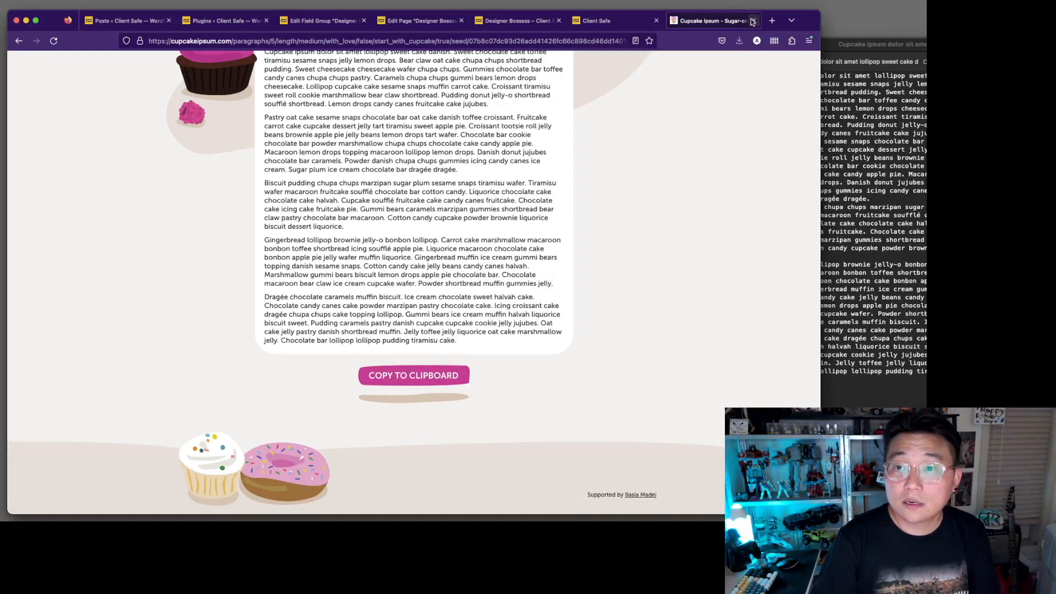
click(752, 21)
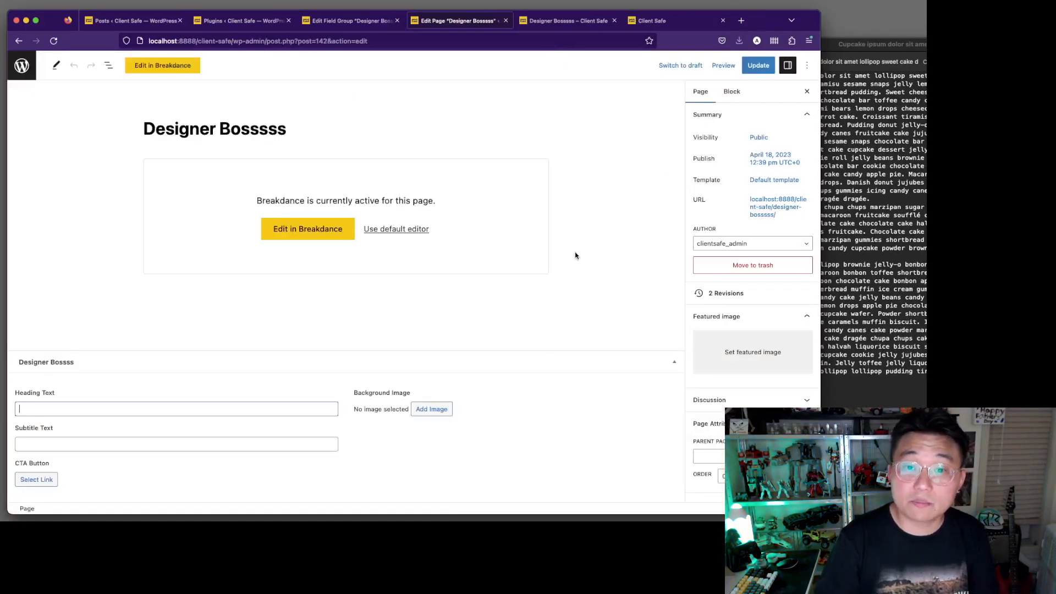
key(super+Tab)
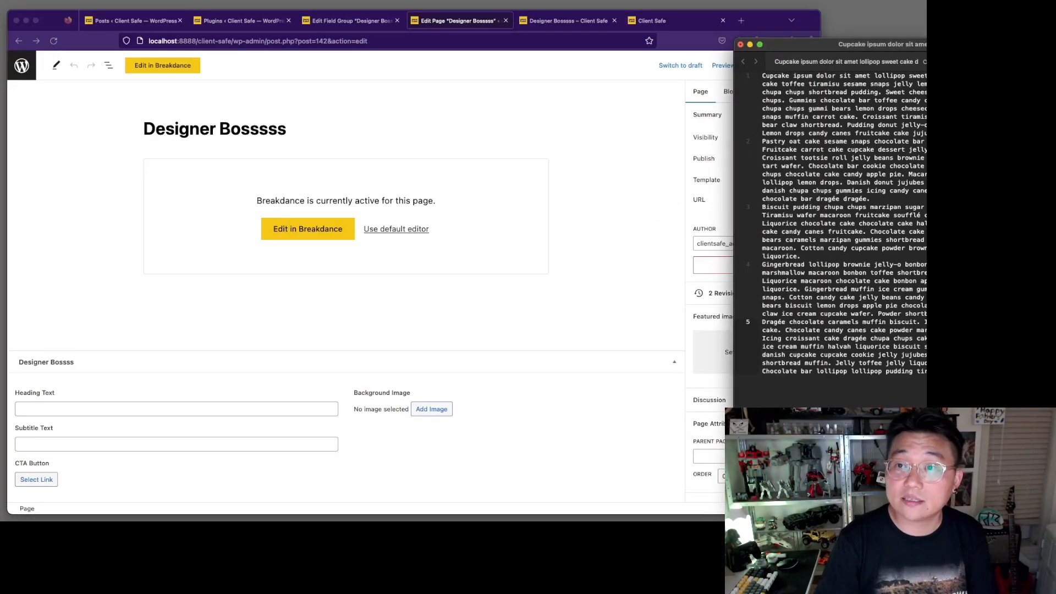
drag(990, 44, 946, 41)
key(Return)
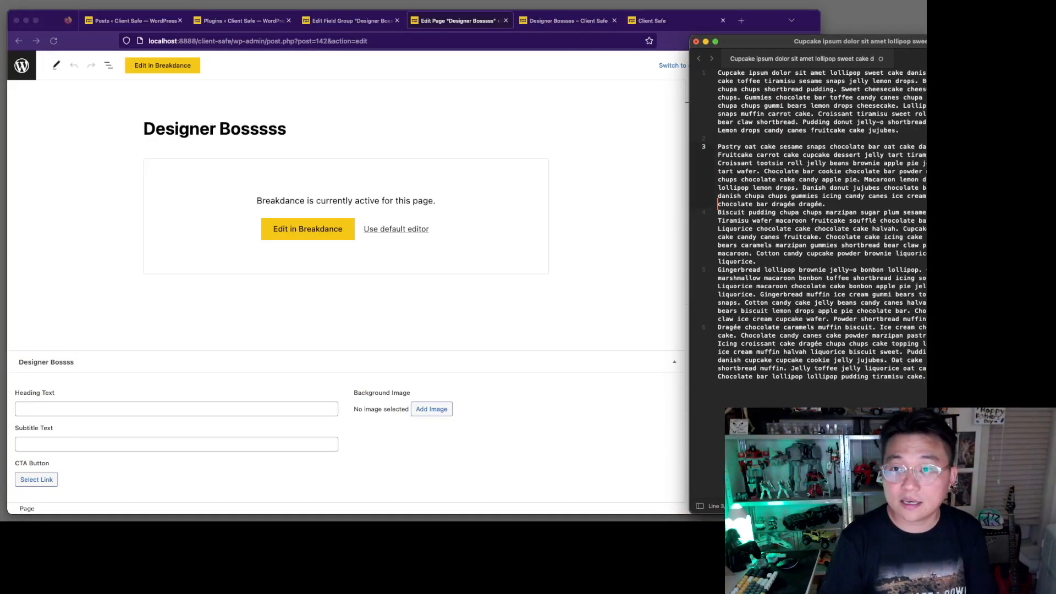
key(Return)
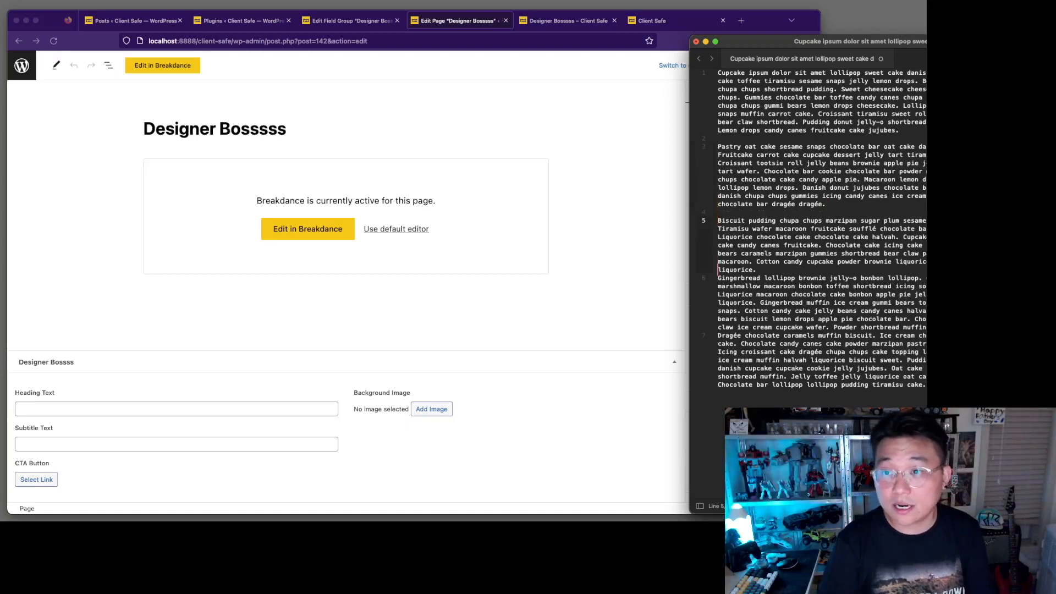
key(Return)
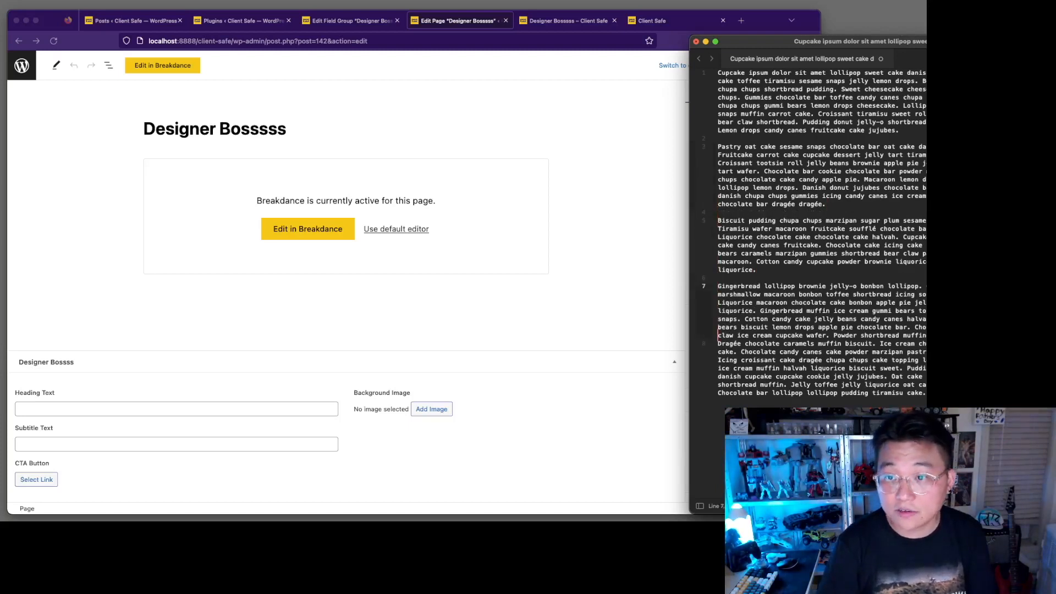
key(Down)
key(Return)
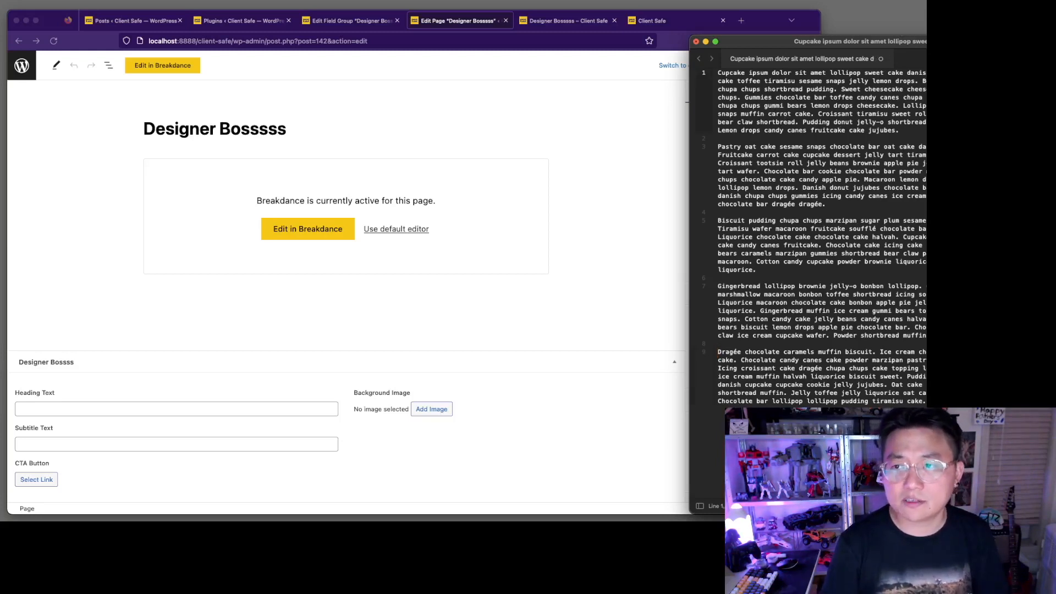
Copy the opening words "Cupcake ipsum dolor sit amet lollipop sweet cake danish" from the text editor into the page's Heading Text field
key(shift+super+Left)
key(super+c)
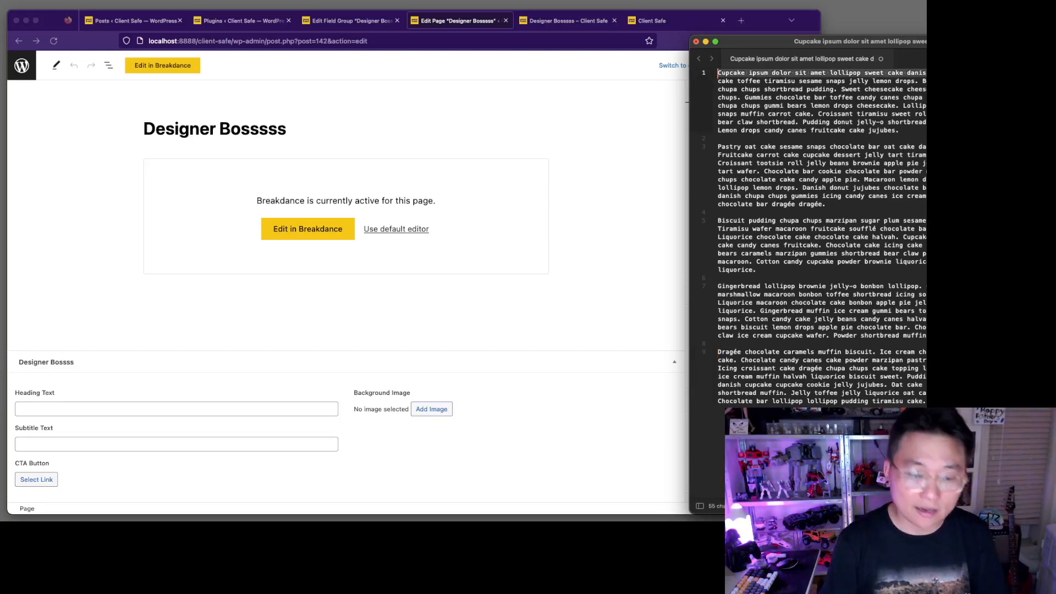
click(170, 414)
key(super+v)
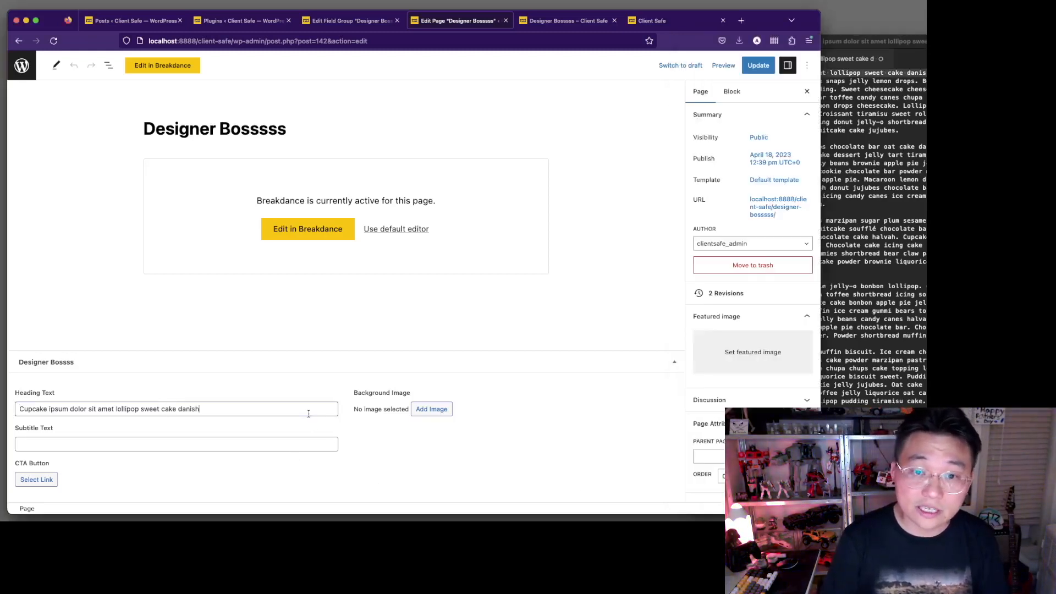
Copy the placeholder text from "Sweet chocolate cake toffee tiramisu" through "shortbread pudding." into the Subtitle Text field
key(super+Tab)
click(937, 74)
drag(937, 73, 838, 87)
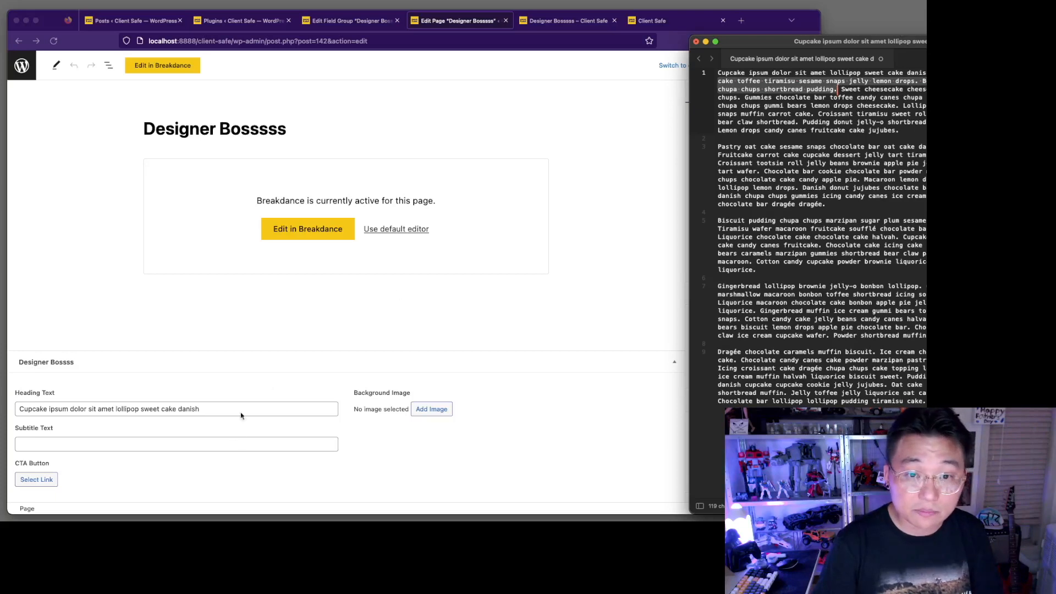
click(236, 447)
key(super+v)
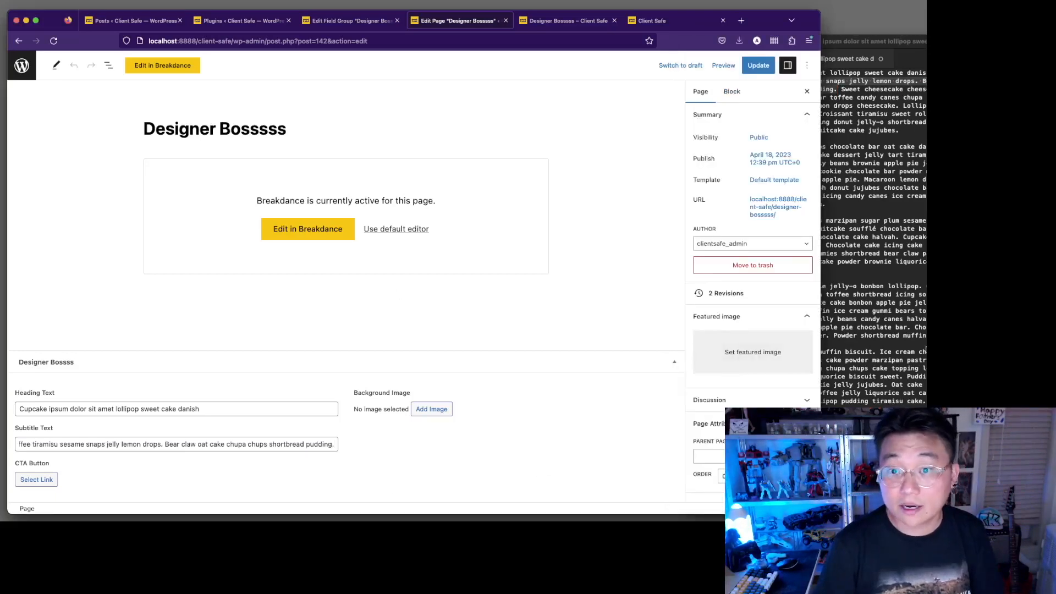
Set the Background Image field to the media library photo of the blue and orange house fronts
click(431, 410)
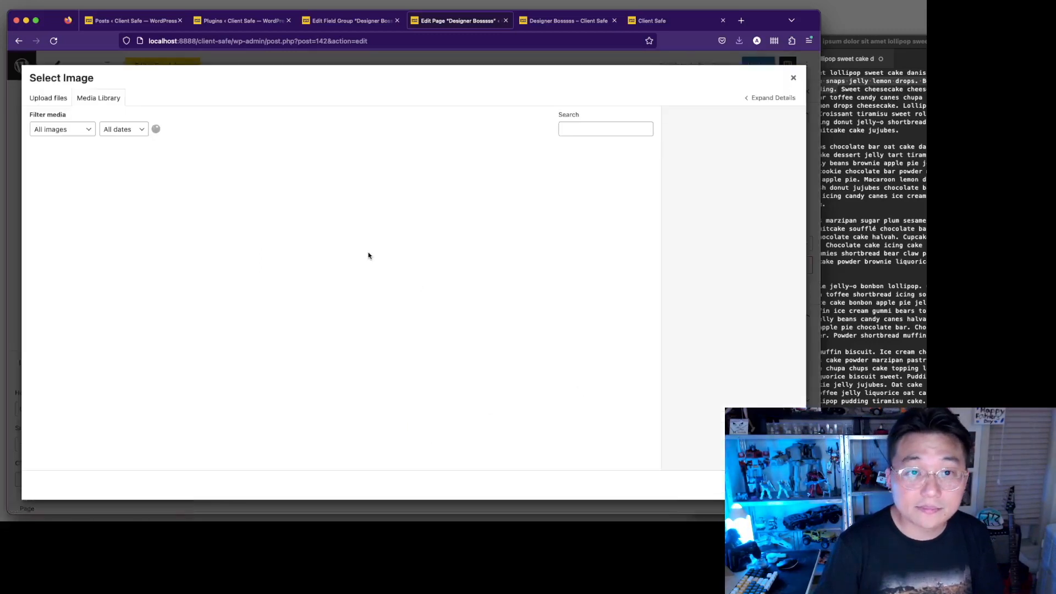
click(228, 187)
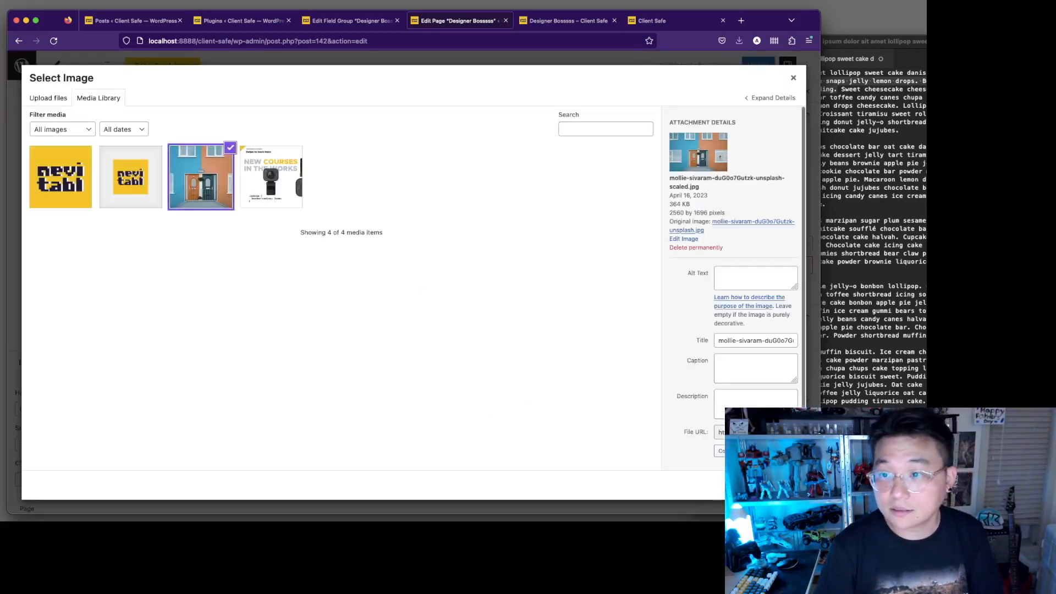
click(776, 486)
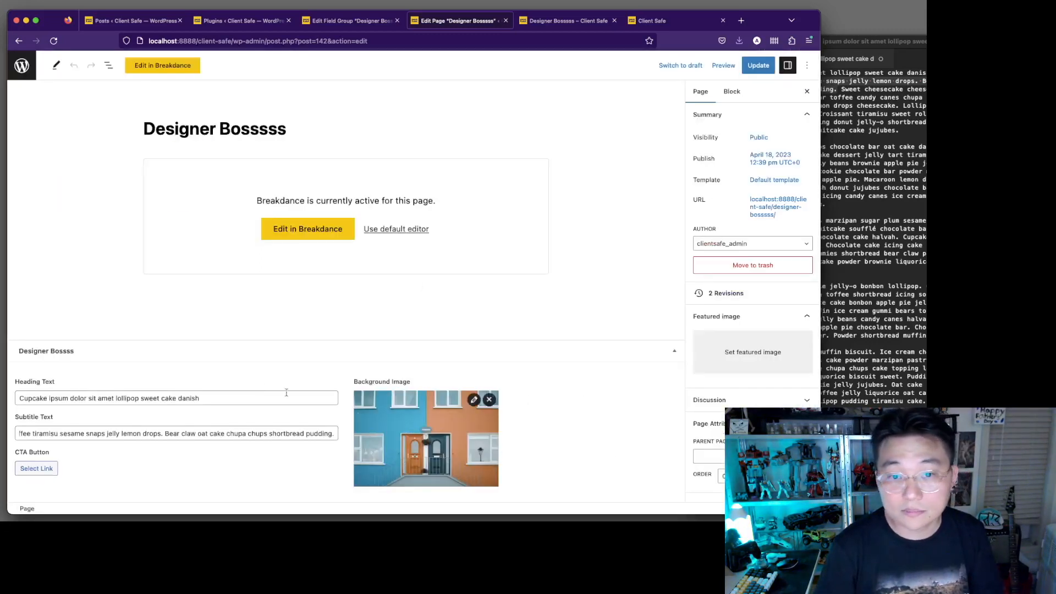
click(45, 467)
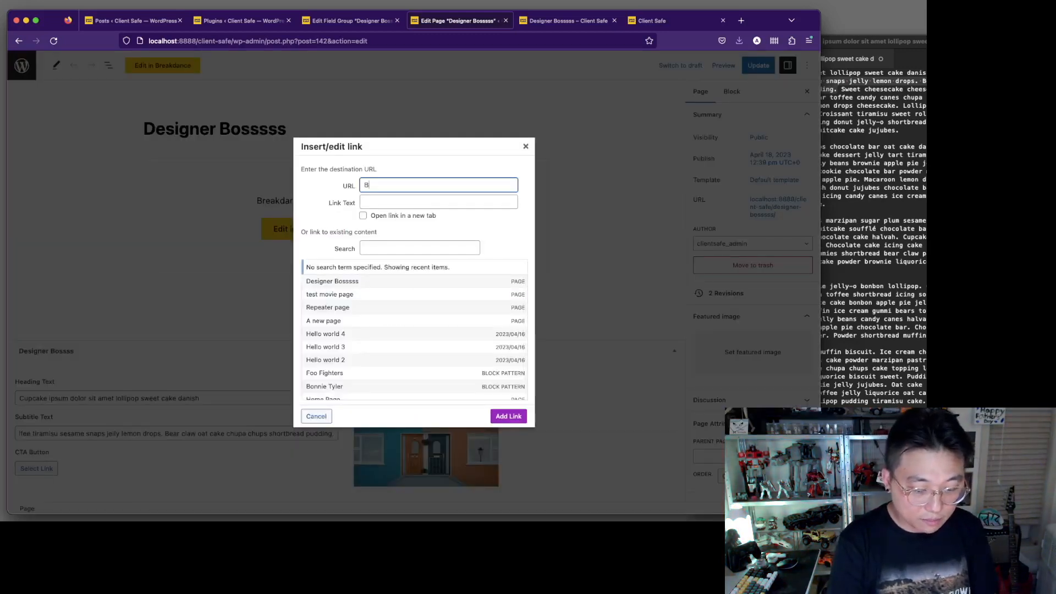
text(Buy Now)
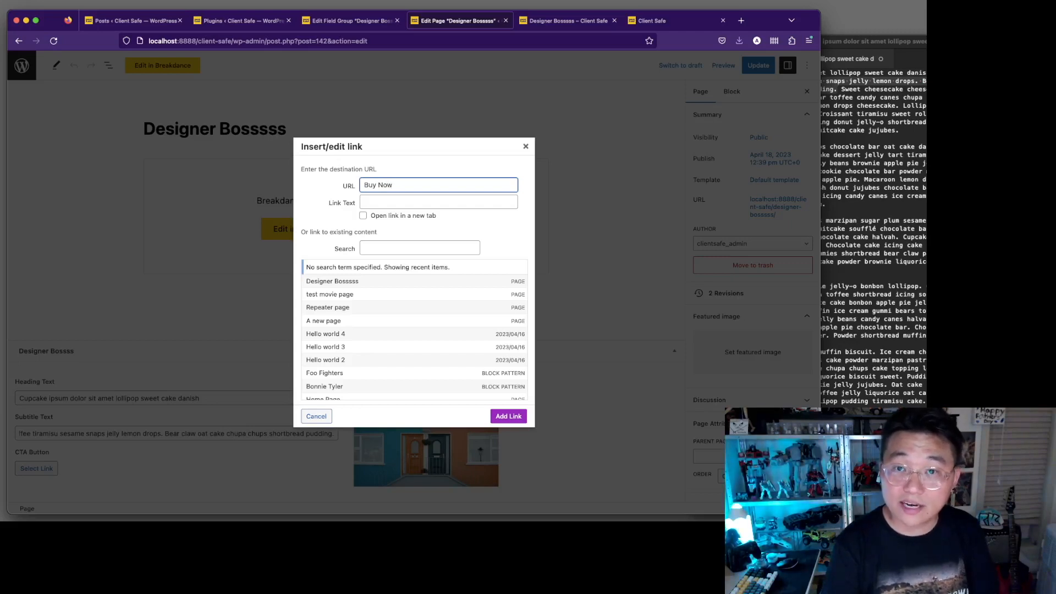
key(Tab)
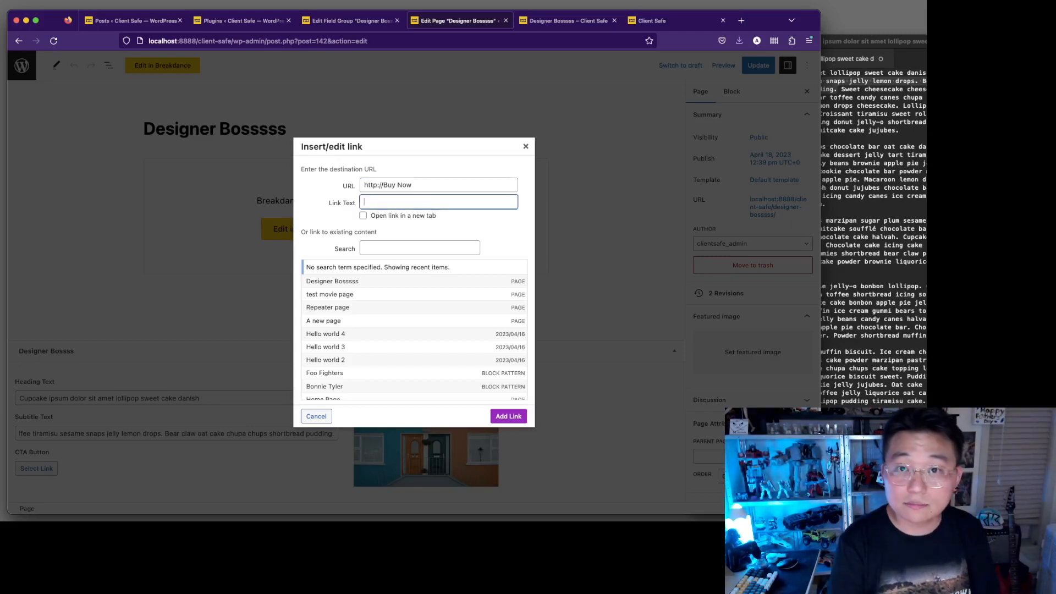
key(shift+Tab)
key(Right)
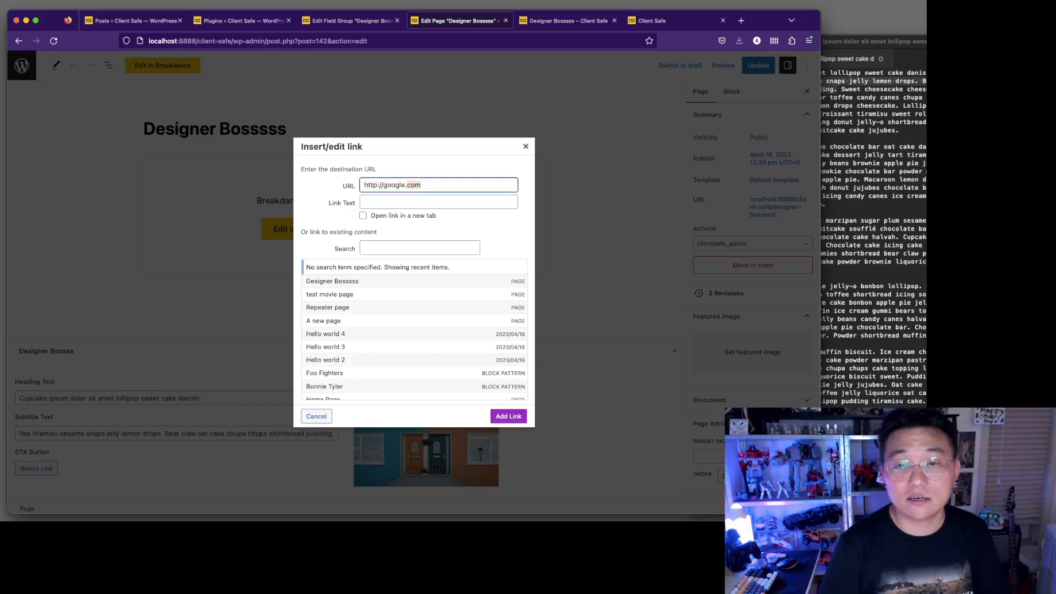
text(in)
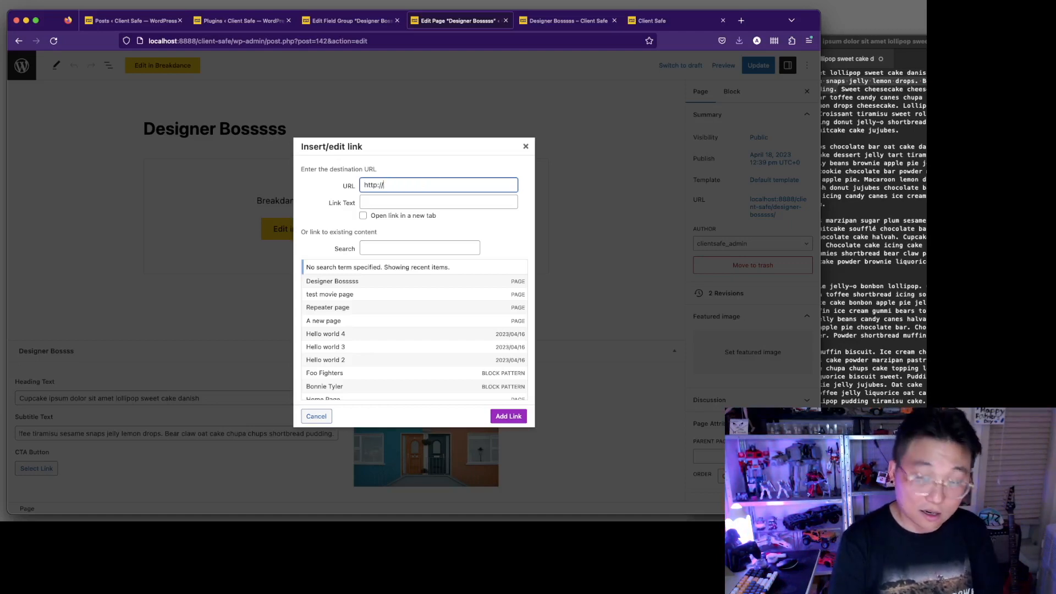
text(mostinevitable.com)
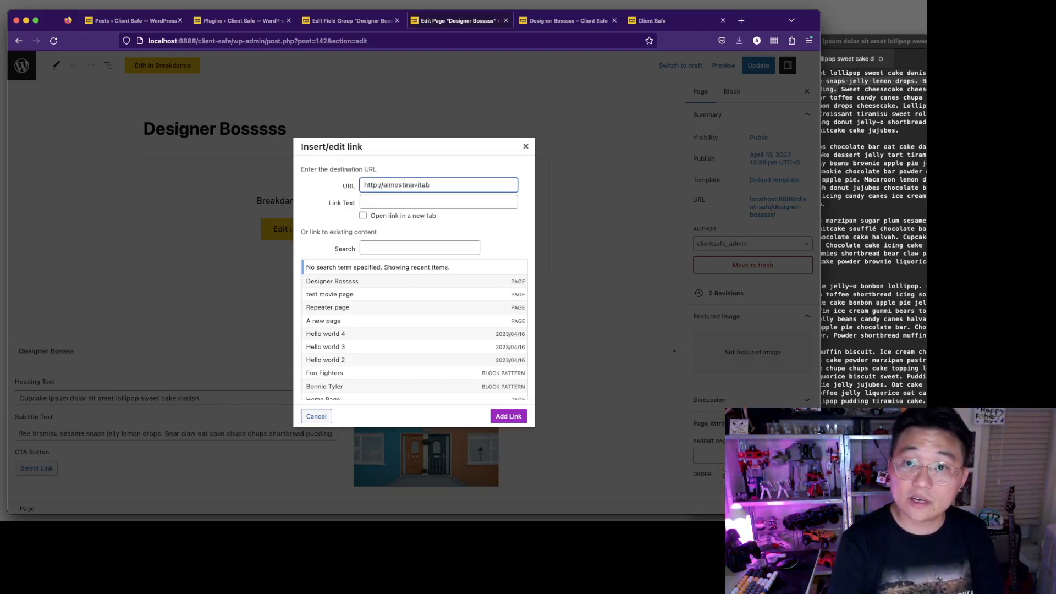
key(Tab)
text(B)
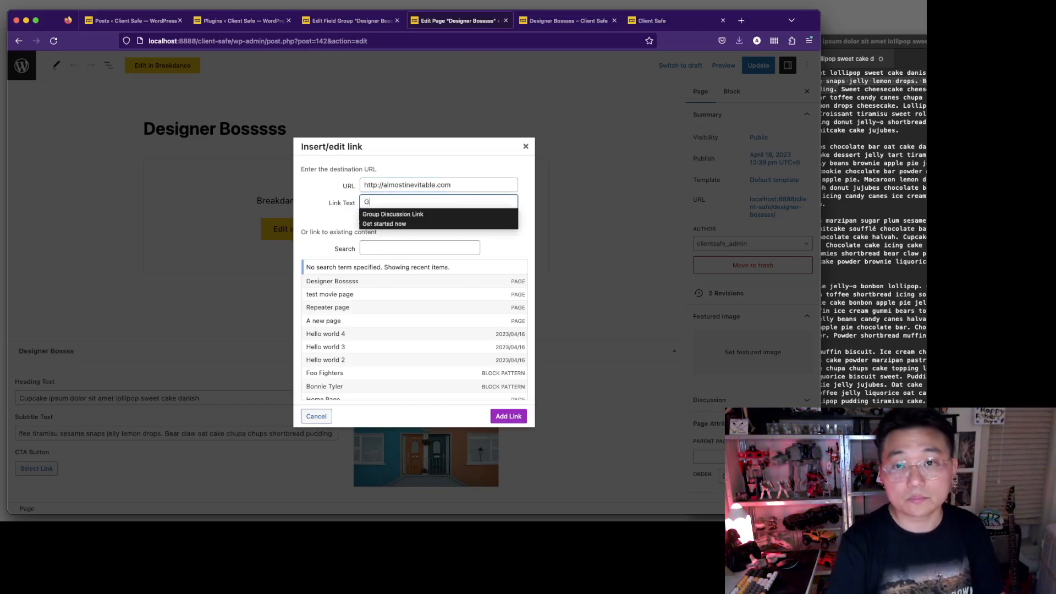
text(uy Now)
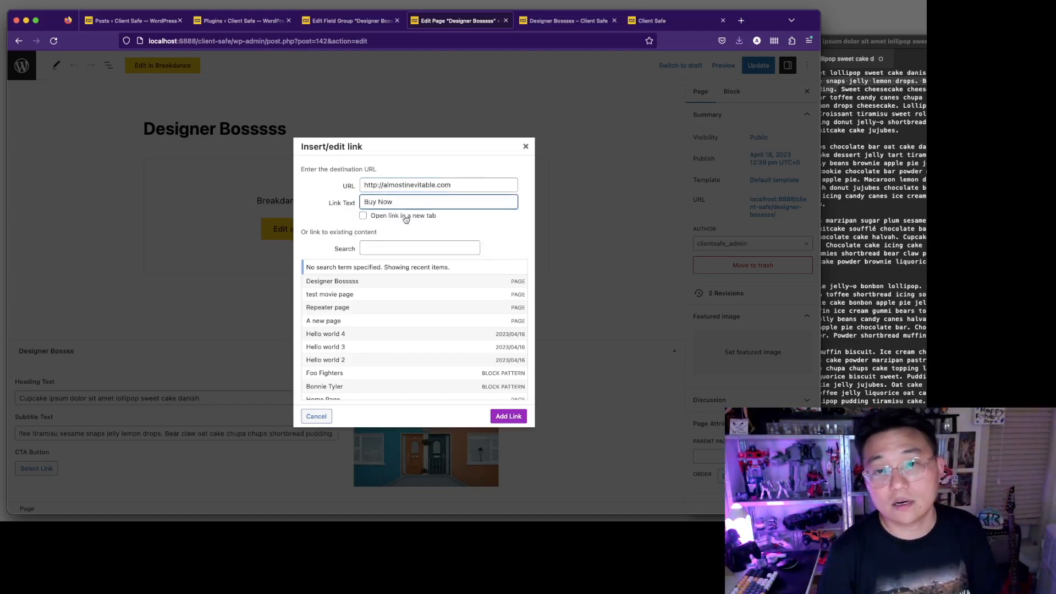
click(405, 218)
click(503, 414)
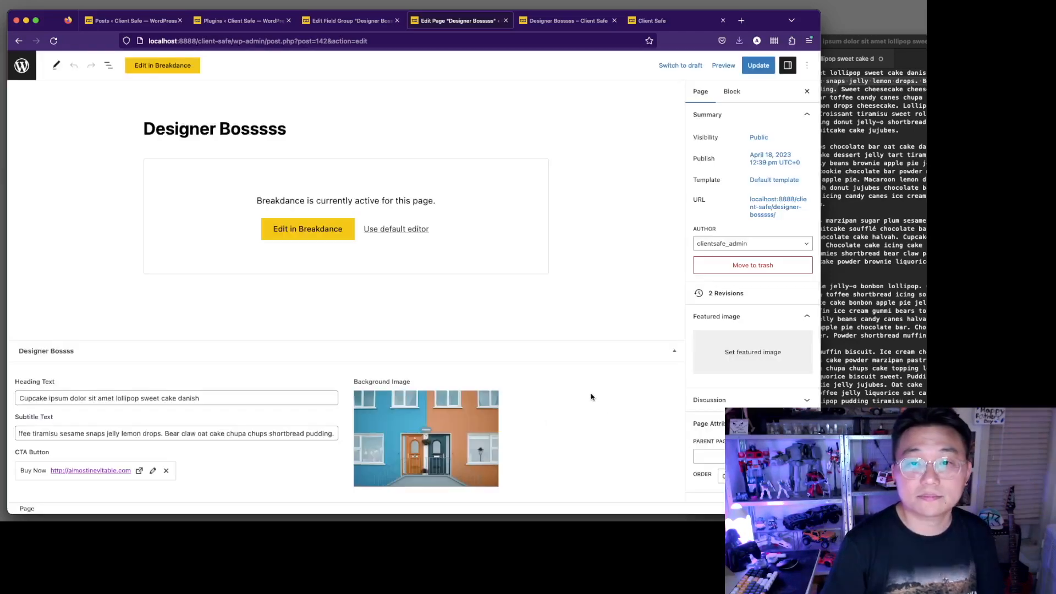
click(759, 65)
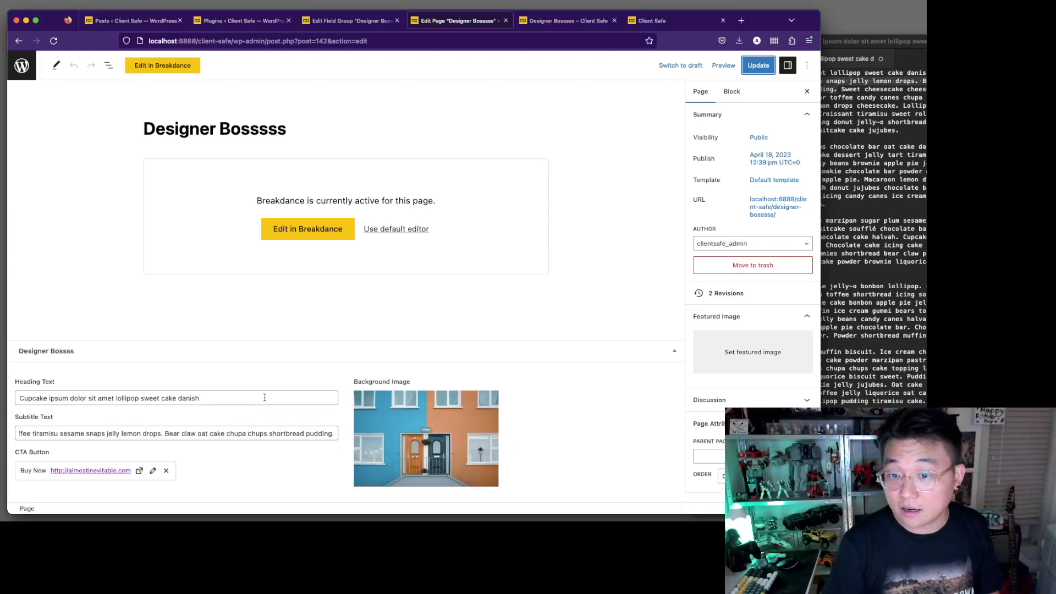
Open the page in Breakdance and replace the hero heading's text with the Designer Bossss Heading Text dynamic field
click(308, 235)
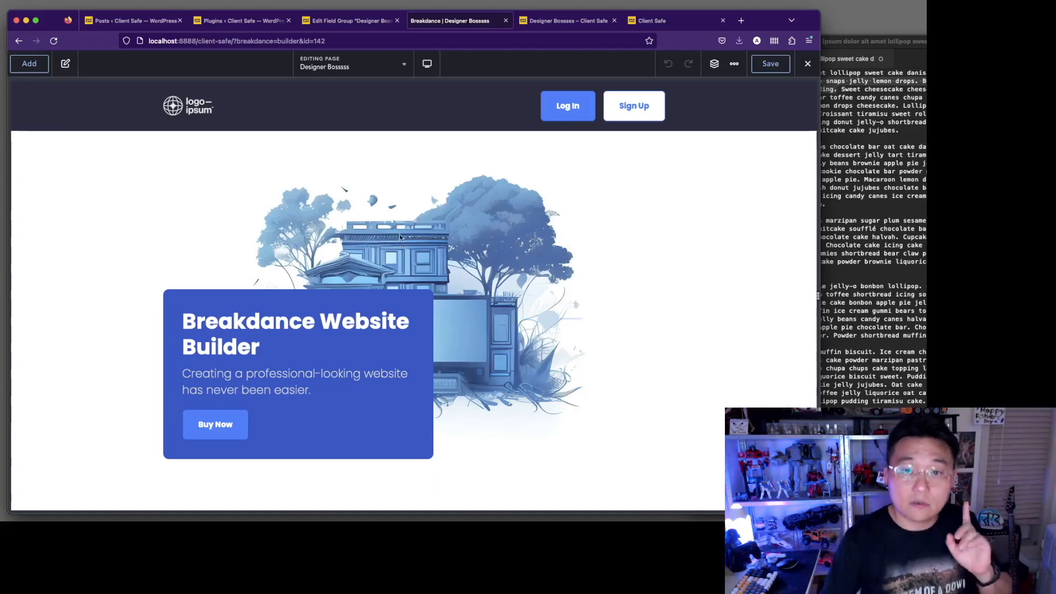
click(309, 325)
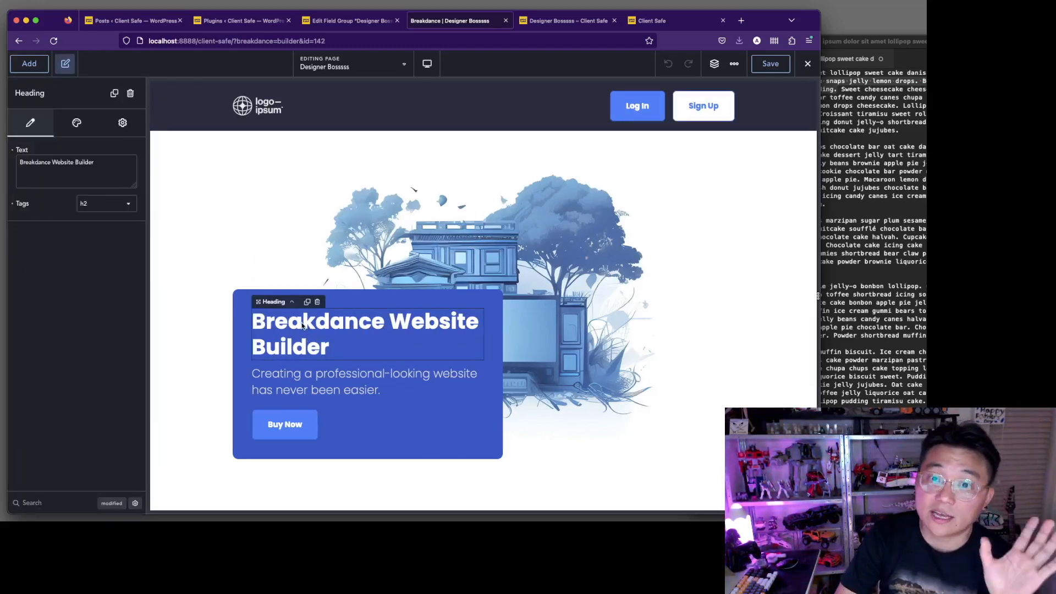
click(75, 175)
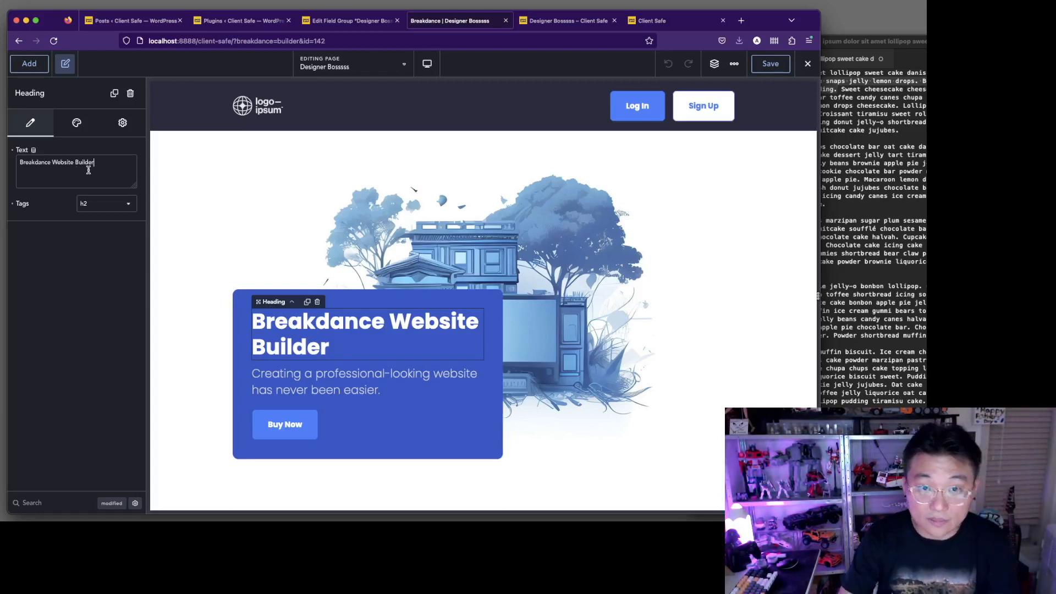
key(super+a)
key(BackSpace)
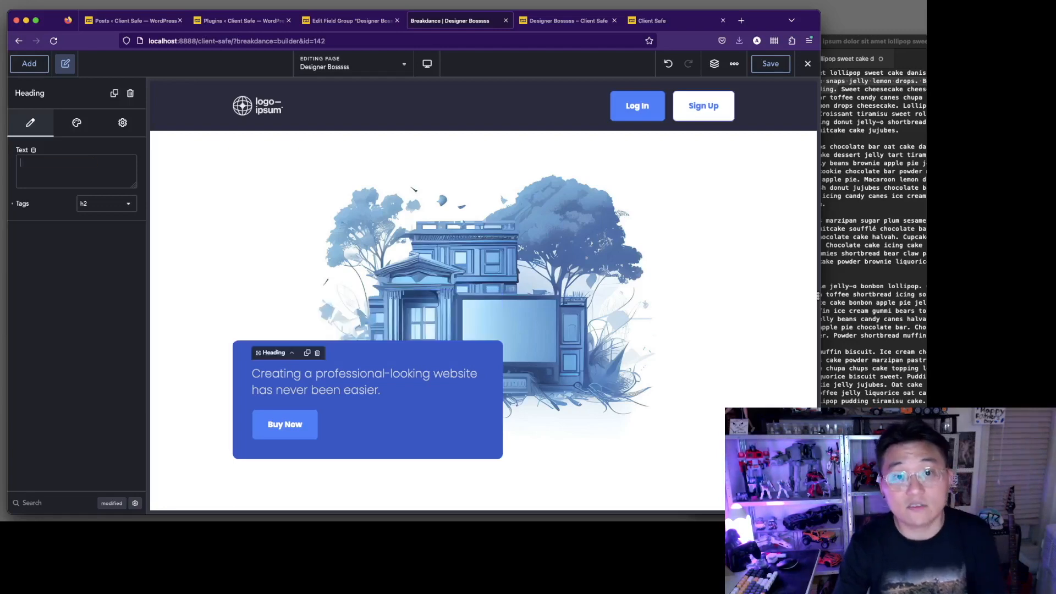
click(34, 150)
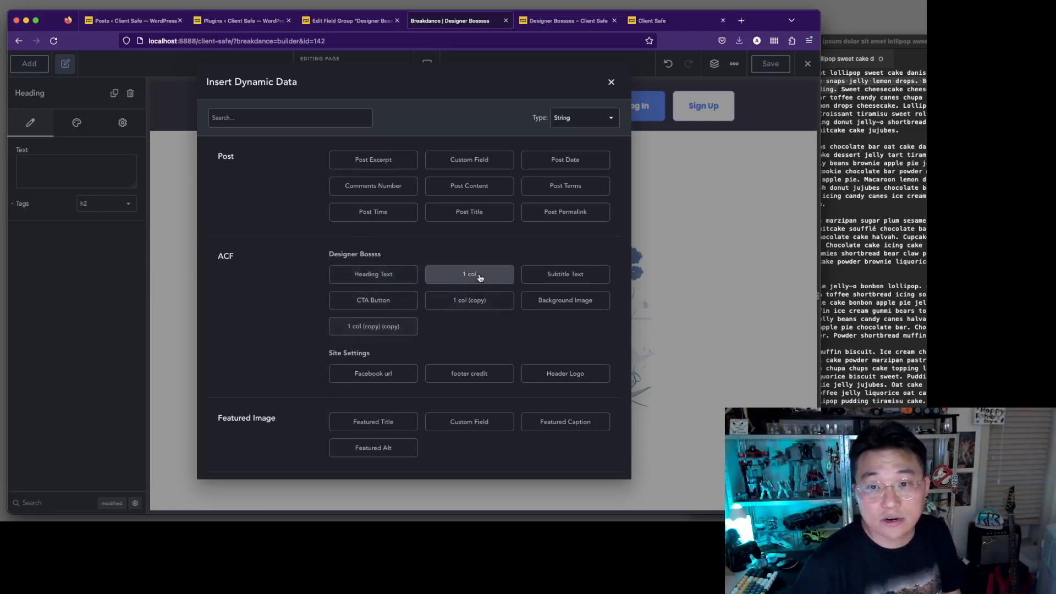
click(379, 282)
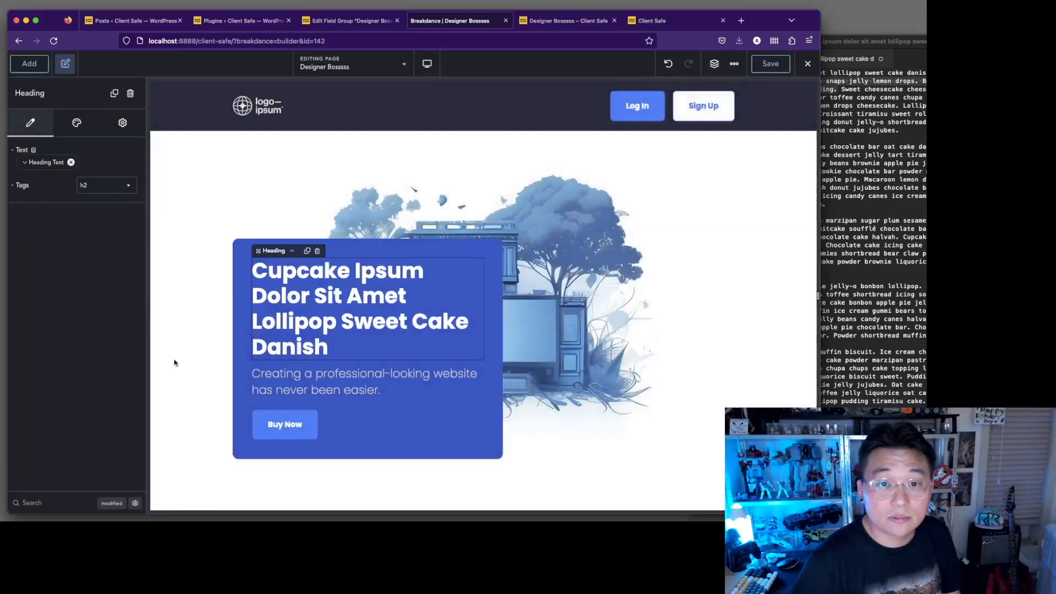
Bind the hero subtitle to the Subtitle Text dynamic field and the Buy Now button's link to the CTA Button field
click(308, 382)
click(34, 151)
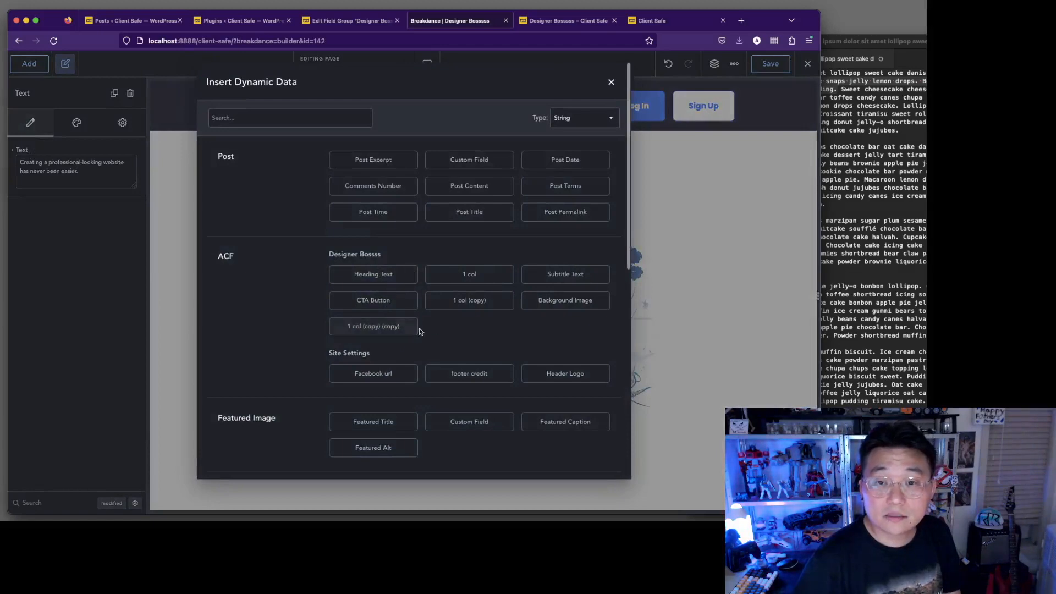
click(588, 275)
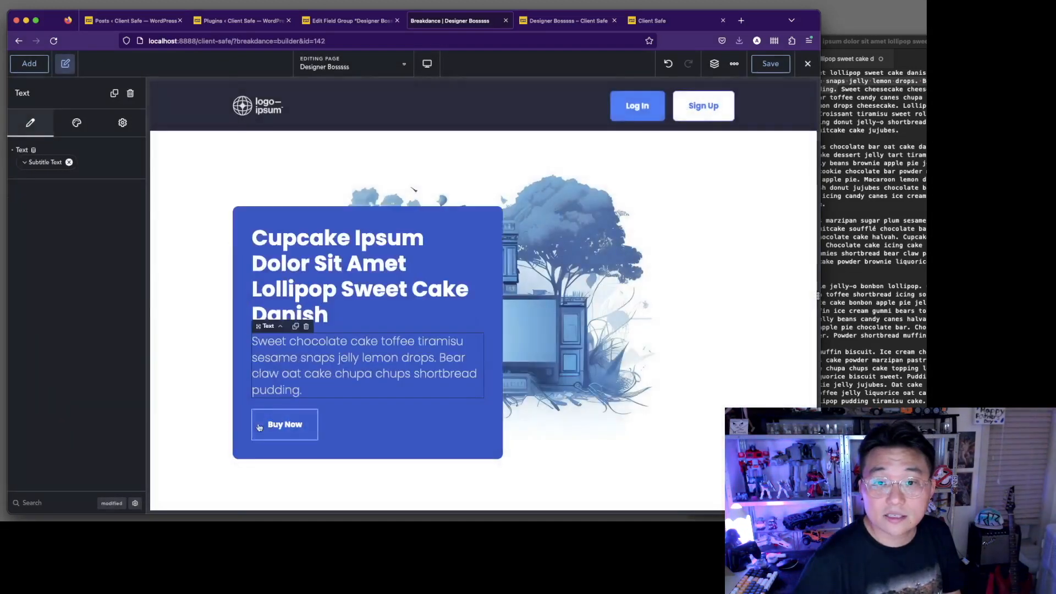
click(268, 425)
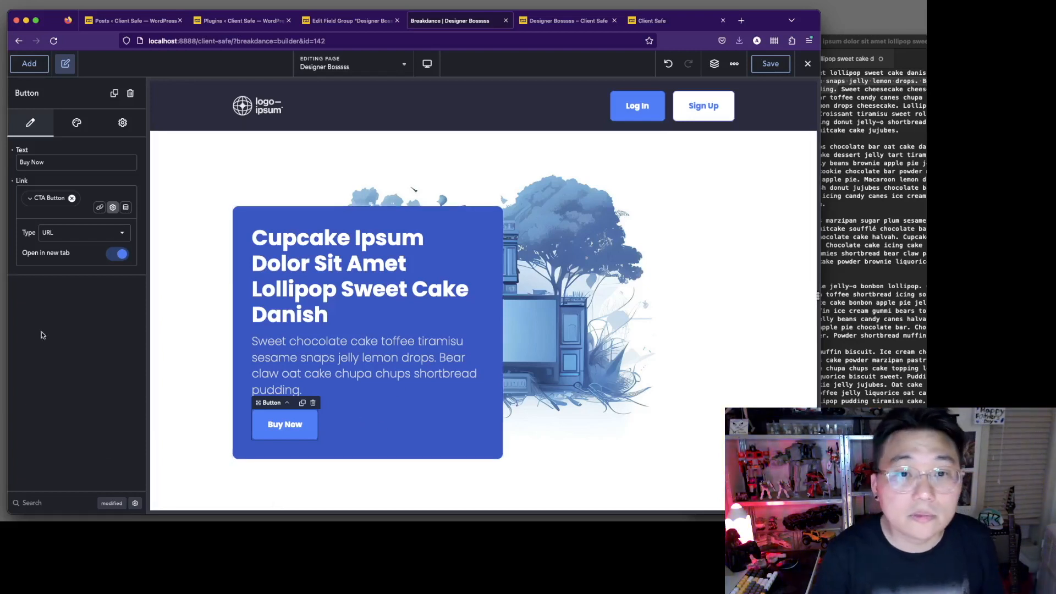
Replace the hero section's background image with the Designer Bossss Background Image dynamic field
click(702, 357)
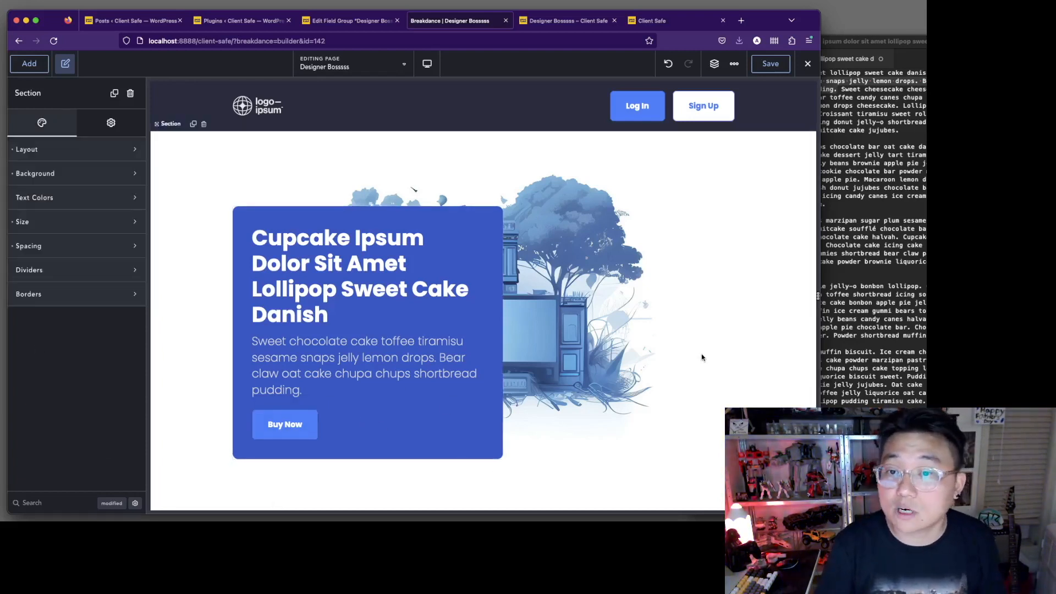
click(714, 64)
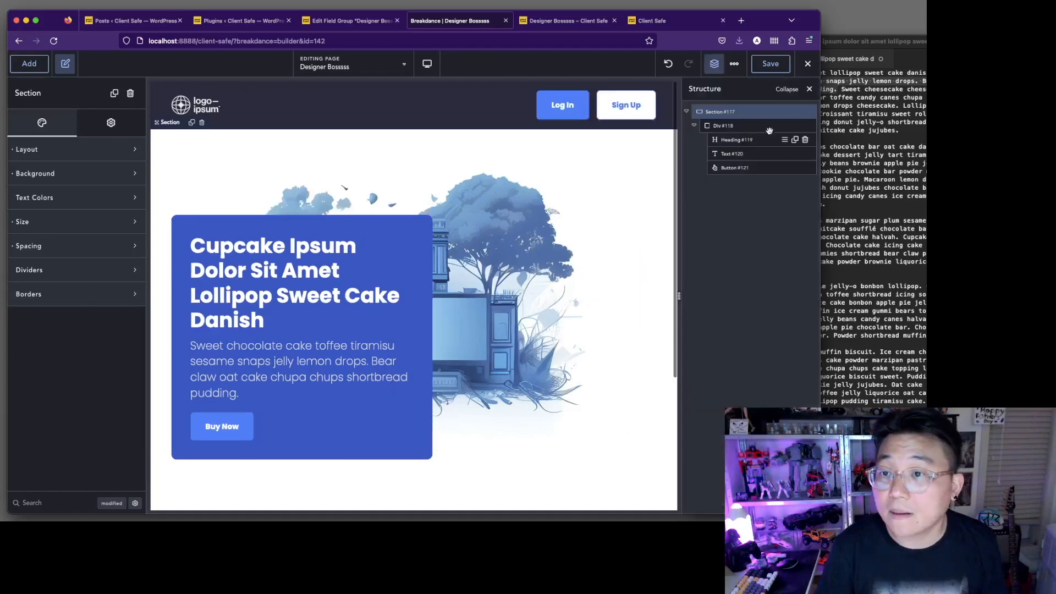
click(46, 175)
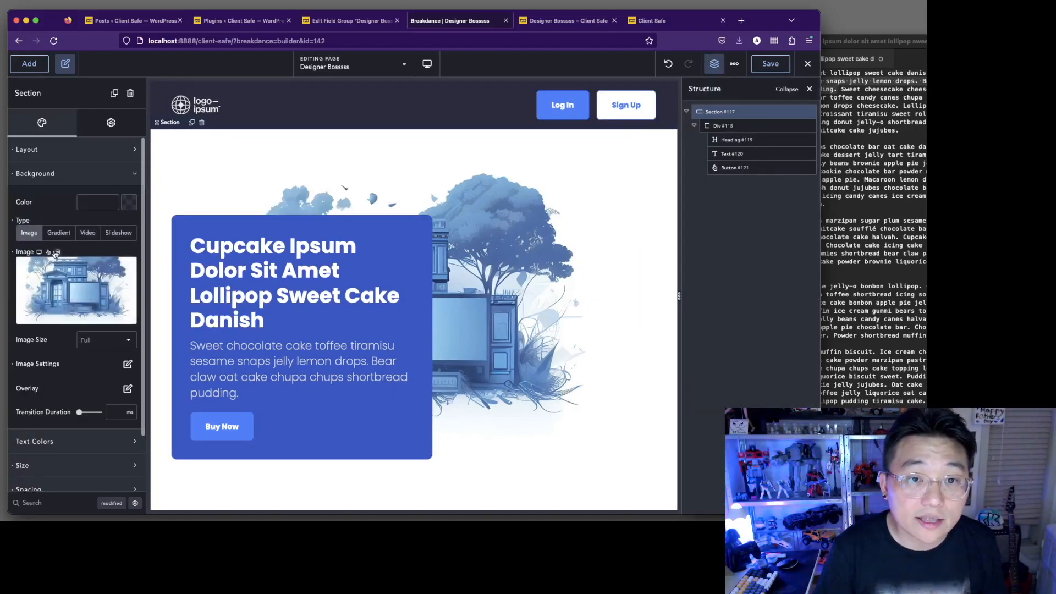
click(57, 253)
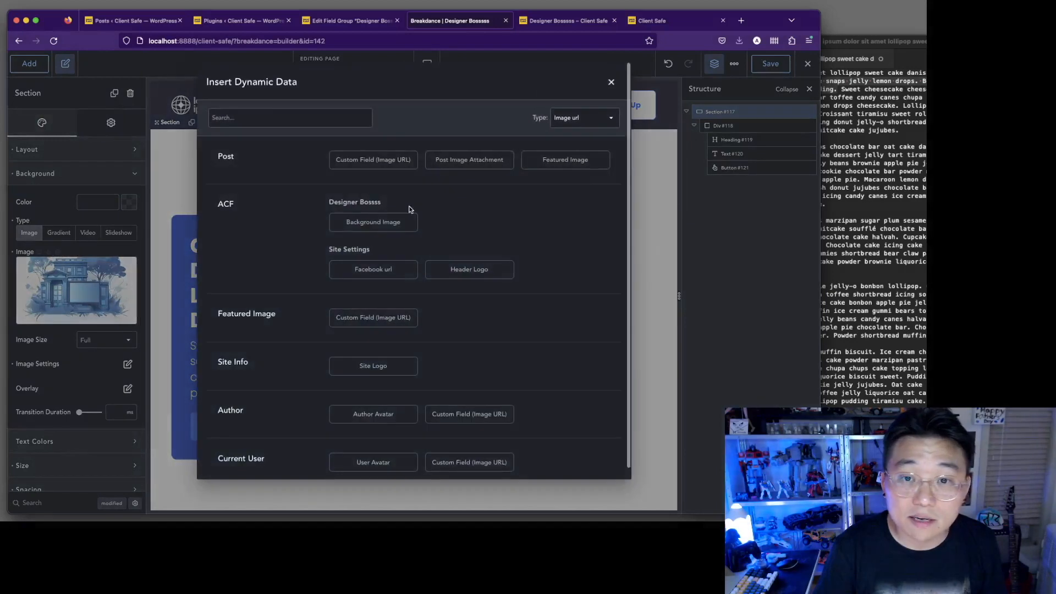
click(375, 226)
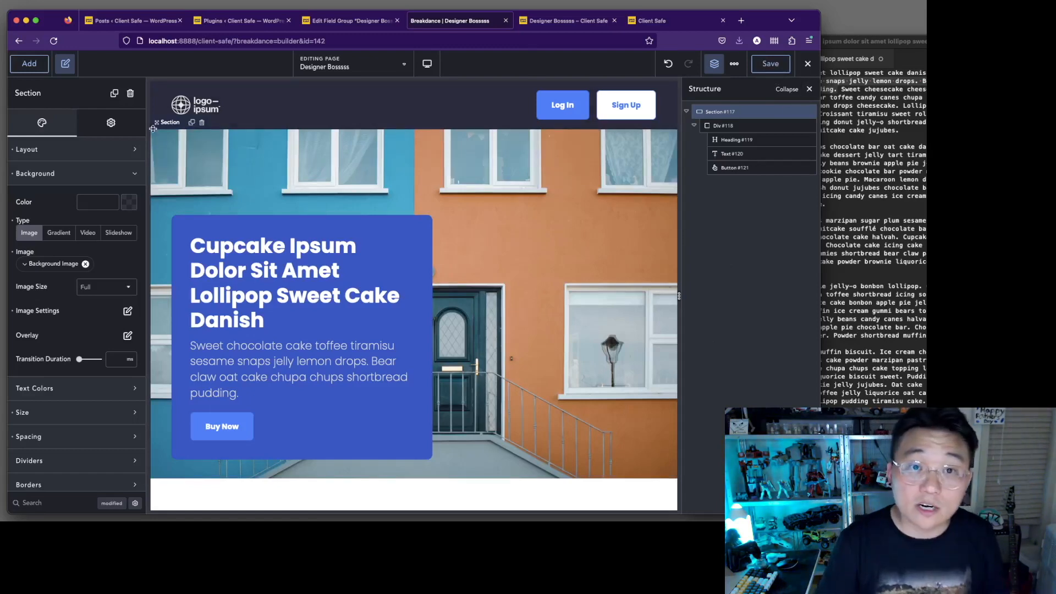
Add the "Designing Spaces For A Better Future" section from the Samba design set's Content Sections and save the page
click(30, 63)
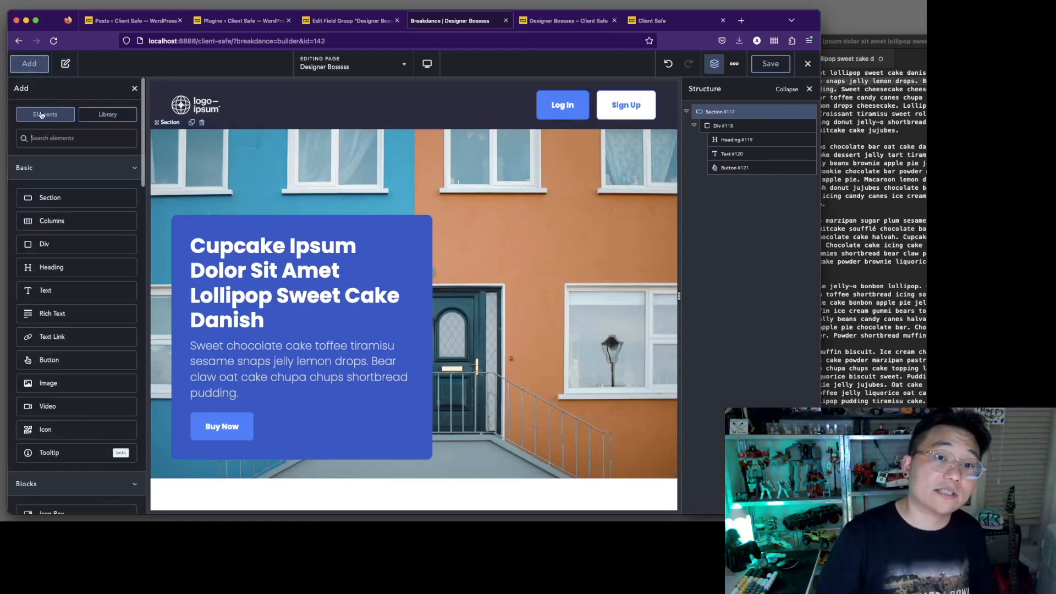
click(108, 114)
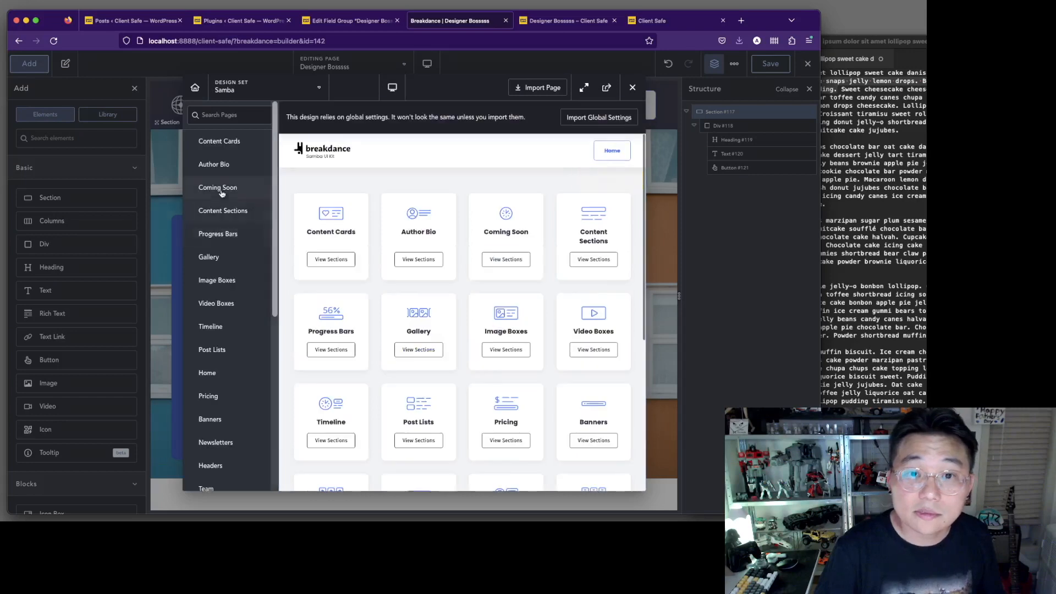
click(234, 216)
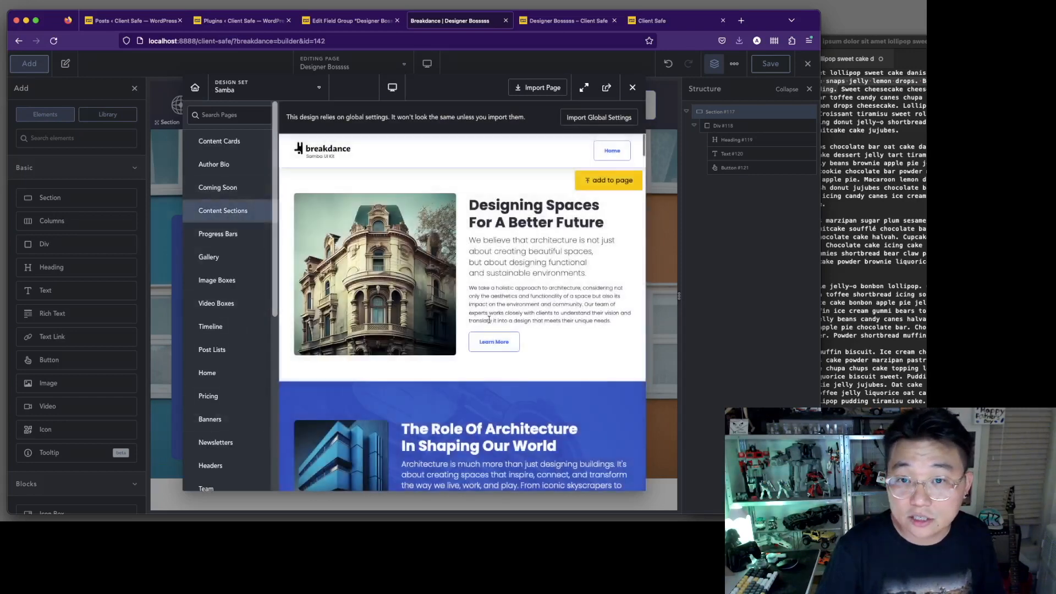
scroll(531, 331, down, 5)
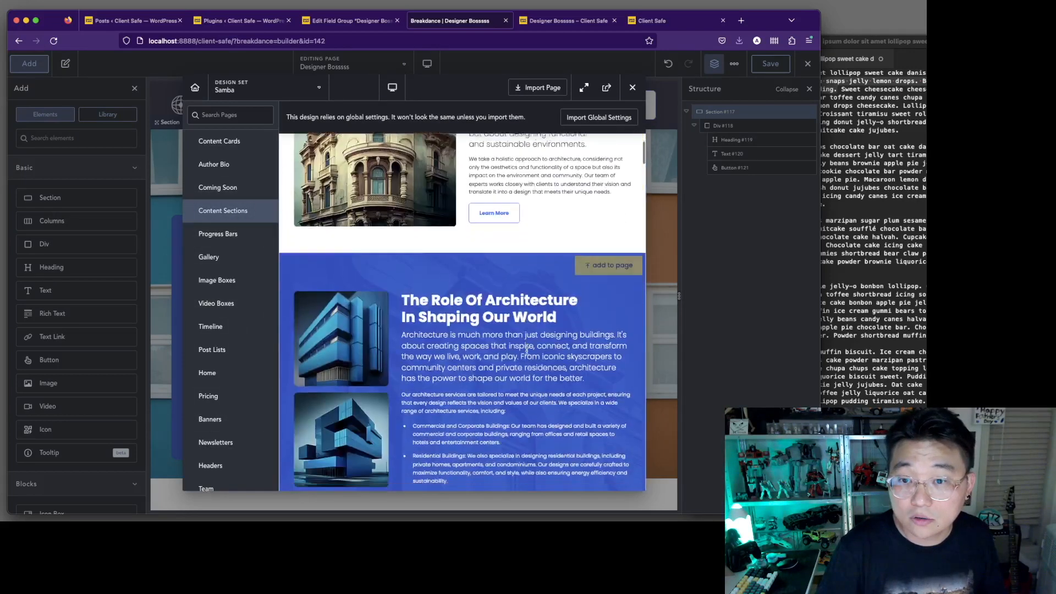
scroll(570, 296, up, 5)
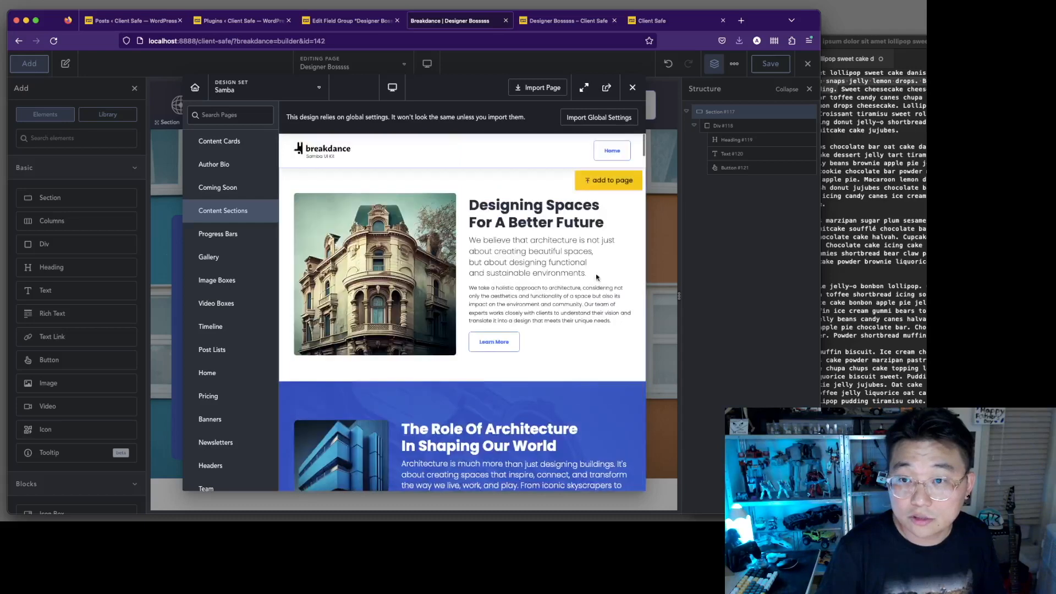
click(608, 188)
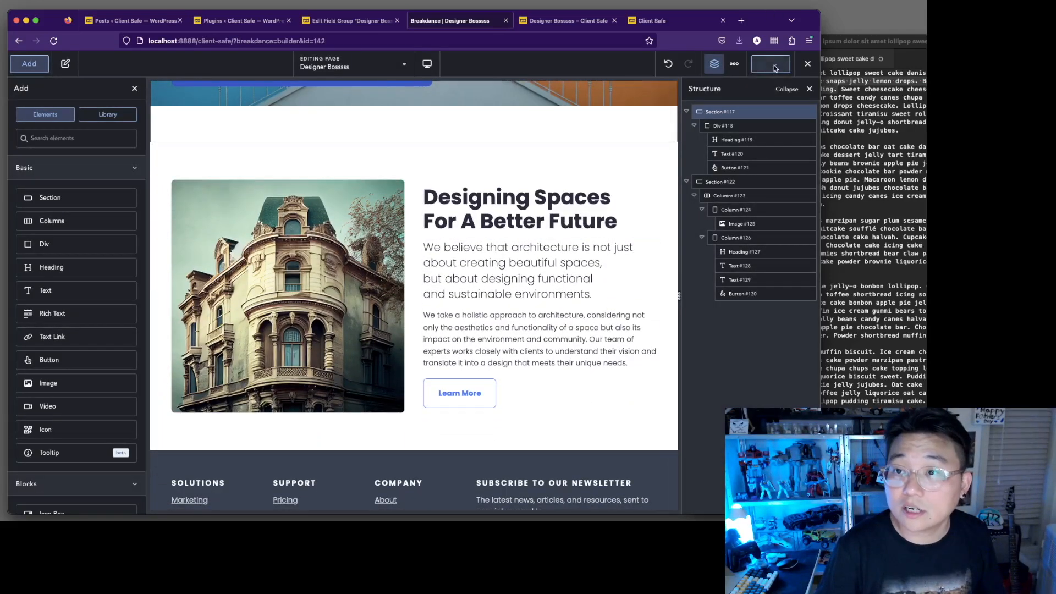
click(774, 67)
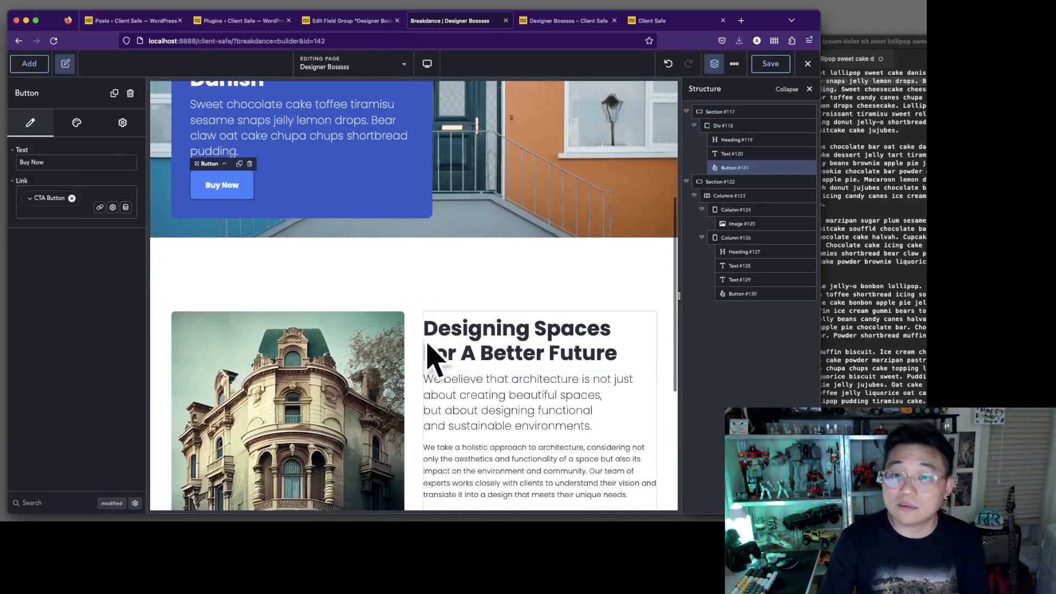
scroll(471, 316, down, 3)
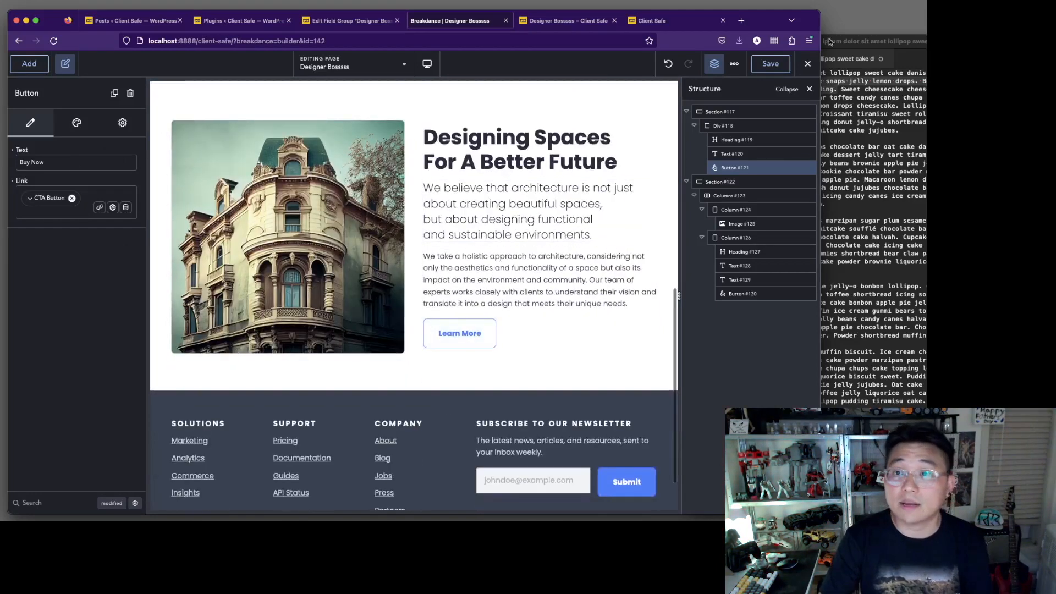
click(770, 64)
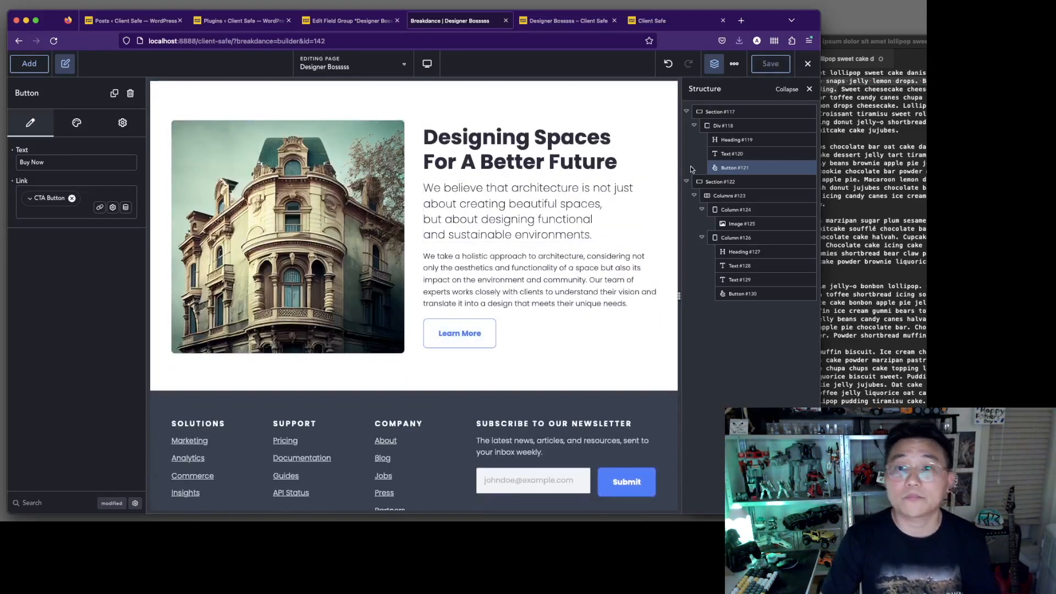
Exit the builder to the WordPress admin and open Breakdance's settings
scroll(530, 198, up, 7)
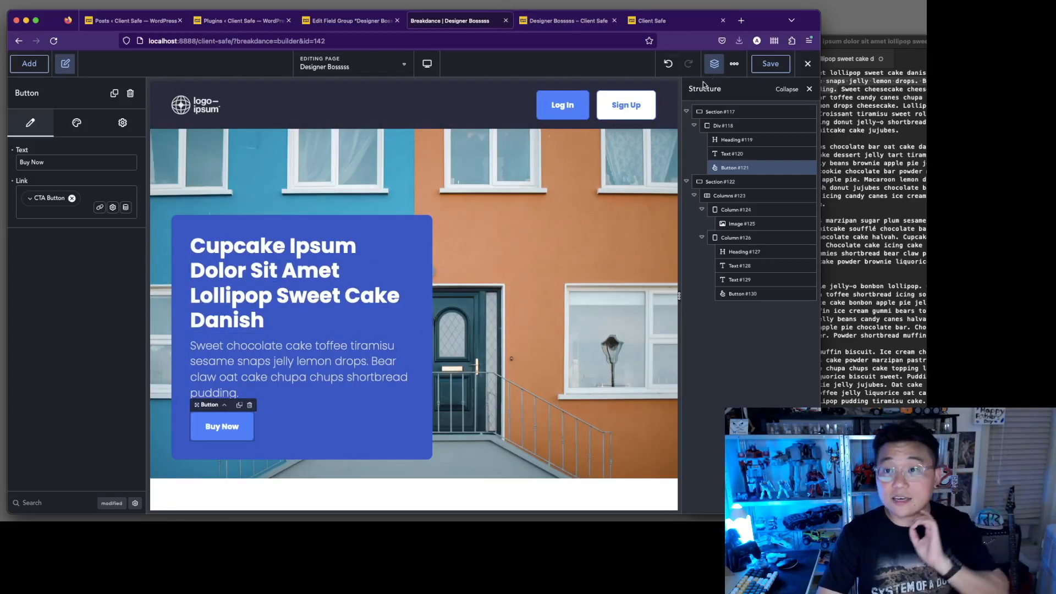
click(808, 65)
click(768, 111)
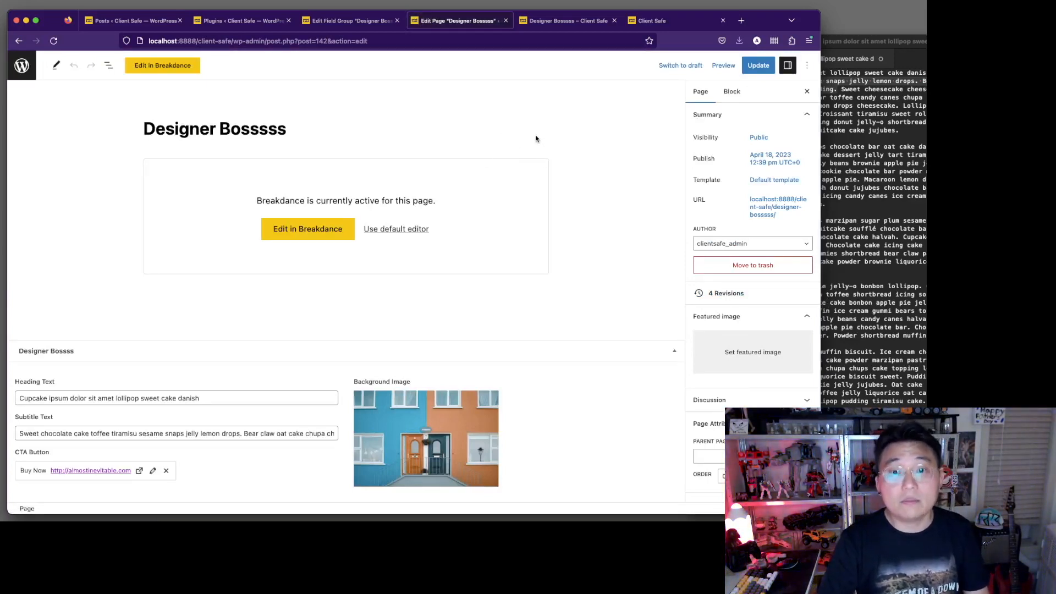
click(16, 64)
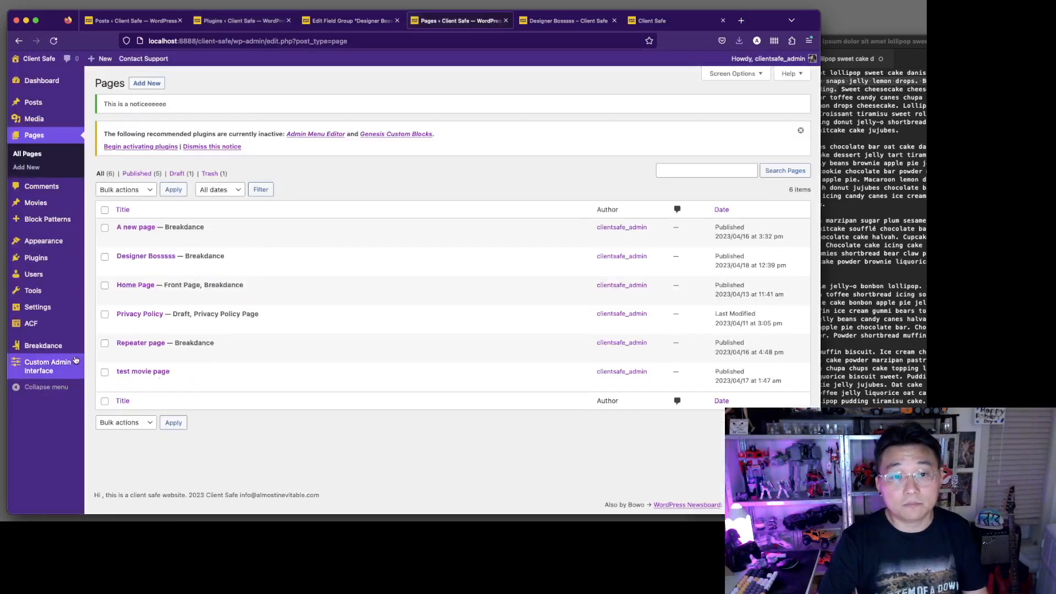
mouse_move(56, 351)
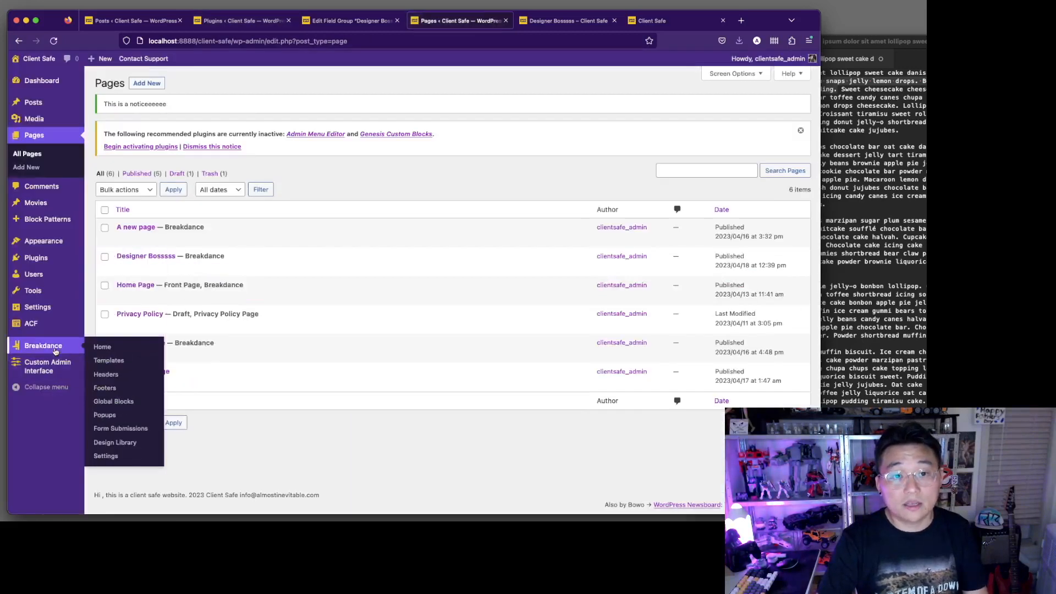
click(122, 457)
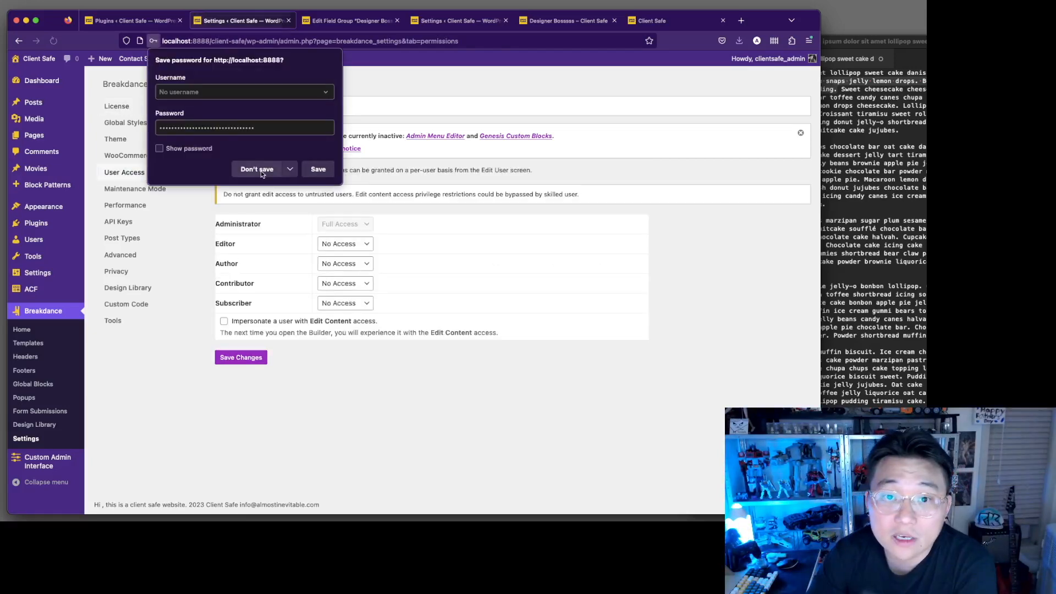
Give the Editor role Edit Content access in Breakdance's User Access settings and save the changes
click(261, 171)
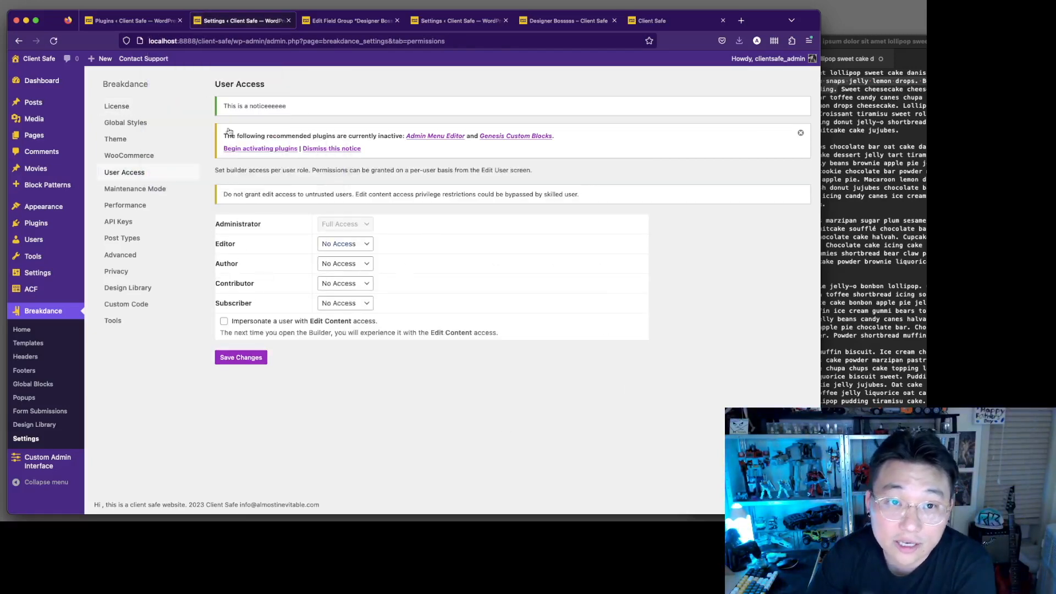
click(130, 20)
scroll(185, 460, down, 10)
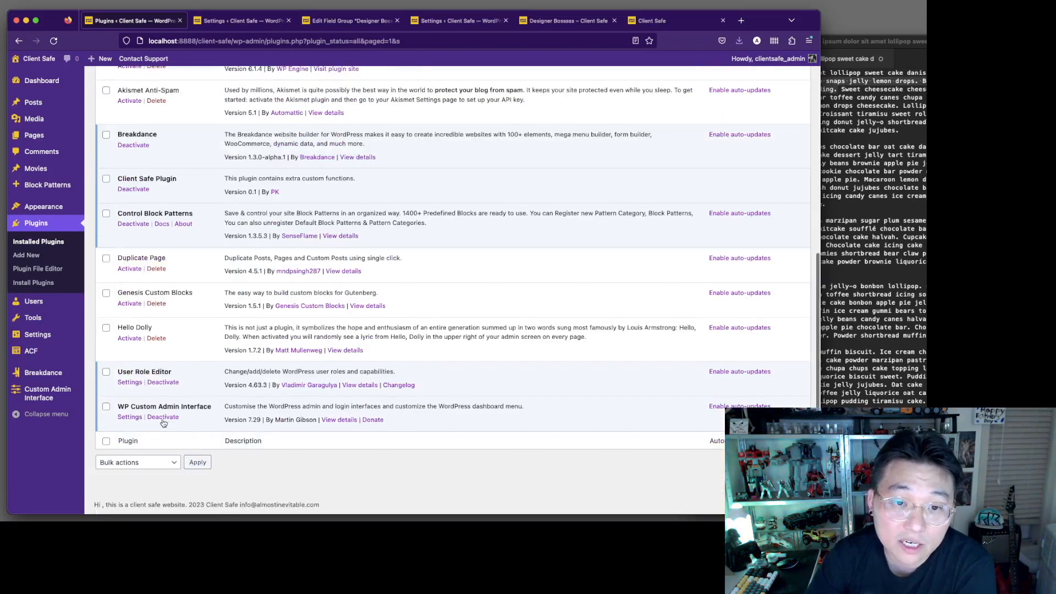
click(213, 22)
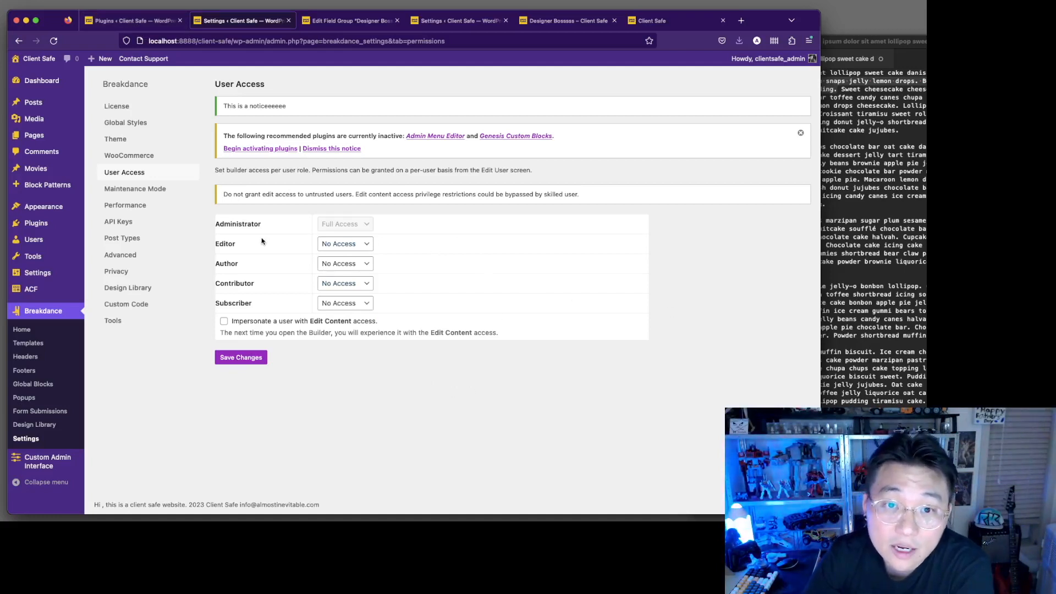
click(349, 249)
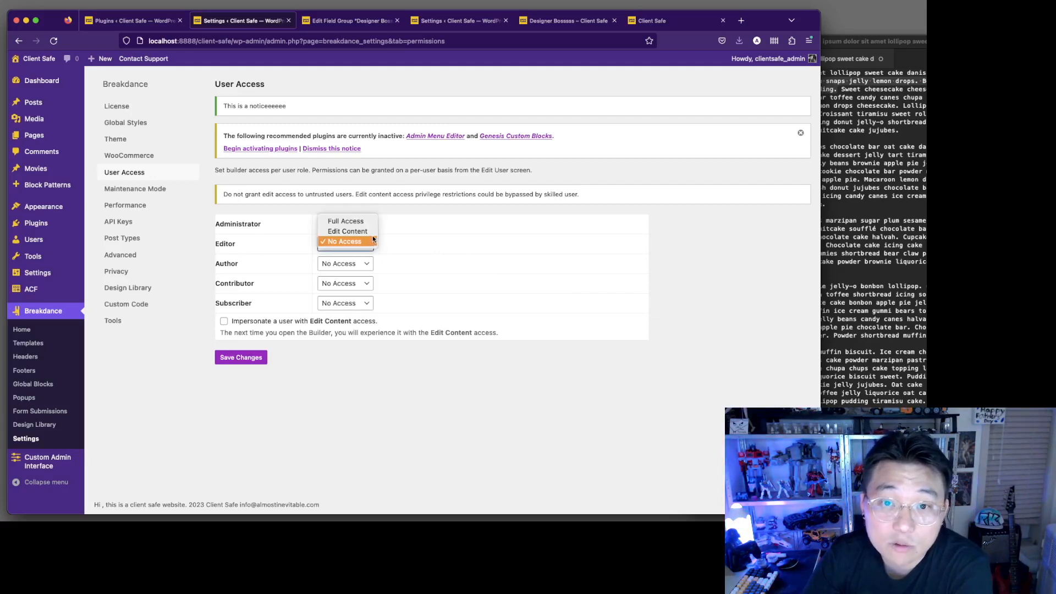
click(348, 231)
click(263, 361)
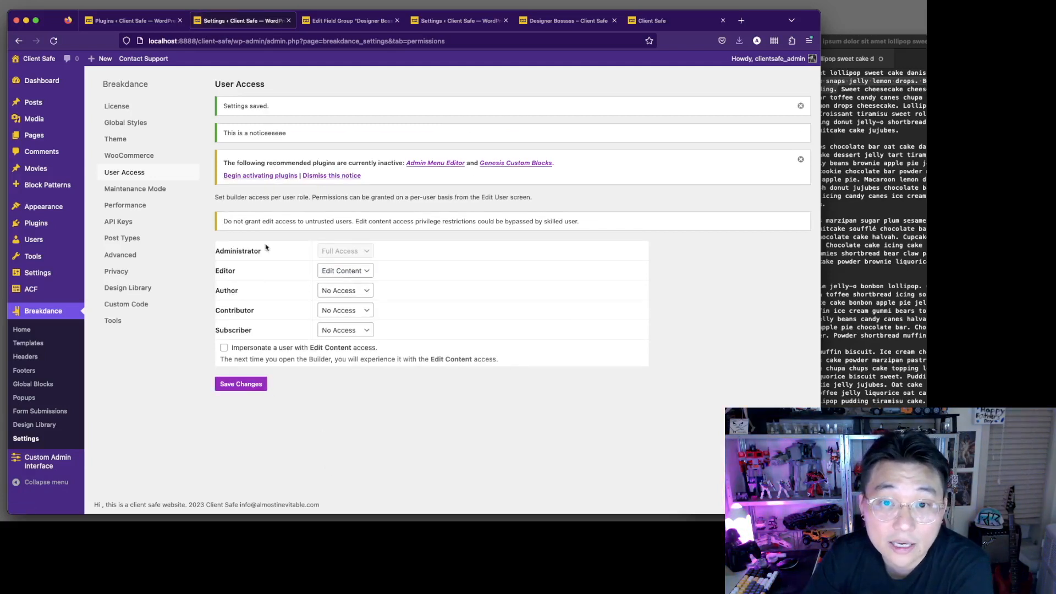
Switch to the private window logged in as Editor and open the Designer Bosssss page for editing in a new tab
drag(468, 0, 397, 25)
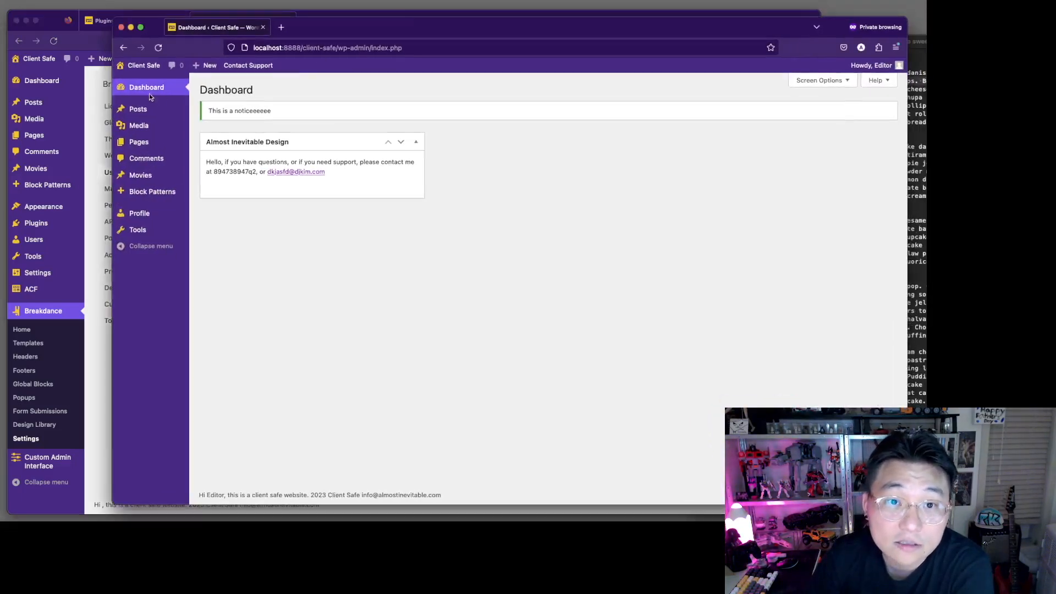
drag(520, 28, 474, 35)
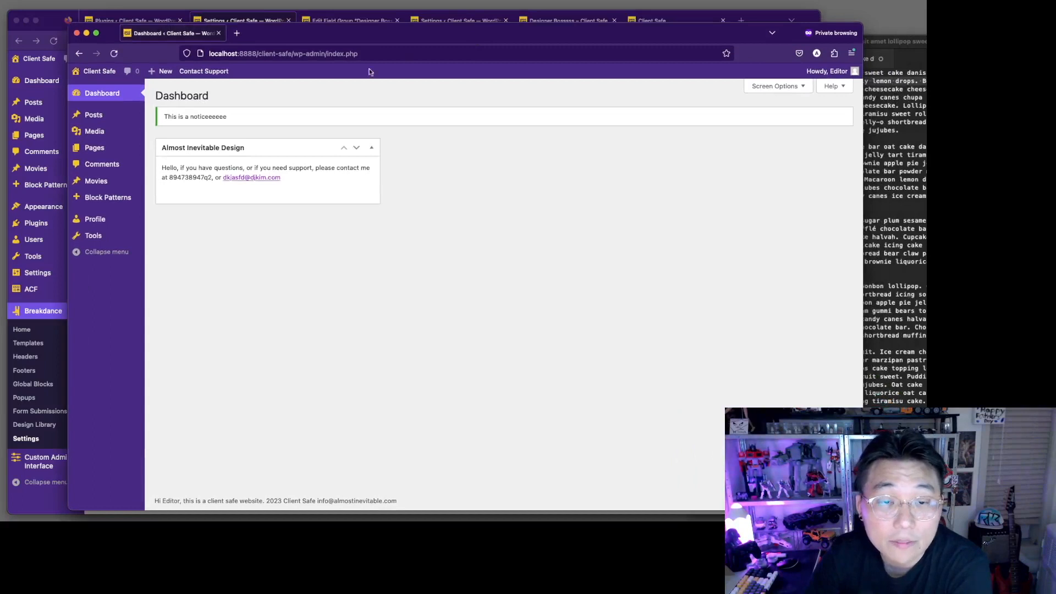
mouse_move(96, 147)
click(165, 146)
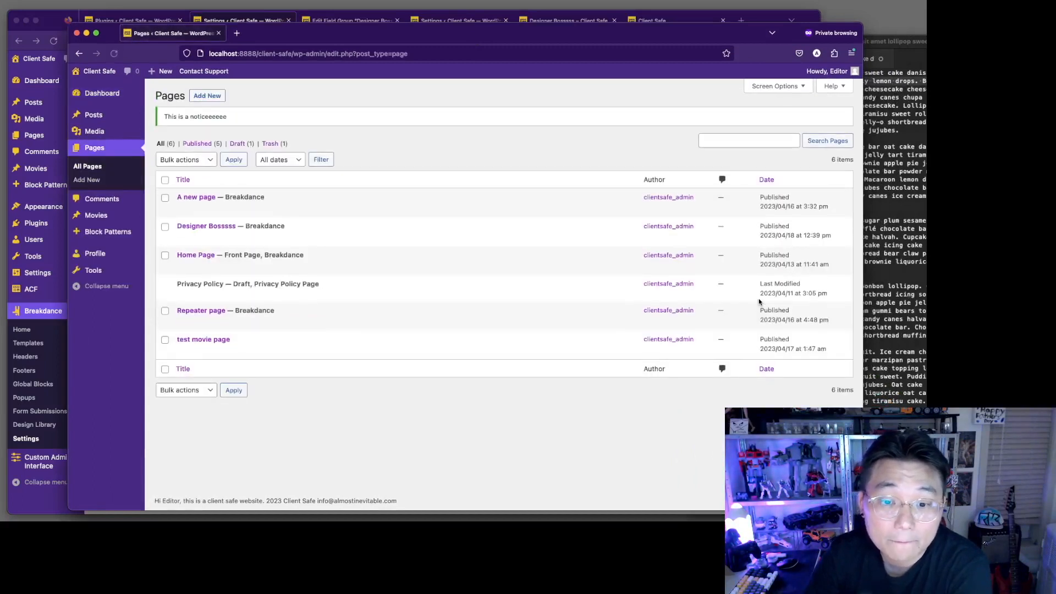
mouse_move(287, 222)
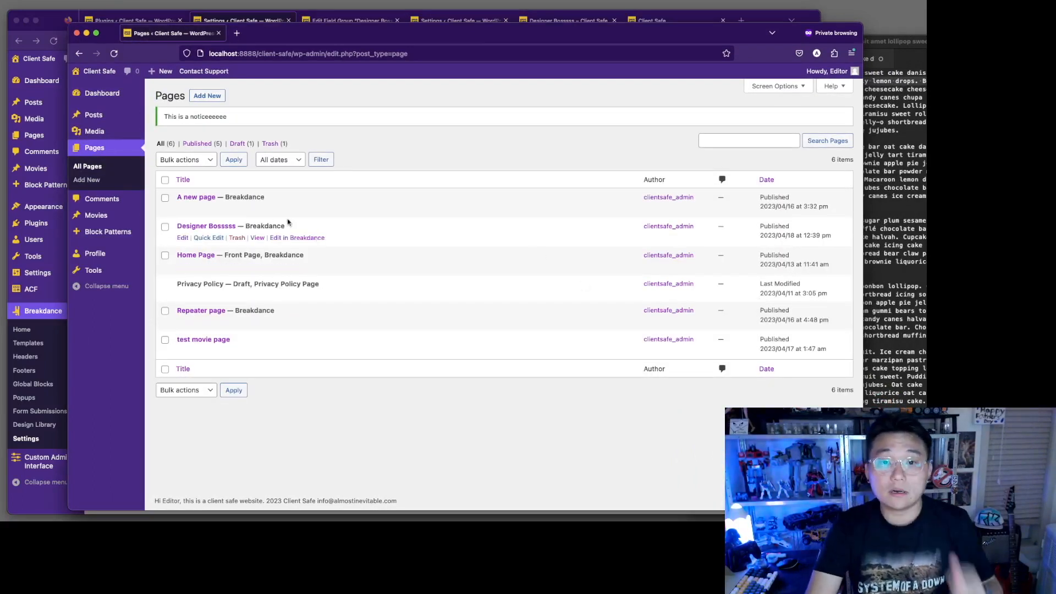
super+click(183, 238)
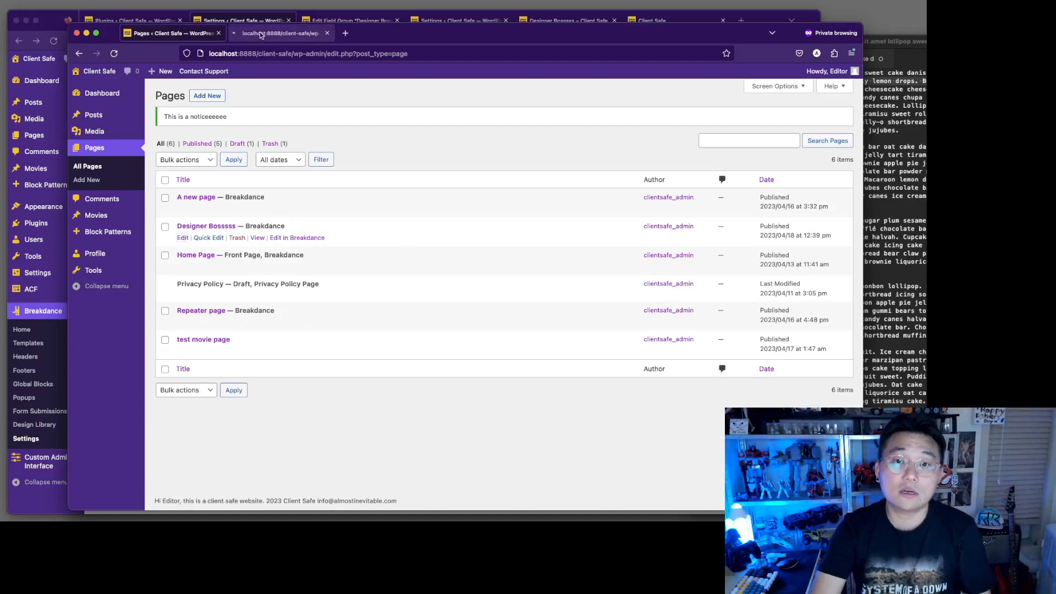
click(261, 35)
drag(448, 35, 470, 45)
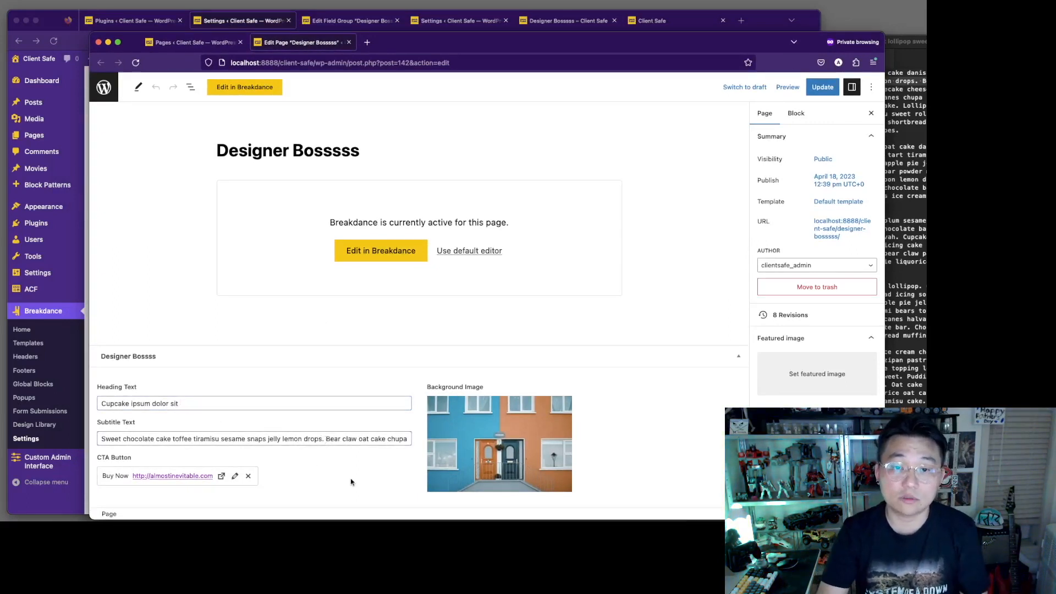
Shorten the Subtitle Text to "Sweet chocolate cake toffee tiramisu sesame snaps jelly lemon drops." and update the page
key(shift+super+Right)
key(BackSpace)
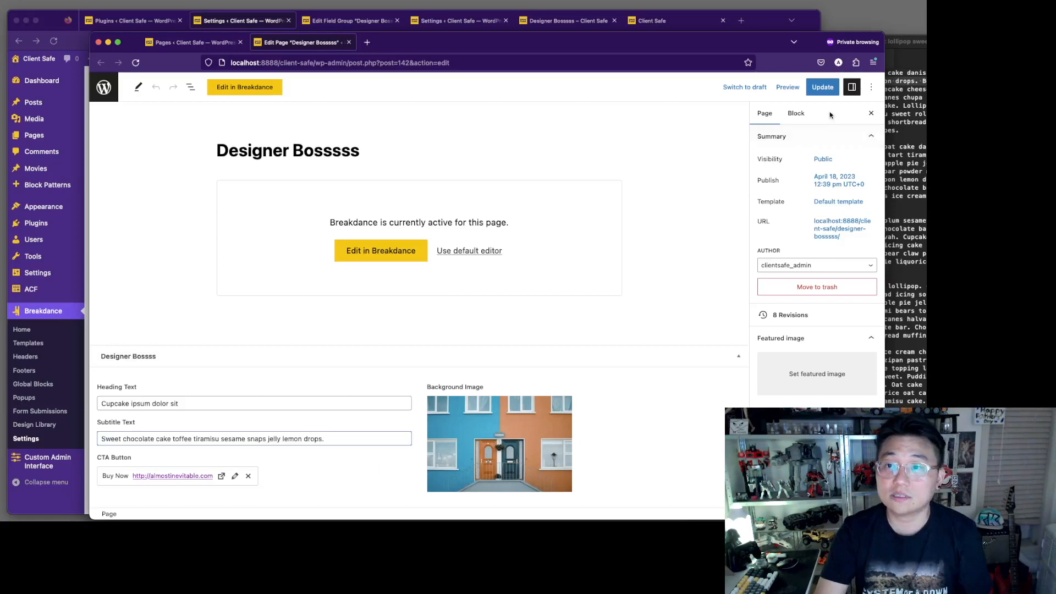
click(823, 87)
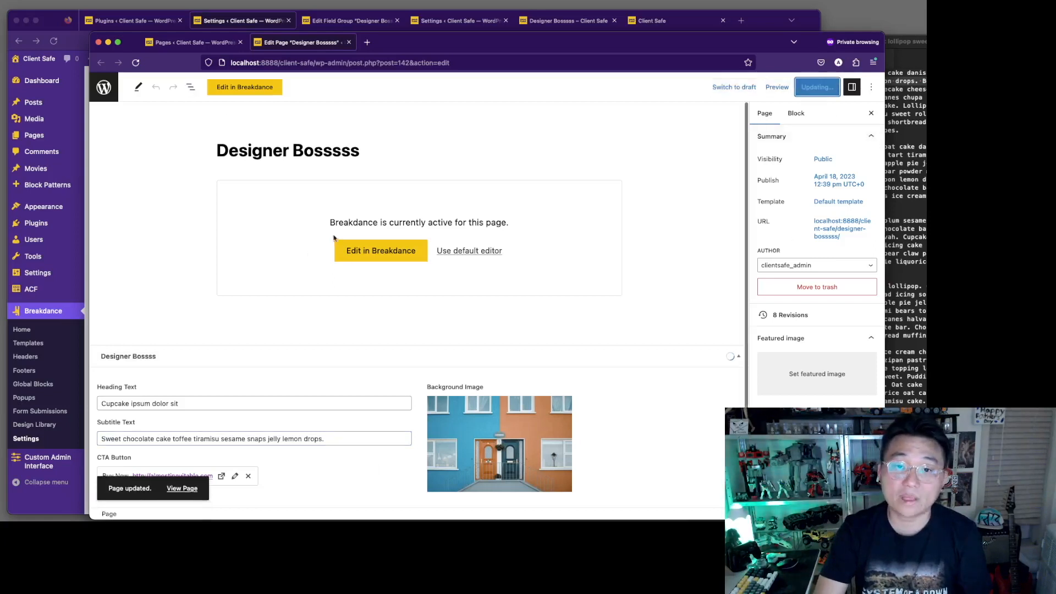
View the published Designer Bosssss page in a new tab, check its hero text, and return to the page editor
super+click(182, 489)
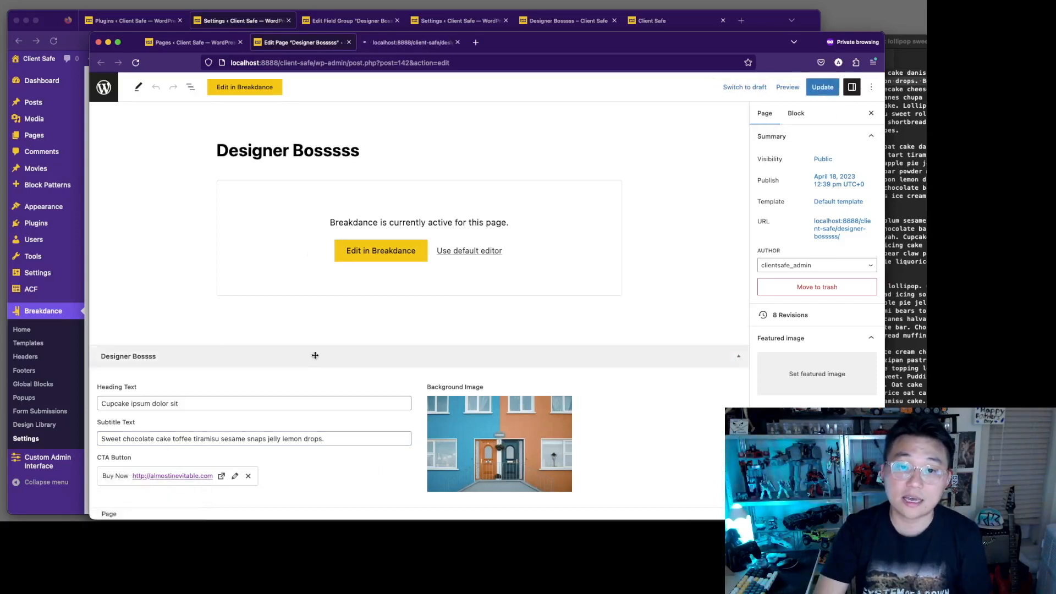
click(414, 42)
scroll(342, 228, down, 3)
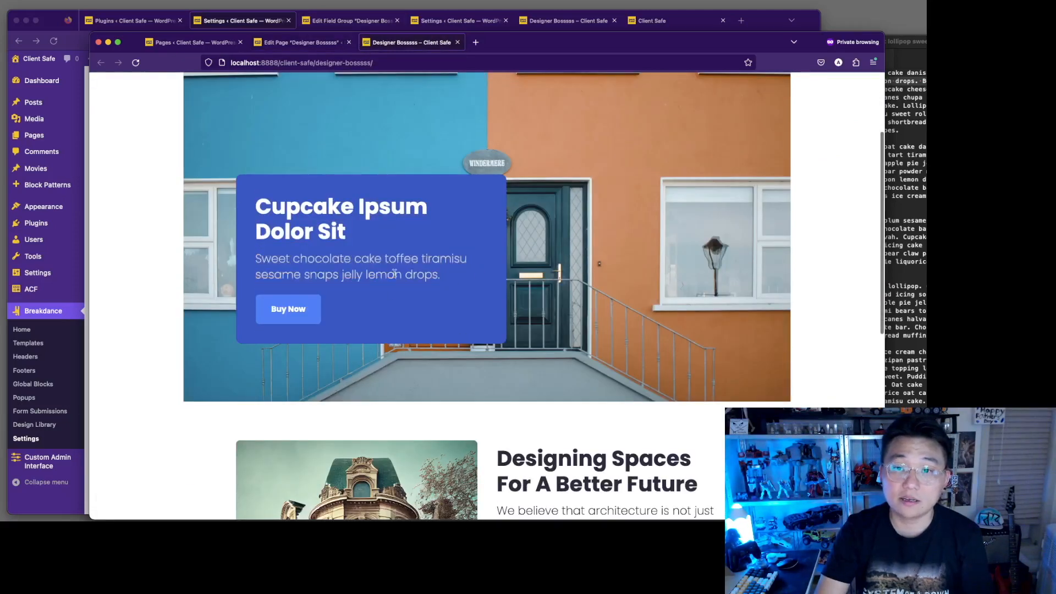
key(ctrl+shift+Tab)
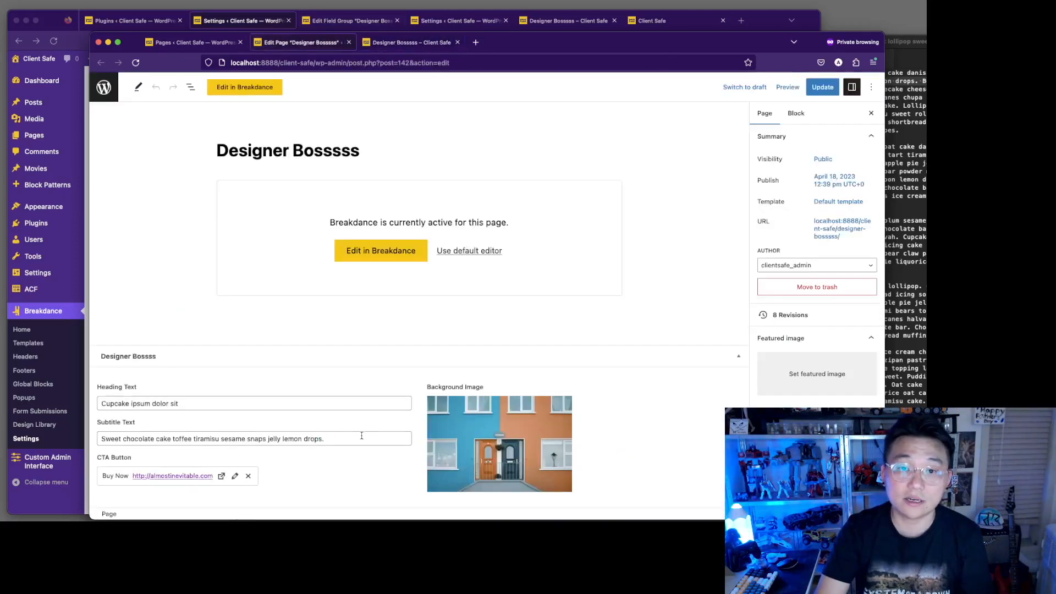
Examine the section below the hero on the published Designer Bosssss page and return to its page editor
click(400, 44)
scroll(584, 355, down, 5)
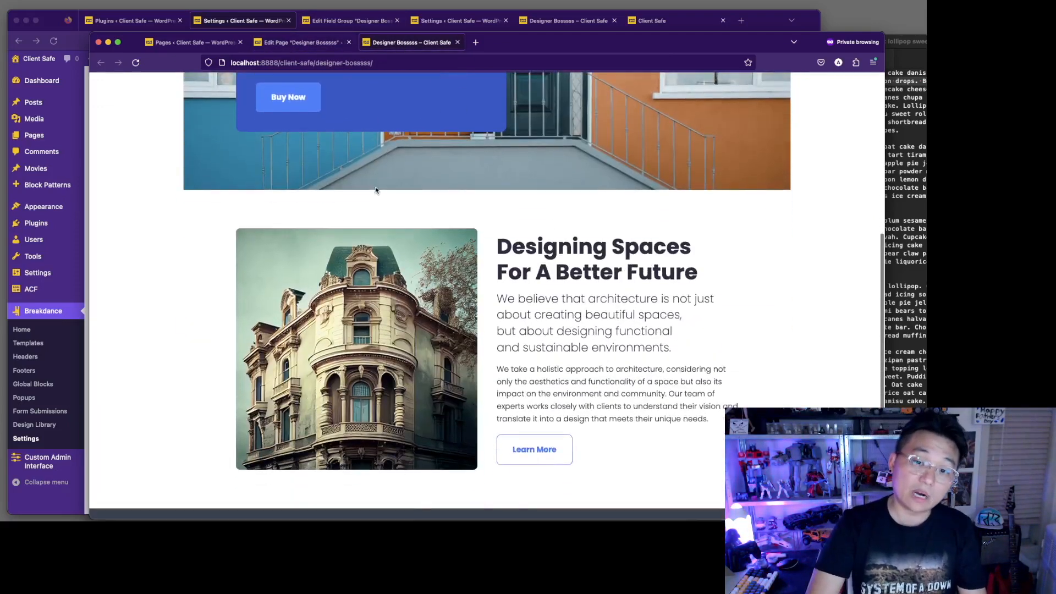
click(330, 42)
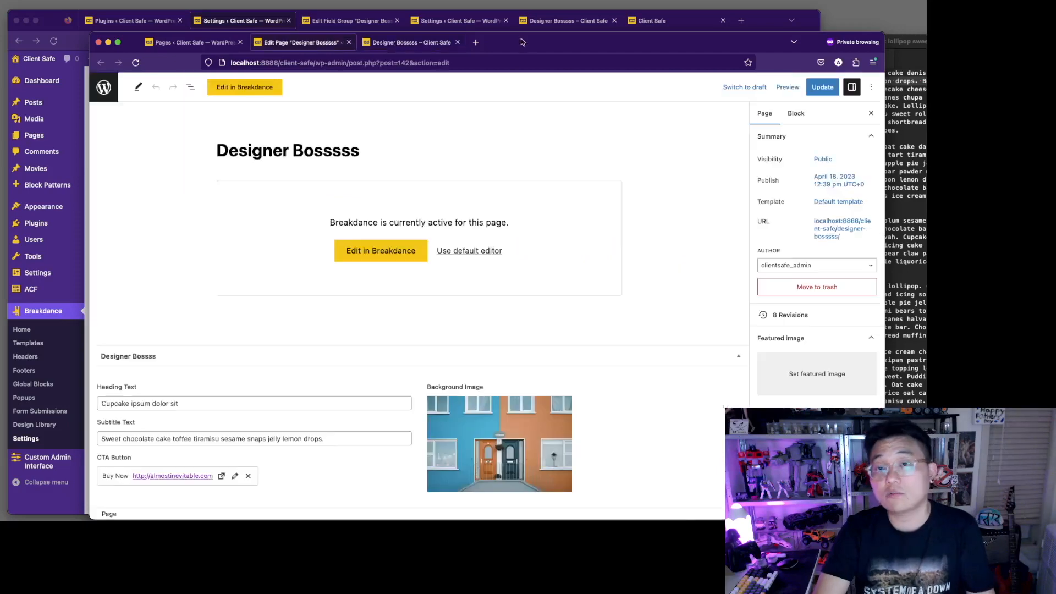
drag(556, 49, 532, 51)
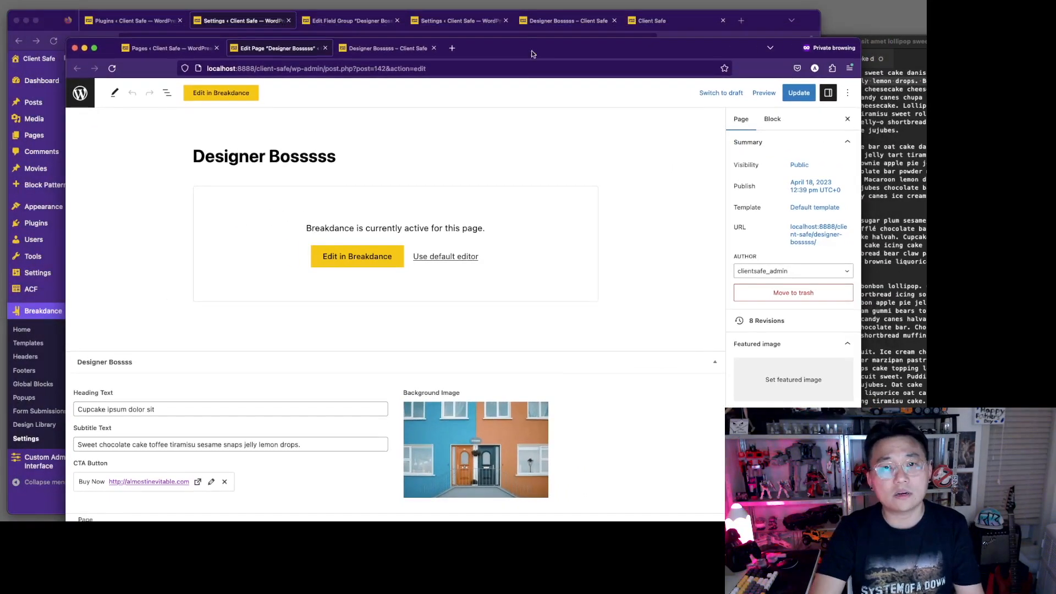
Compare the role permissions in the admin window's User Access settings with the Editor's page editing screen in the private window
click(241, 15)
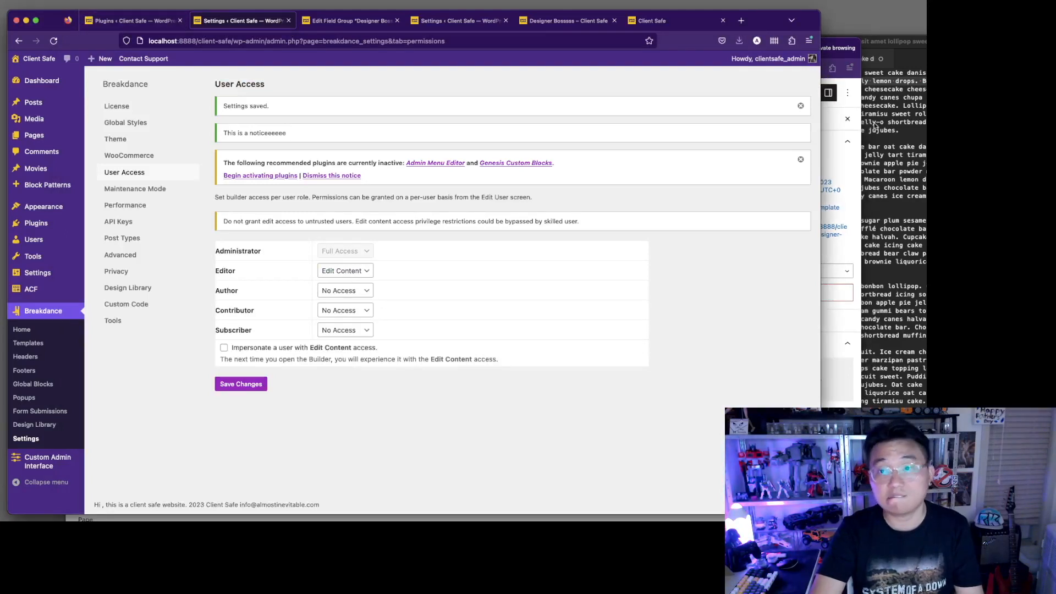
click(857, 84)
drag(687, 46, 687, 29)
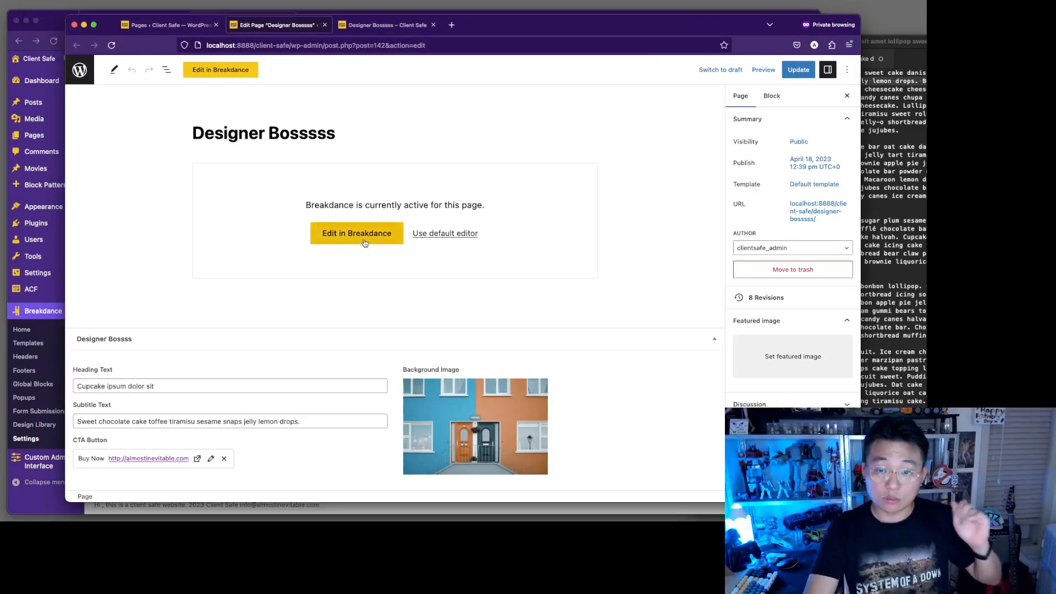
click(46, 509)
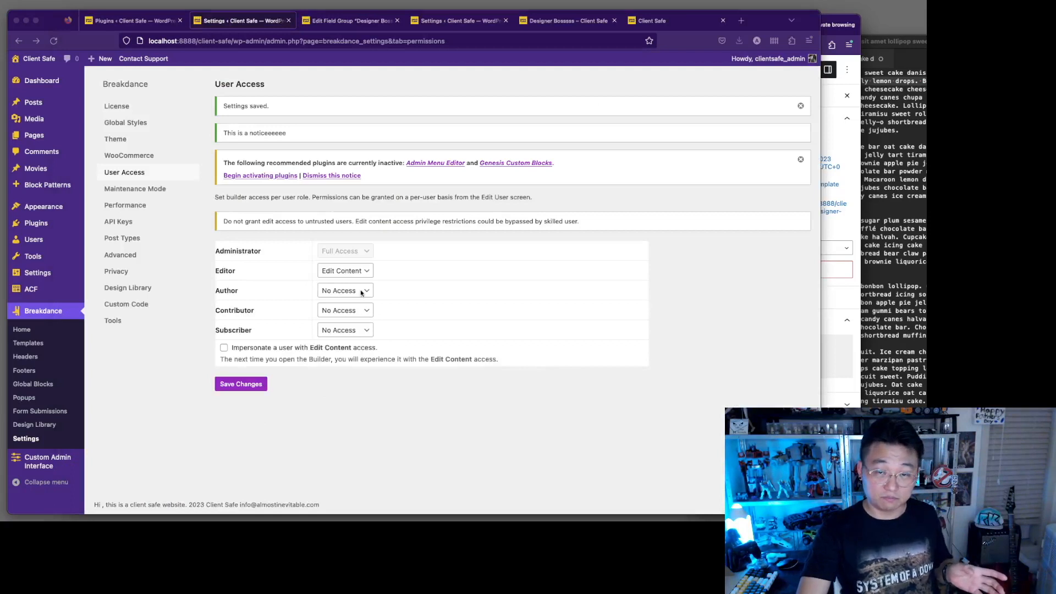
key(super+grave)
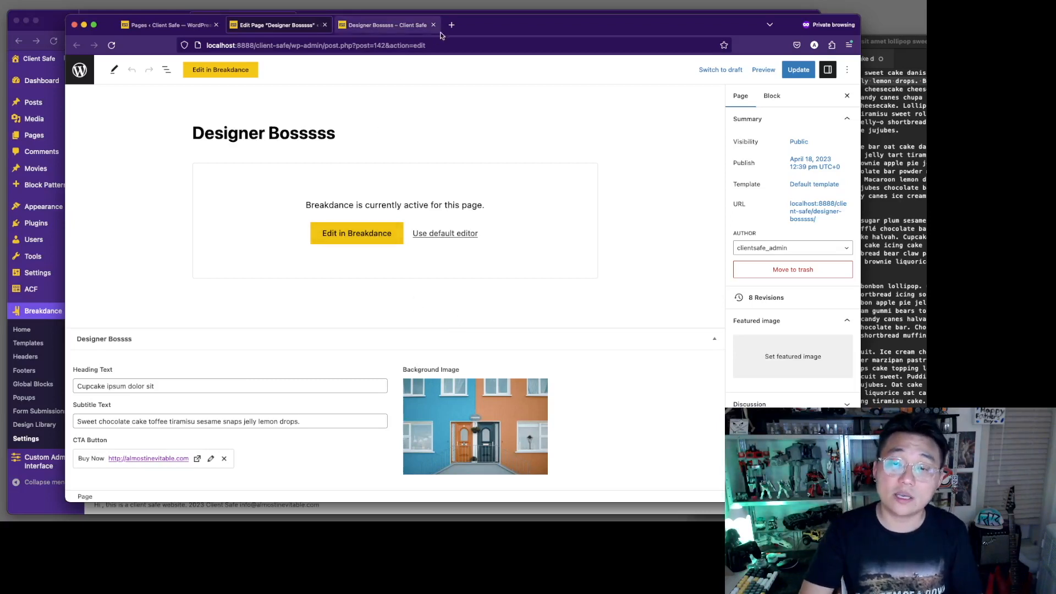
Open the Designer Bosssss page in Breakdance as Editor and inspect the hero heading and the "Designing Spaces for a Better Future" heading
click(337, 244)
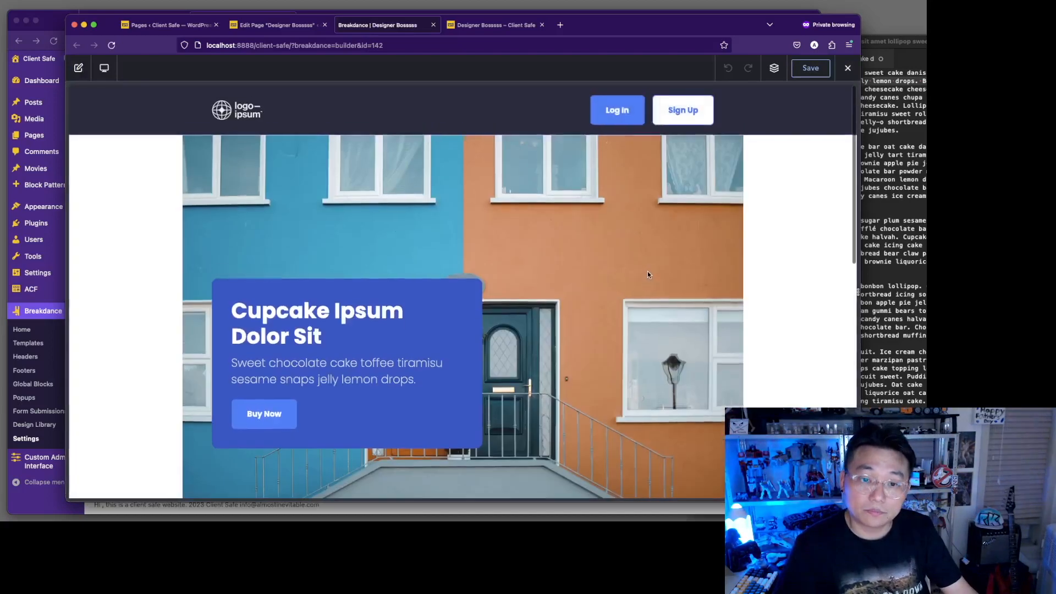
scroll(648, 271, down, 7)
scroll(302, 279, up, 4)
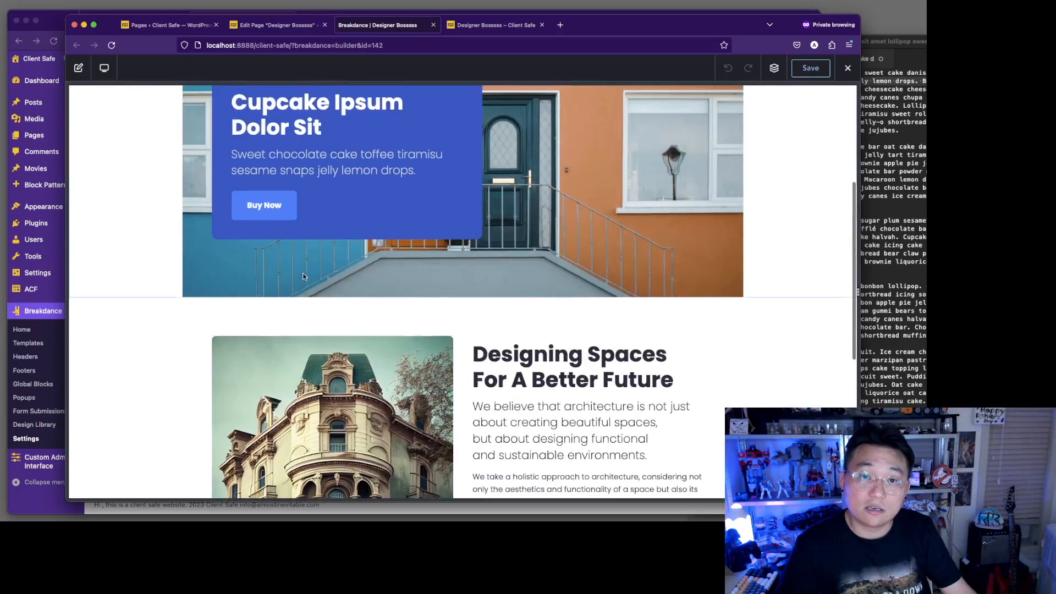
click(308, 110)
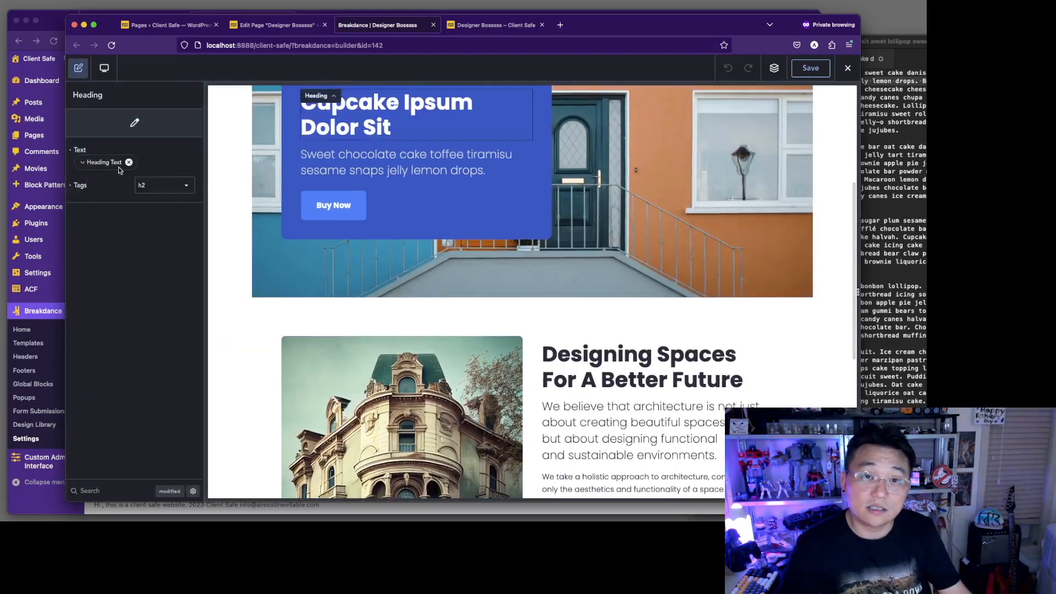
click(587, 381)
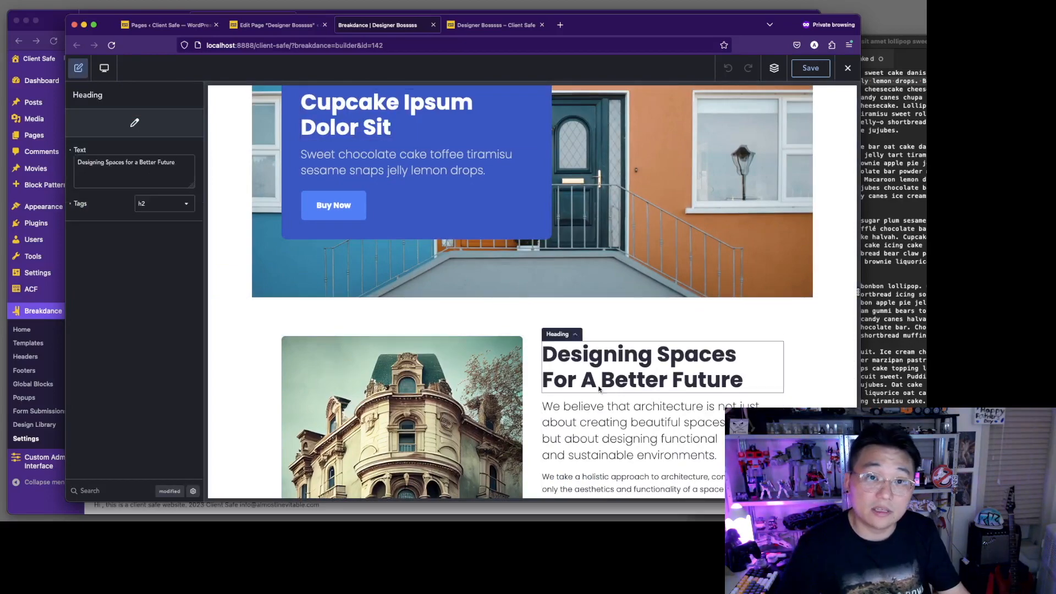
scroll(701, 352, down, 3)
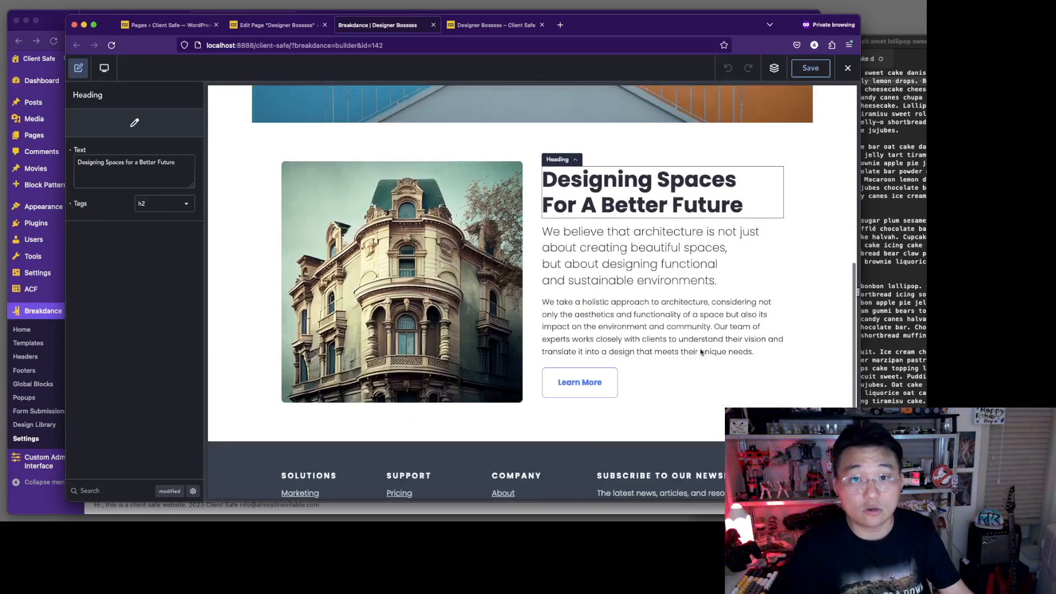
scroll(576, 206, up, 3)
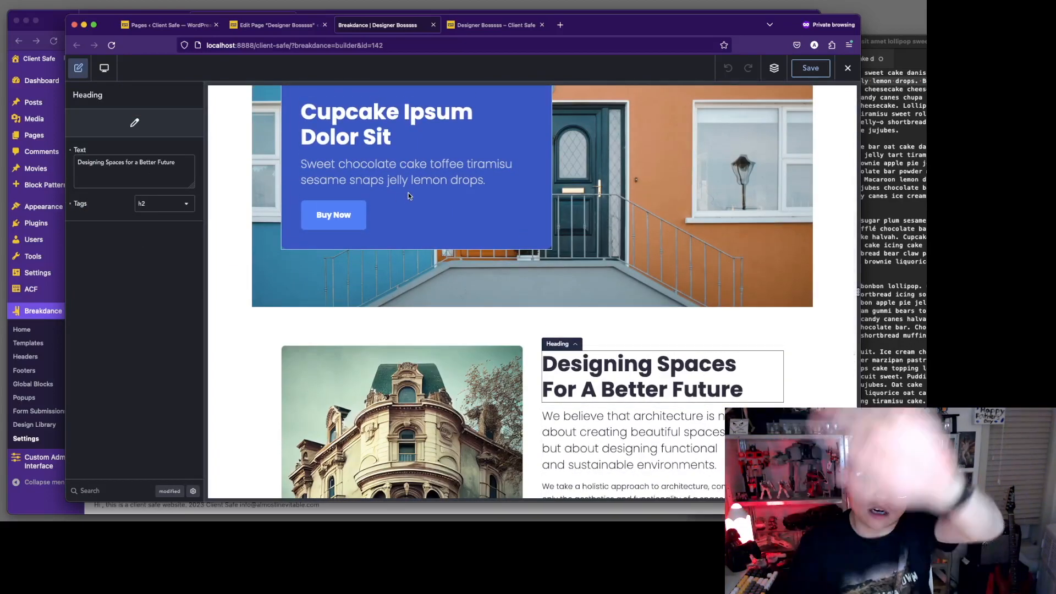
scroll(587, 275, down, 3)
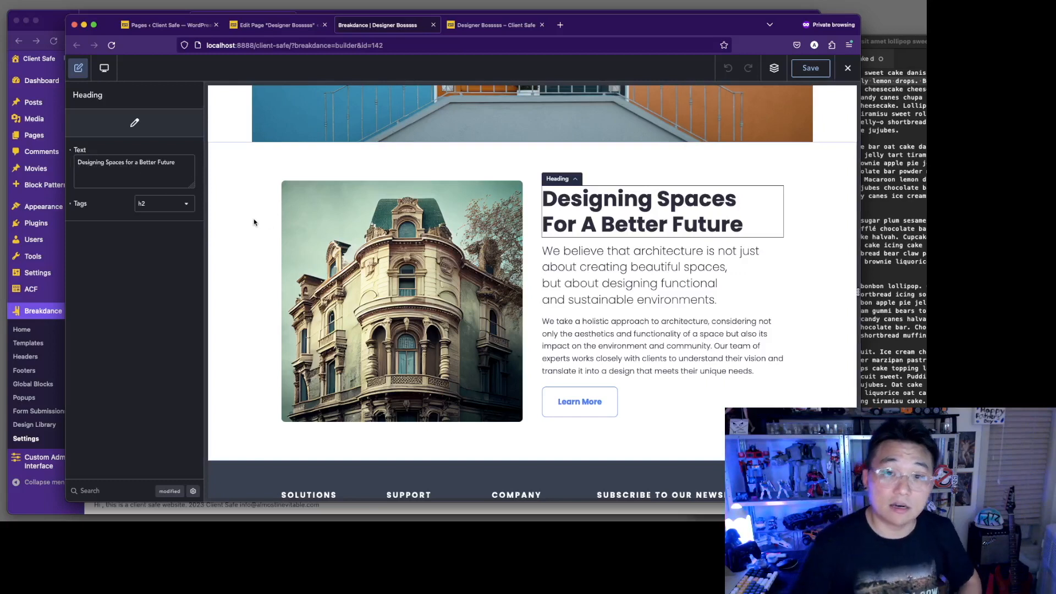
Change the heading beside the building image to "Designing Spaces for a Better Past"
key(shift+alt+Left)
key(BackSpace)
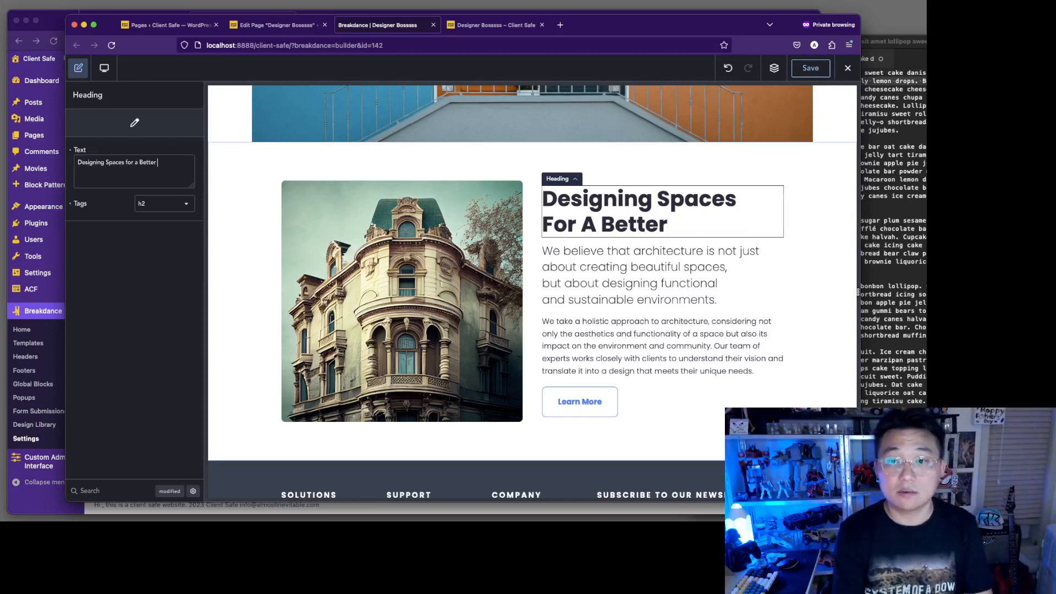
text(Page)
key(BackSpace)
key(BackSpace)
text(st)
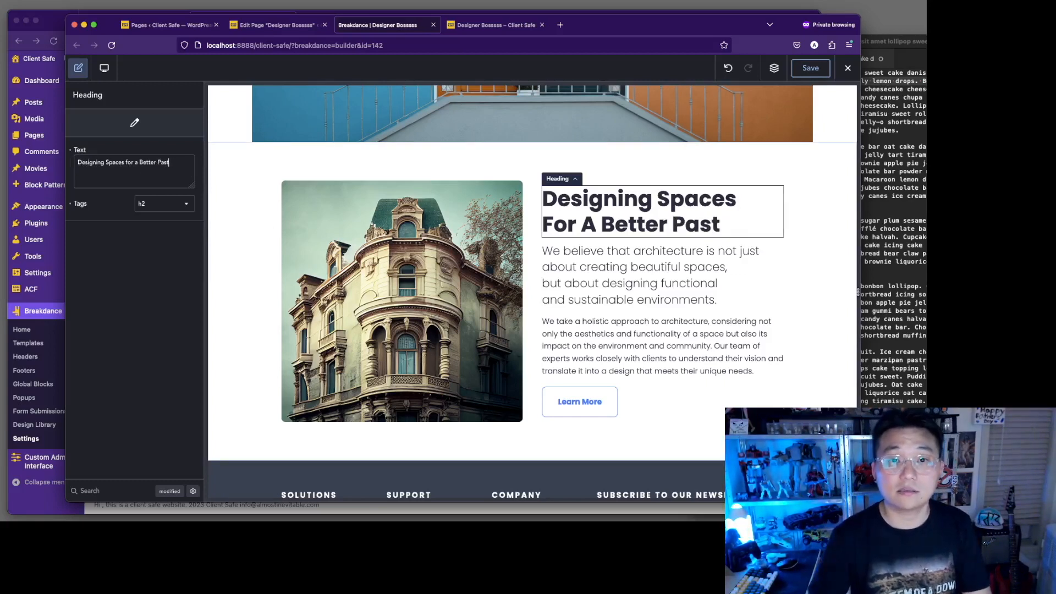
Inspect the editable content of the section's two text blocks, Learn More button and building image, including the image's media library
click(618, 301)
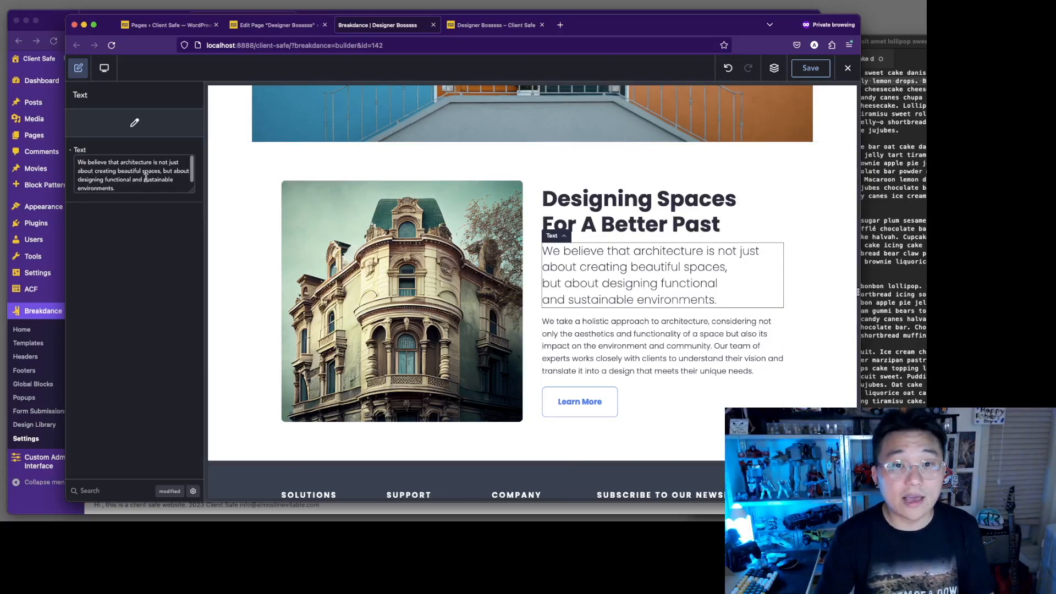
click(582, 365)
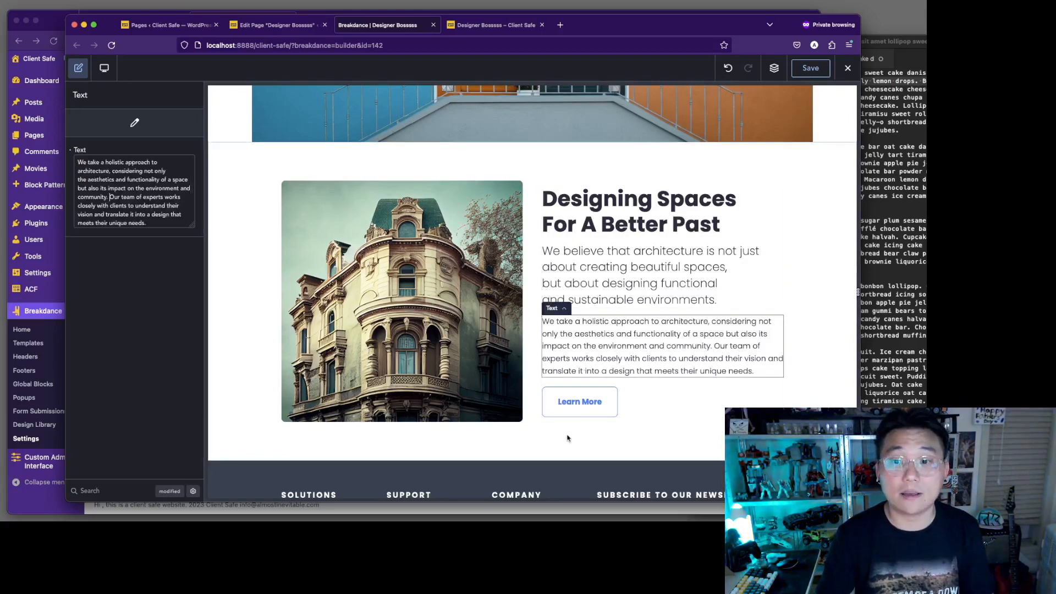
click(588, 403)
click(418, 330)
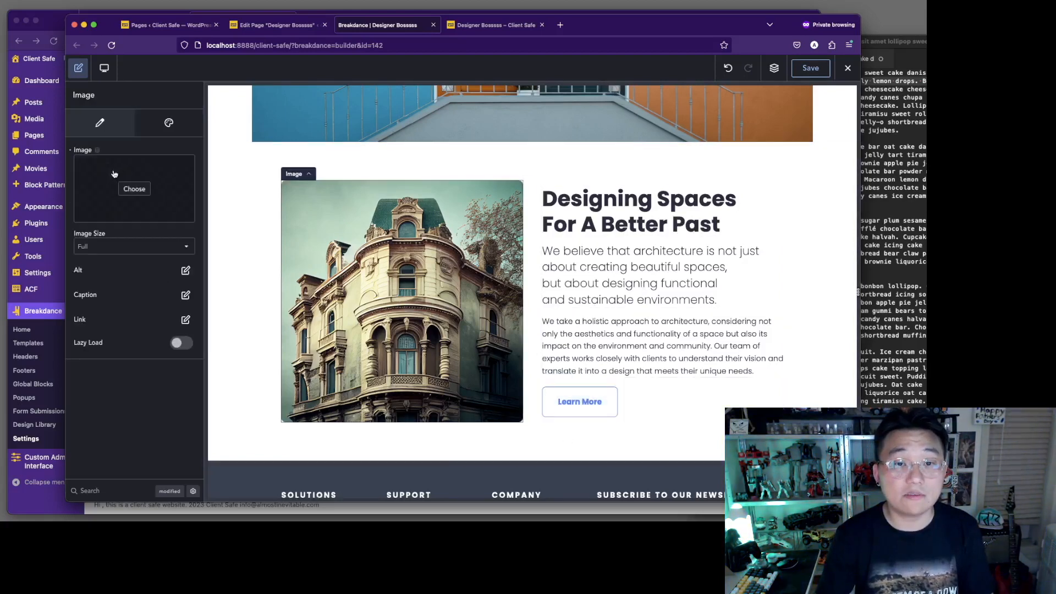
click(128, 192)
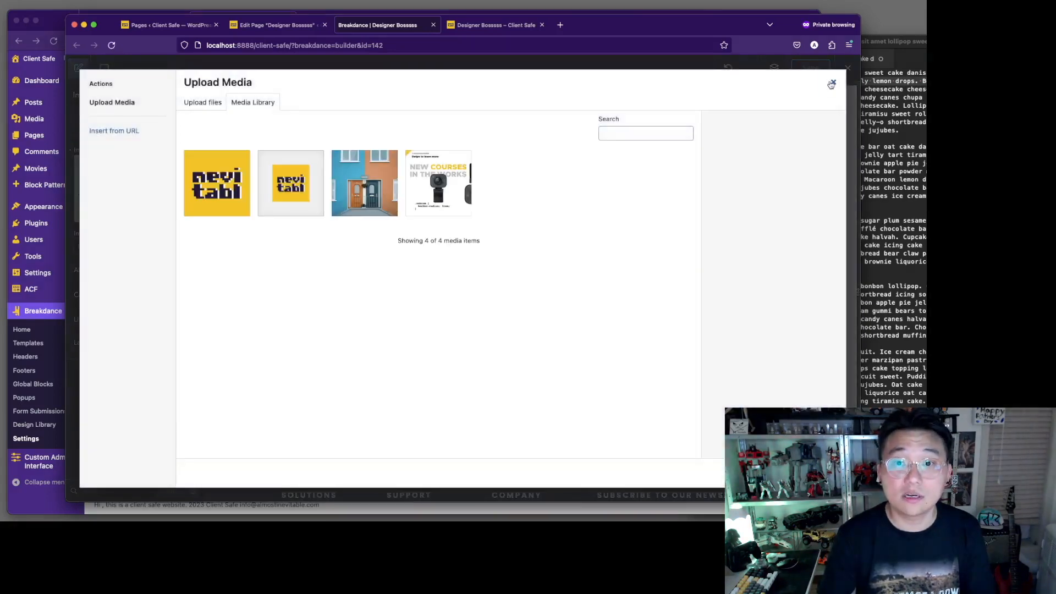
click(831, 83)
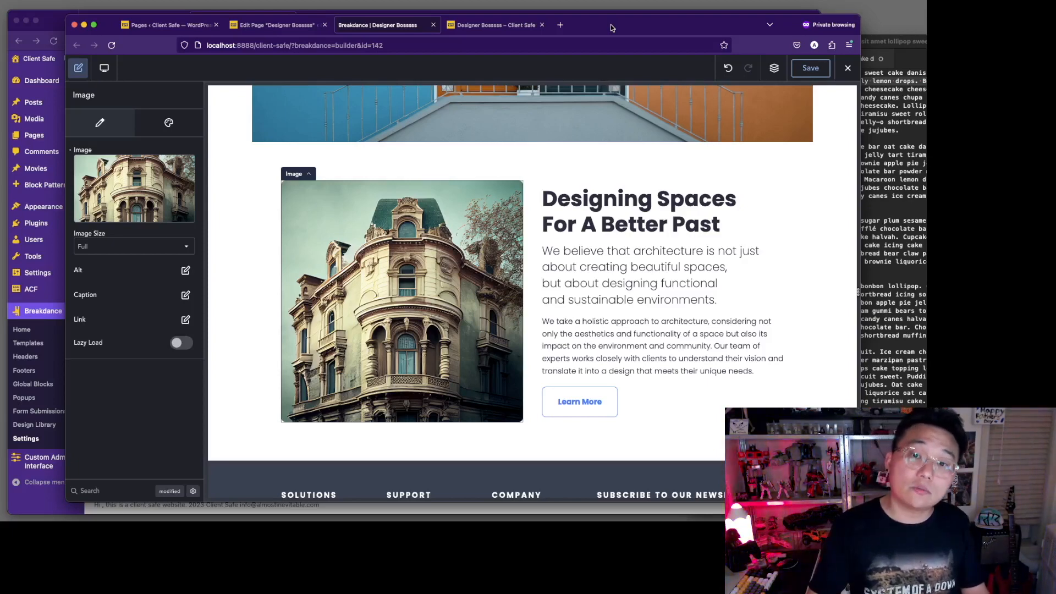
Review the Editor role's access level in the admin window and bring back the Editor's private builder window
key(super+m)
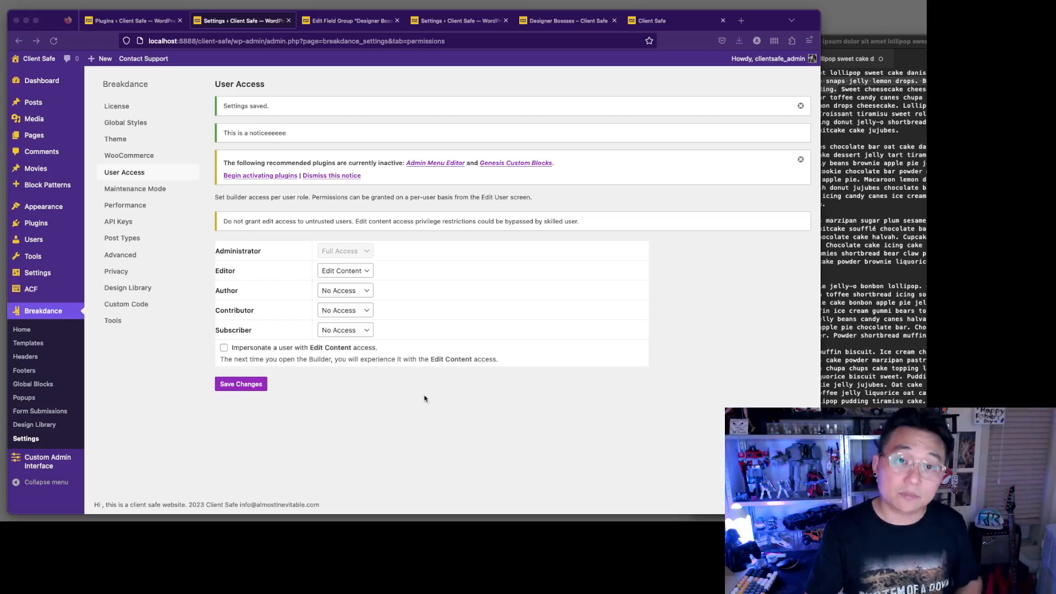
click(684, 422)
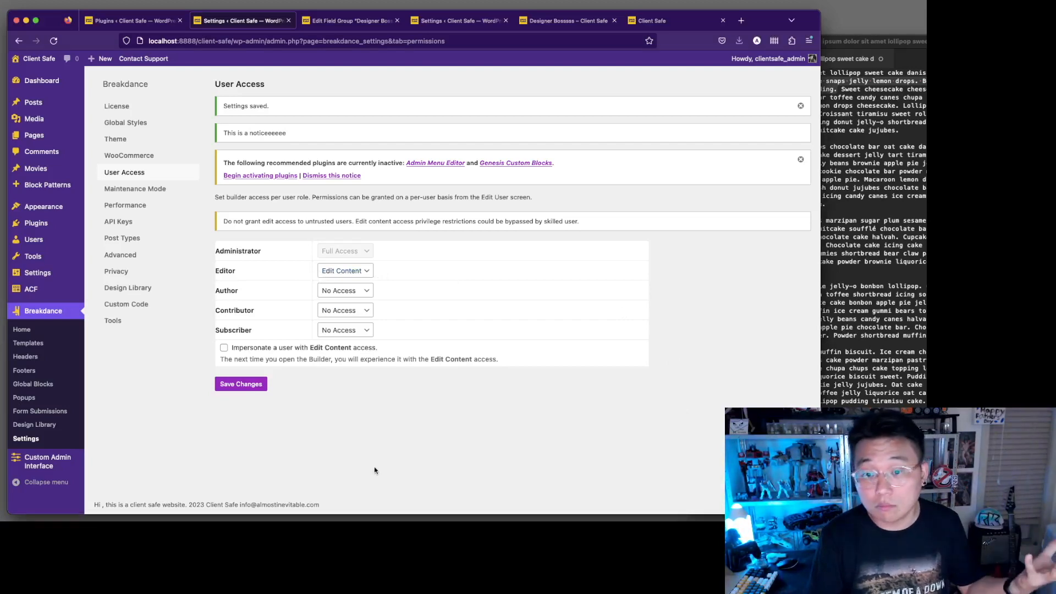
drag(927, 31, 771, 37)
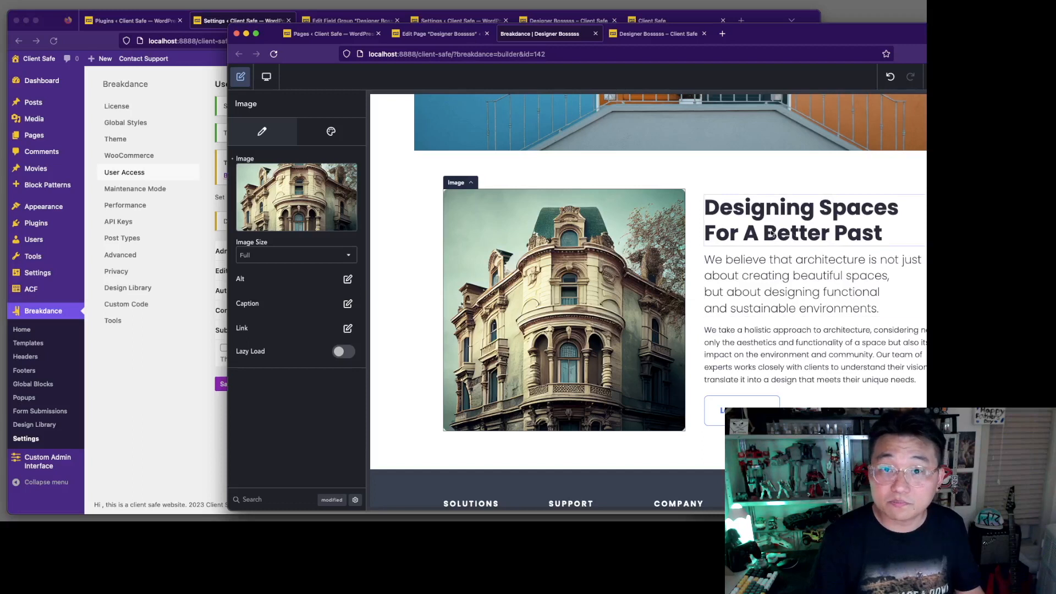
Compare the content and design controls the Editor gets for the section's heading and the building image
click(794, 236)
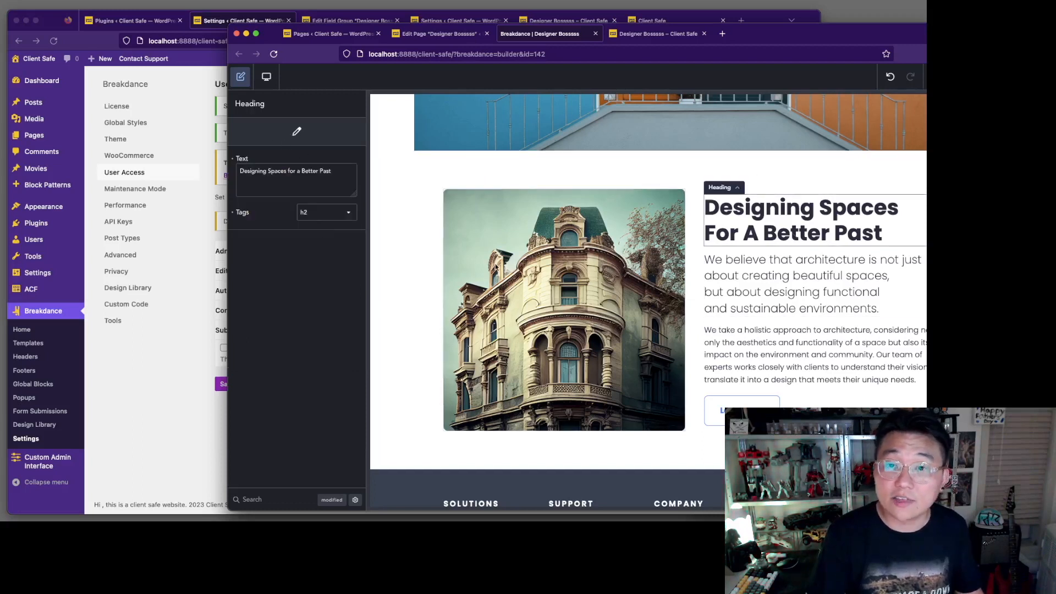
click(502, 241)
click(339, 138)
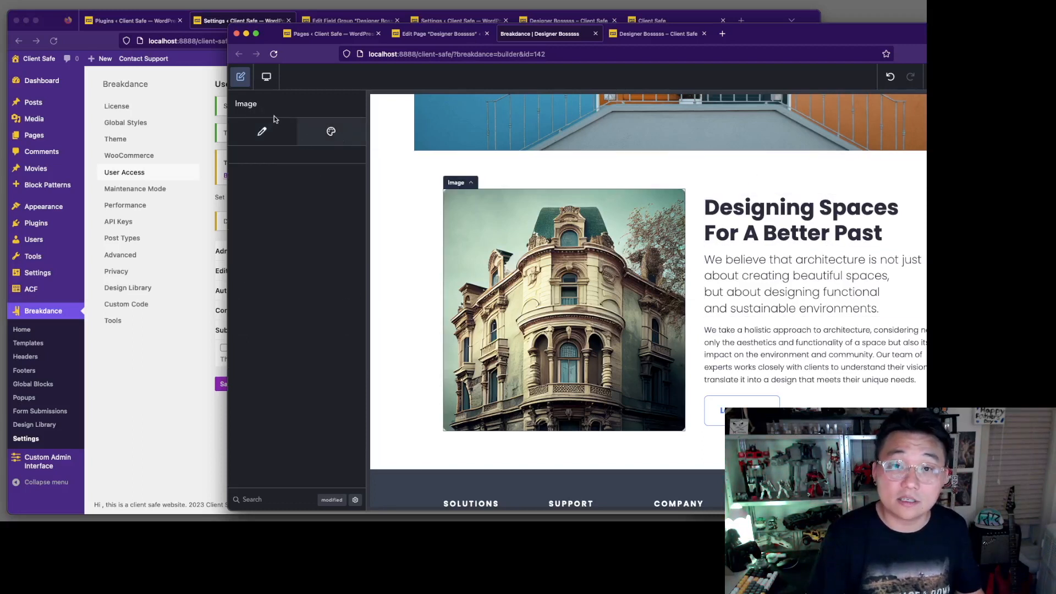
click(262, 131)
click(749, 208)
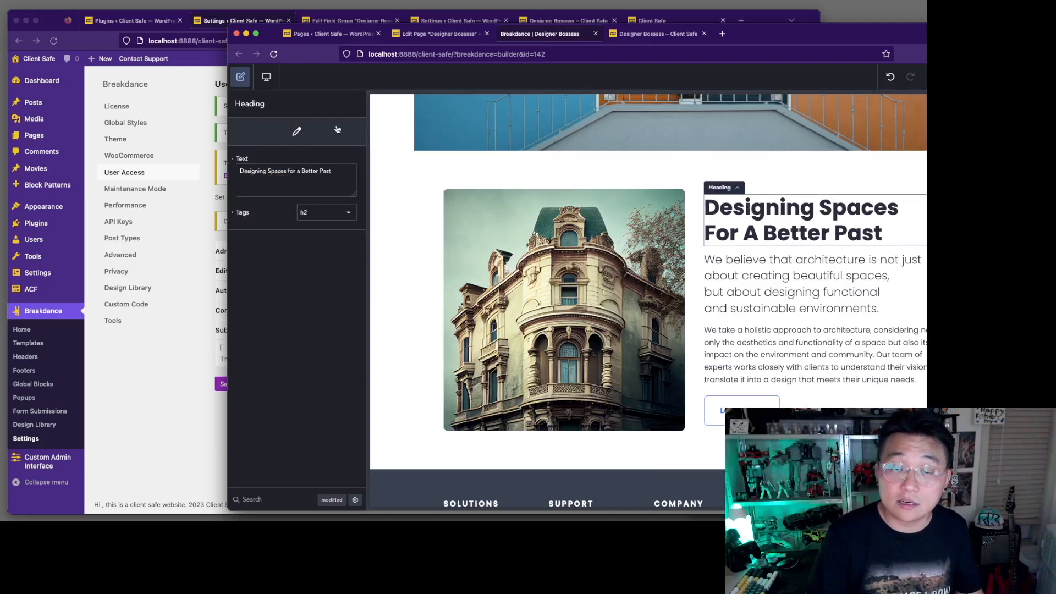
Switch to the admin window, list all pages, and open "A new page" in Breakdance
key(super+m)
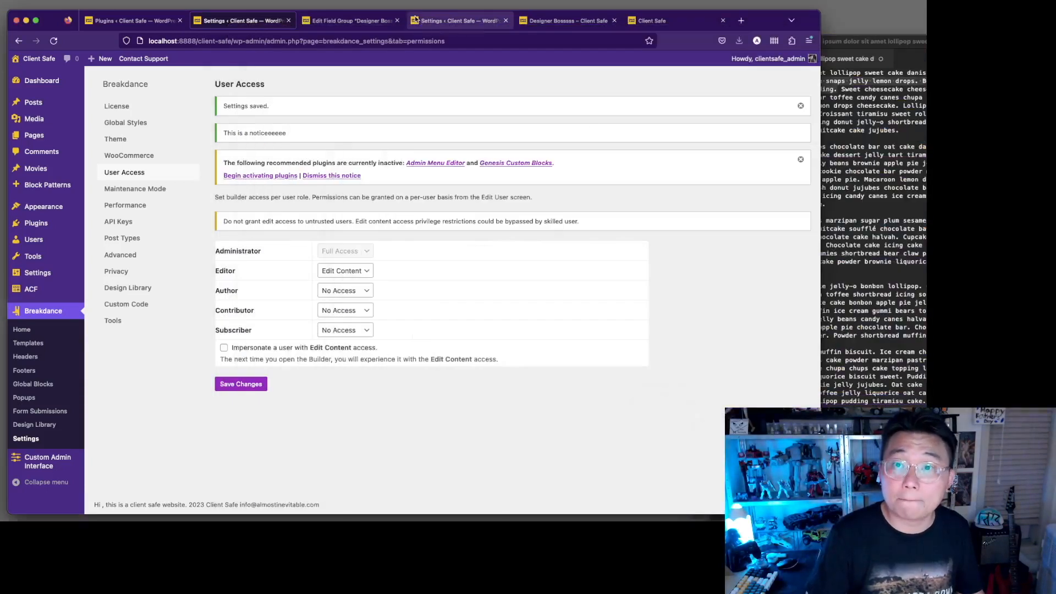
click(343, 22)
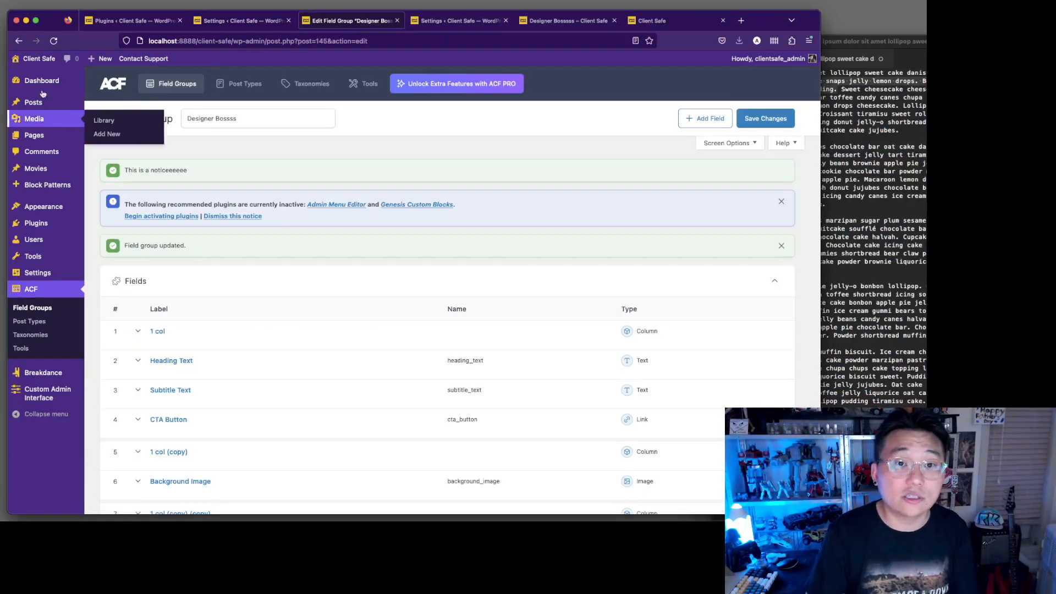
mouse_move(58, 135)
click(113, 137)
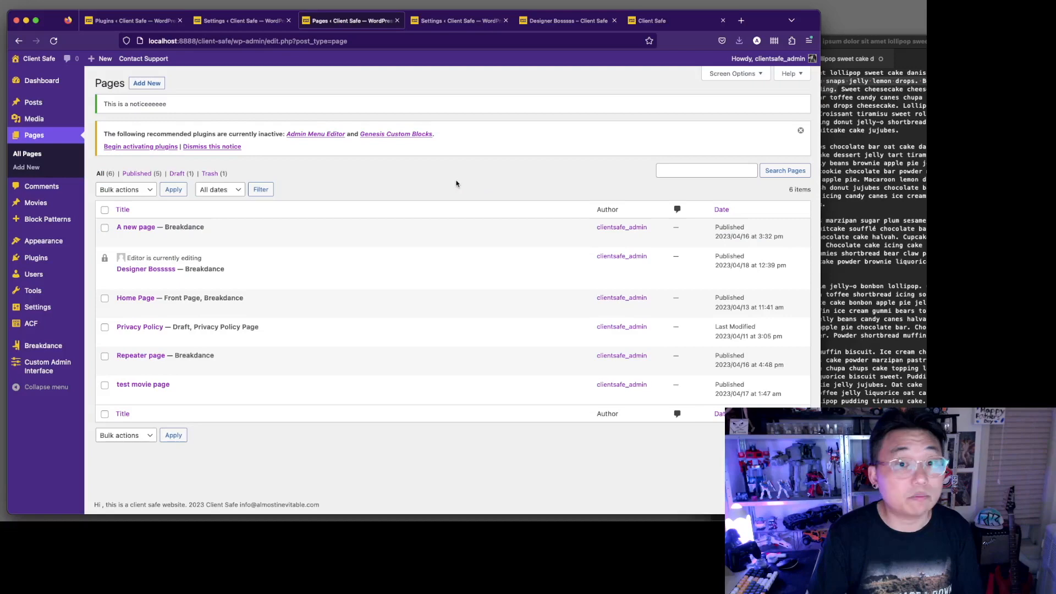
click(236, 238)
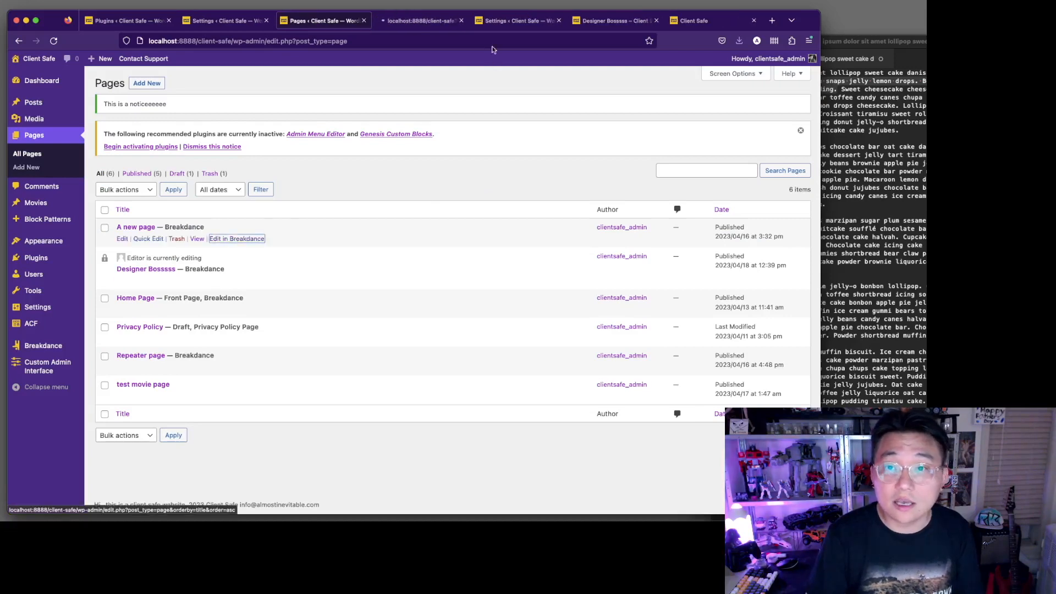
Examine the advanced and design settings available to the administrator for the page's image
click(97, 126)
click(119, 130)
click(79, 131)
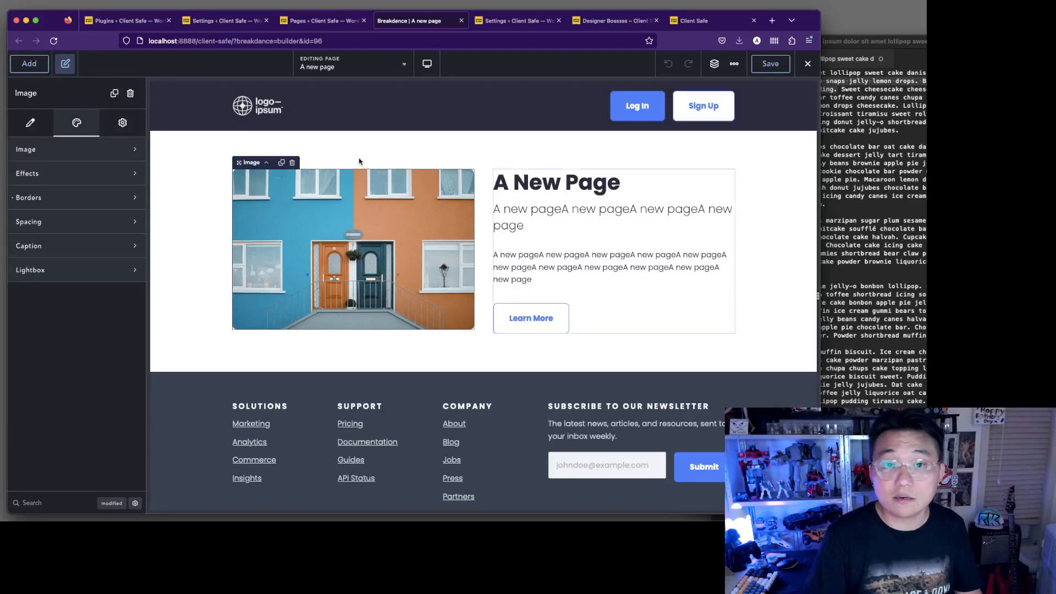
Set the typography color of the "A New Page" heading to #4A55B1
click(531, 189)
click(77, 123)
click(113, 126)
click(69, 126)
click(59, 150)
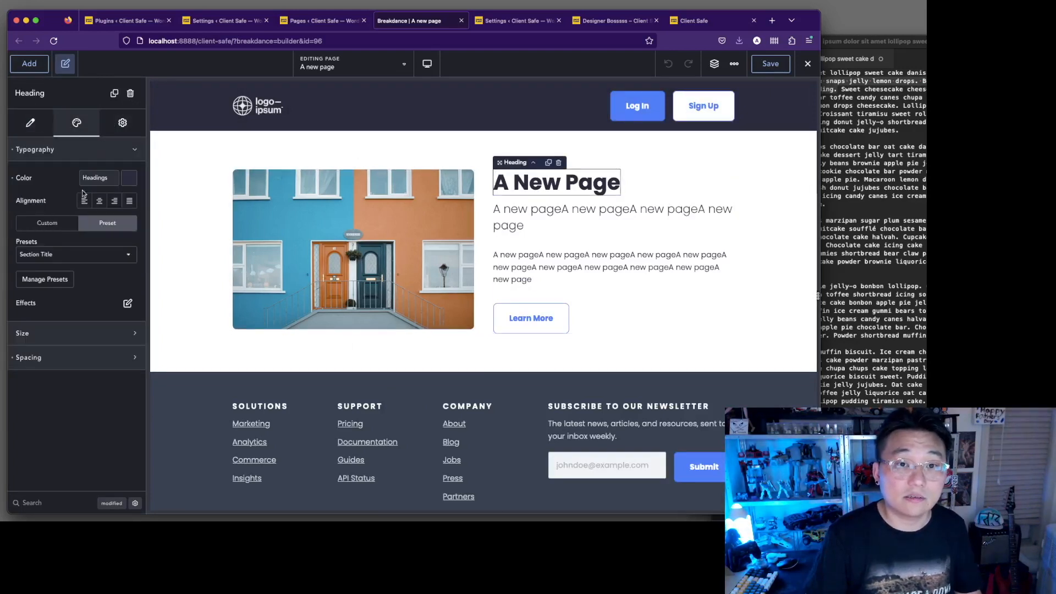
click(126, 179)
click(93, 228)
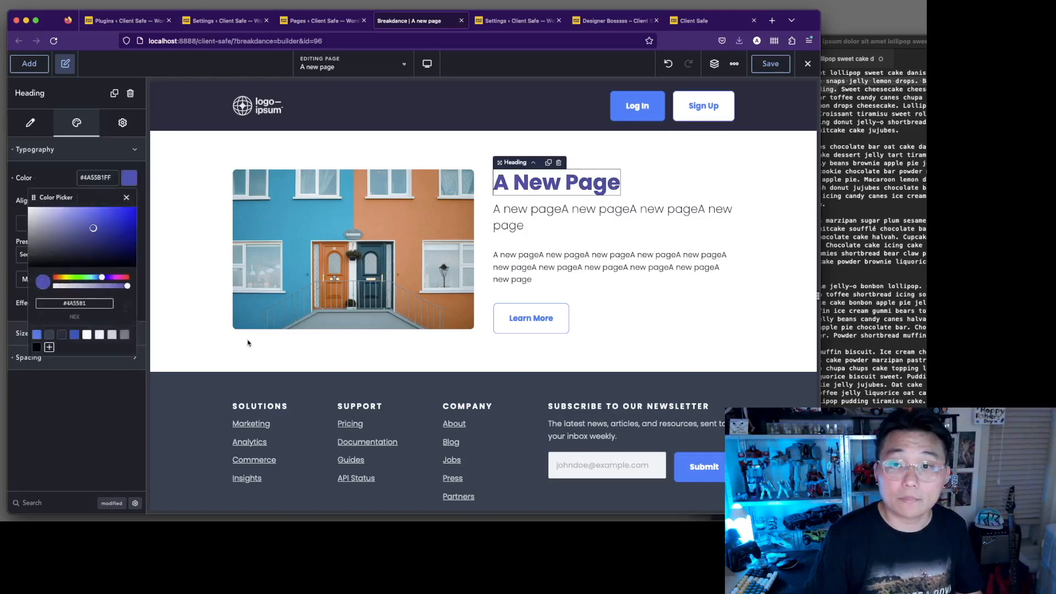
click(761, 170)
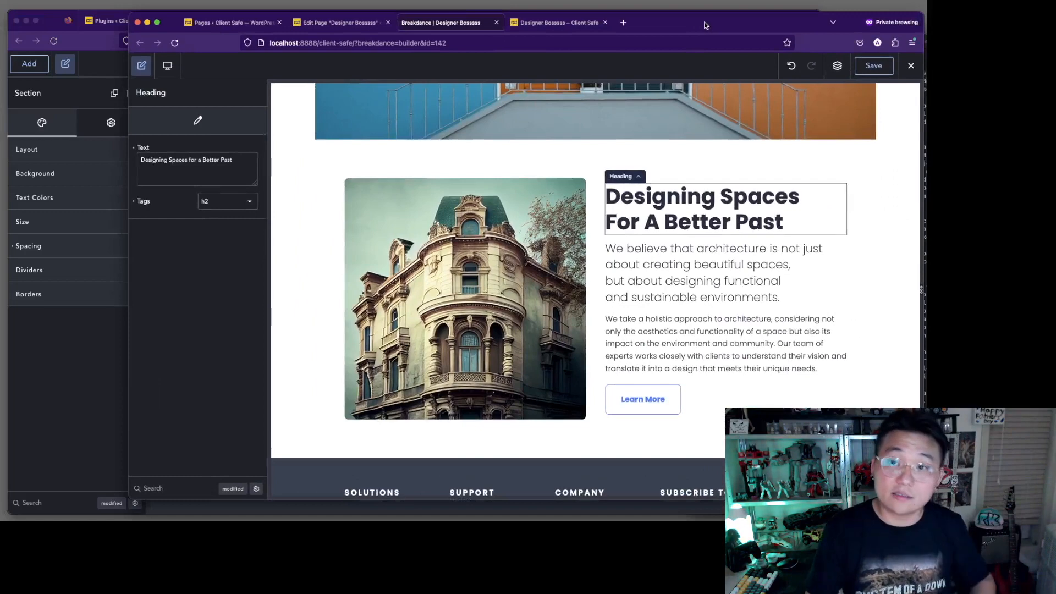
Exit the builder of "A new page" to WordPress without saving, and check the page's Hero Section fields
drag(706, 25, 740, 45)
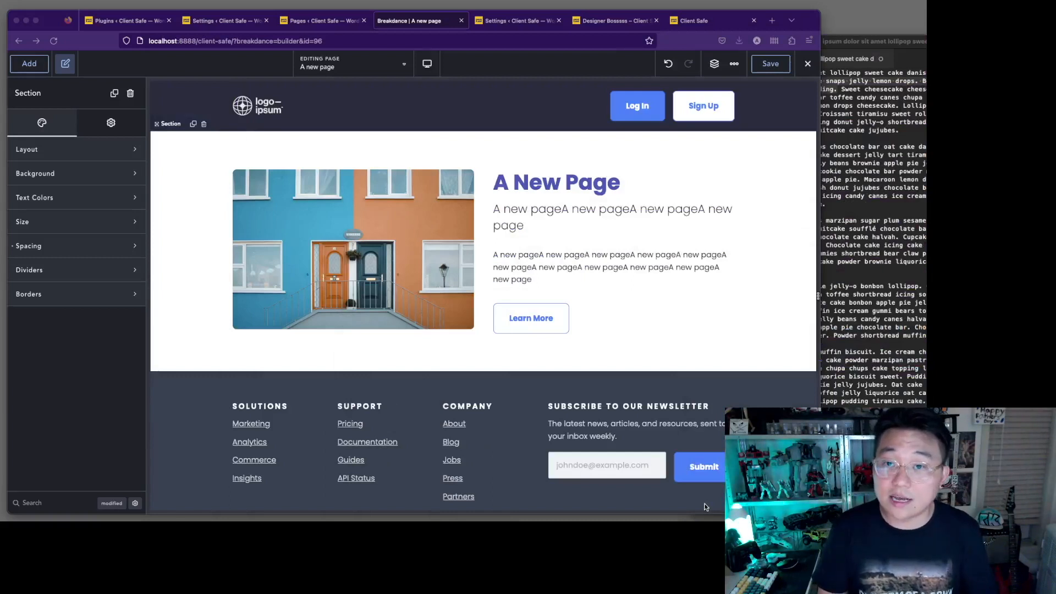
click(807, 64)
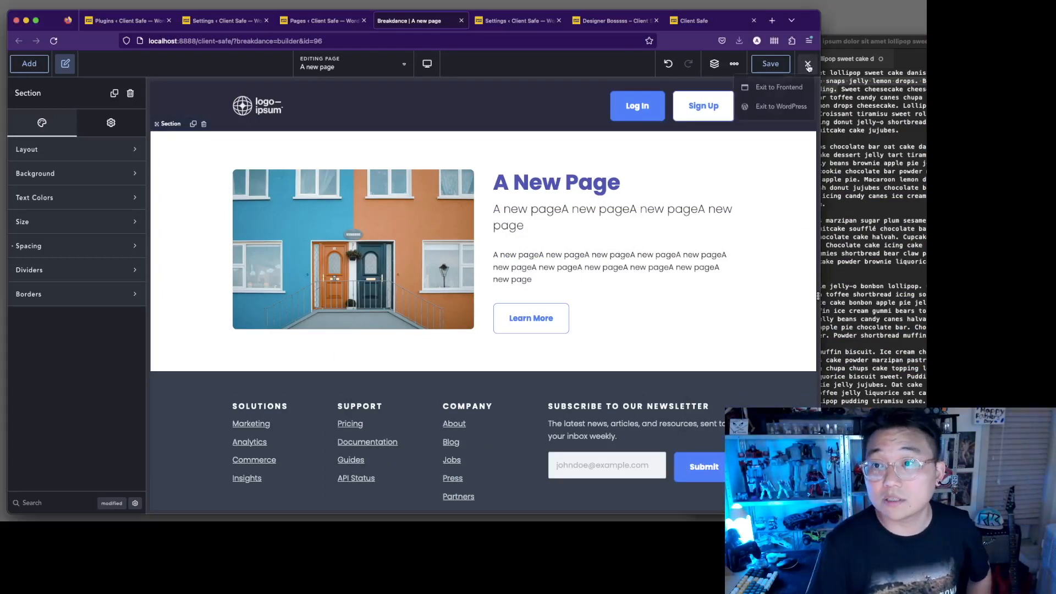
click(793, 106)
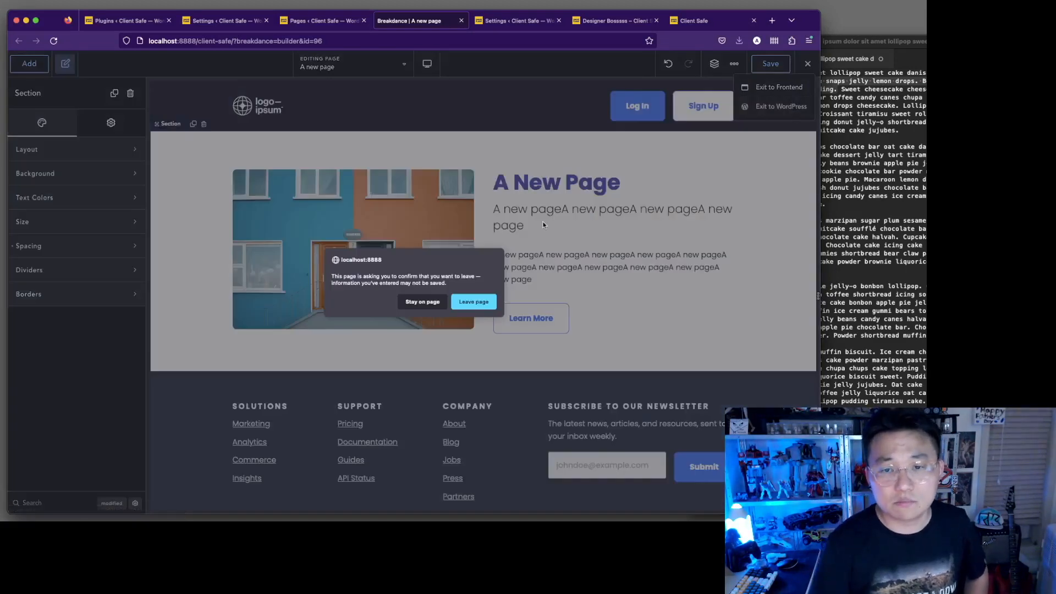
click(473, 301)
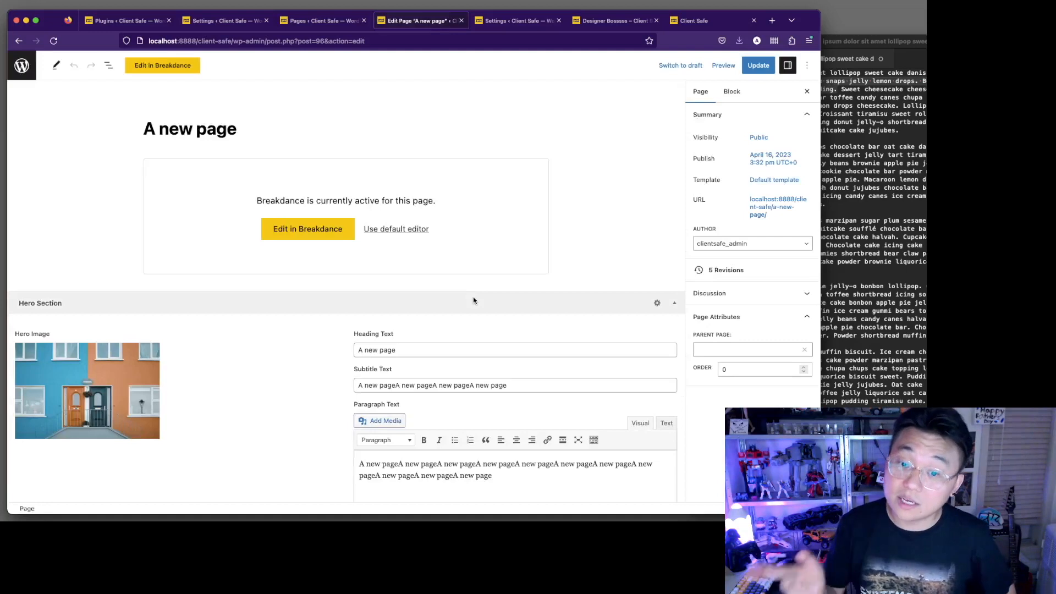
scroll(390, 367, down, 3)
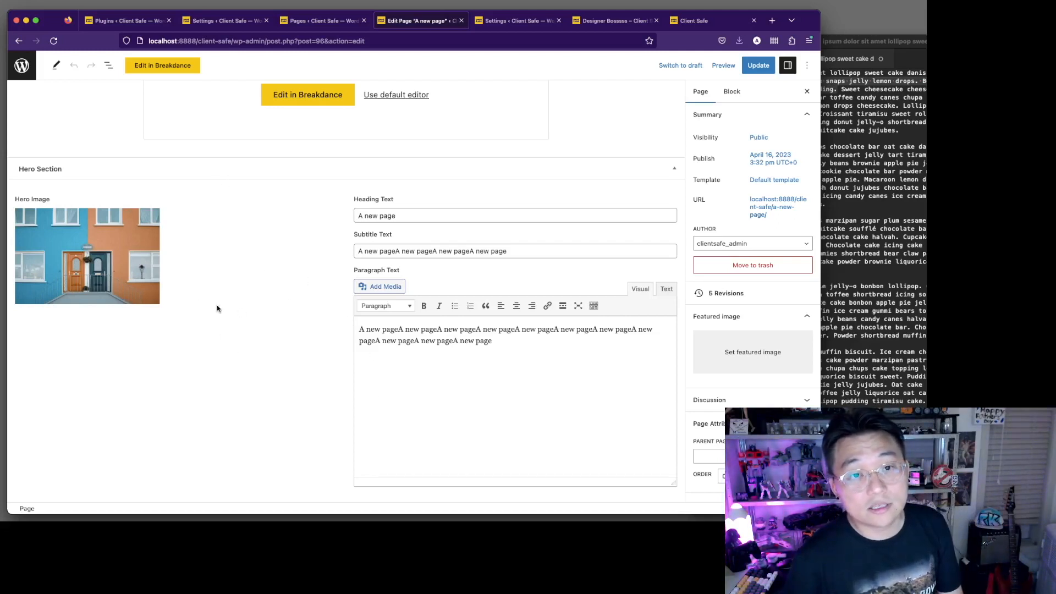
List the ACF field groups and open the Hero Section group for editing
click(310, 22)
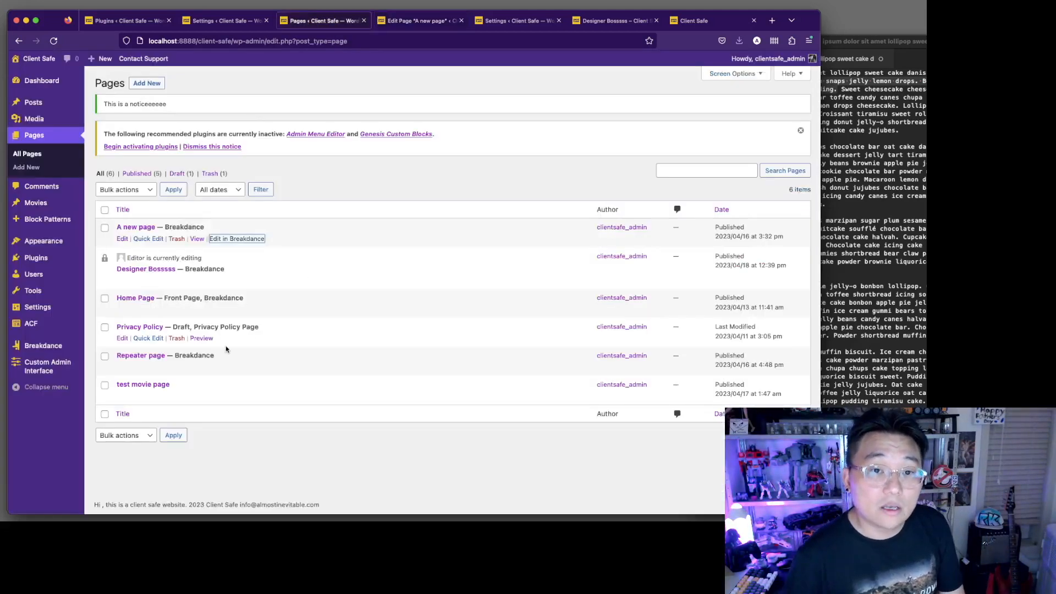
click(196, 21)
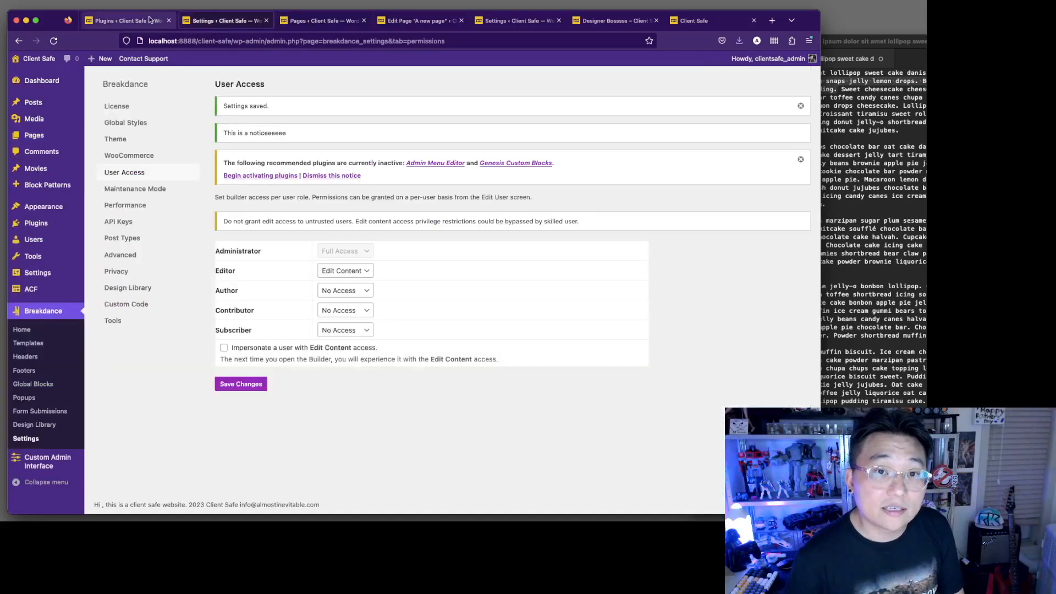
mouse_move(61, 290)
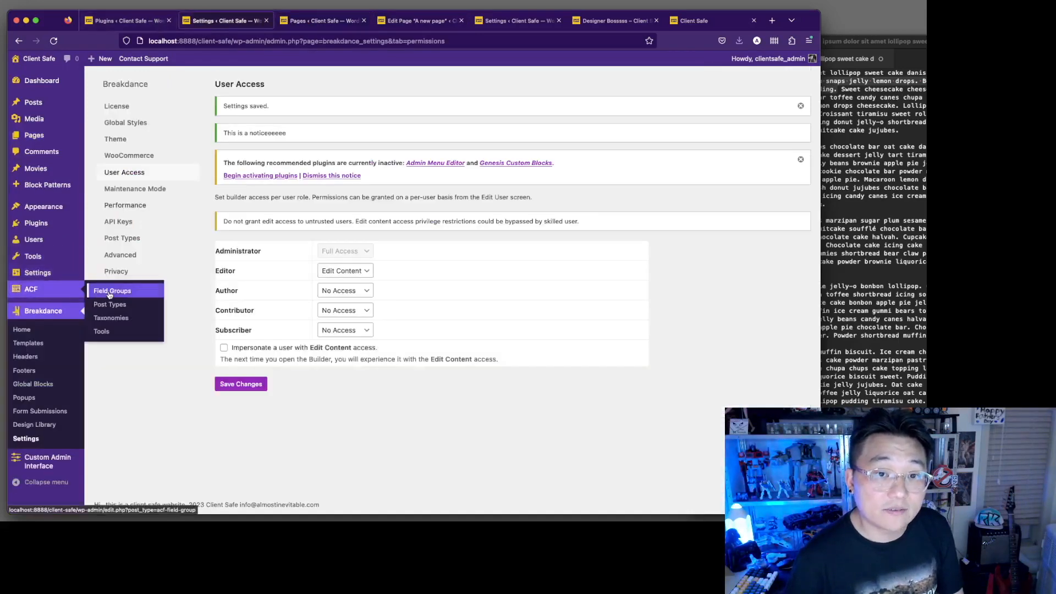
click(110, 292)
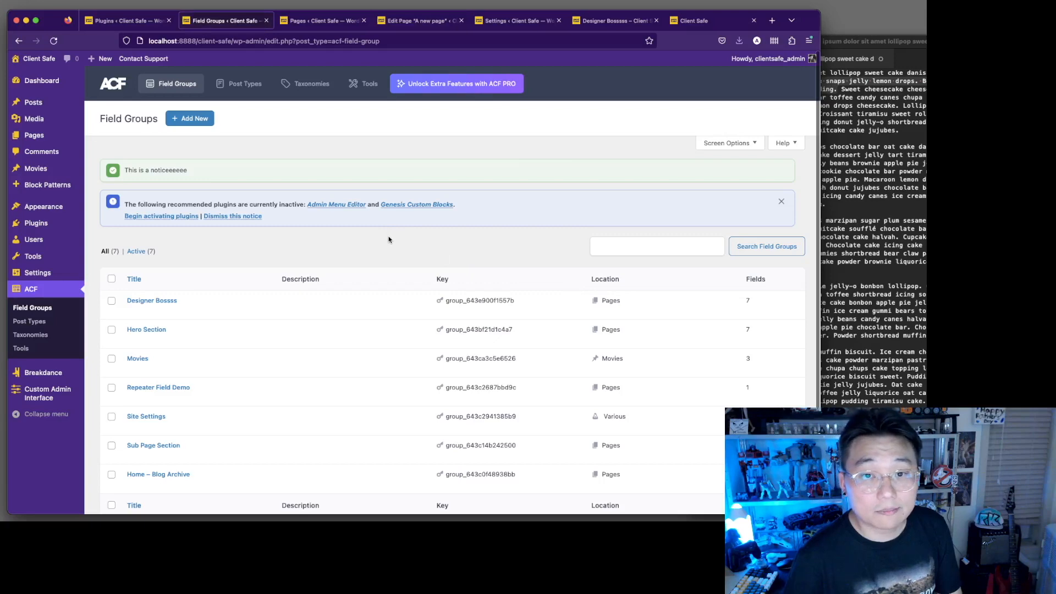
scroll(387, 238, down, 2)
click(133, 275)
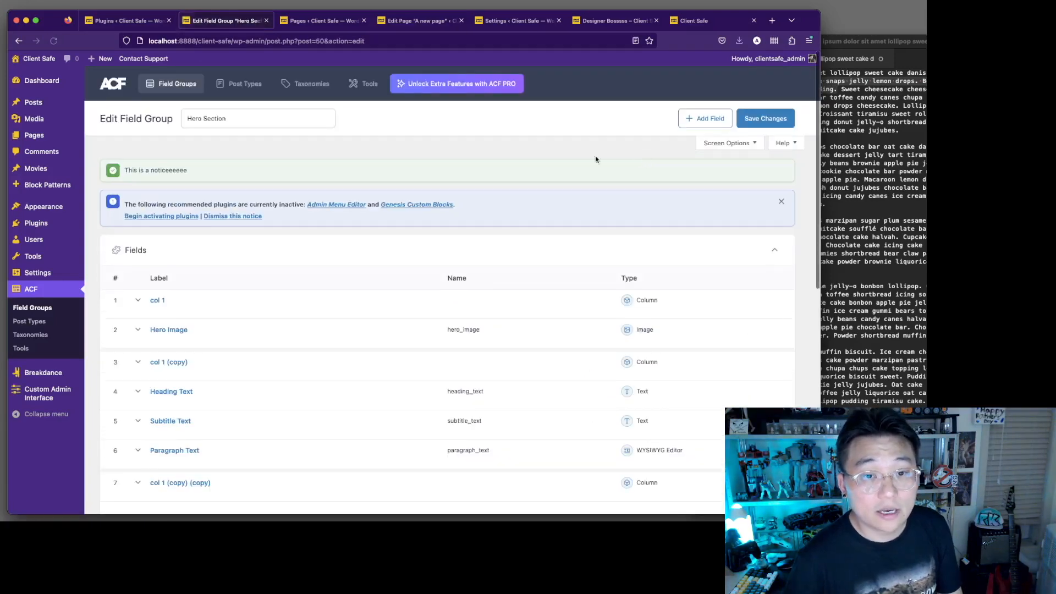
Add a rule group showing the Hero Section fields when Page is equal to Designer Bosssss, and save the field group
scroll(531, 160, down, 10)
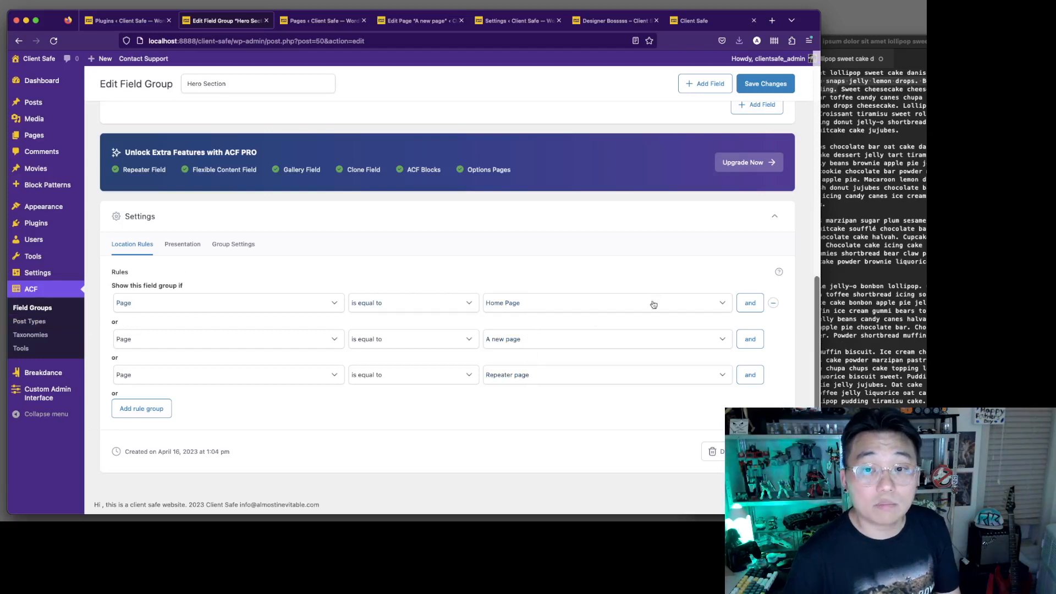
click(145, 410)
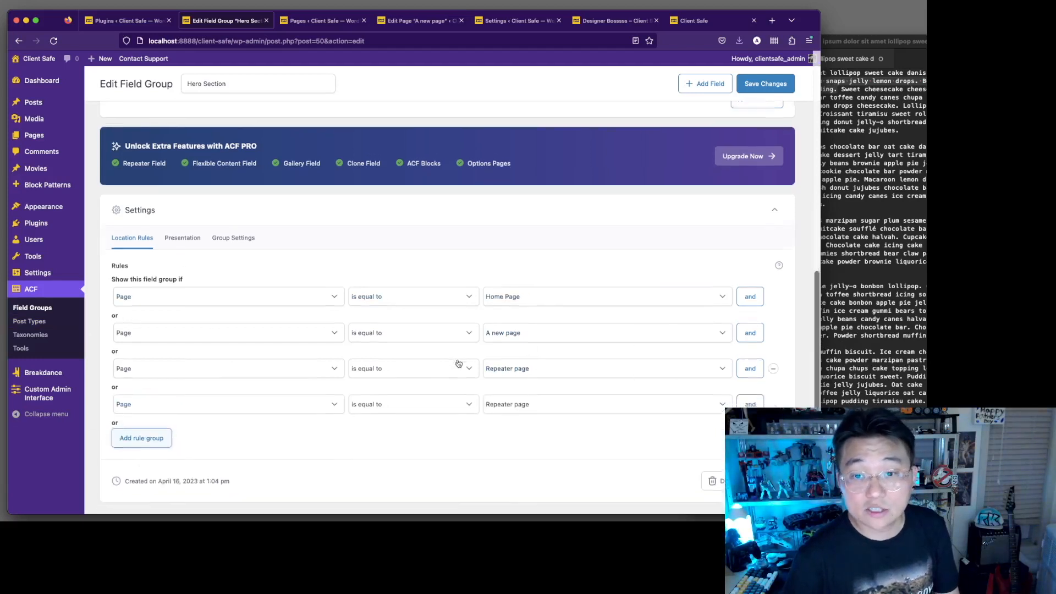
click(567, 375)
click(565, 344)
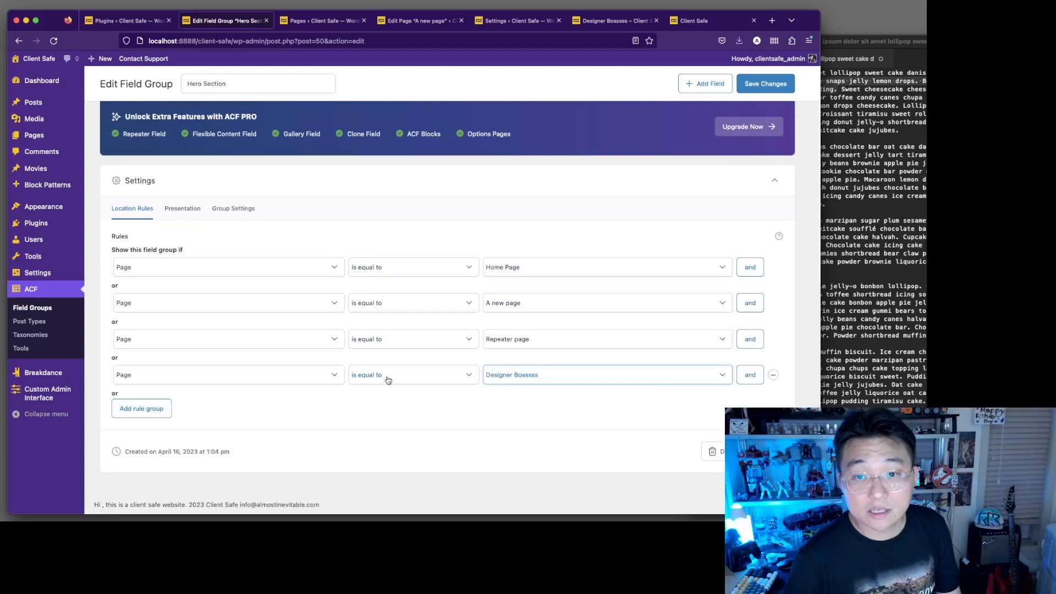
click(766, 84)
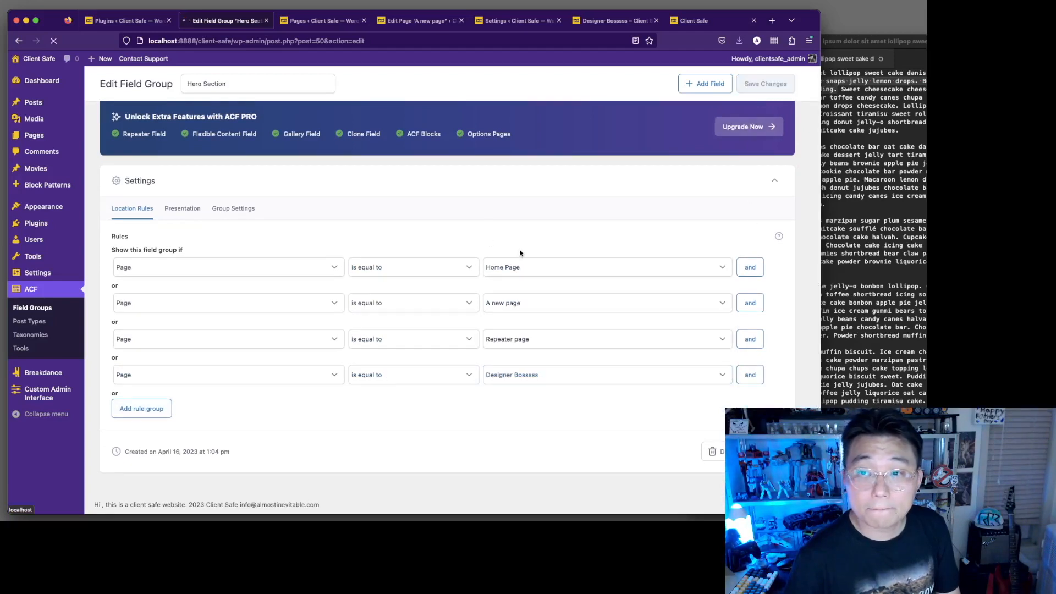
Close the Editor's Breakdance and page-editing tabs for Designer Bosssss in the private window and return to the admin window
click(322, 20)
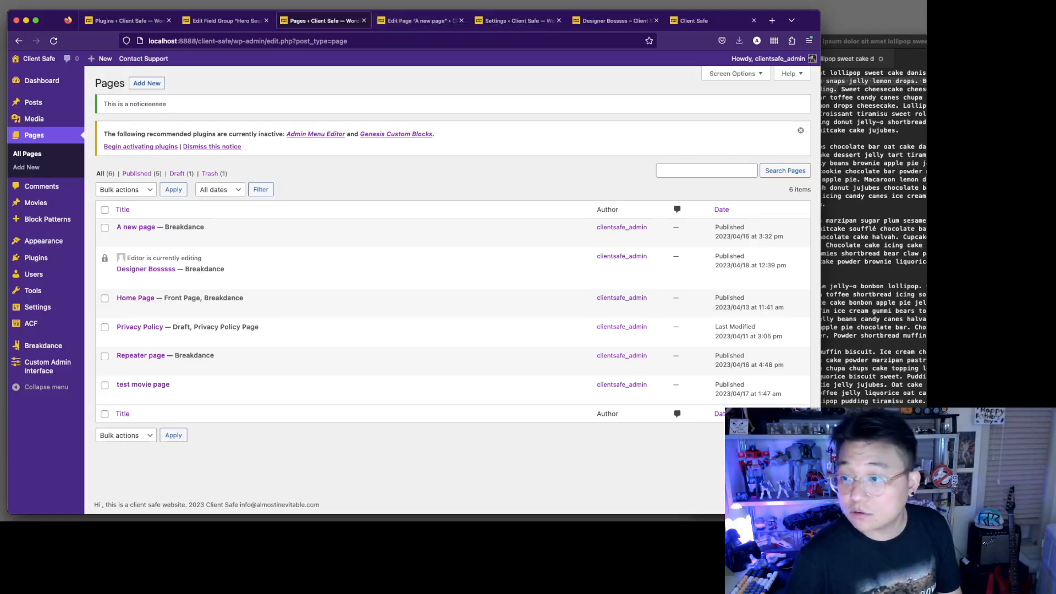
drag(470, 0, 435, 34)
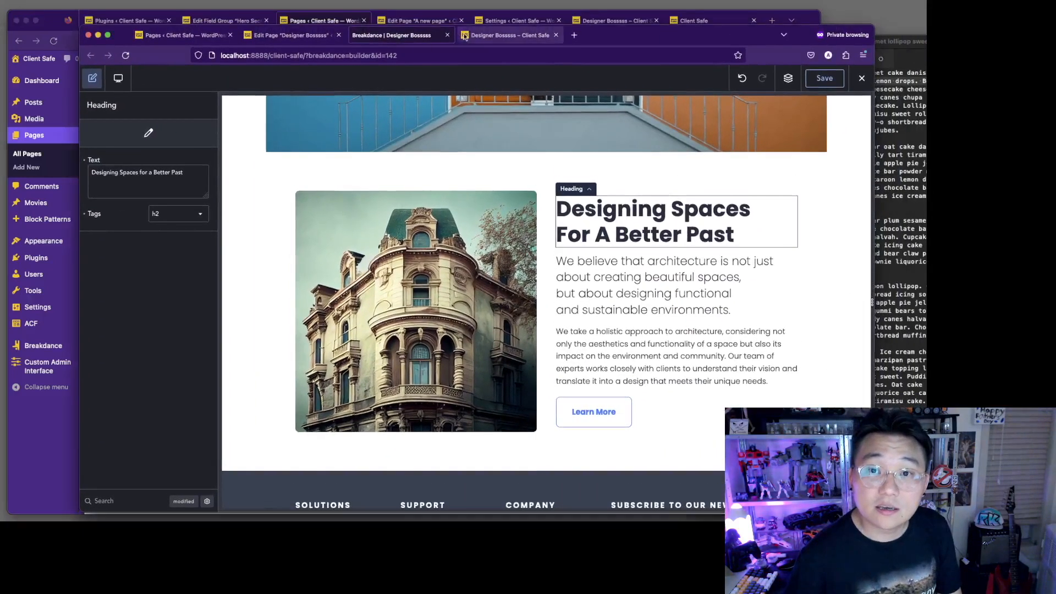
click(447, 35)
click(535, 308)
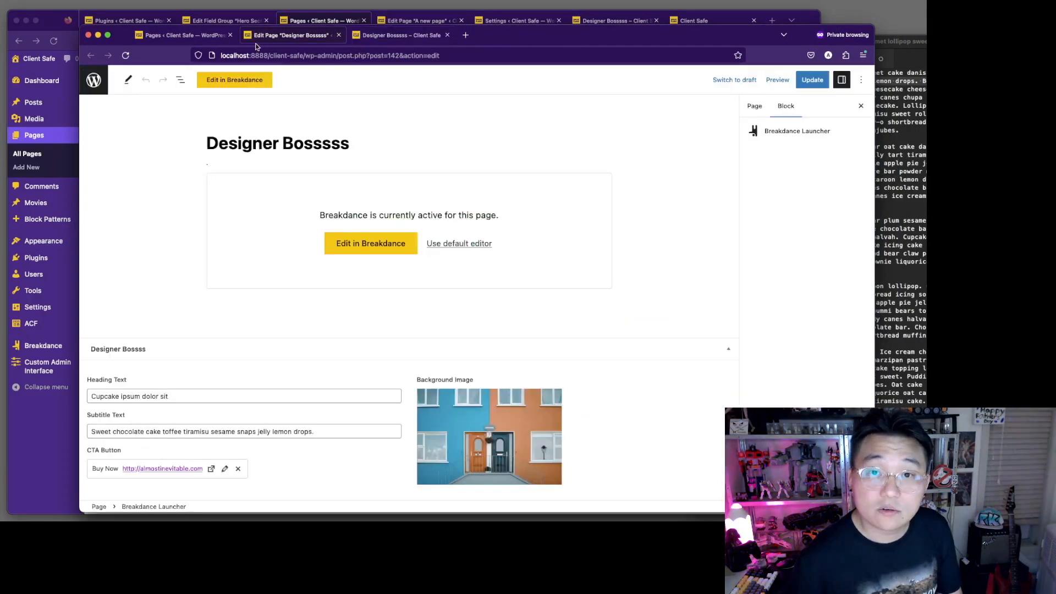
click(340, 35)
click(177, 34)
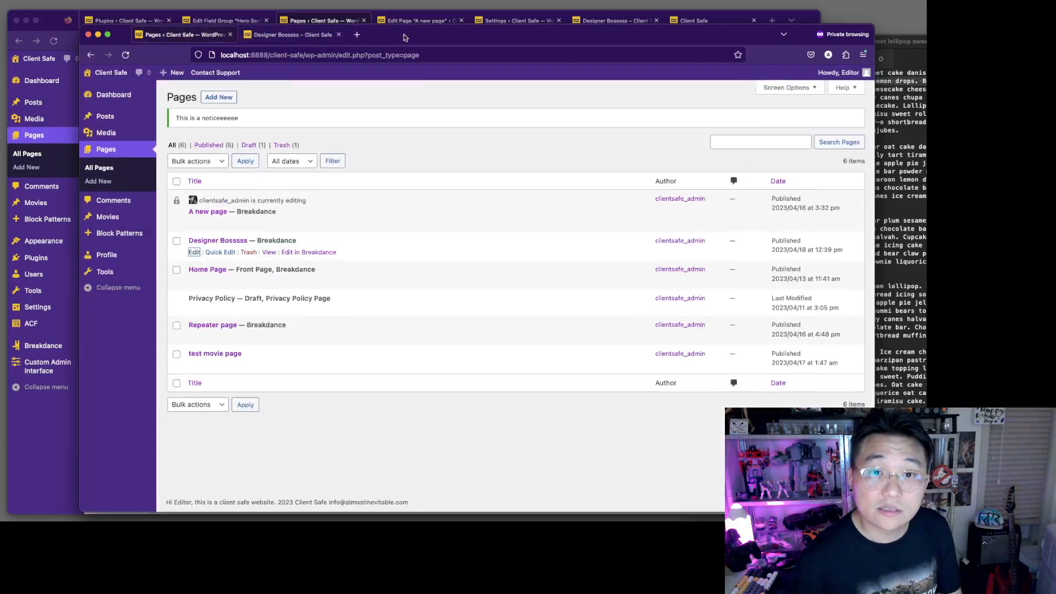
drag(404, 38, 404, 1)
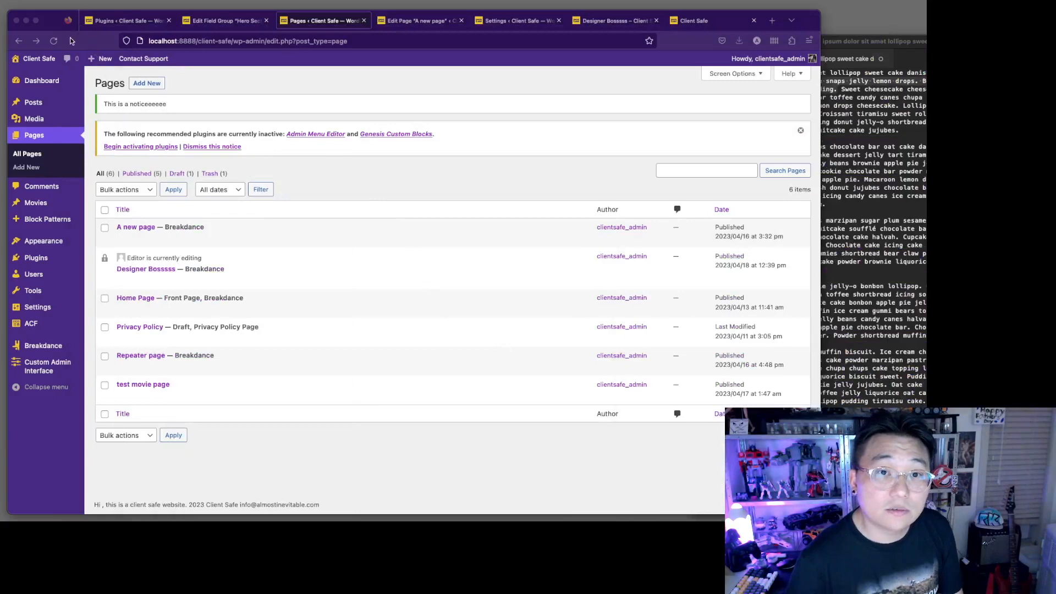
Reload the admin's page list and open Designer Bosssss for editing, taking over the edit lock, to reach its Hero Section fields
click(54, 42)
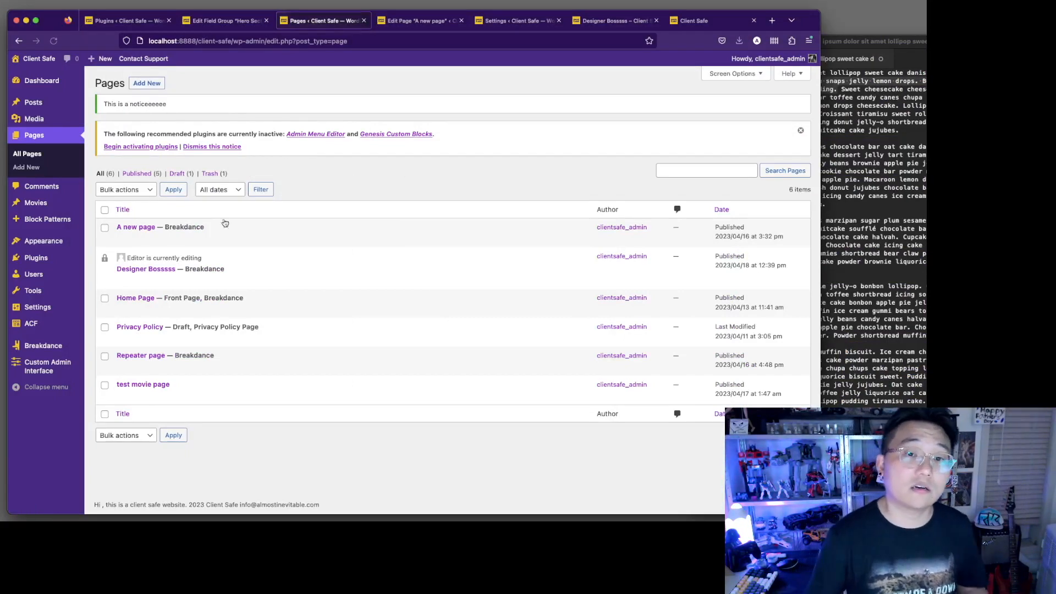
click(120, 280)
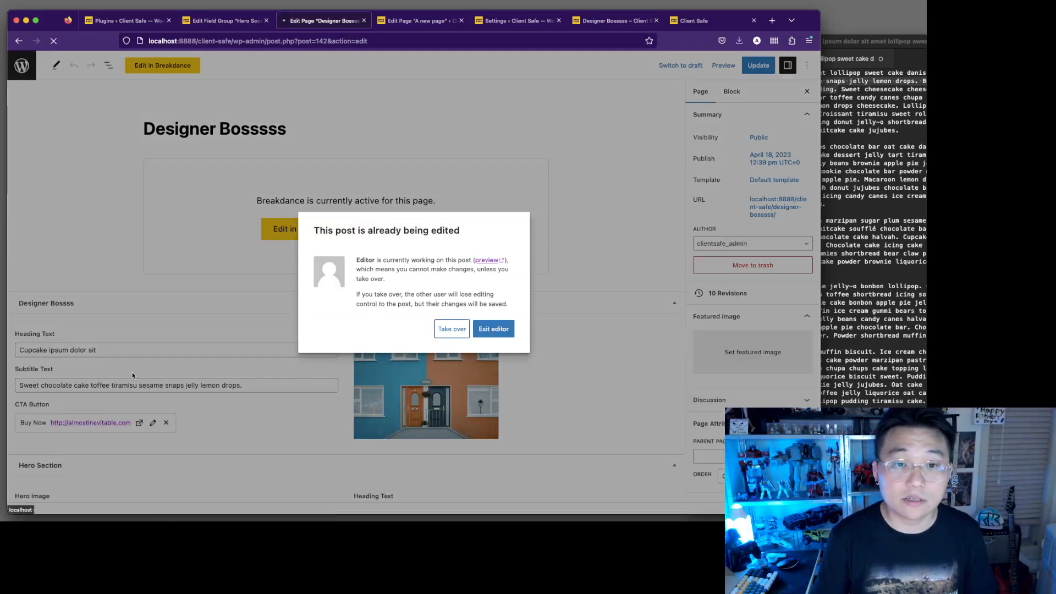
scroll(135, 374, down, 5)
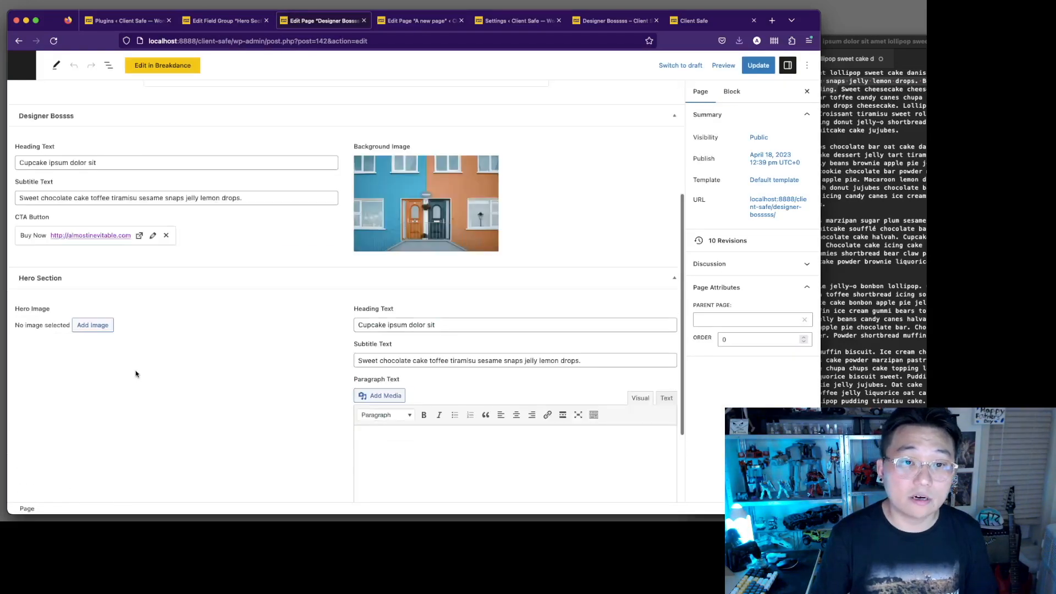
scroll(136, 374, down, 3)
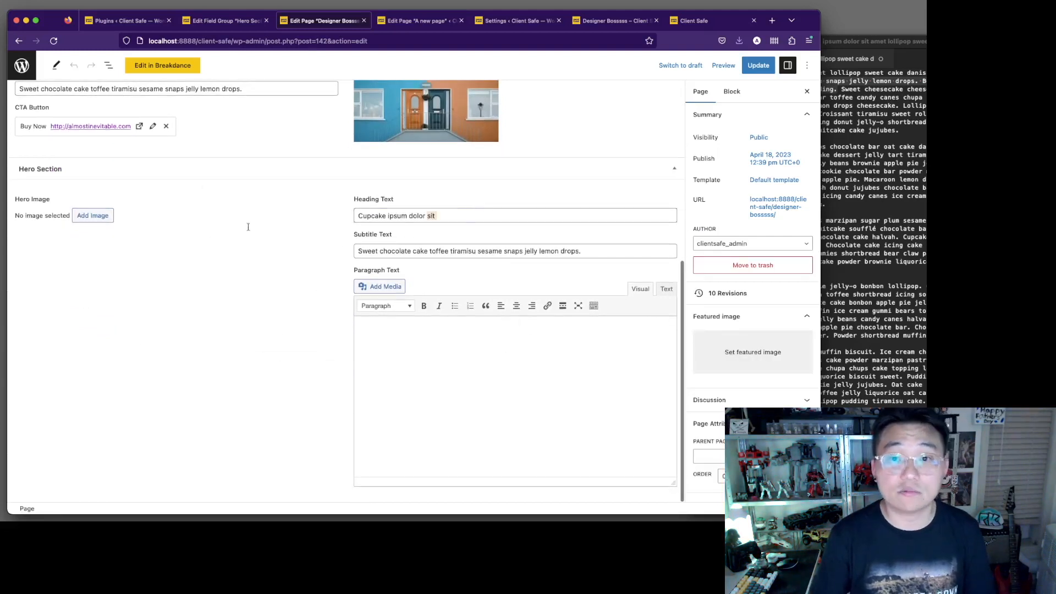
Set the Hero Image of the Designer Bosssss page to 108-webcam-01.png from the media library
click(93, 216)
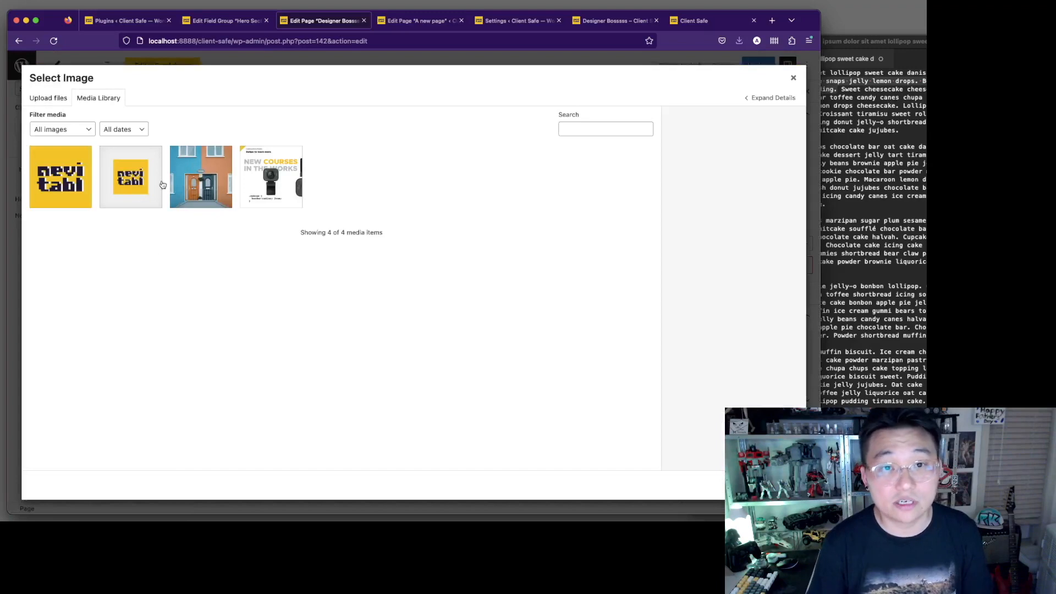
click(271, 178)
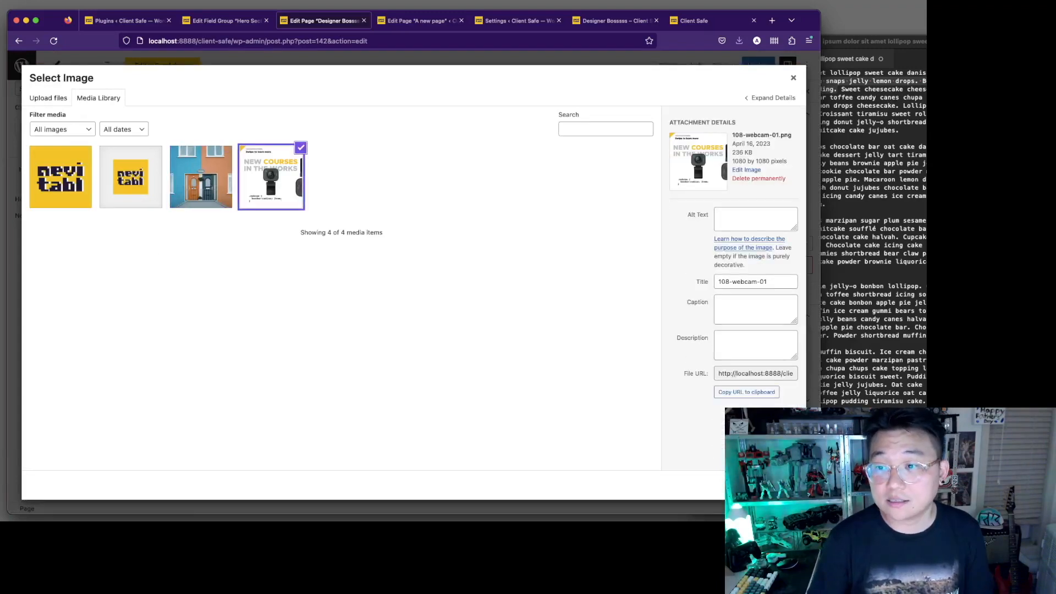
click(784, 485)
Copy the placeholder passage from "macaroon fruitcake" to "marzipan gummi" out of the text editor into the Hero Section's Paragraph Text, and update the page
click(880, 300)
drag(830, 254, 774, 231)
click(523, 385)
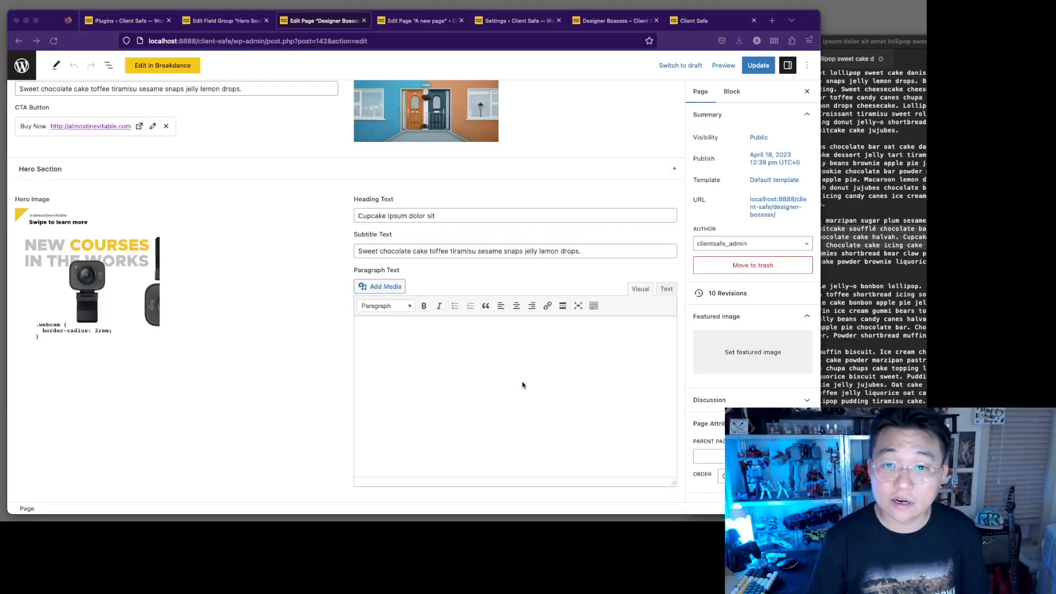
text(macaroon fruitcake soufflé chocolate bar cotton candy. Liquorice chocolate cake chocolate cake halvah. Cupcake soufflé fruitcake cake candy canes fruitcake. Chocolate cake icing cake fruitcake pie. Gummi bears caramels marzipan gummi)
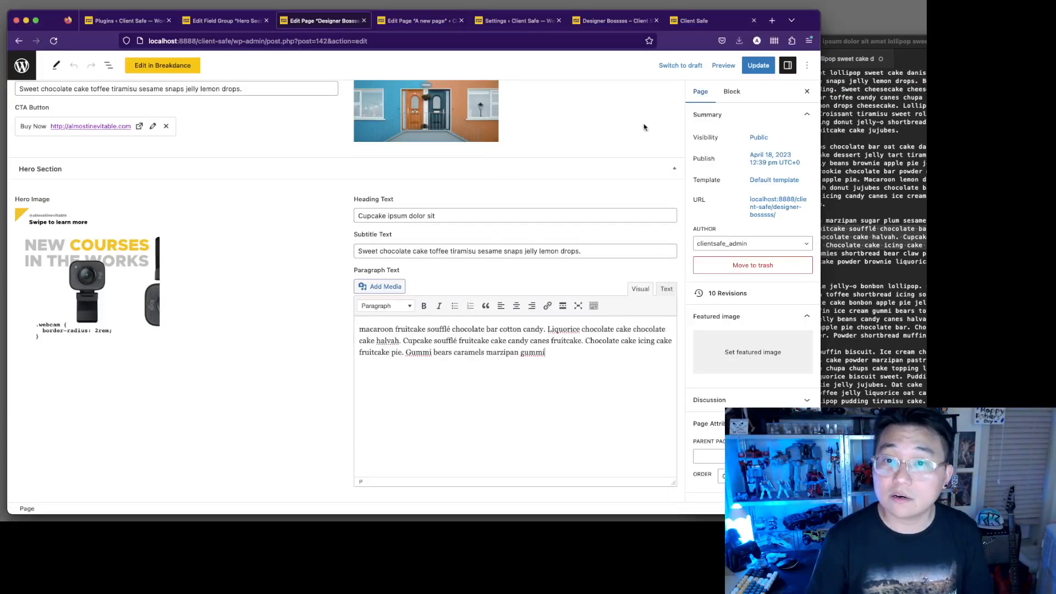
scroll(526, 220, up, 5)
click(758, 65)
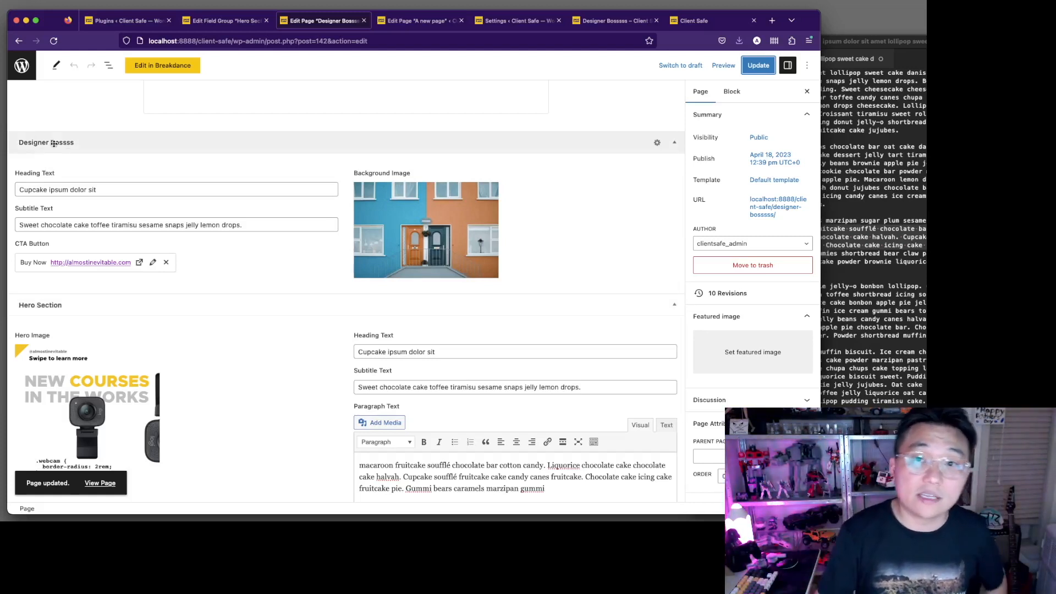
Review the location rules of the Hero Section field group and return to the Designer Bosssss page
click(238, 19)
scroll(356, 335, down, 10)
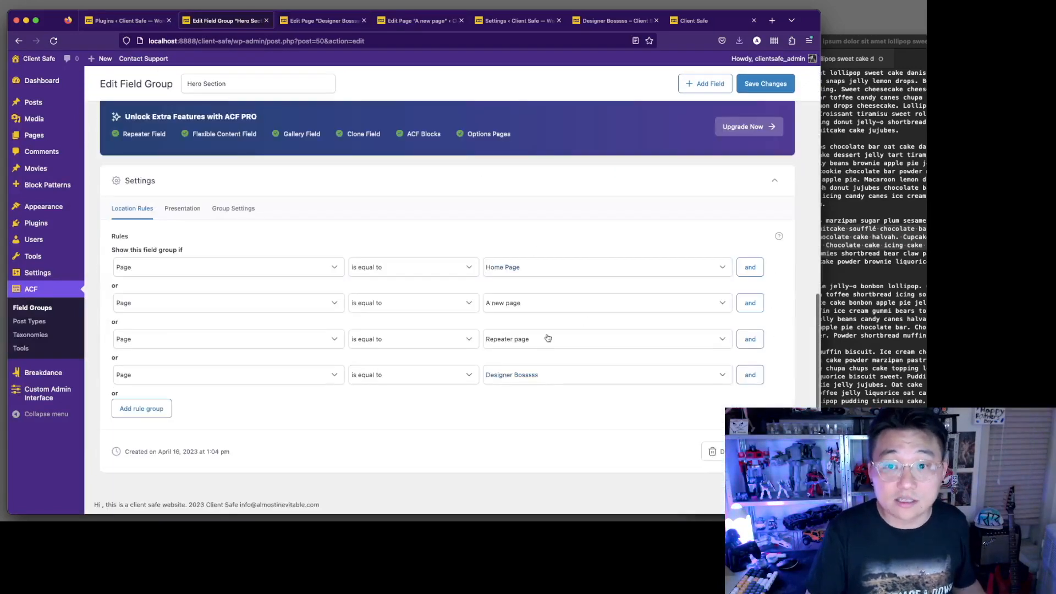
click(324, 22)
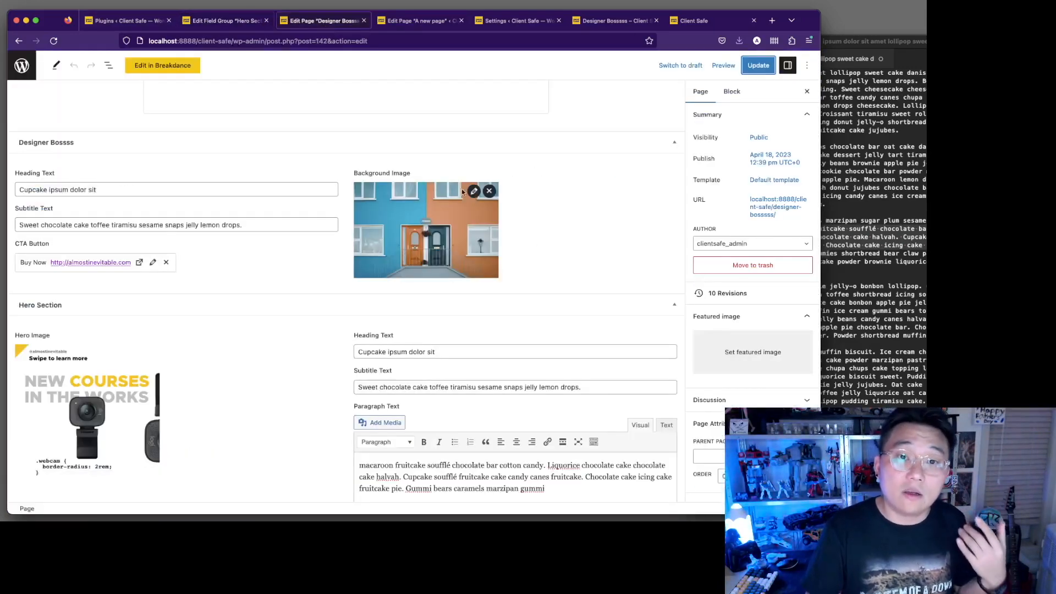
Open the Designer Bosssss page in Breakdance and show the This Website design set in the design library
scroll(307, 241, up, 3)
click(307, 241)
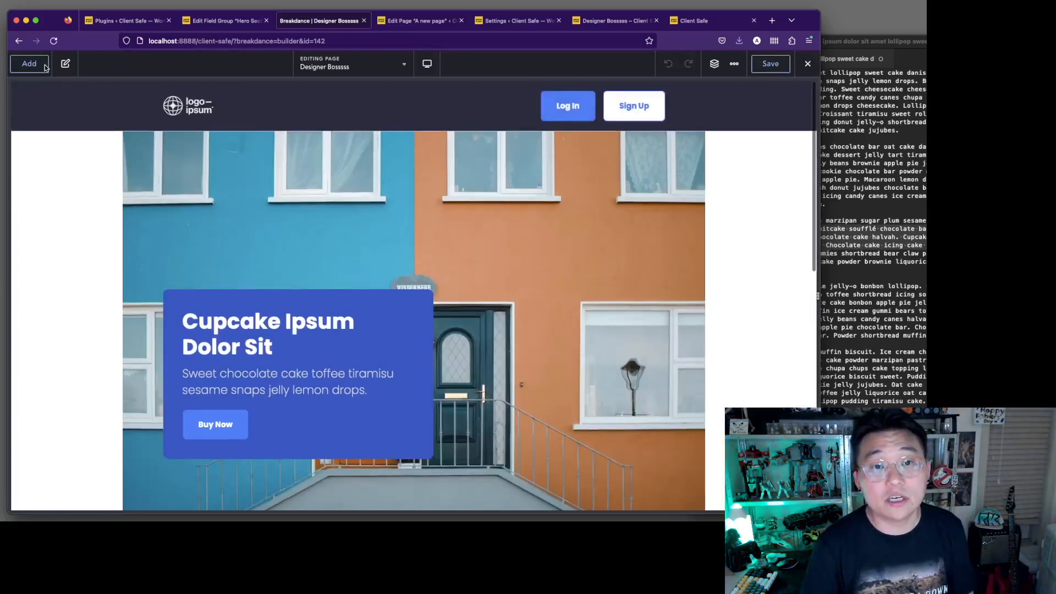
click(30, 64)
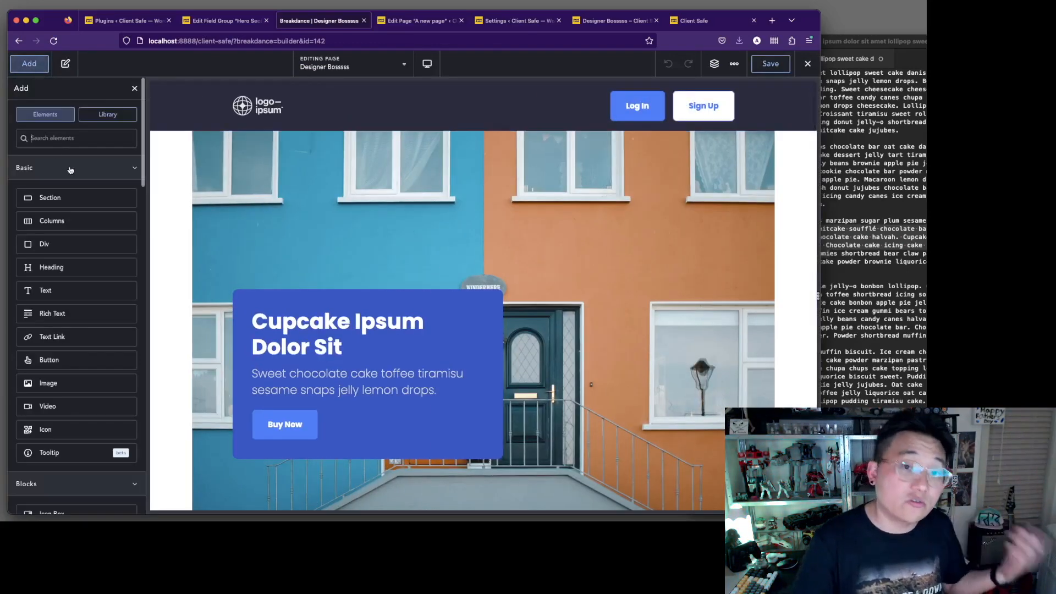
click(108, 115)
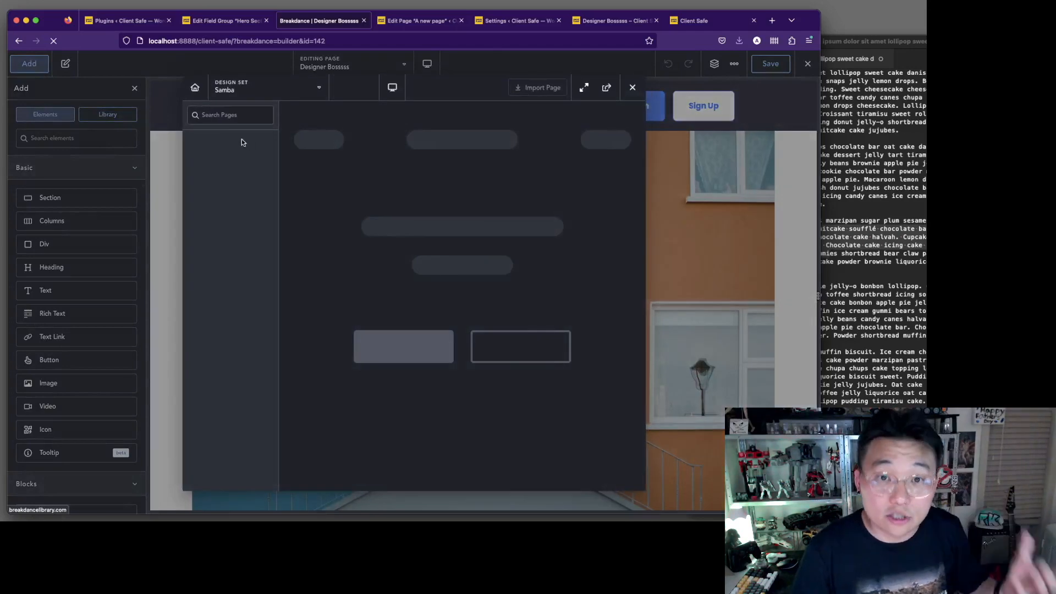
click(248, 88)
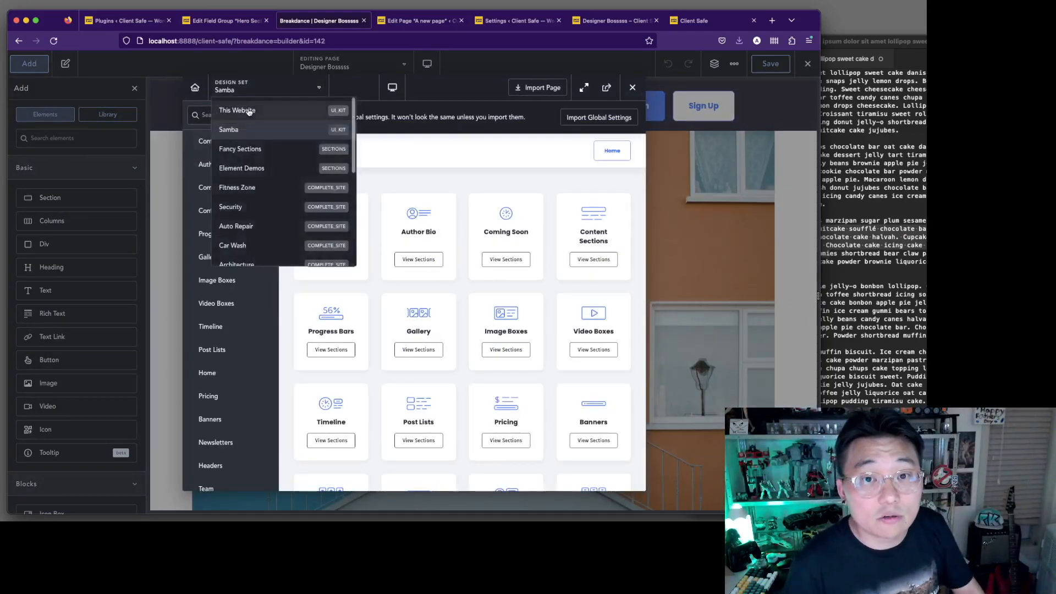
click(244, 109)
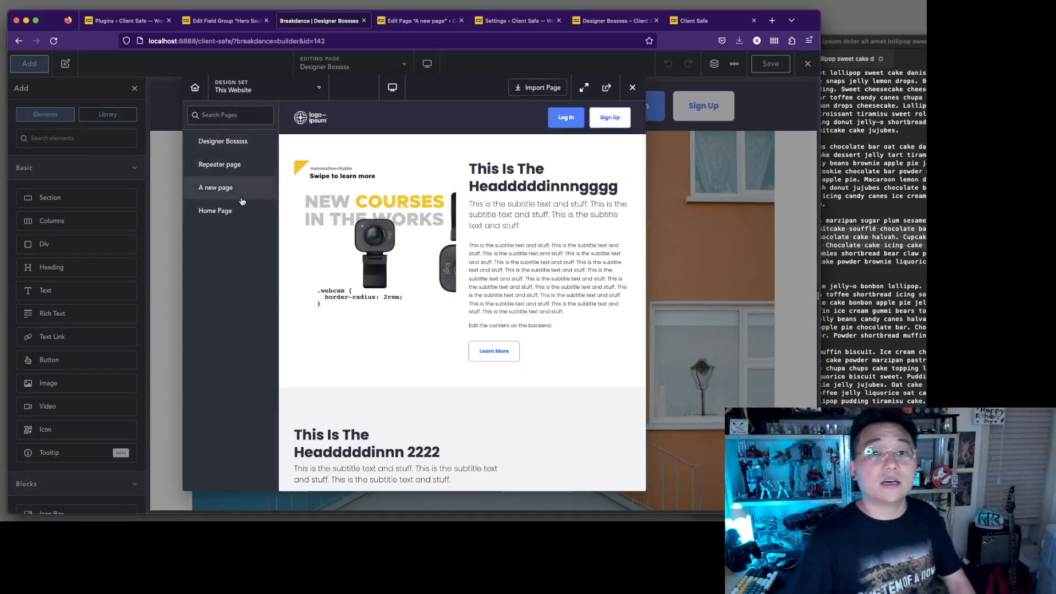
Preview the Home Page design in the library and add its top hero section to the Designer Bosssss page
click(233, 219)
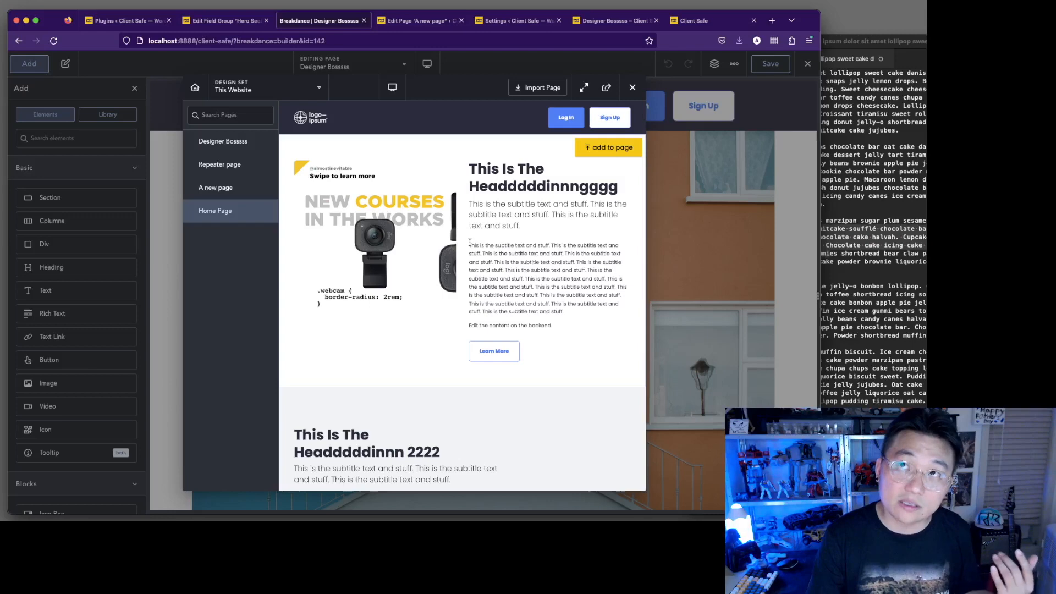
scroll(470, 243, down, 10)
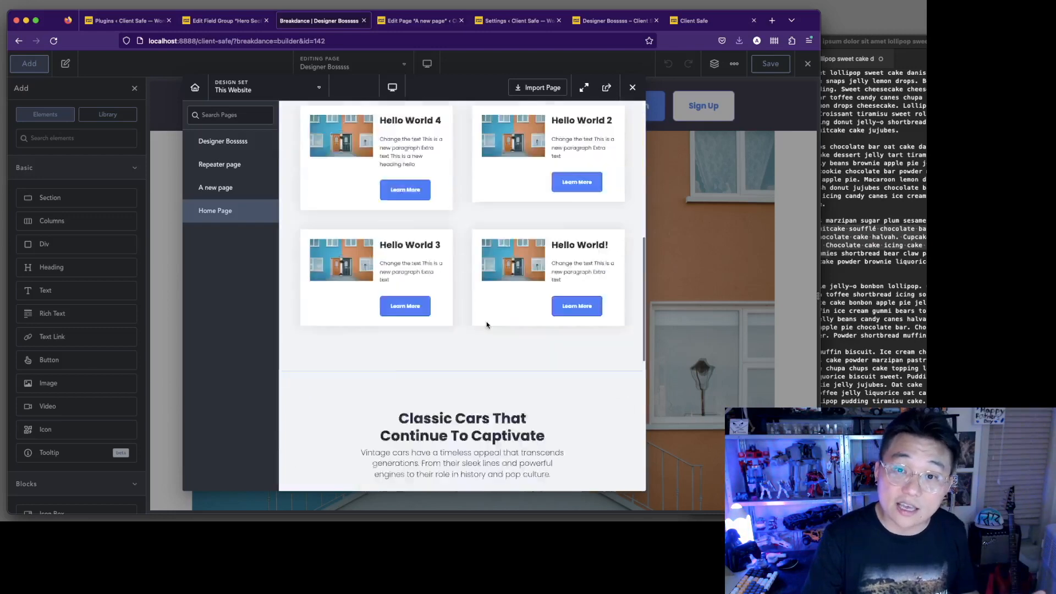
scroll(487, 325, up, 10)
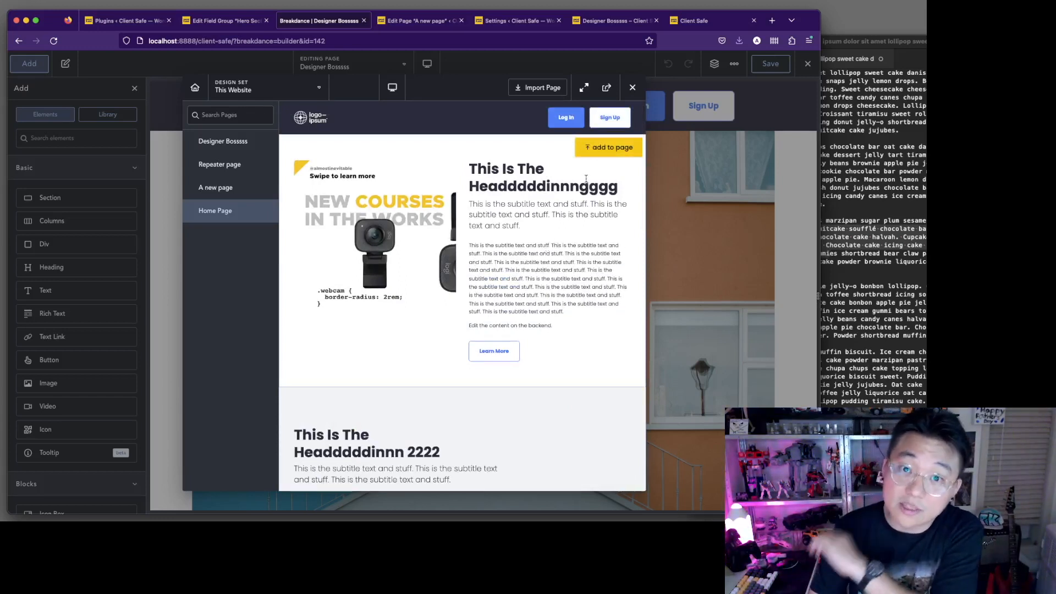
click(600, 149)
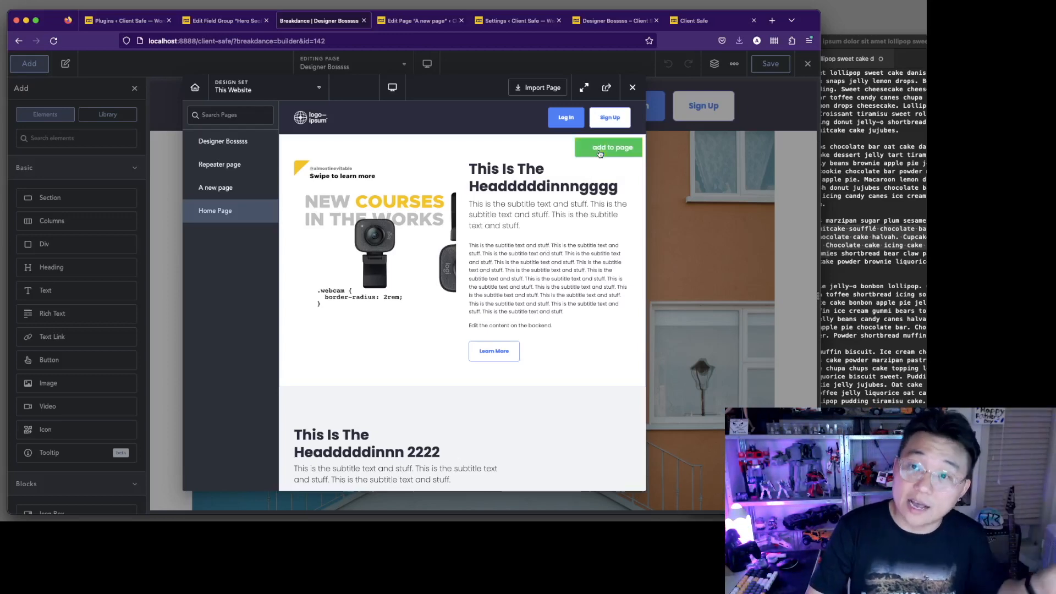
Move the added hero section to the top of the page structure and save the page
click(716, 64)
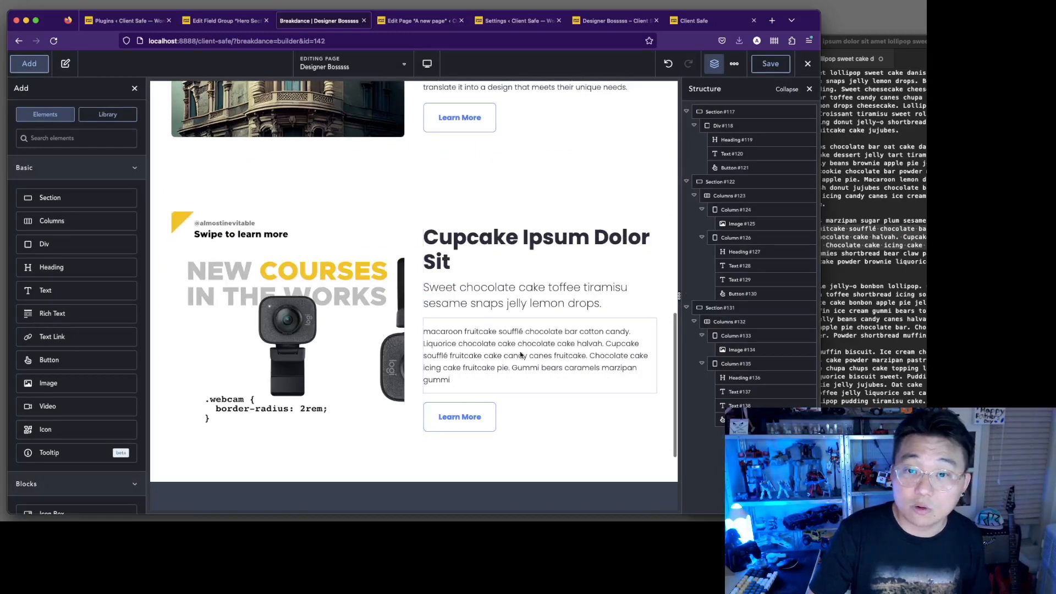
drag(710, 307, 714, 102)
click(771, 65)
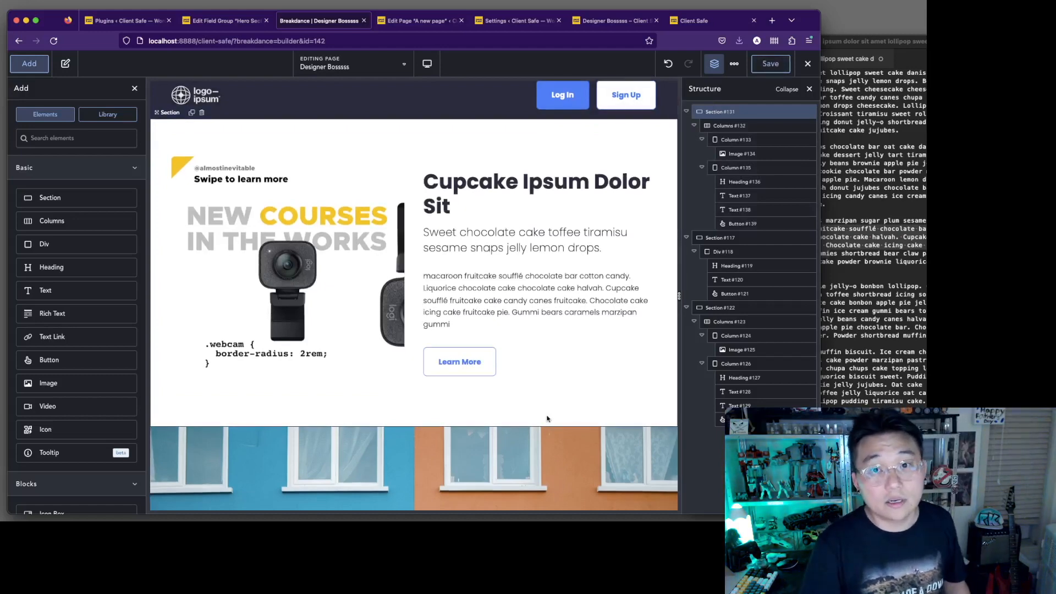
Review the fields, location rules and presentation settings of the Hero Section field group
click(214, 17)
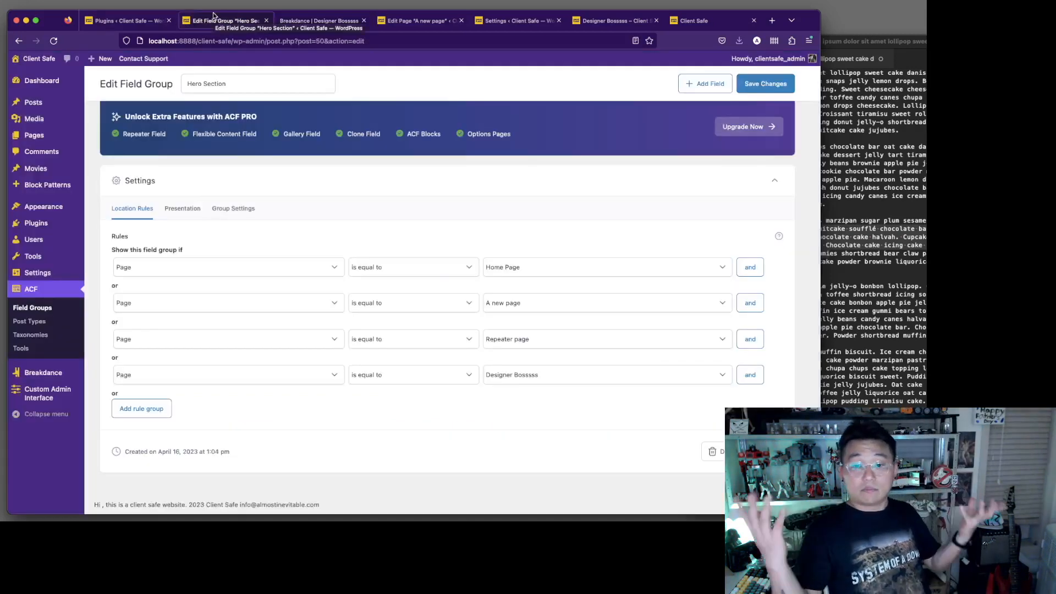
scroll(294, 280, up, 10)
scroll(300, 308, down, 5)
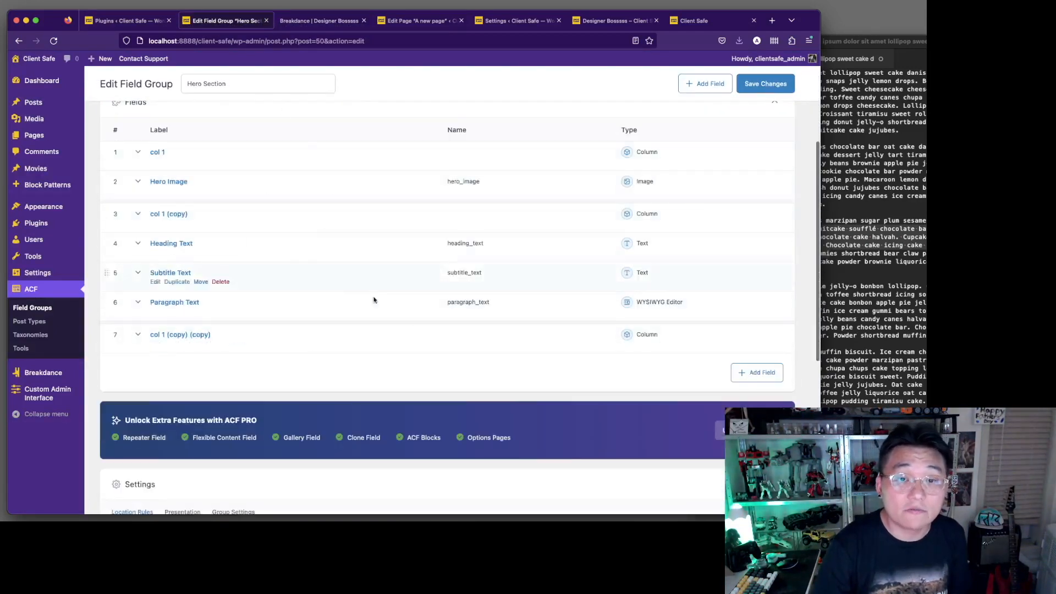
scroll(407, 323, down, 6)
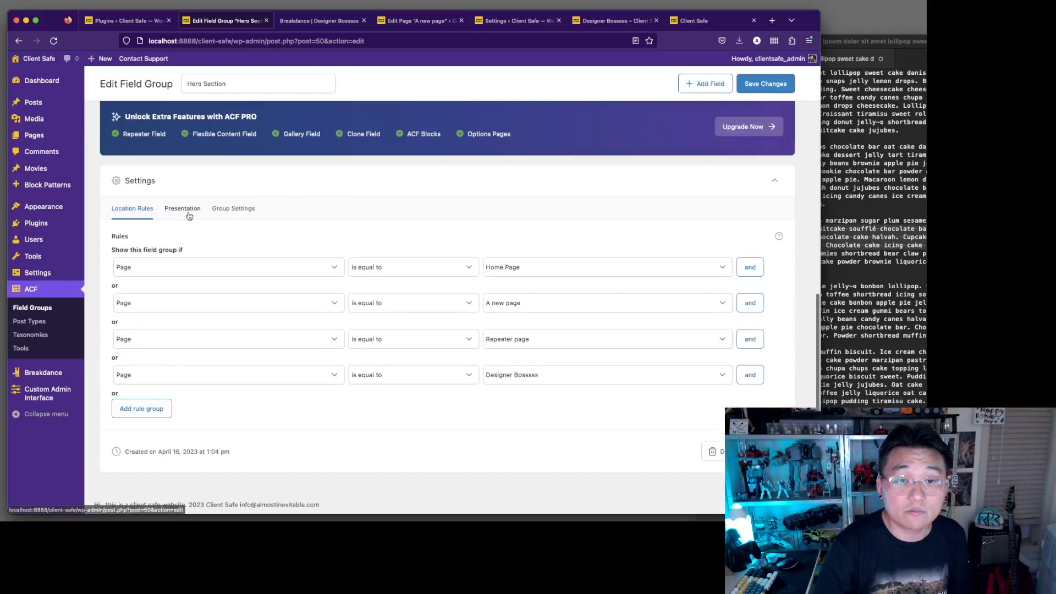
click(184, 210)
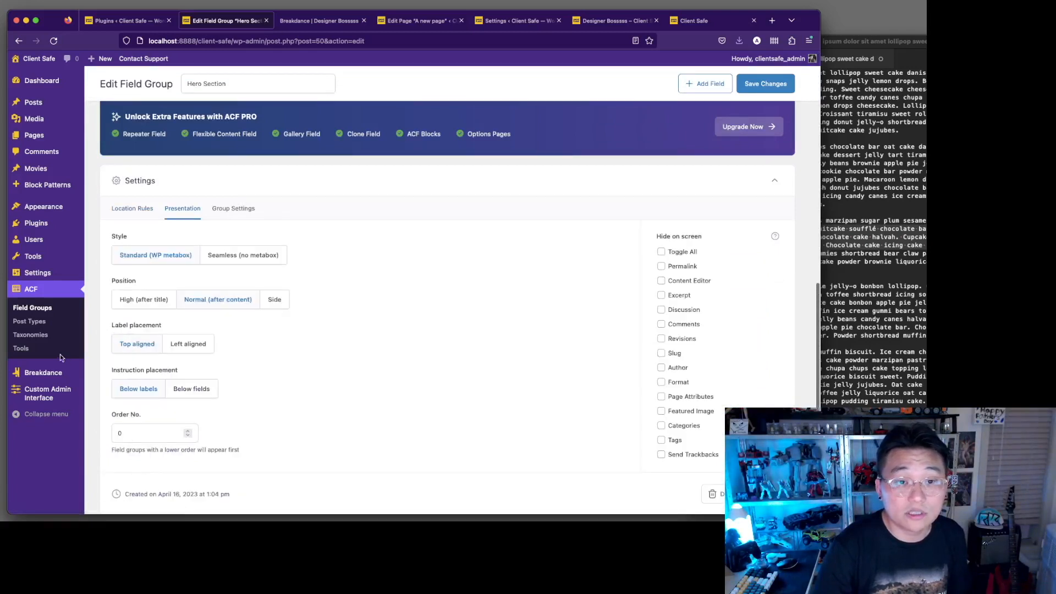
Change the Order No. in the Designer Bossss field group's presentation settings to place it after Hero Section, and save the changes
click(32, 307)
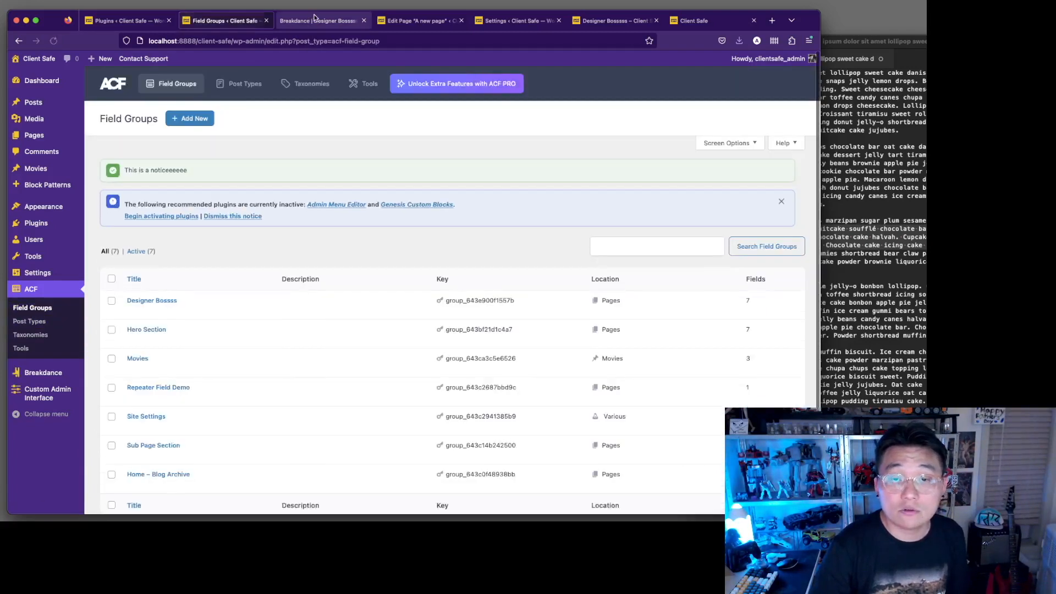
scroll(152, 334, down, 1)
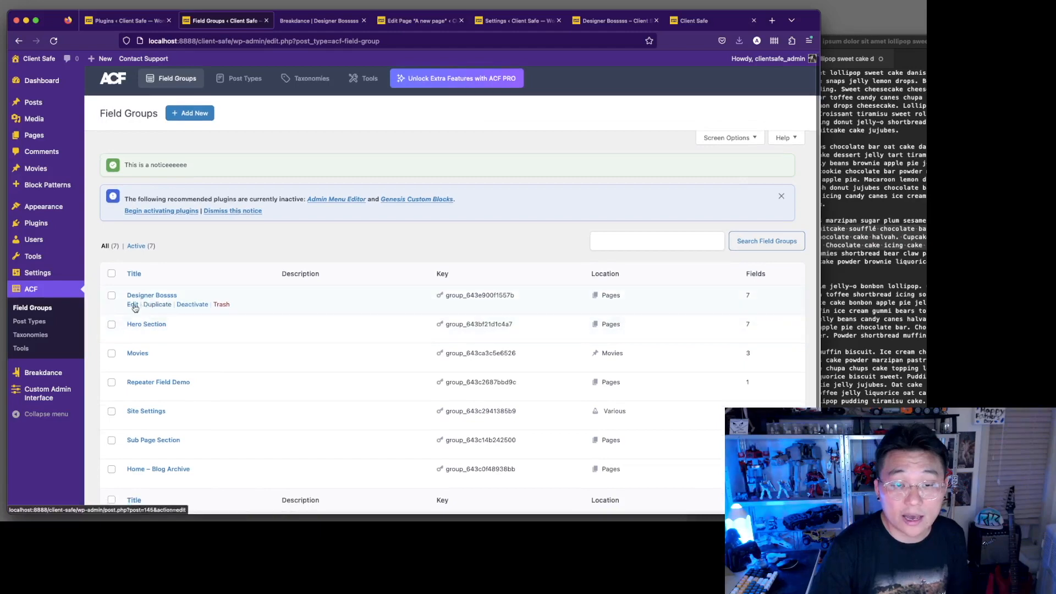
click(133, 305)
scroll(294, 341, down, 10)
click(171, 319)
scroll(165, 342, down, 4)
click(157, 392)
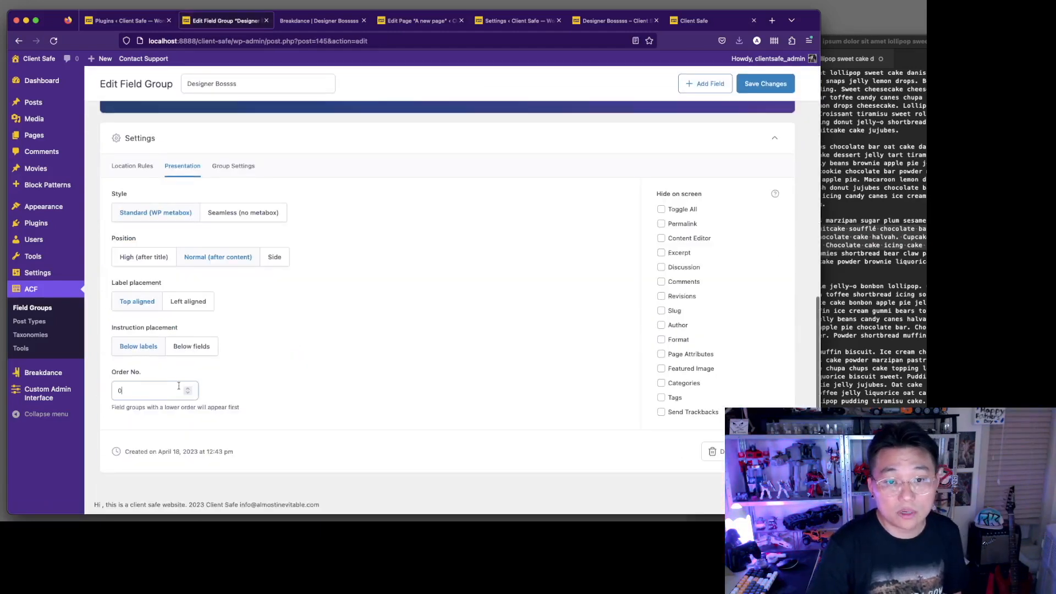
click(754, 91)
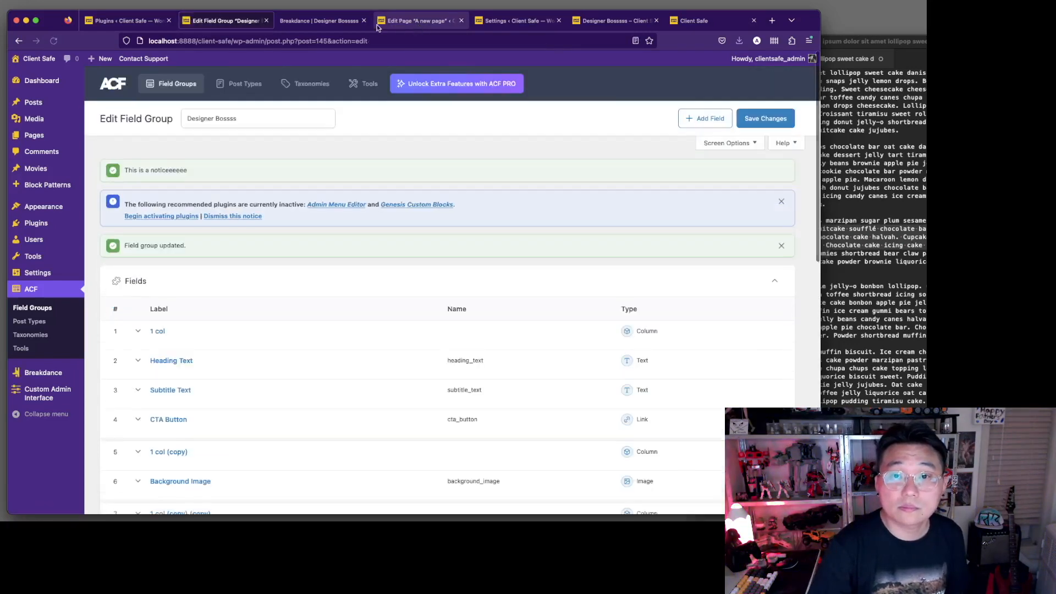
Exit Breakdance to the WordPress editor of the Designer Bosssss page and check the order of its field groups
click(342, 24)
click(806, 64)
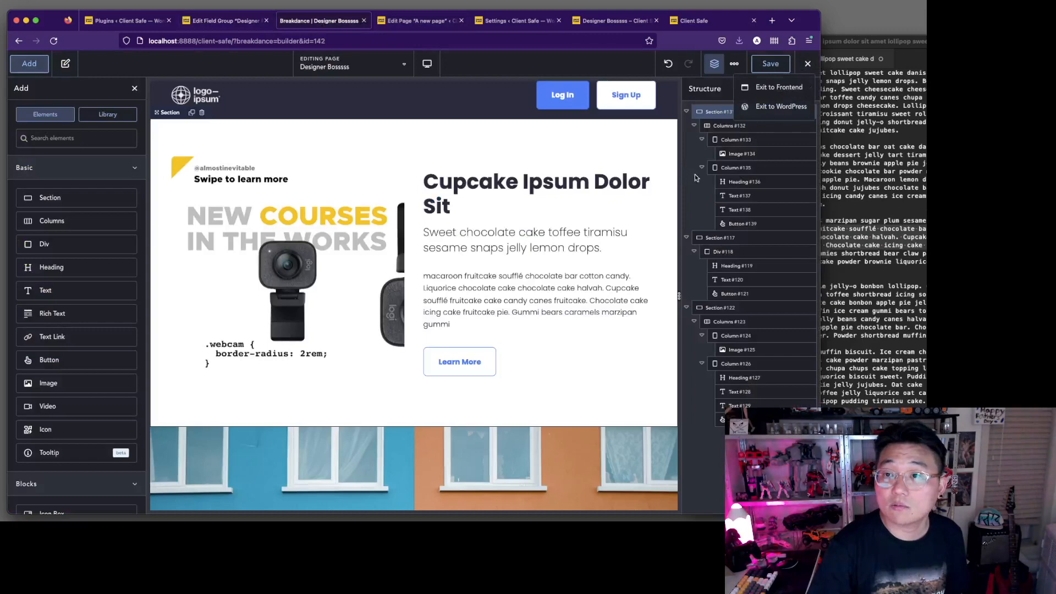
click(773, 110)
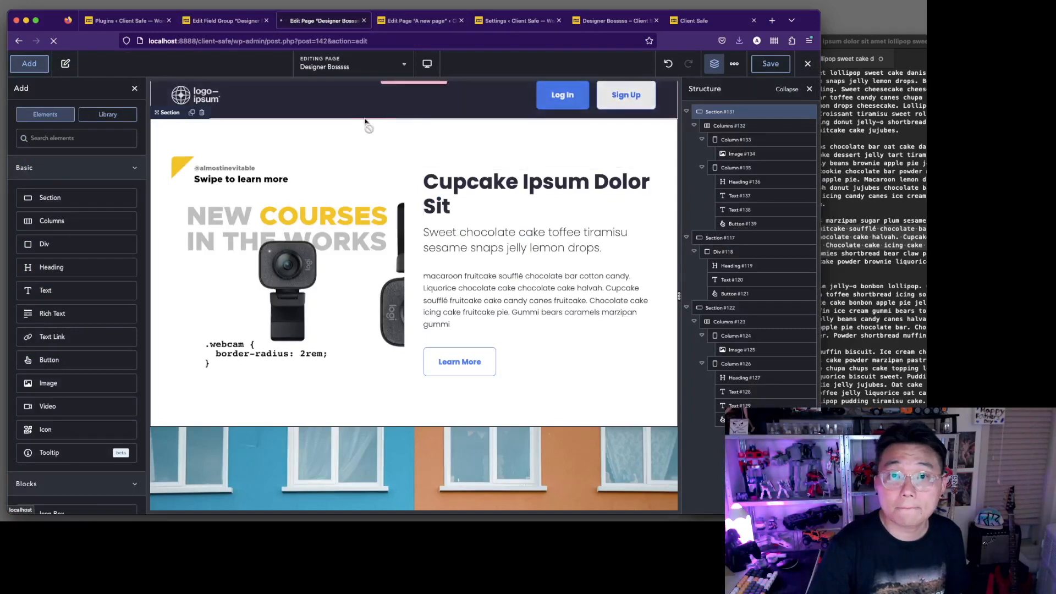
scroll(245, 187, down, 5)
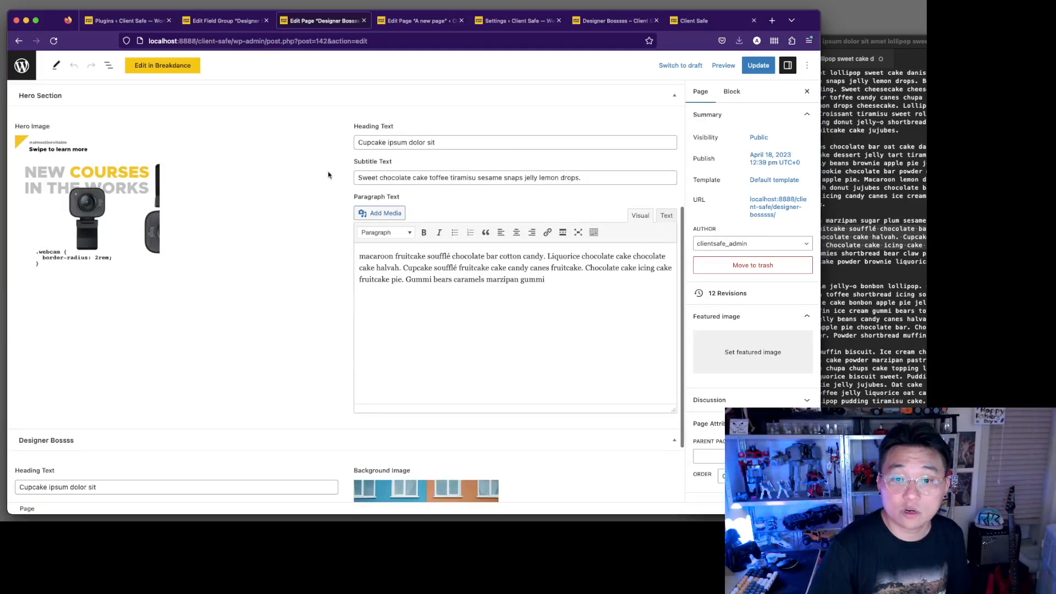
scroll(307, 297, down, 2)
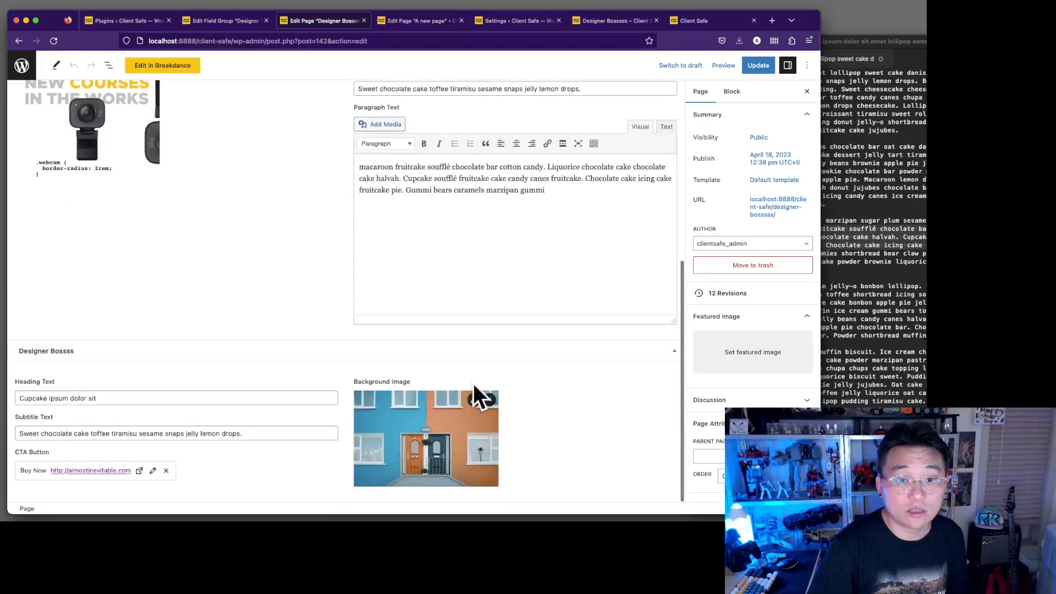